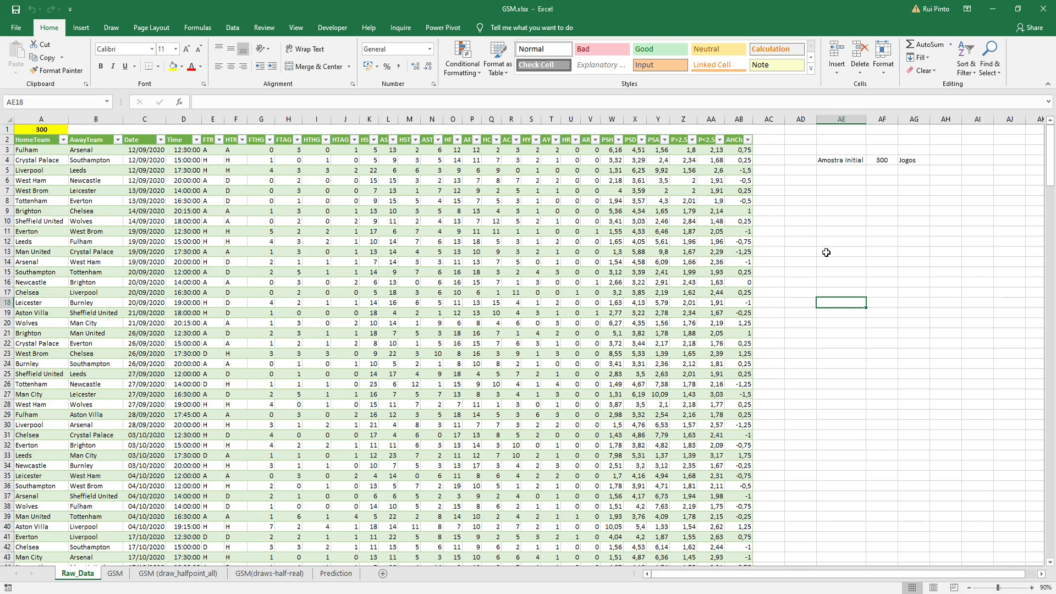
click(872, 223)
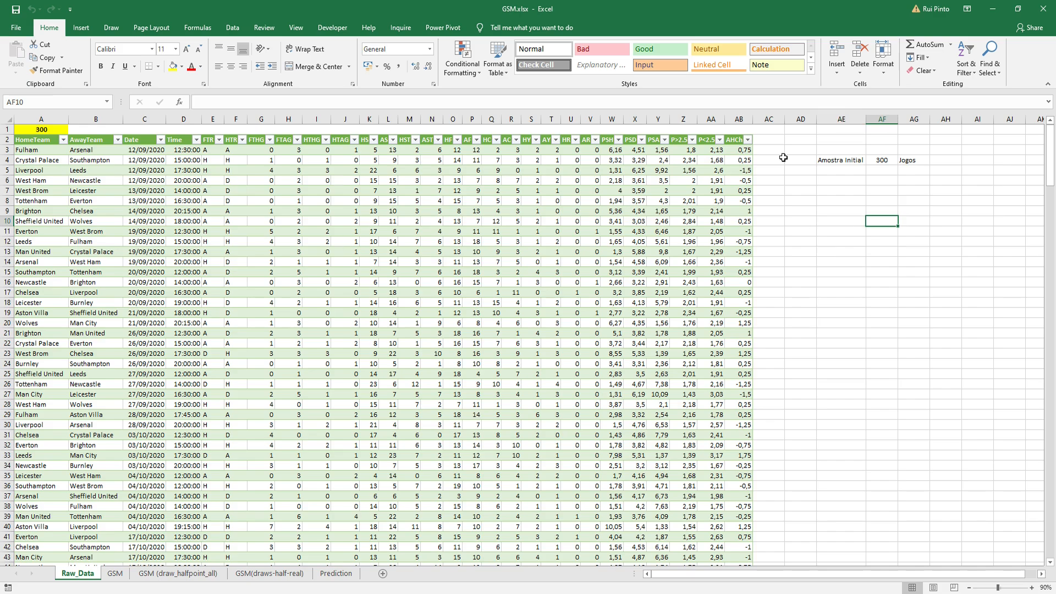
mouse_move(1051, 157)
mouse_down()
mouse_move(1045, 547)
mouse_move(1050, 145)
mouse_up()
click(1020, 160)
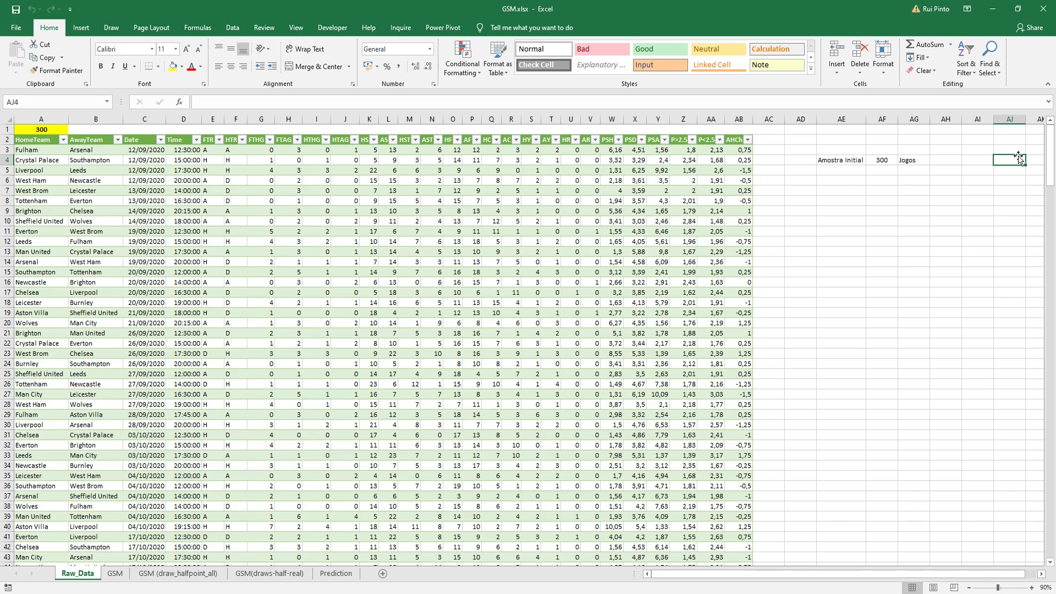
Step: Examine the match statistics, odds and Asian handicap columns of the first match in the Raw_Data table
drag(617, 150, 692, 149)
click(832, 236)
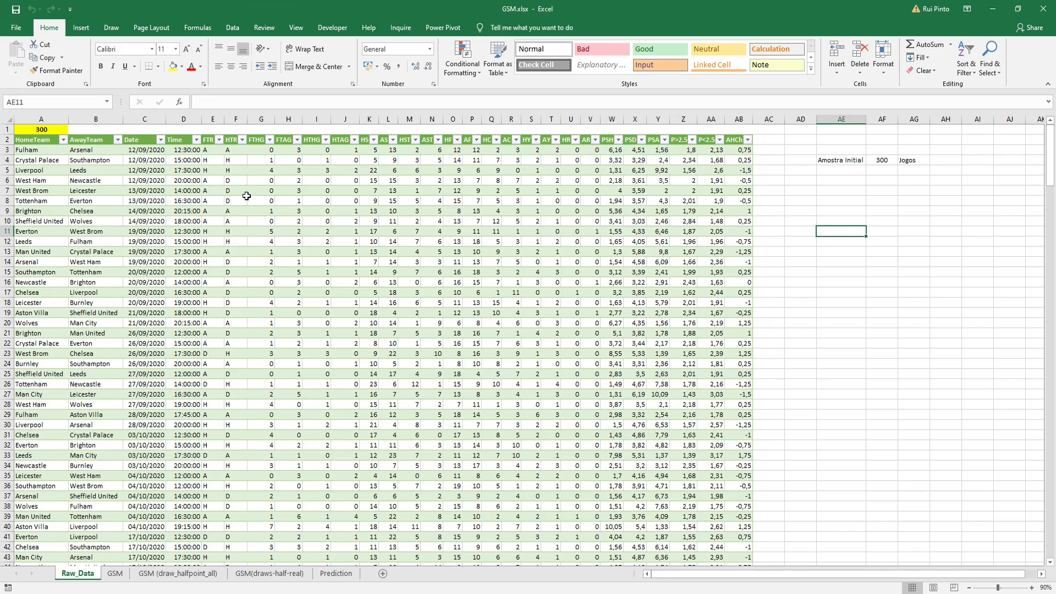
drag(212, 153, 561, 154)
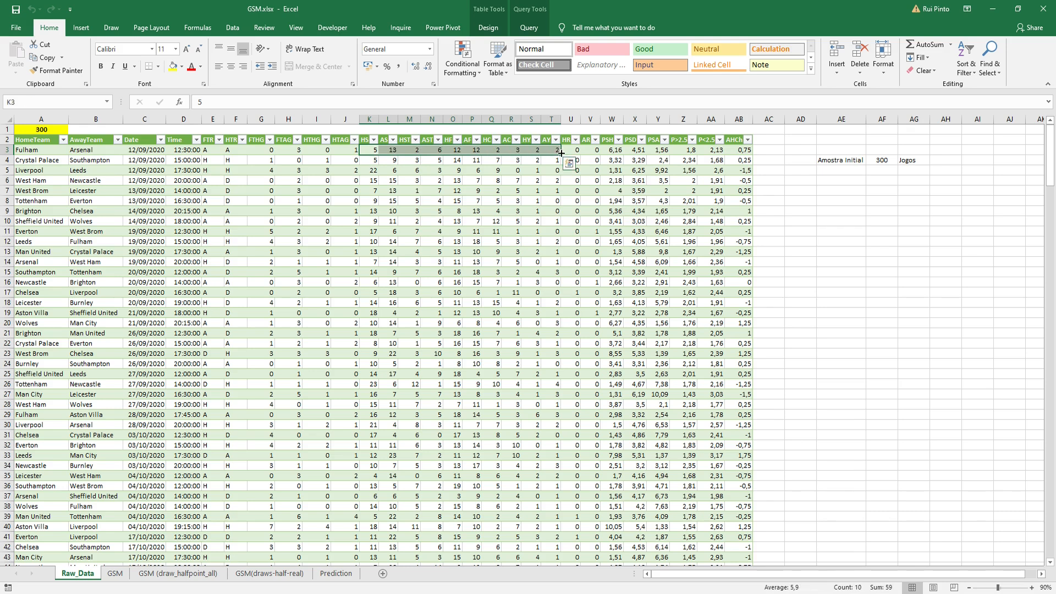
click(519, 220)
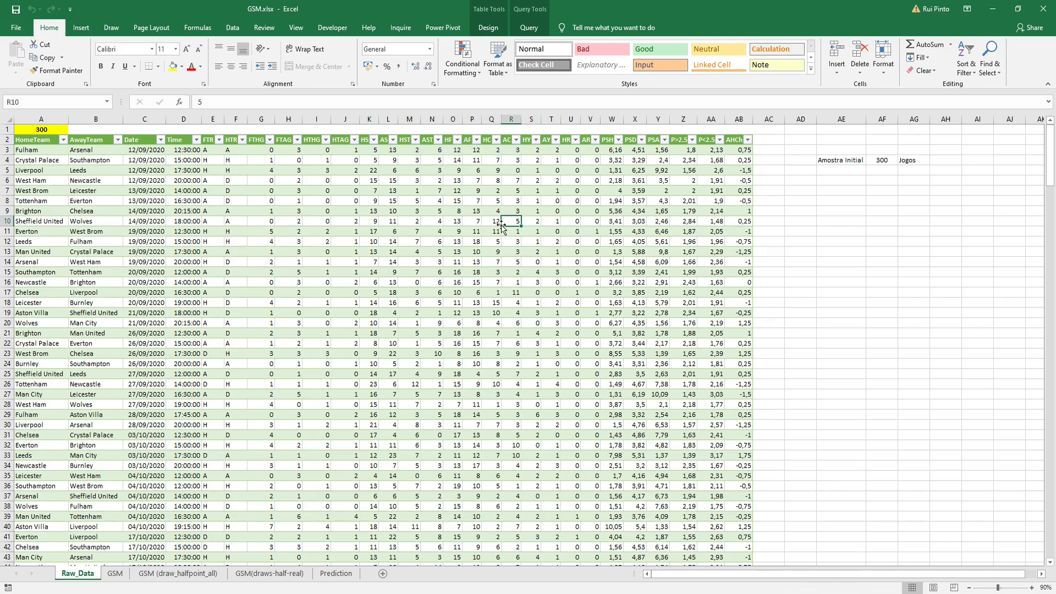
drag(620, 151, 691, 150)
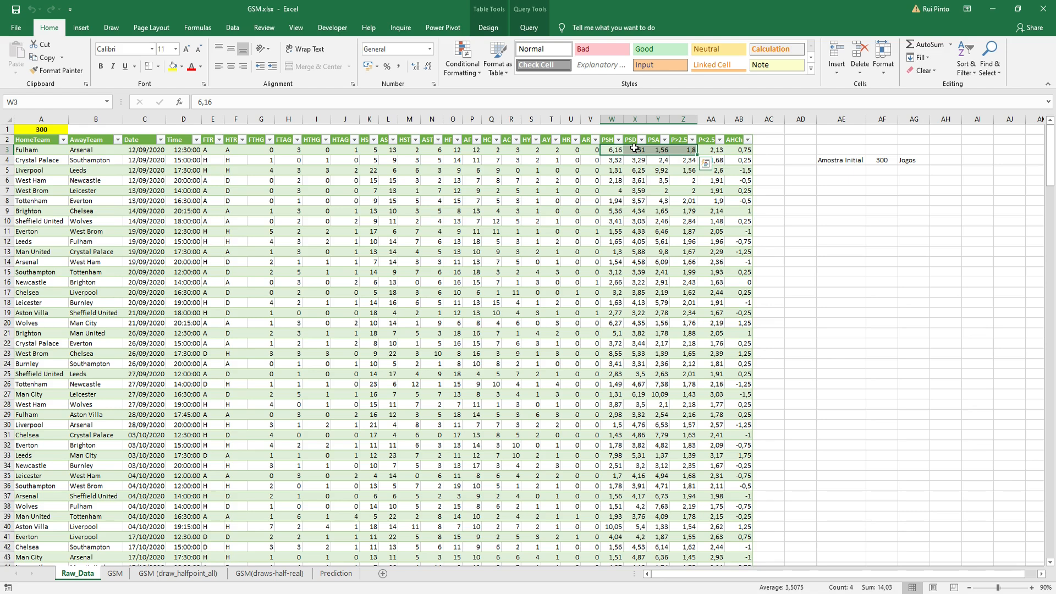
click(745, 150)
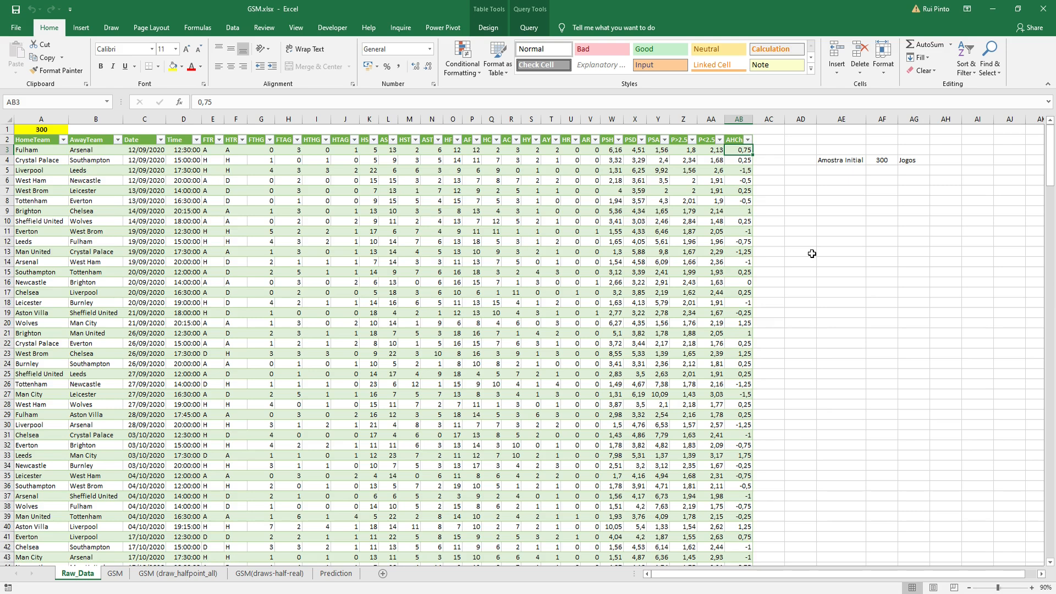
click(681, 270)
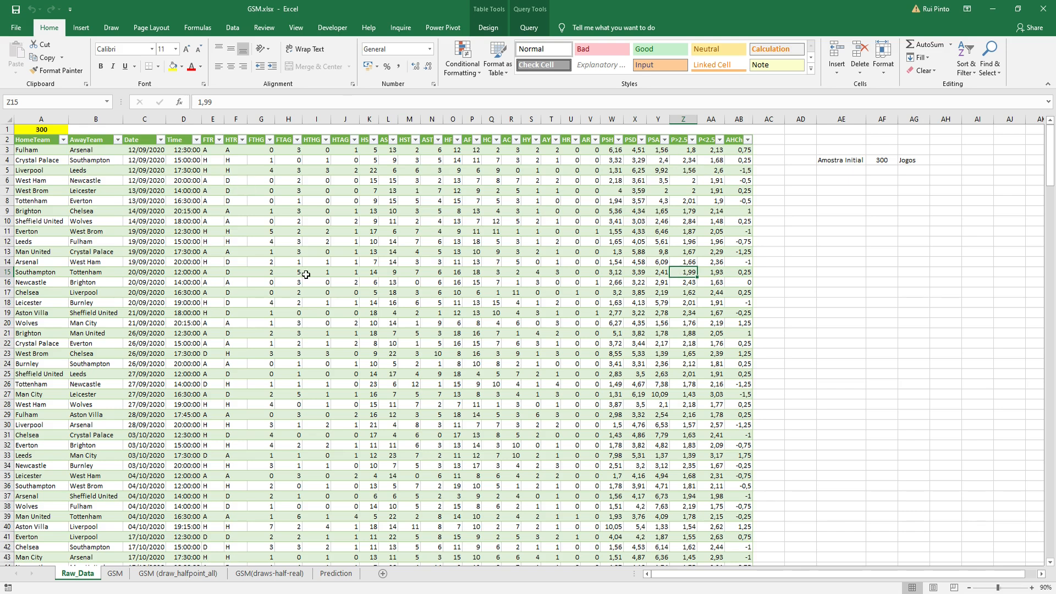
click(790, 220)
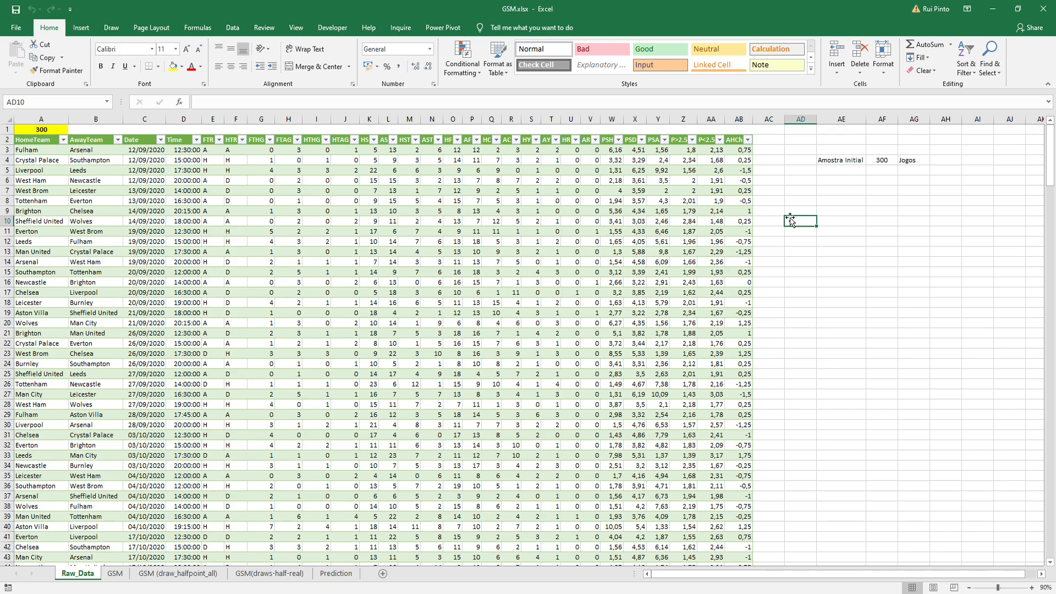
click(880, 150)
click(821, 260)
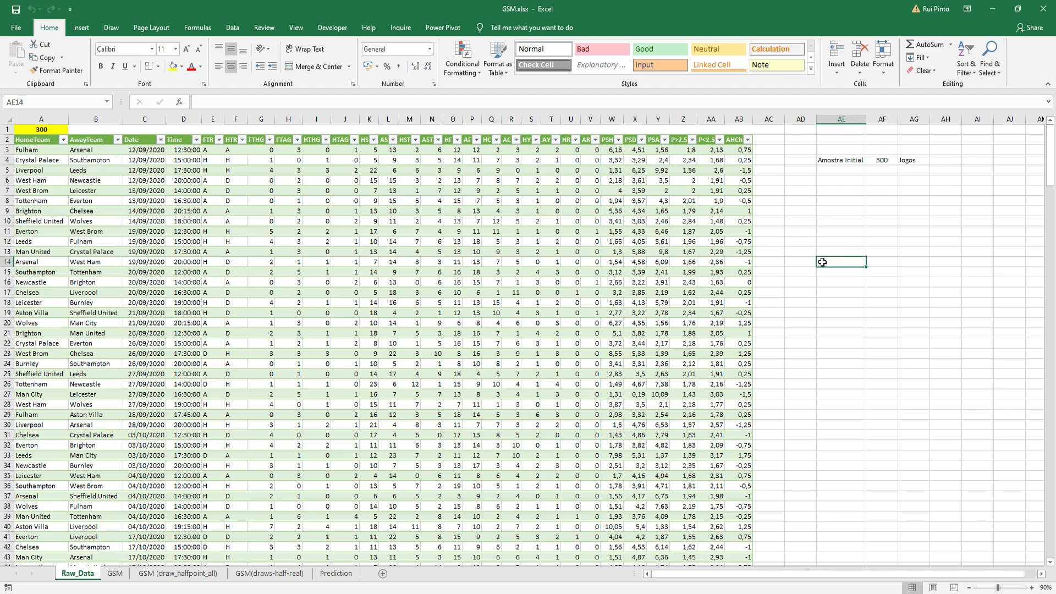
click(812, 231)
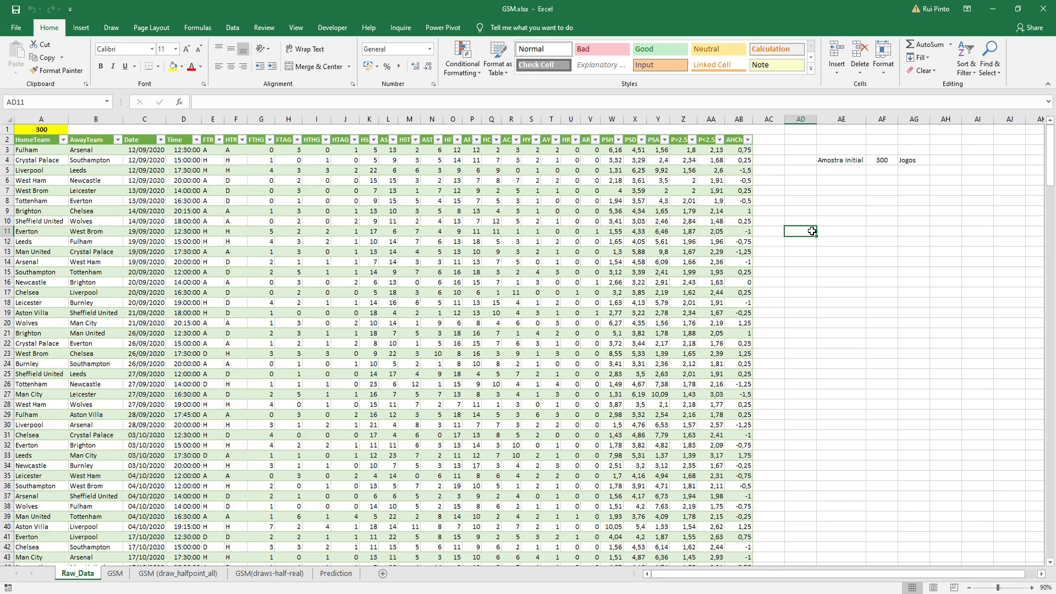
click(818, 207)
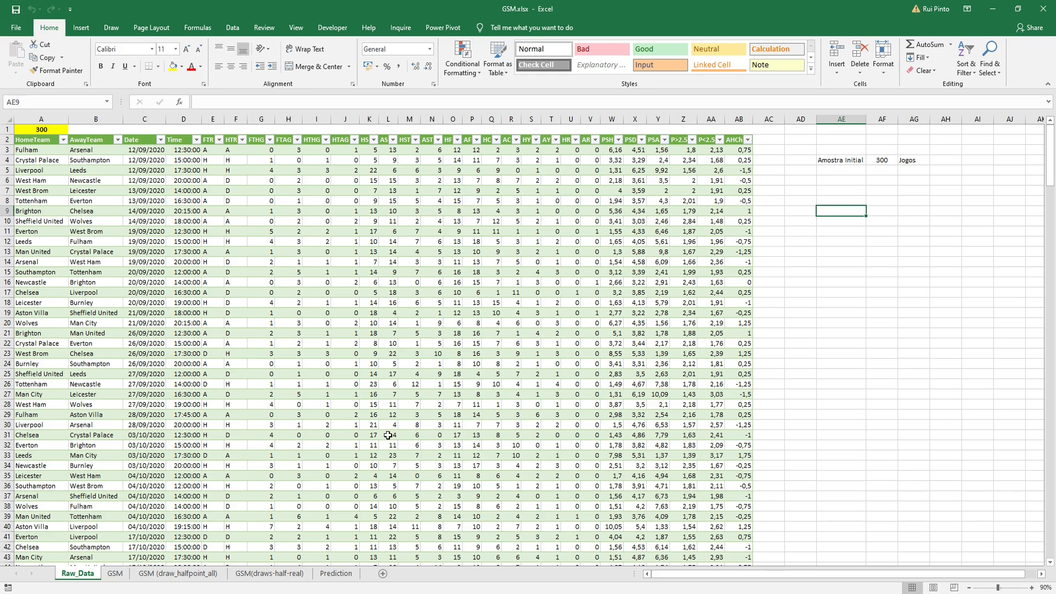
click(790, 302)
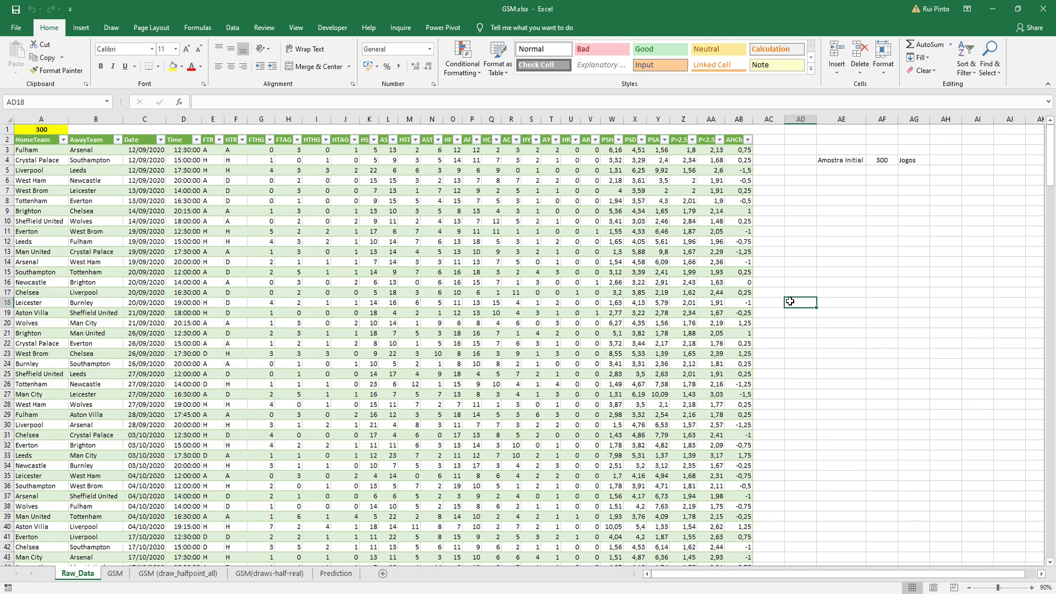
click(812, 248)
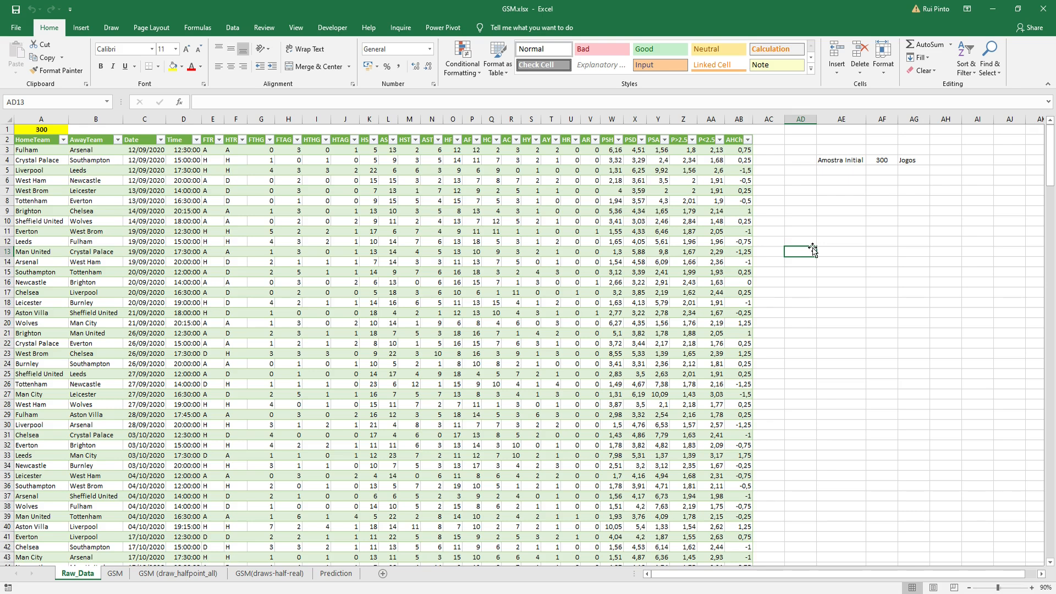
click(841, 311)
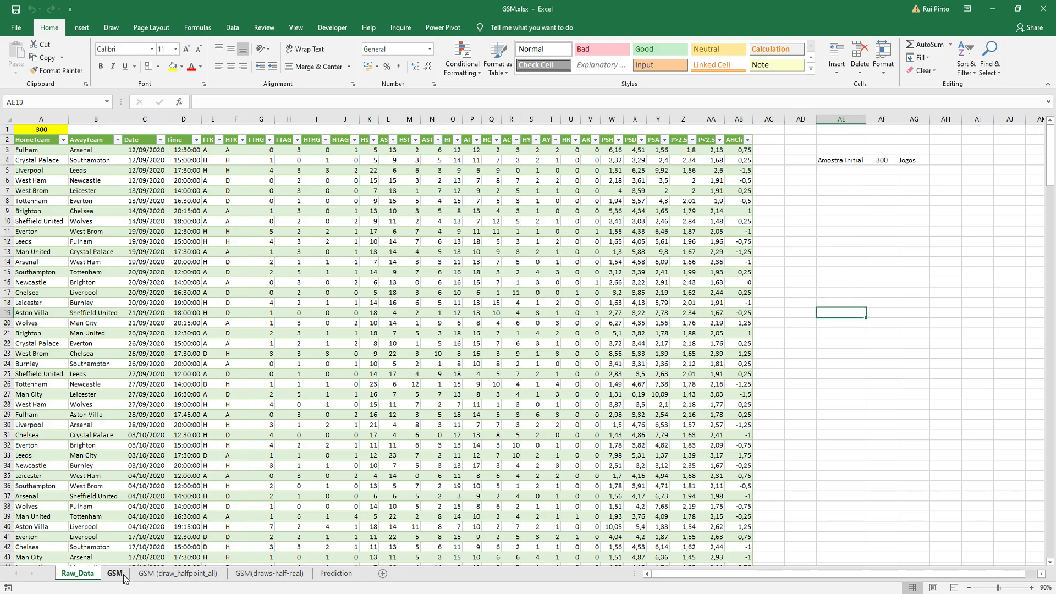
Step: Open the GSM sheet and examine its yellow header columns from HomeTeam through the results and odds to AHCh
click(116, 574)
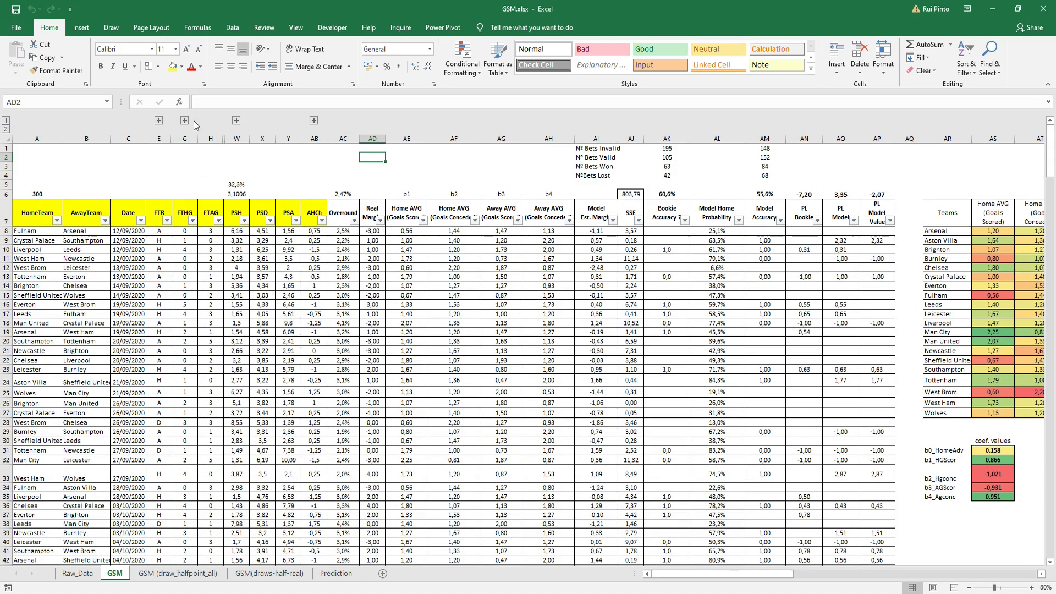
drag(42, 213, 182, 216)
click(126, 210)
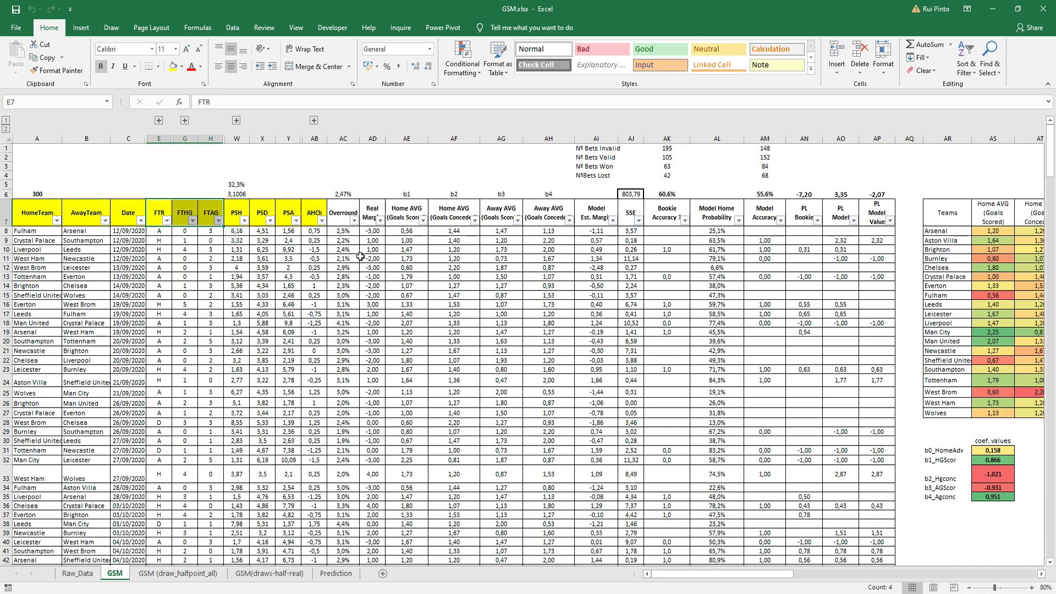
click(321, 284)
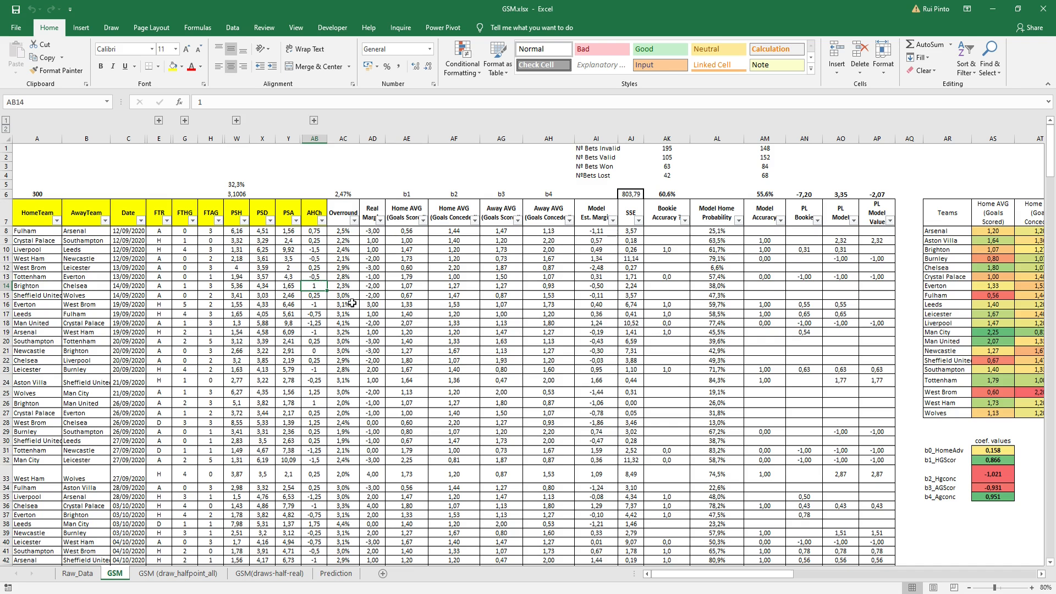
drag(240, 211, 283, 209)
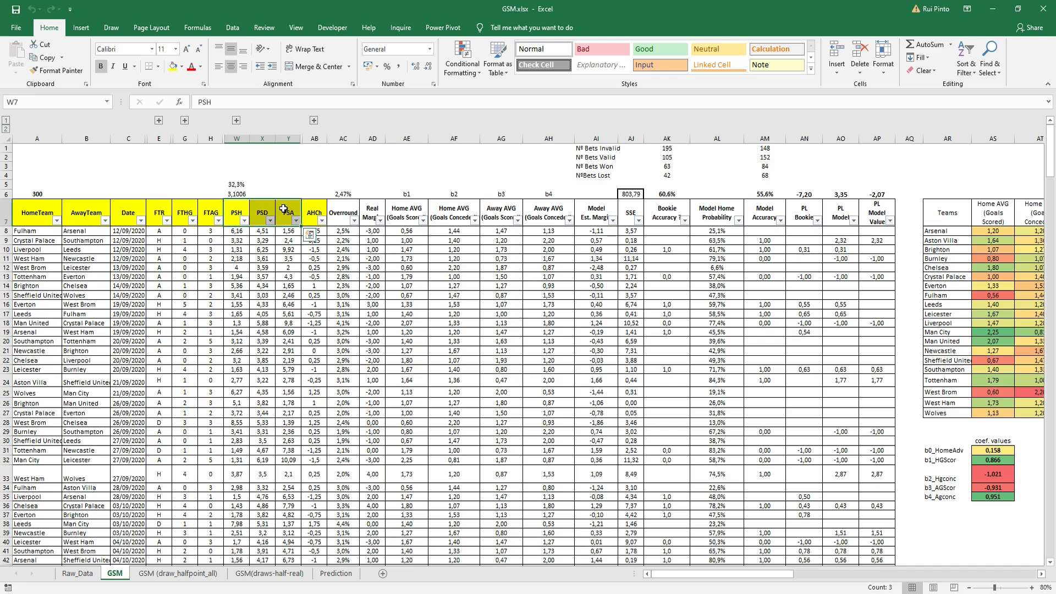
click(330, 214)
click(325, 261)
click(316, 249)
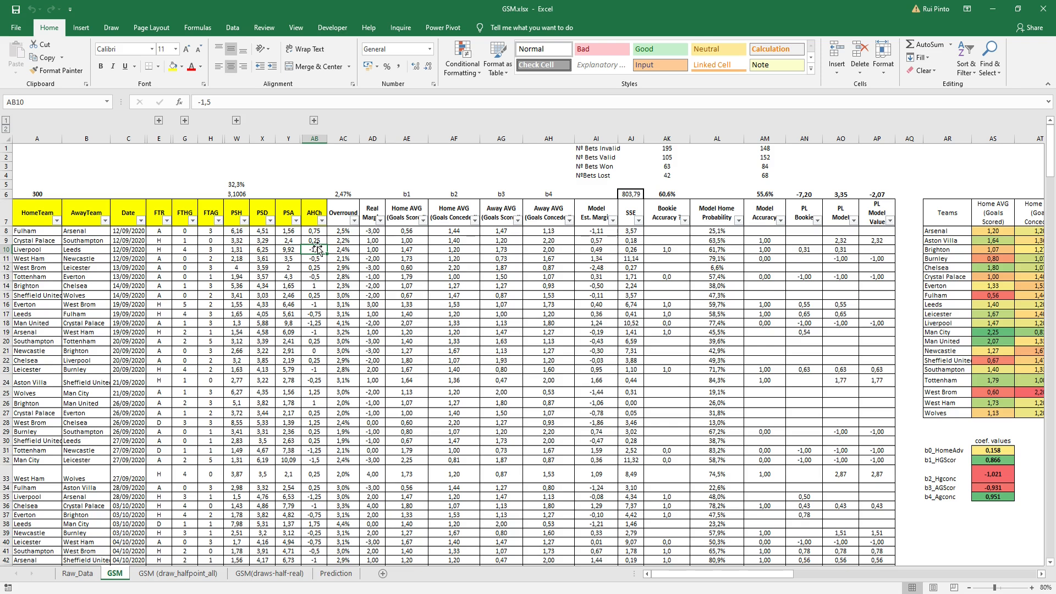
drag(38, 209, 310, 205)
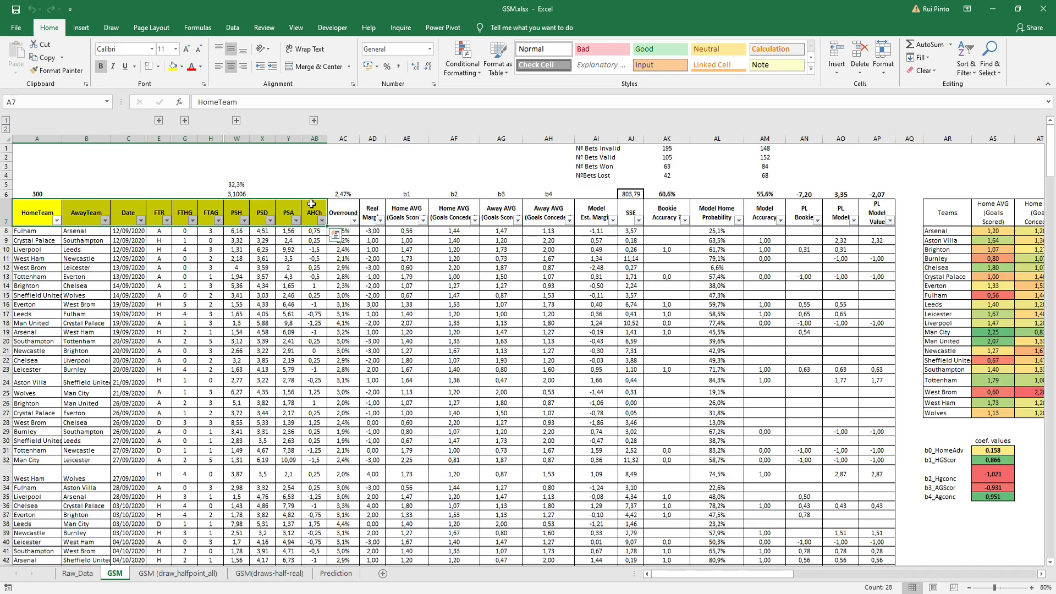
Step: Examine the Overround formulas for individual matches and the column's average formula above the header
click(349, 221)
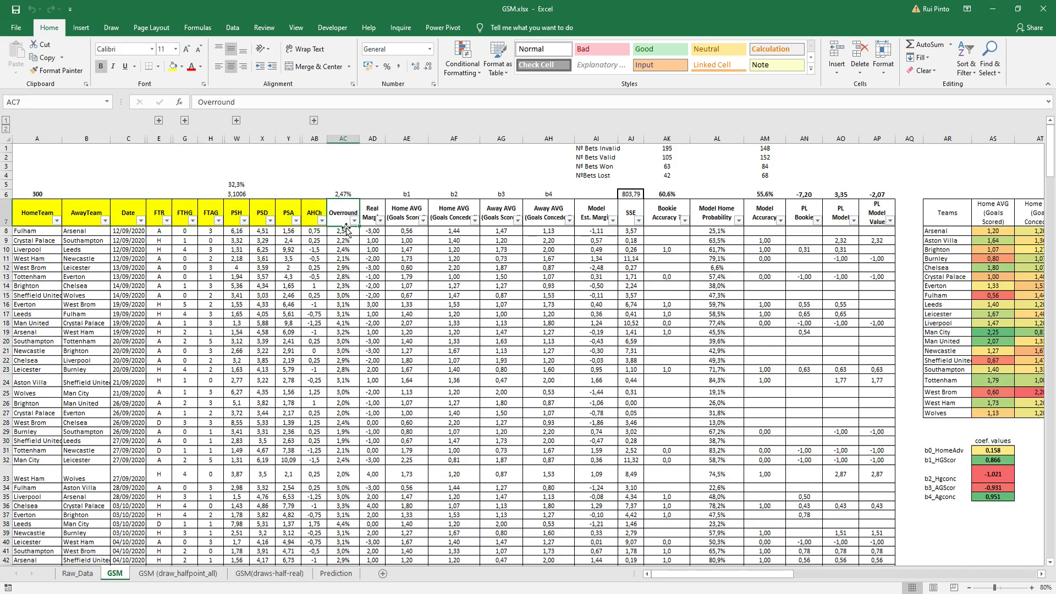
click(344, 232)
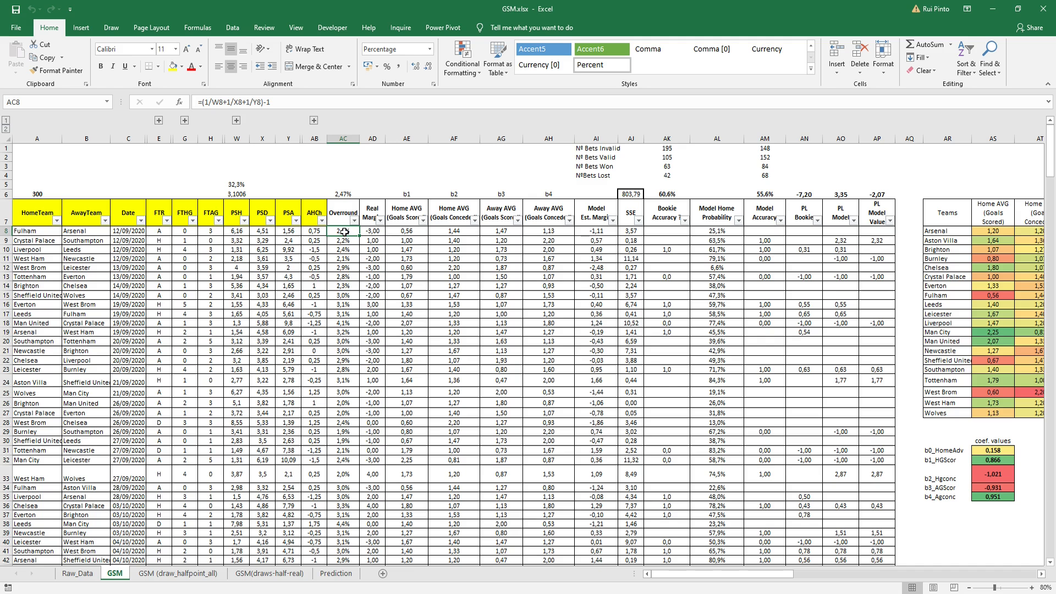
click(345, 258)
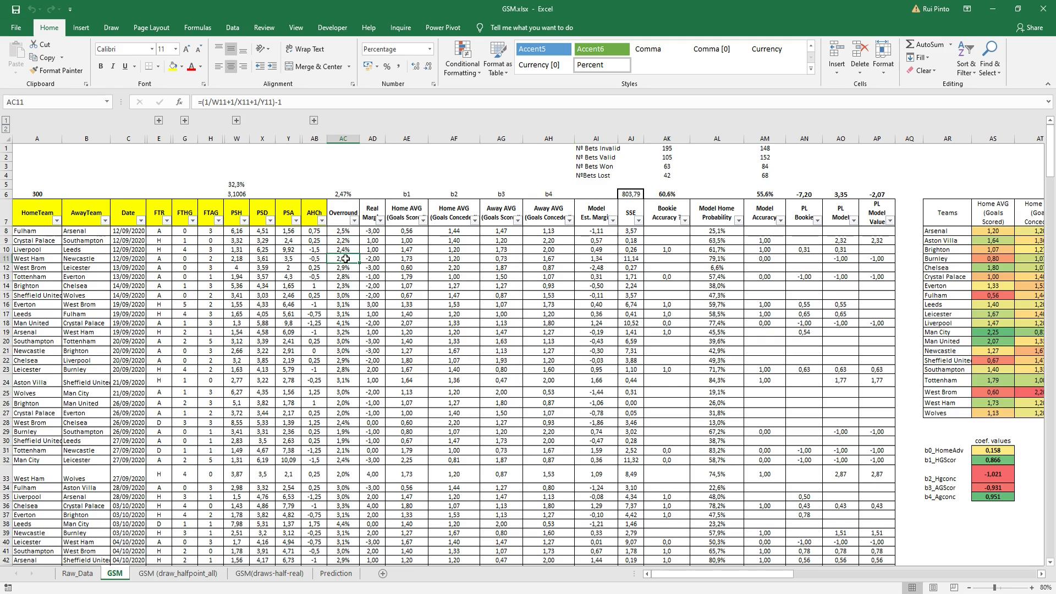
click(342, 195)
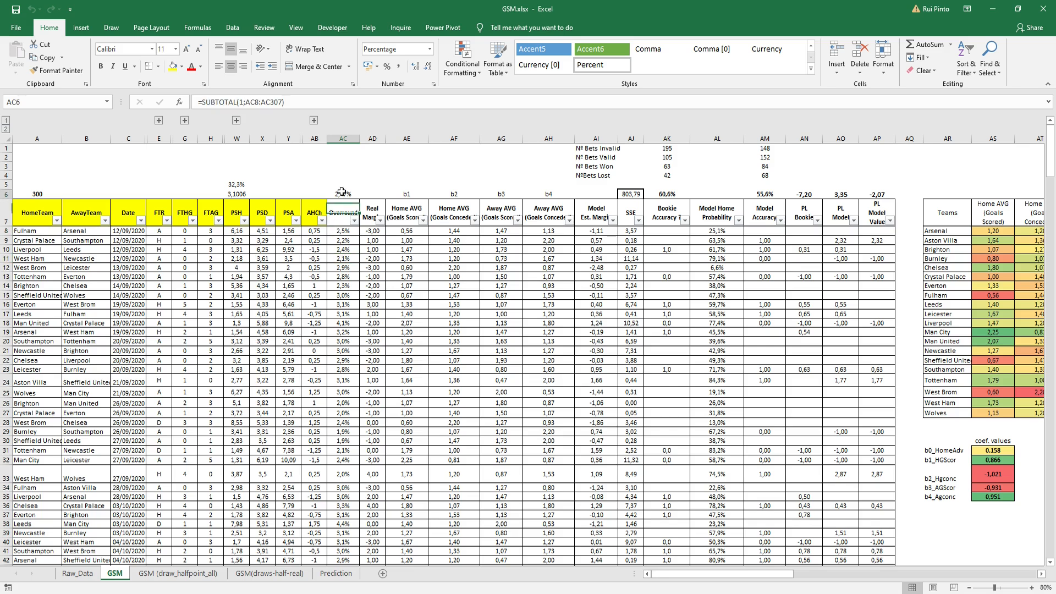
click(427, 176)
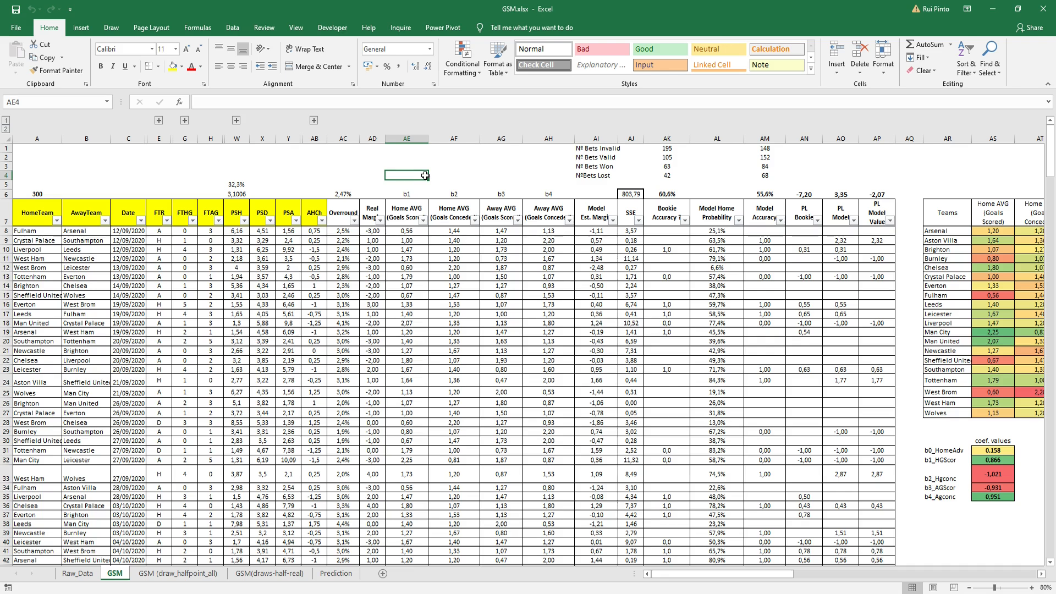
Step: Widen the Real Margin column slightly on the GSM sheet
click(372, 231)
drag(383, 139, 389, 139)
click(379, 207)
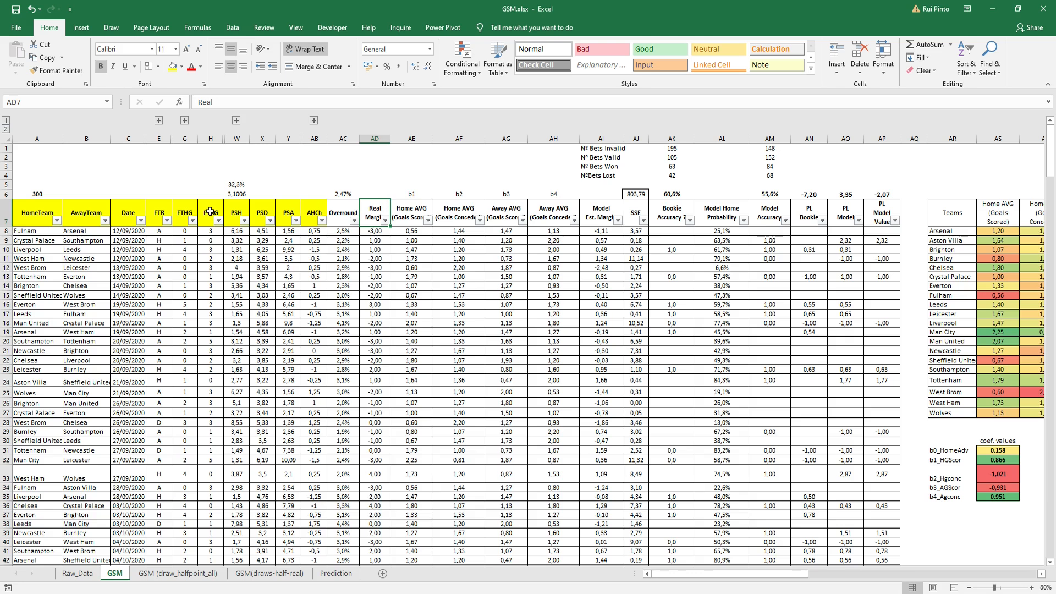
Step: Examine the Real Margin formula for the Fulham–Arsenal match and the goal cells it references
click(375, 230)
double_click(375, 230)
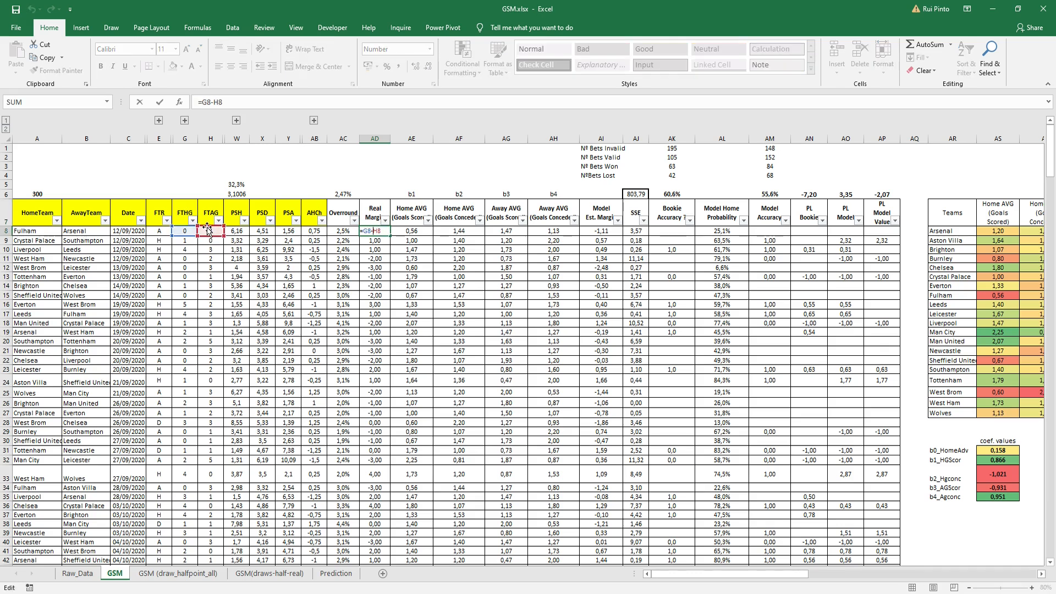
key(Escape)
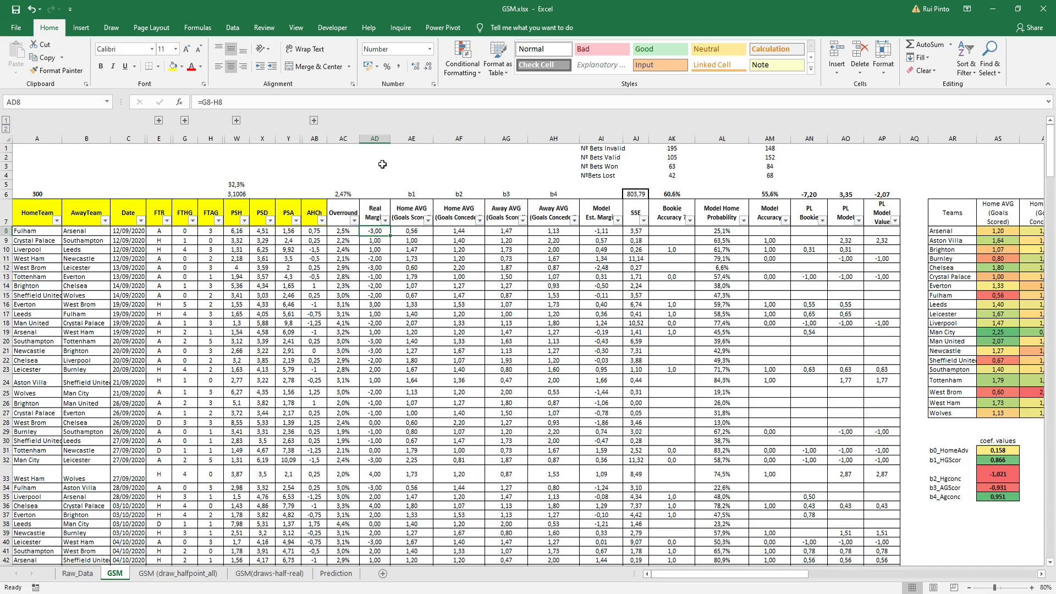
click(420, 258)
click(382, 230)
click(57, 234)
click(67, 232)
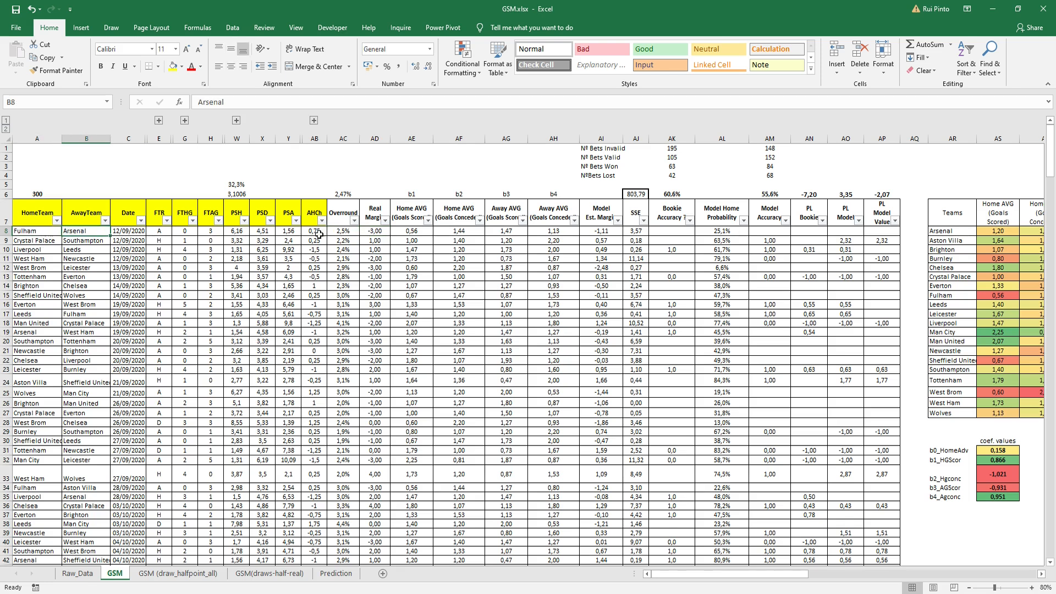
click(376, 231)
click(394, 172)
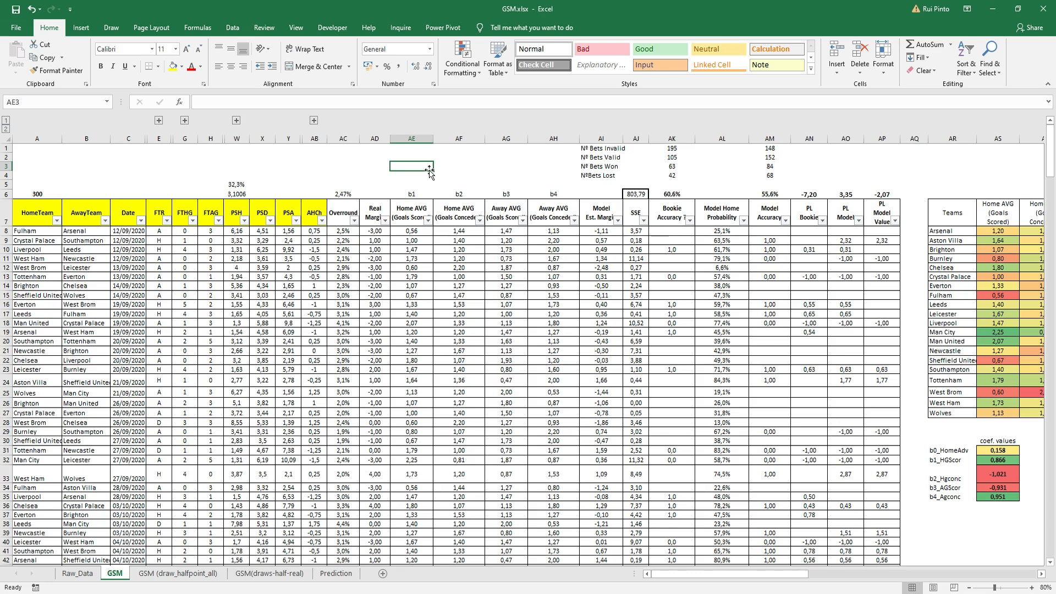
Step: Examine Arsenal's home and away average formulas for goals scored and conceded in the Teams table
drag(766, 576, 900, 577)
click(789, 179)
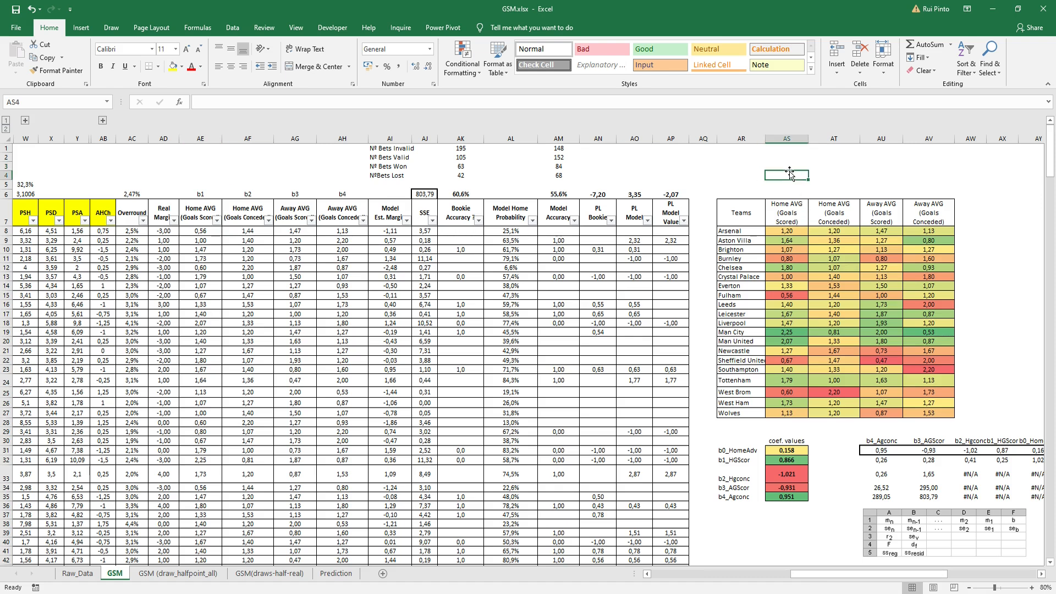
click(788, 231)
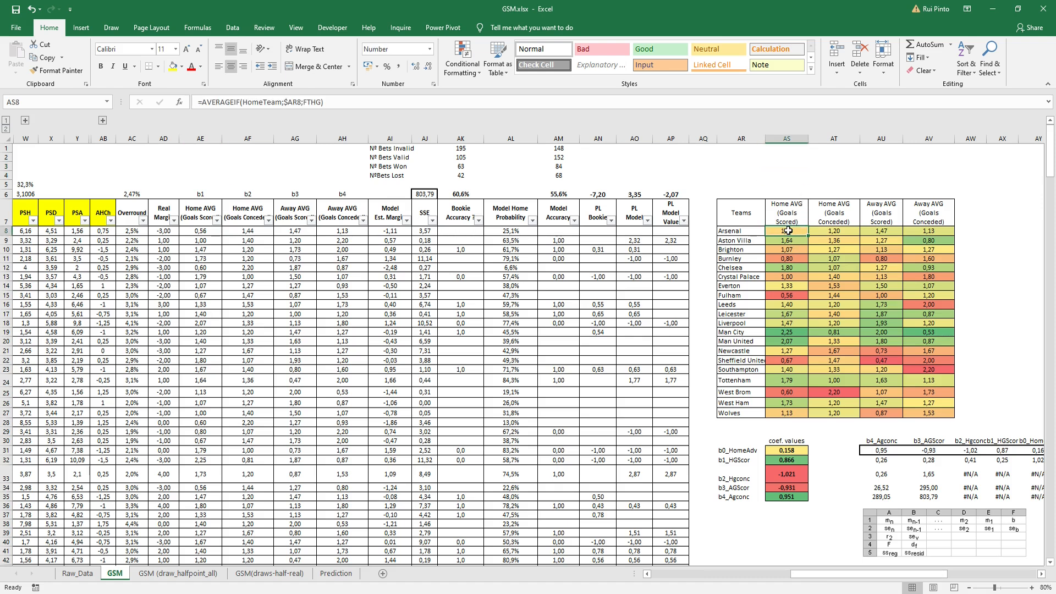
click(834, 231)
click(880, 233)
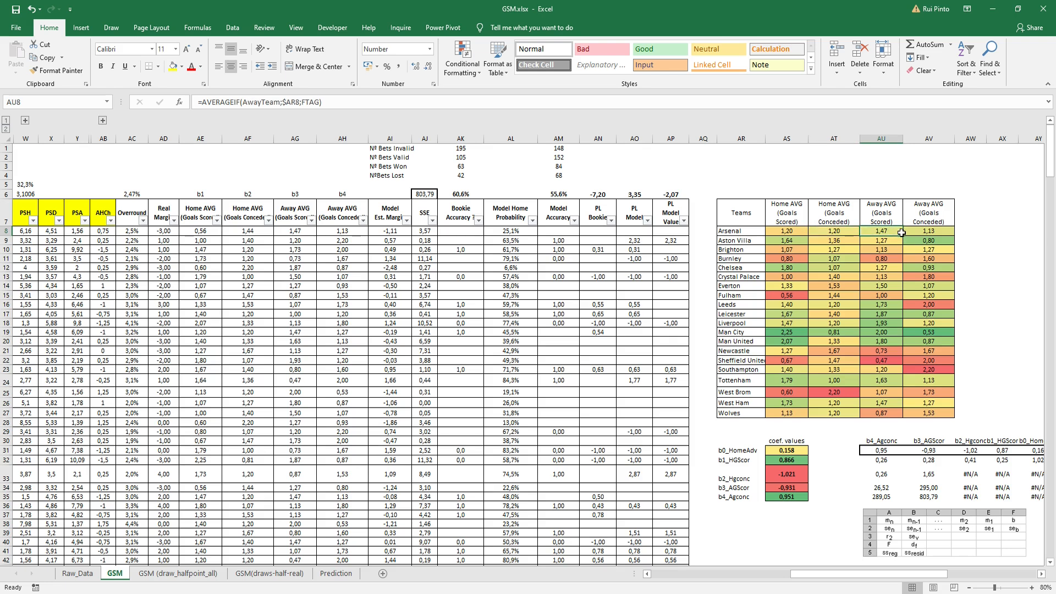
click(918, 233)
click(818, 174)
drag(843, 577, 723, 572)
click(690, 358)
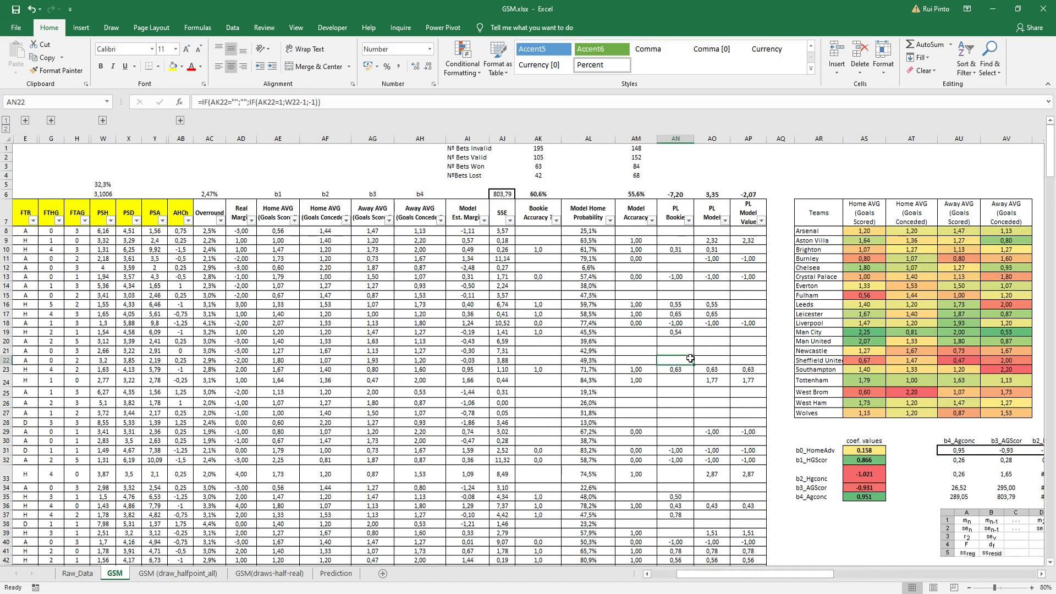
Step: Examine the Model Est. Margin column and the formula for its first match in row 8
click(476, 230)
click(476, 212)
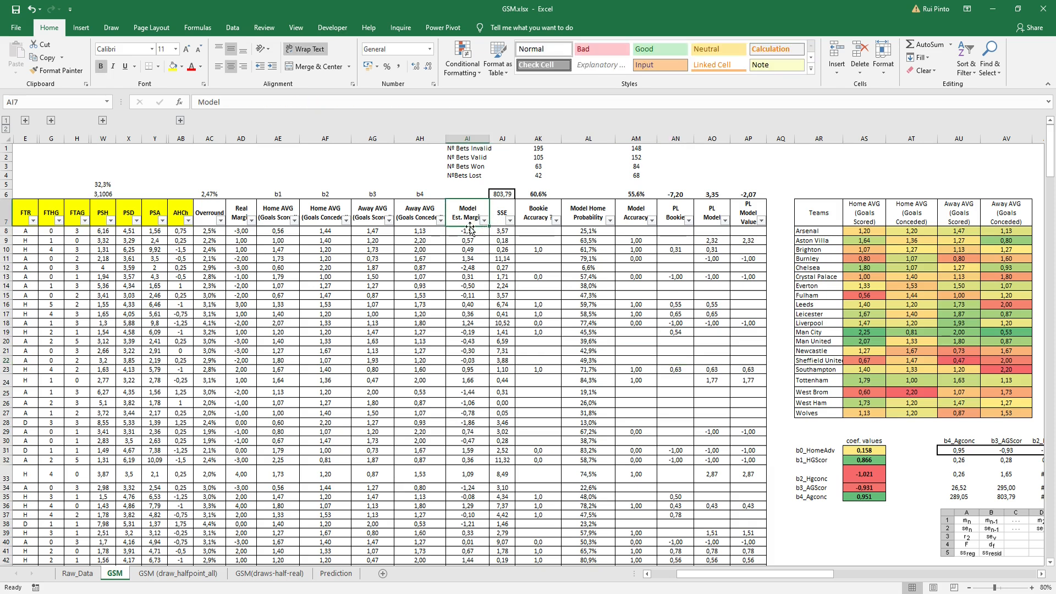
click(468, 237)
click(472, 230)
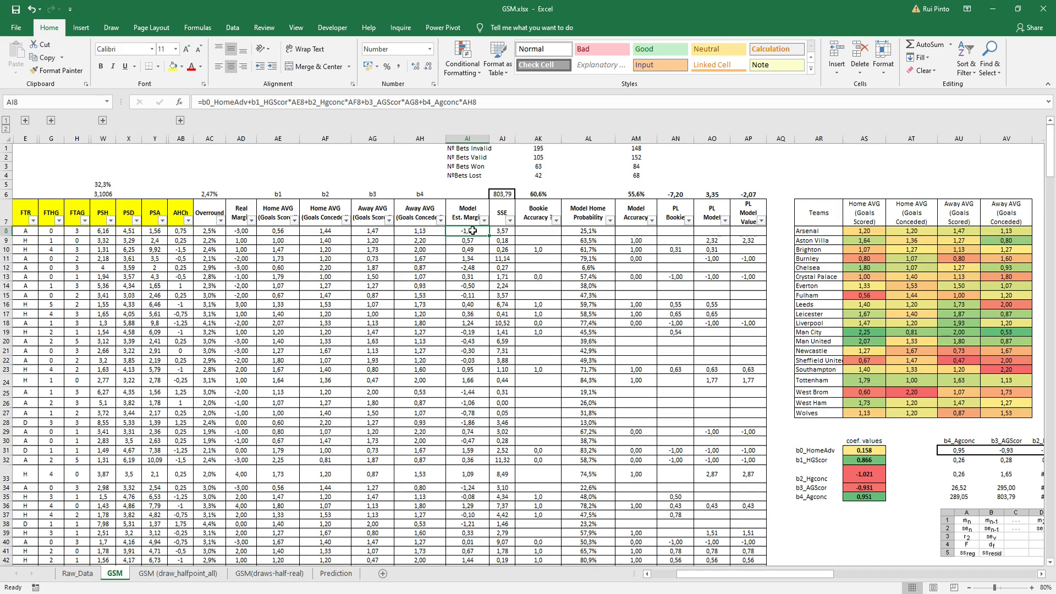
Step: Examine the home and away goal averages in the Teams table and in the b1 to b4 columns of the match rows
click(925, 240)
drag(834, 215, 1028, 415)
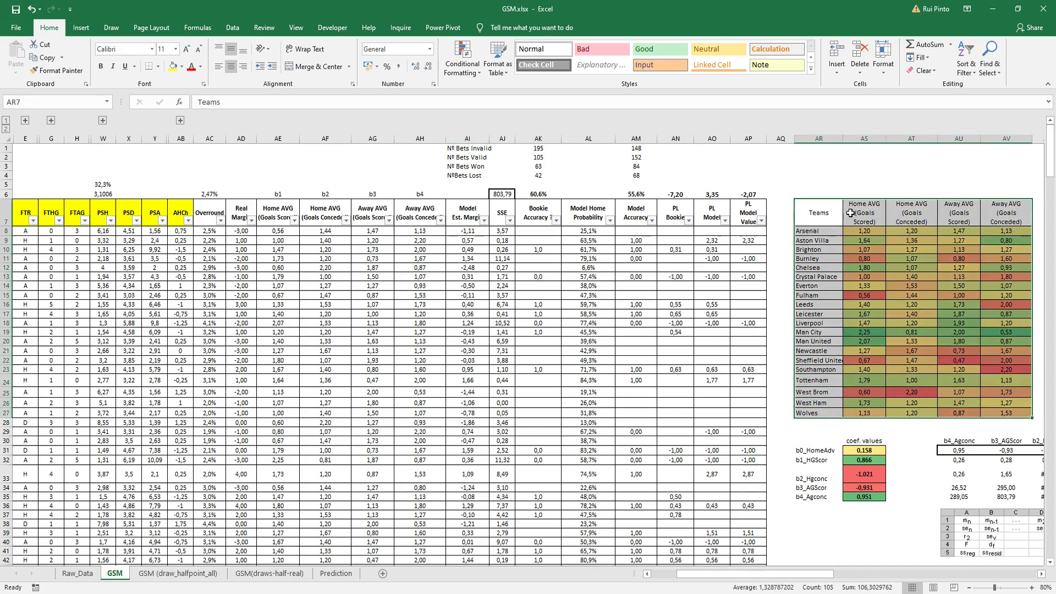
click(870, 229)
drag(870, 229, 1024, 413)
click(892, 152)
click(900, 167)
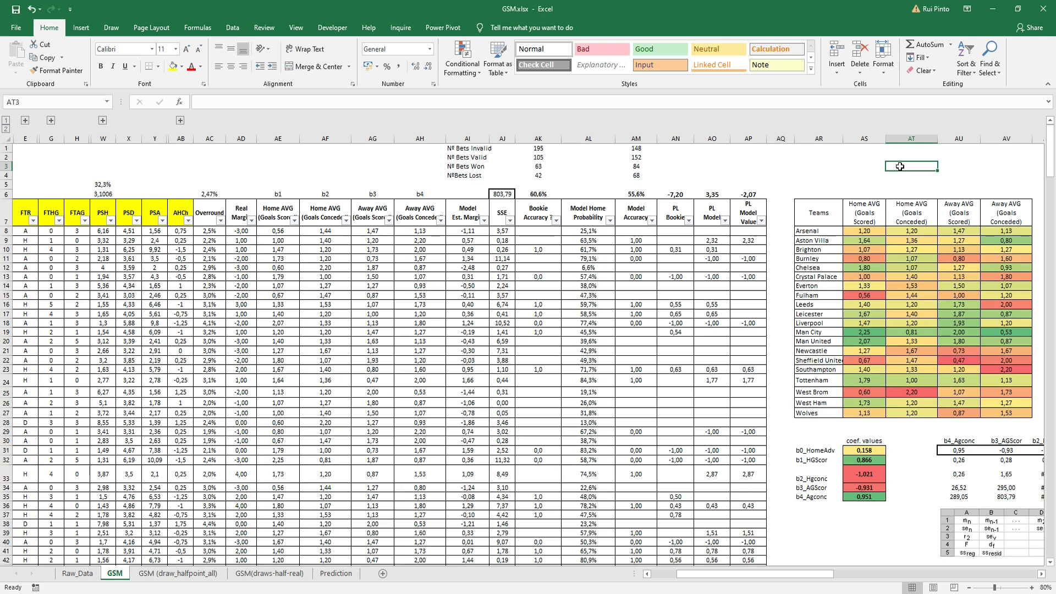
click(335, 252)
drag(281, 209, 442, 233)
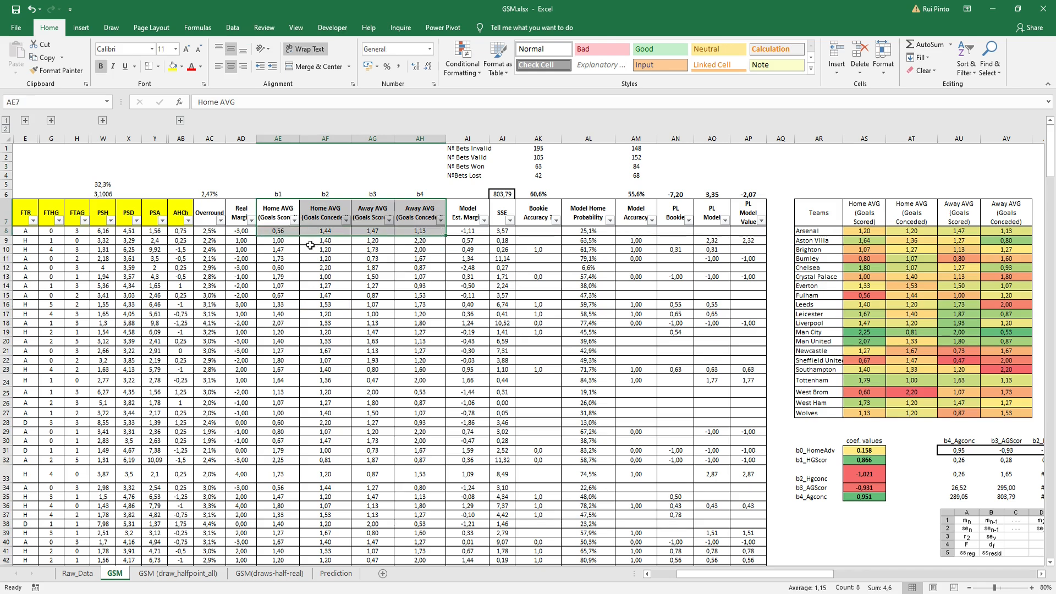
click(285, 216)
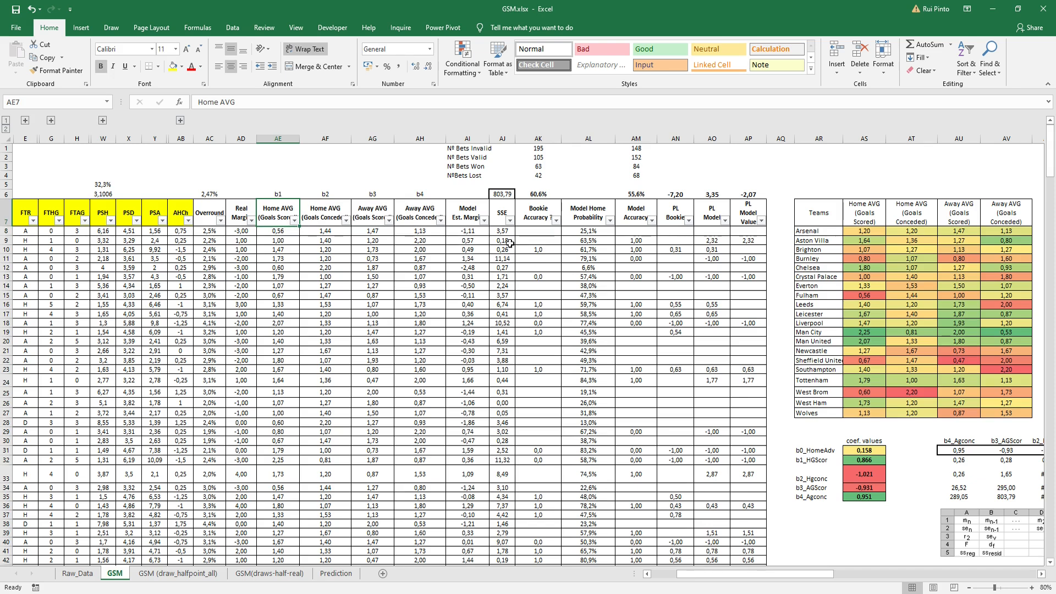
Step: Examine each term of the first match's Model Est. Margin formula, from b0_HomeAdv to b4_Agconc, and keep the formula as it is
click(477, 212)
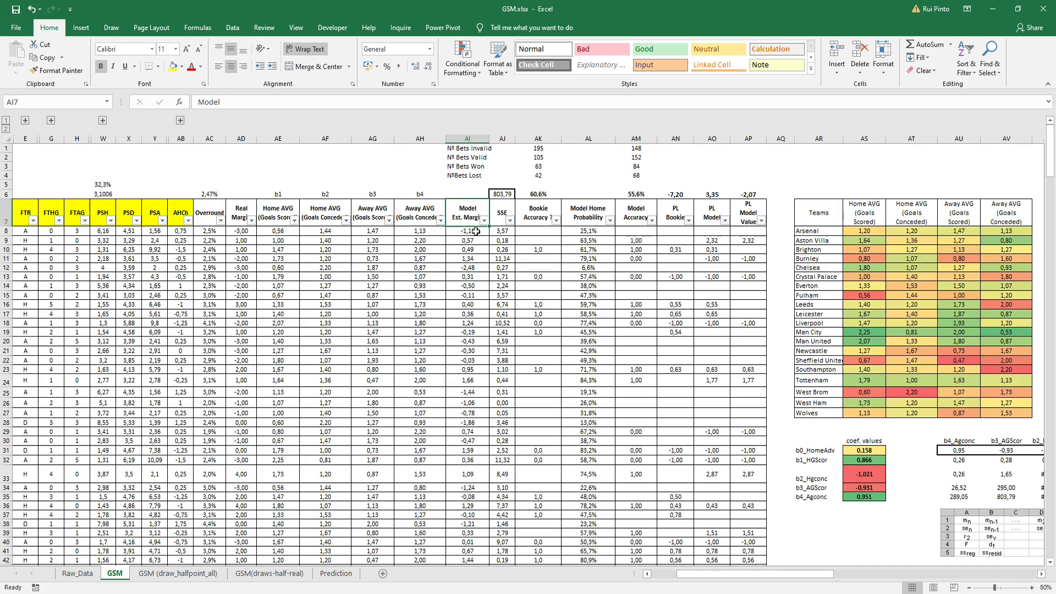
click(477, 231)
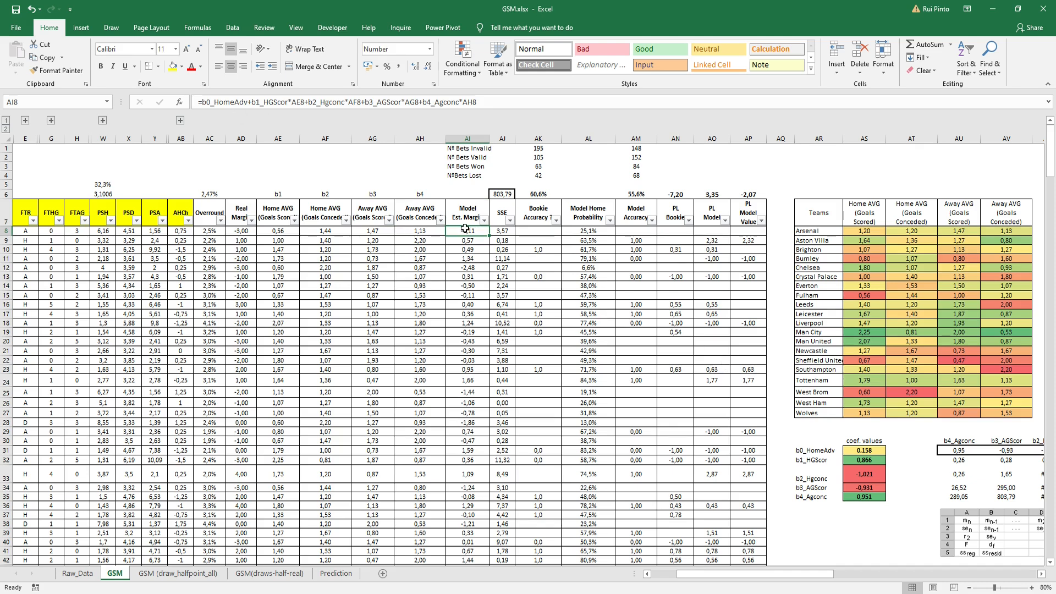
double_click(204, 101)
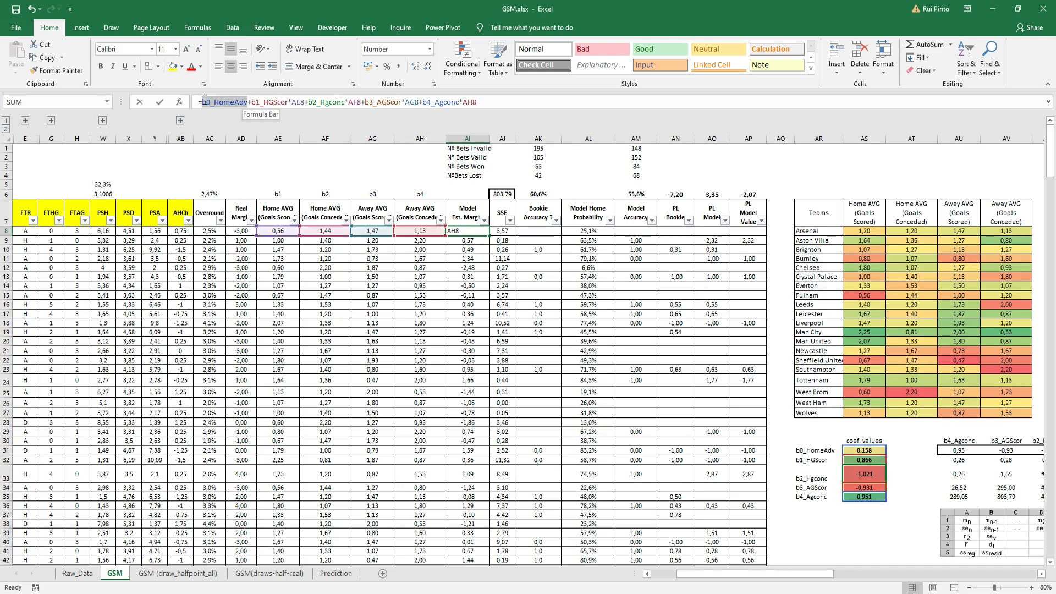
click(254, 103)
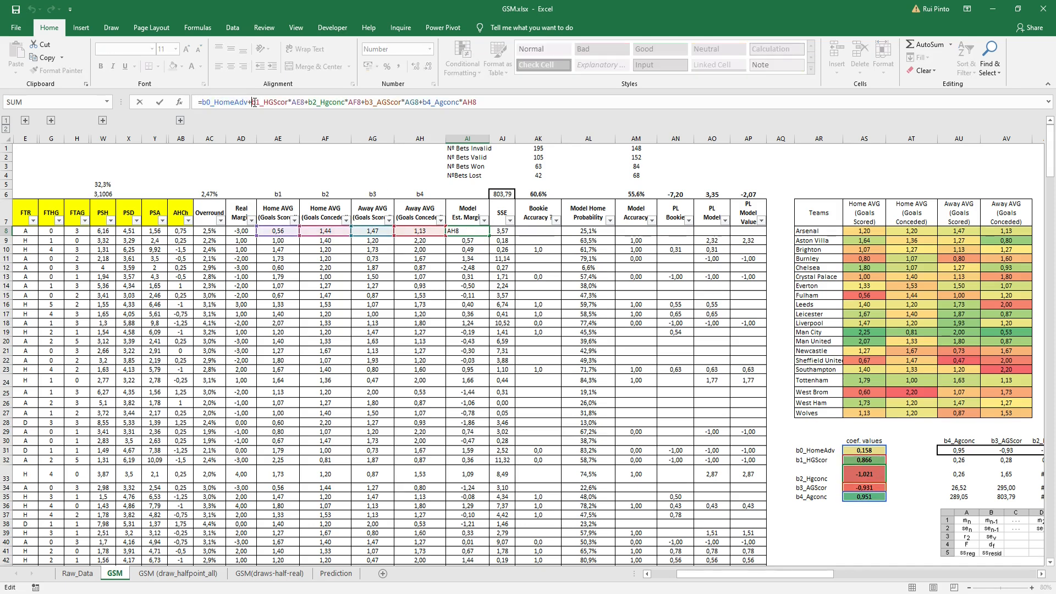
drag(249, 103, 286, 103)
double_click(297, 102)
drag(460, 102, 423, 102)
key(Return)
Step: Compare the home and away average columns b1 to b4 with the labels of the coefficient table
drag(276, 216, 416, 228)
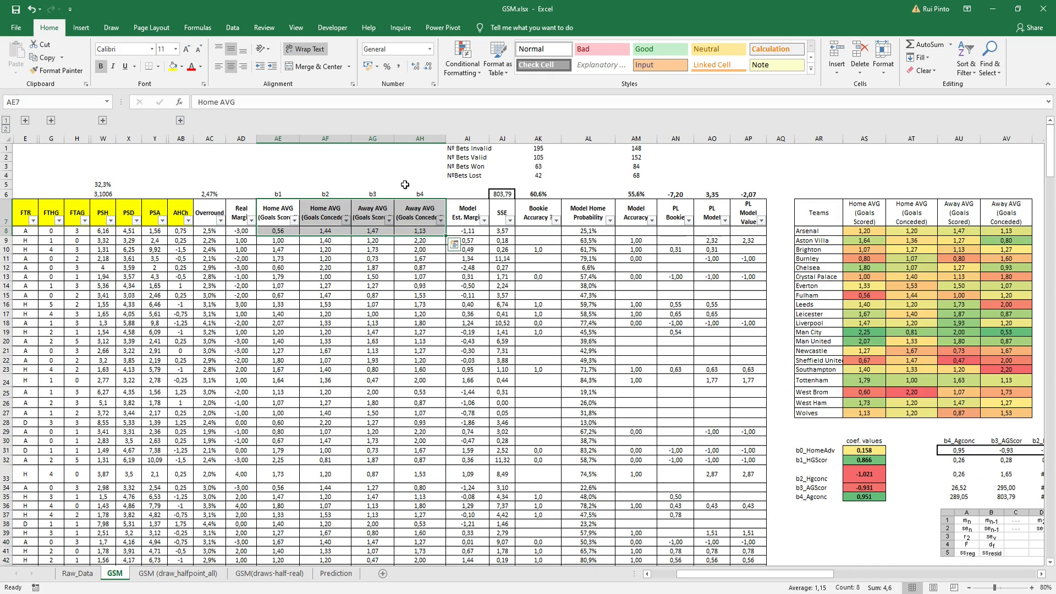
click(288, 206)
drag(298, 214, 273, 216)
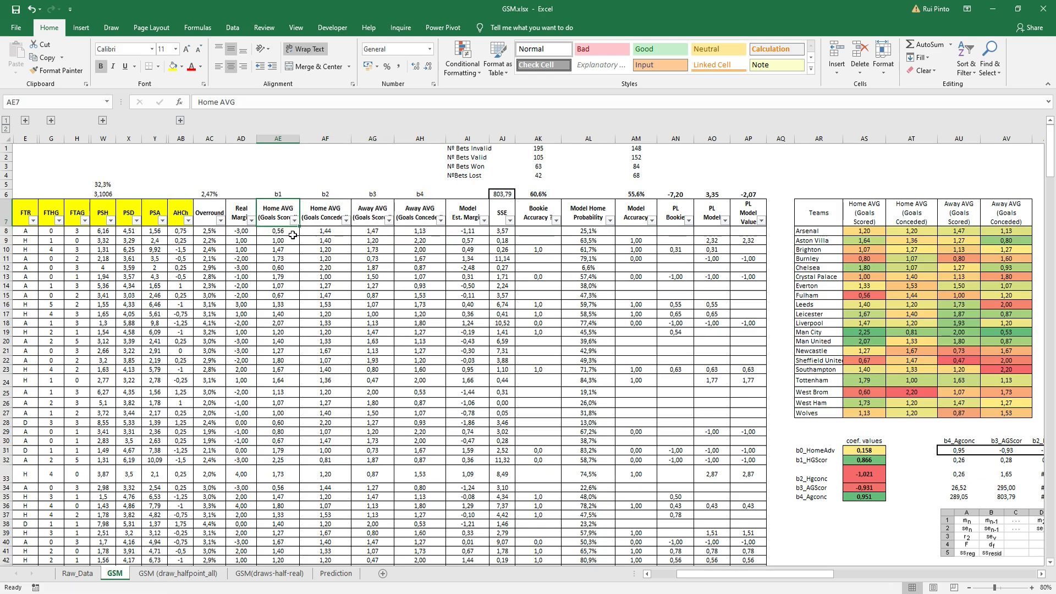
click(809, 450)
click(827, 507)
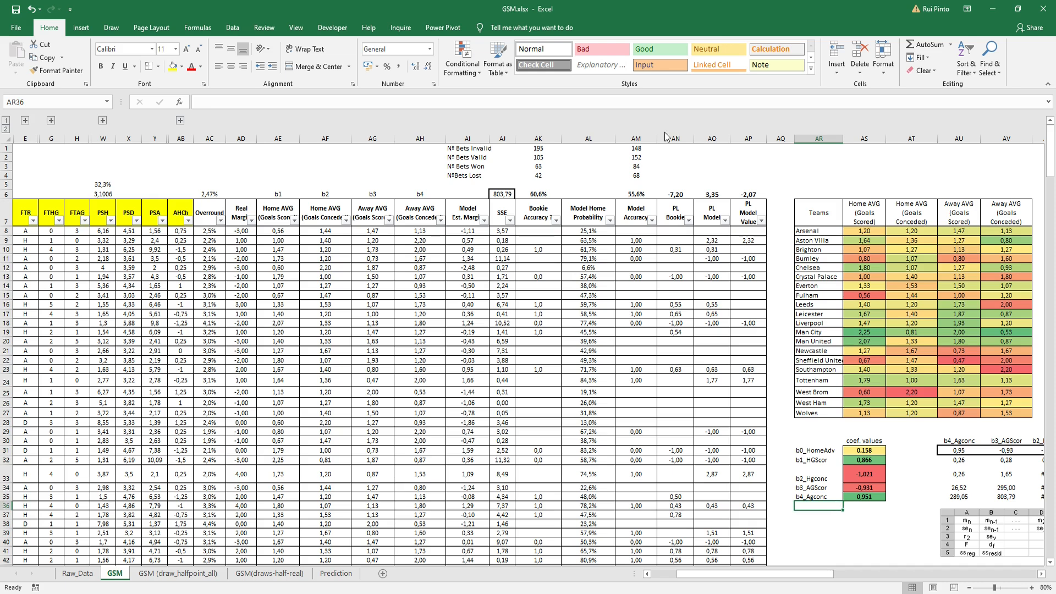
Step: Compare the first match's Model Est. Margin formula with the b0_HomeAdv coefficient cell it references
click(479, 232)
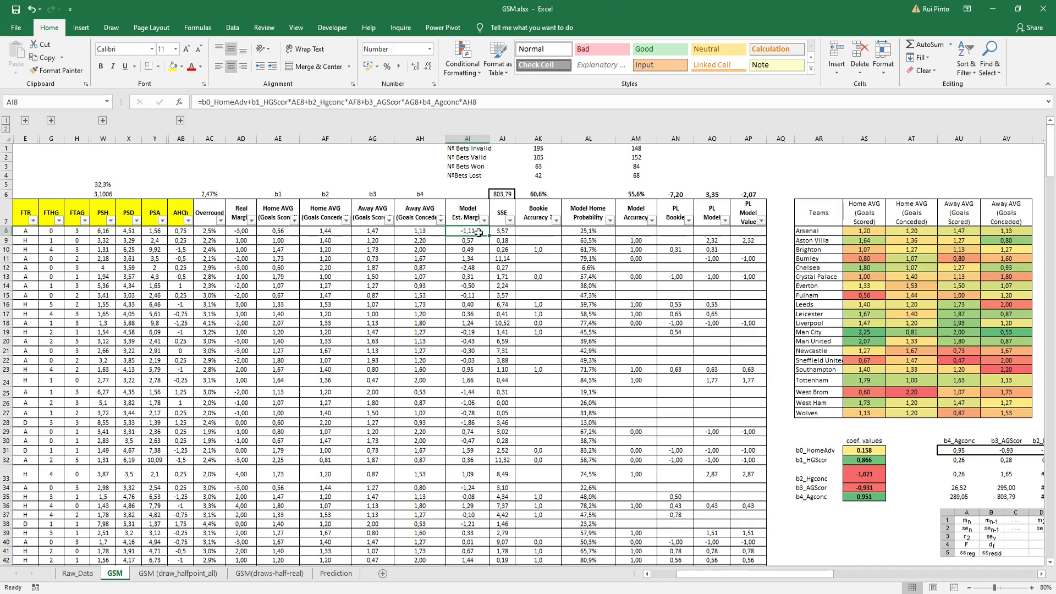
click(865, 451)
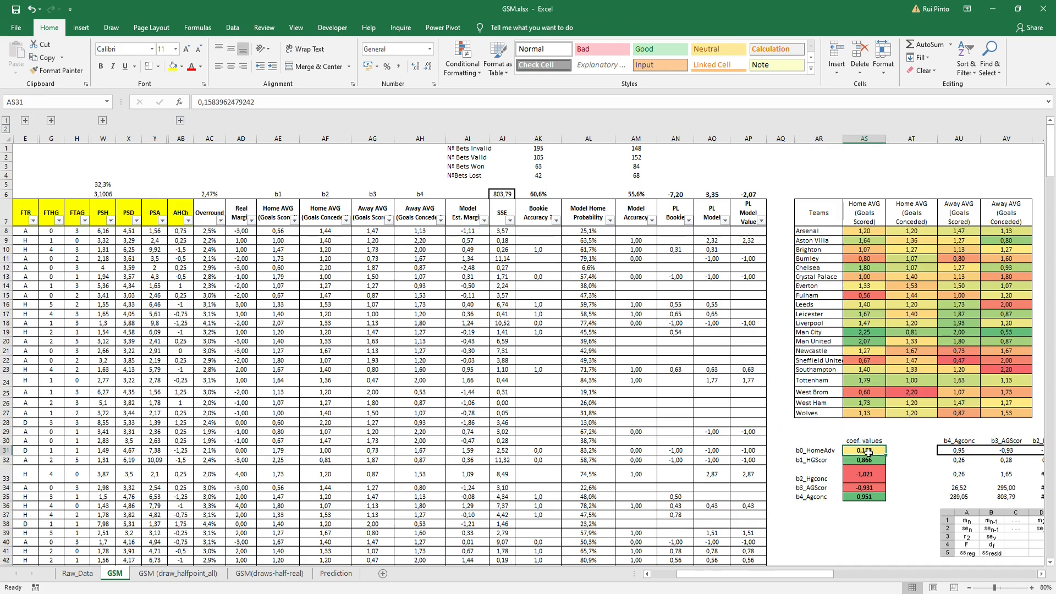
click(474, 231)
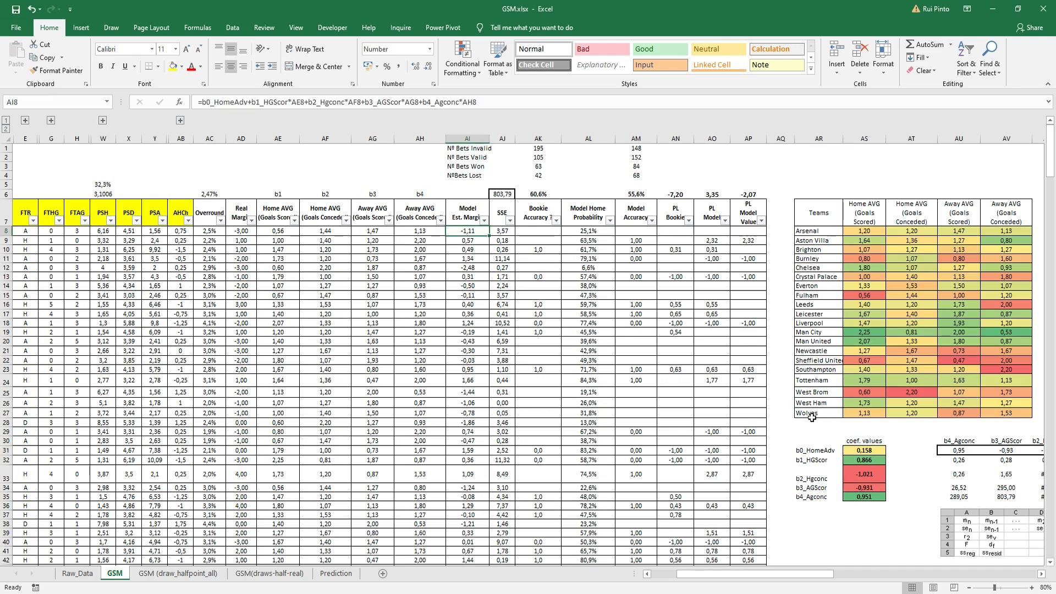
click(873, 451)
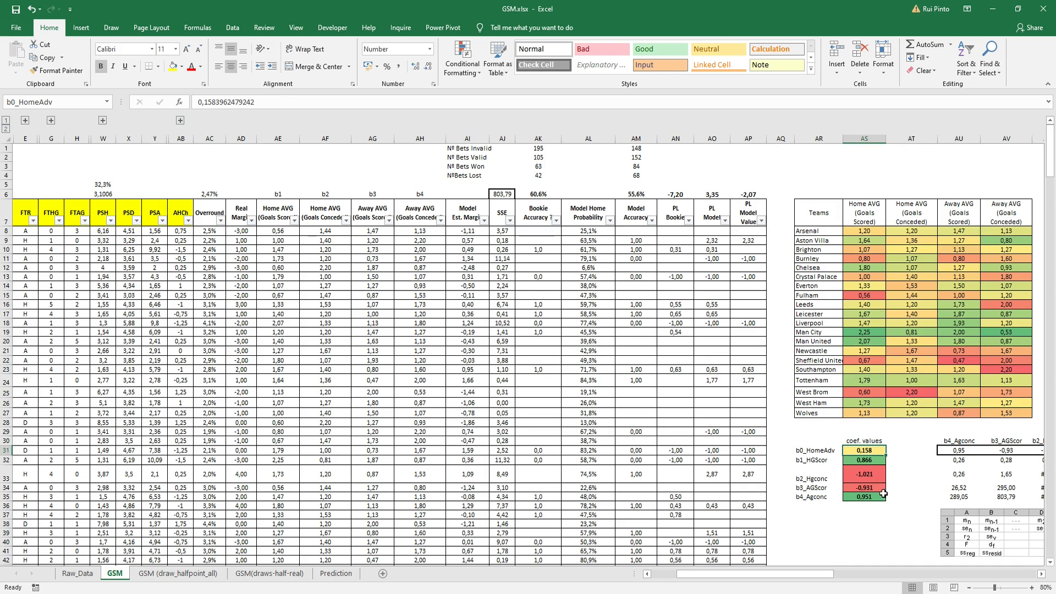
Step: Undo the Real Margin column widening and paste a values-only copy of the five coefficients below the coefficient table, starting at AS37
key(ctrl+z)
drag(866, 449, 863, 498)
key(ctrl+c)
click(862, 515)
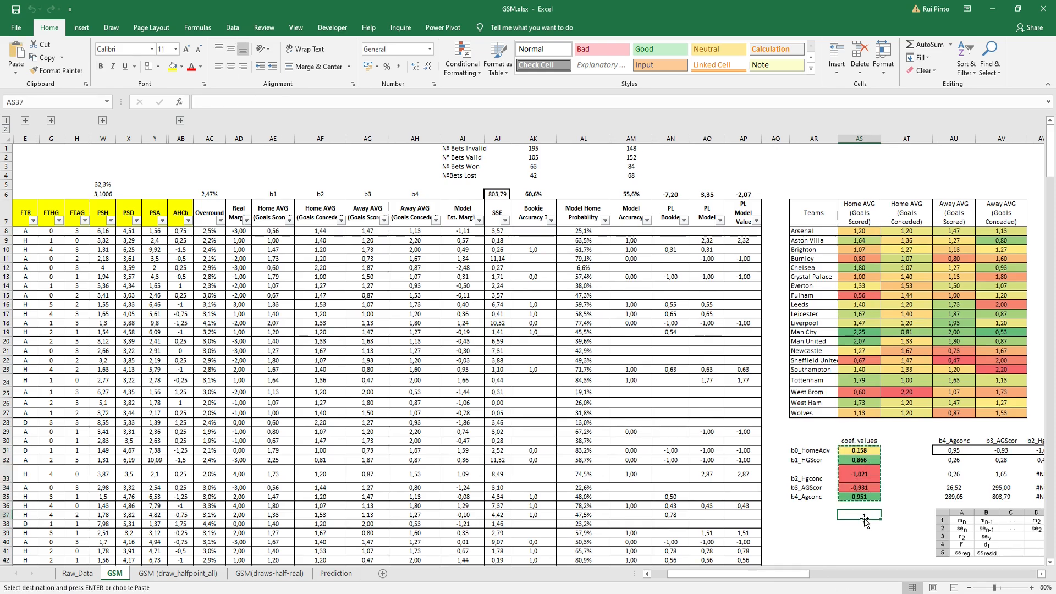
right_click(863, 515)
click(903, 325)
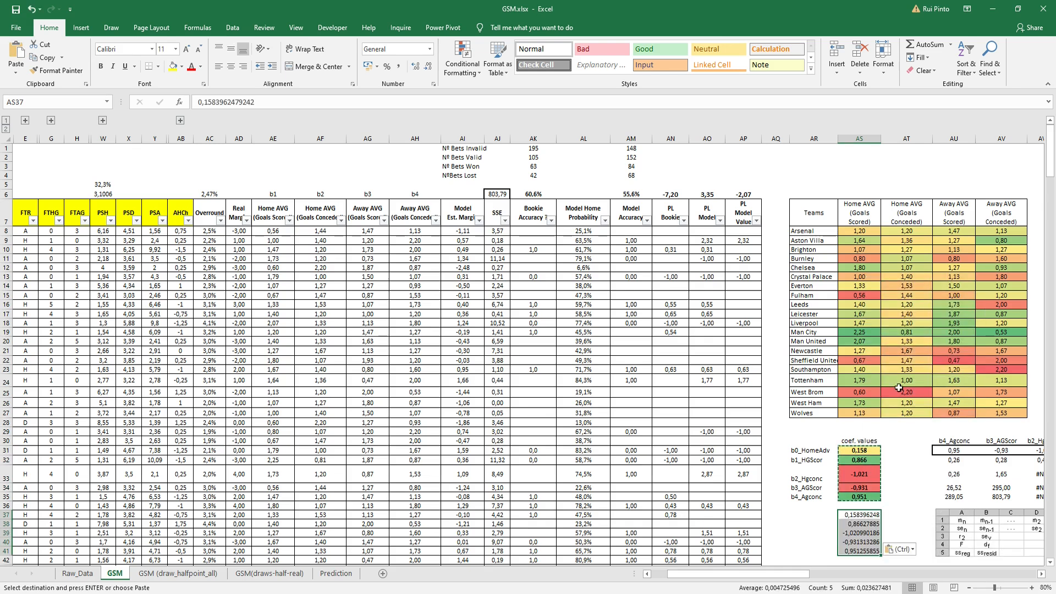
click(896, 440)
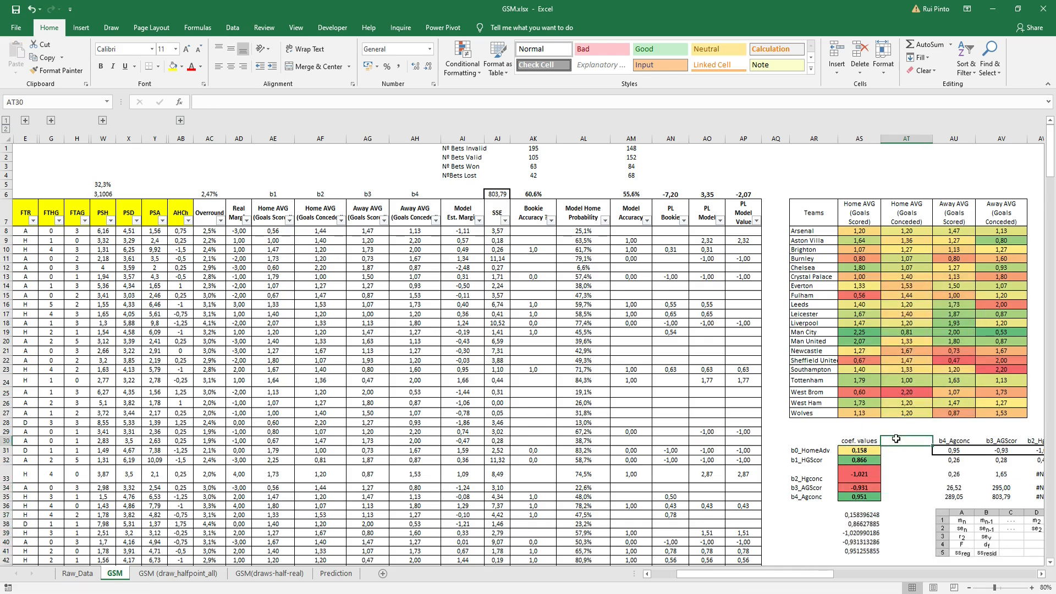
Step: Set the coefficients b0_HomeAdv, b1_HGScor, b2_Hgconc, b3_AGScor and b4_Agconc to 1, 2, 3, 4 and 5
click(861, 451)
text(1)
click(865, 460)
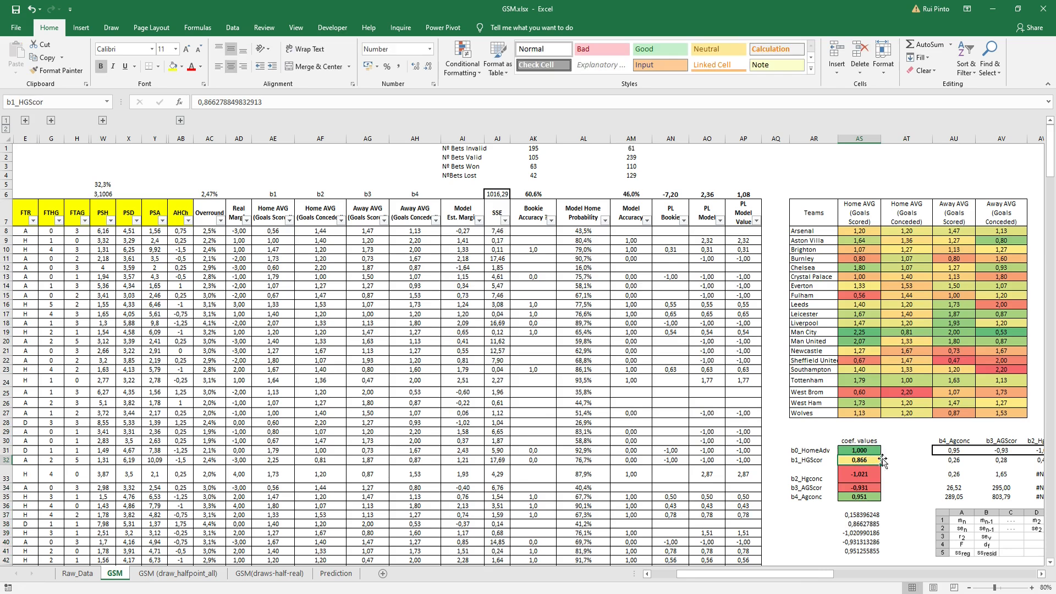
text(2)
click(859, 475)
text(3)
click(859, 487)
text(4)
click(869, 495)
text(5)
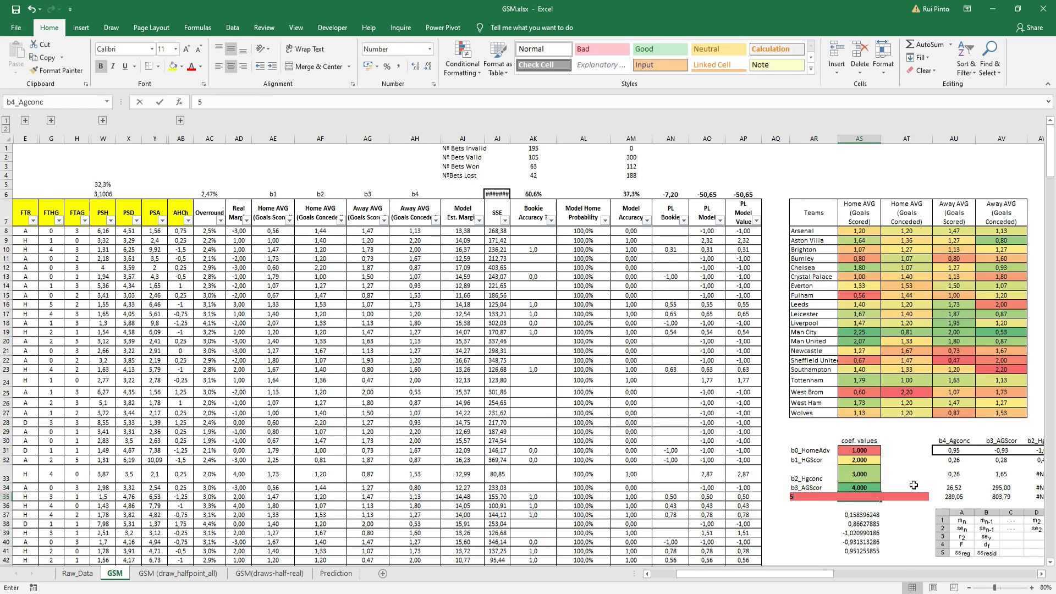
click(912, 448)
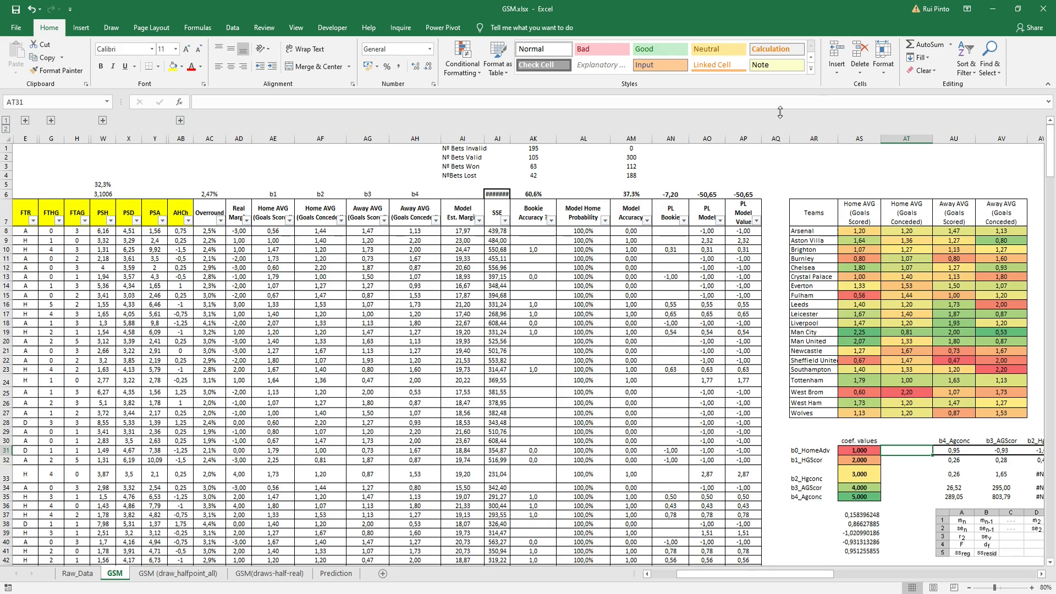
Step: Fit the SSE column width to its contents and examine the first match's squared-error formula, the SSE total and the estimated margin formula
double_click(510, 139)
click(506, 230)
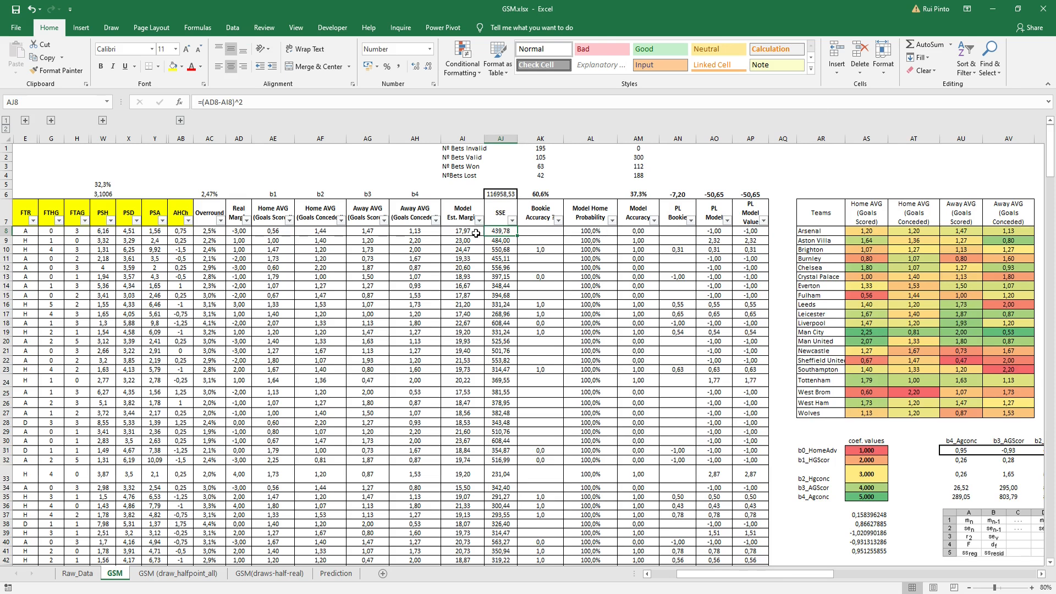
click(509, 194)
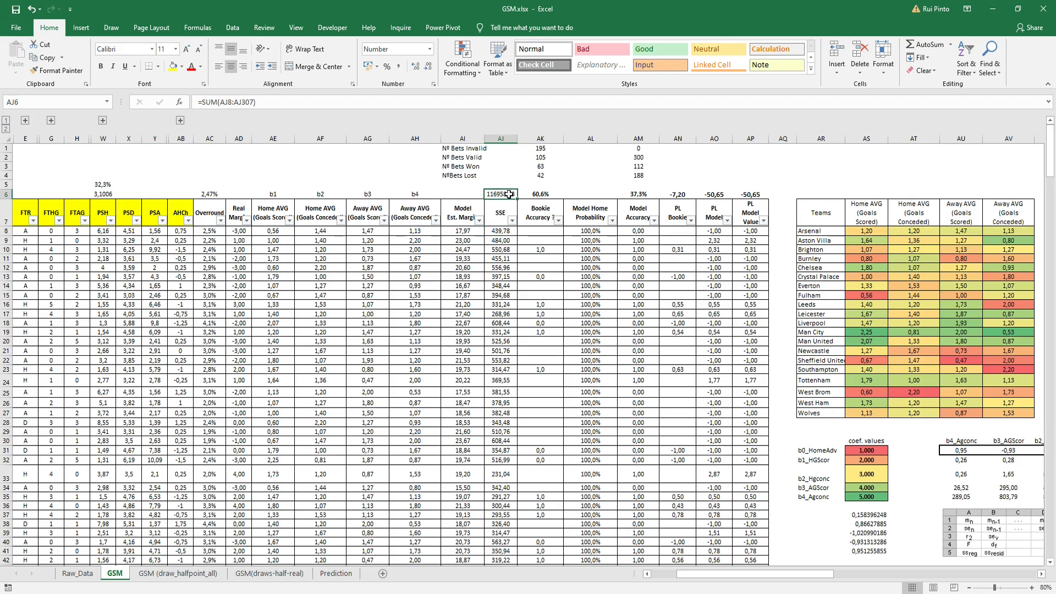
click(504, 231)
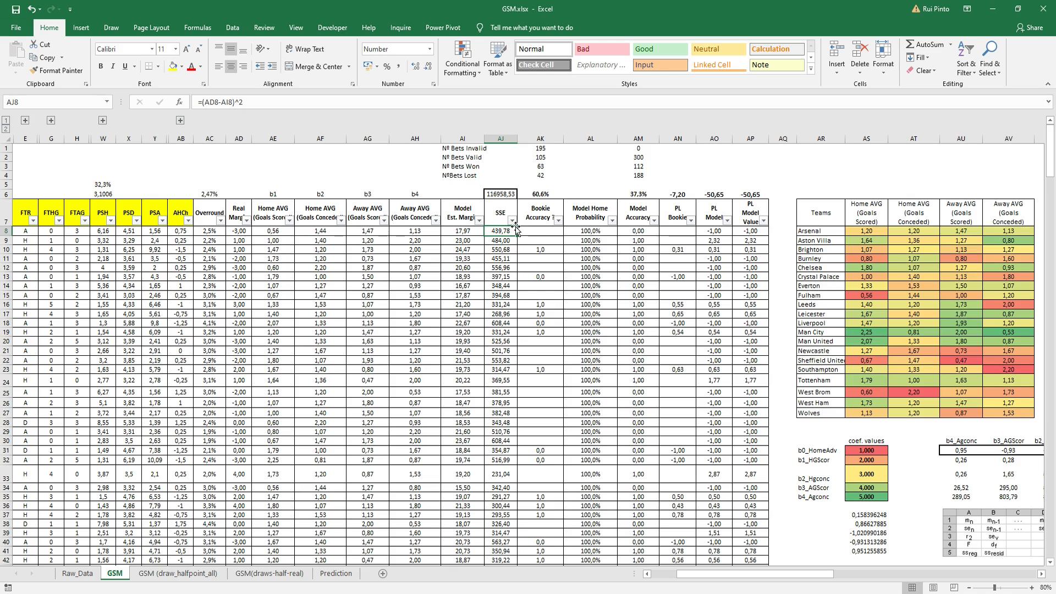
click(468, 231)
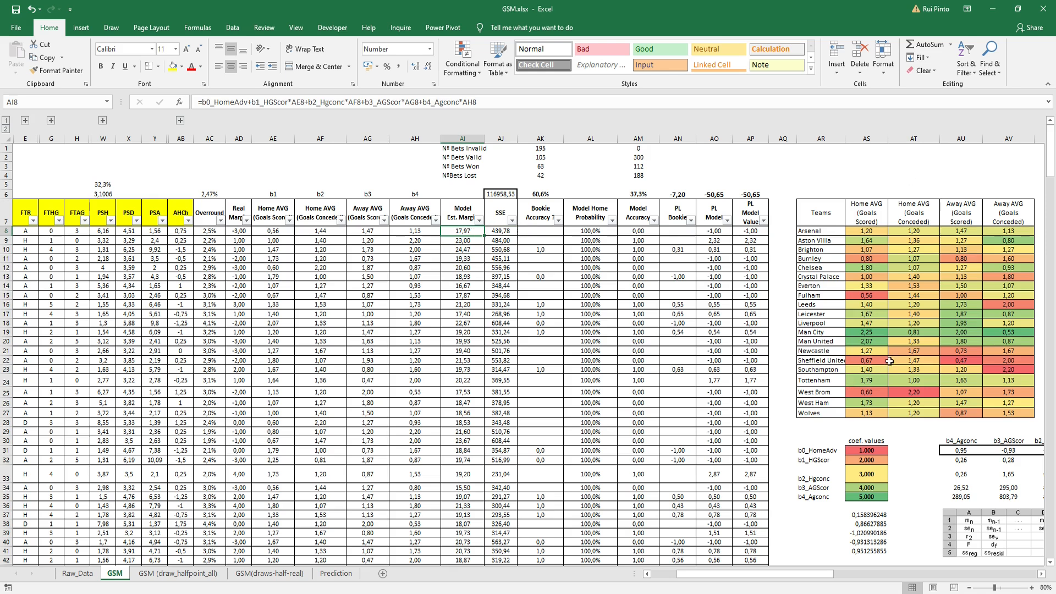
click(506, 230)
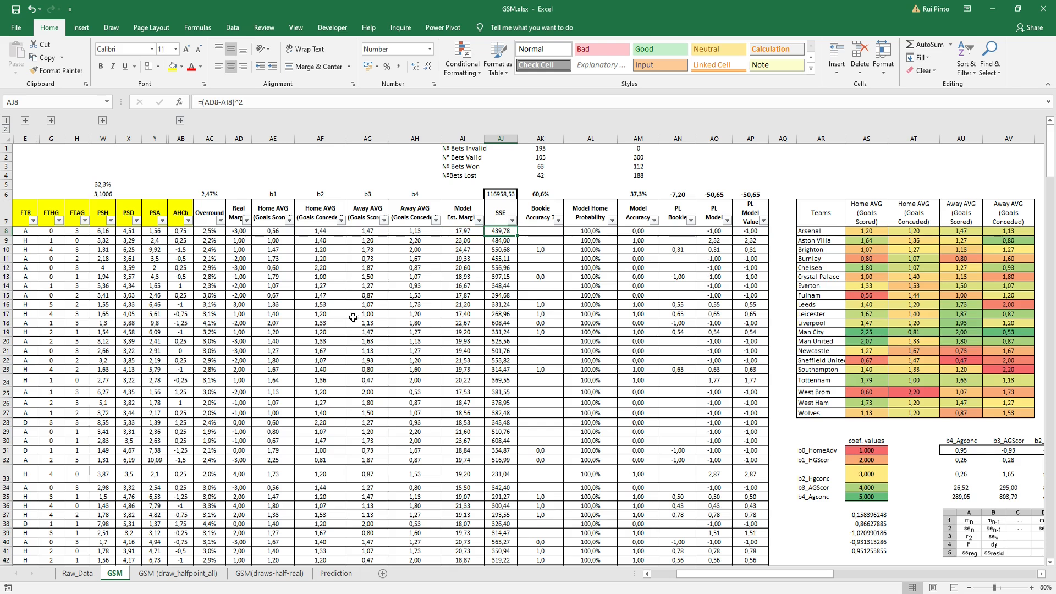
Step: Open Solver with the SSE total in AJ6 as the objective to minimize
click(231, 27)
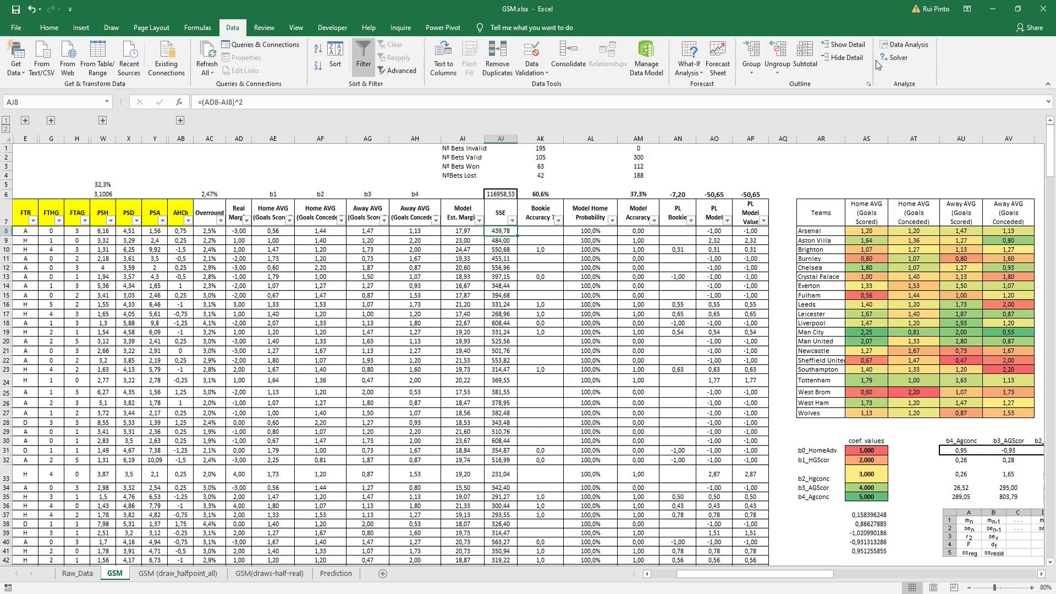
click(894, 57)
drag(584, 219, 234, 196)
click(342, 214)
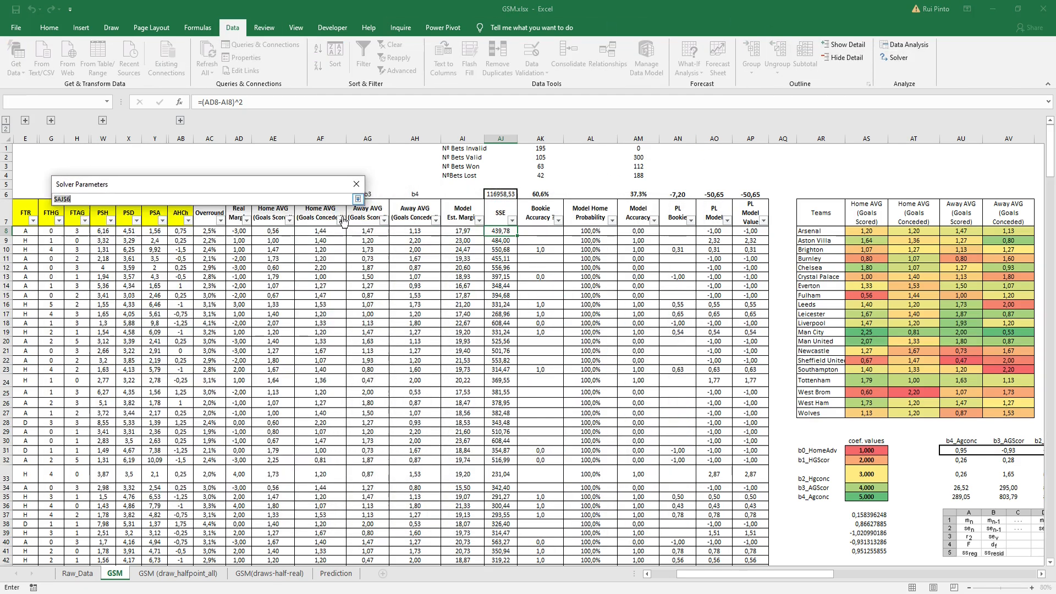
click(358, 200)
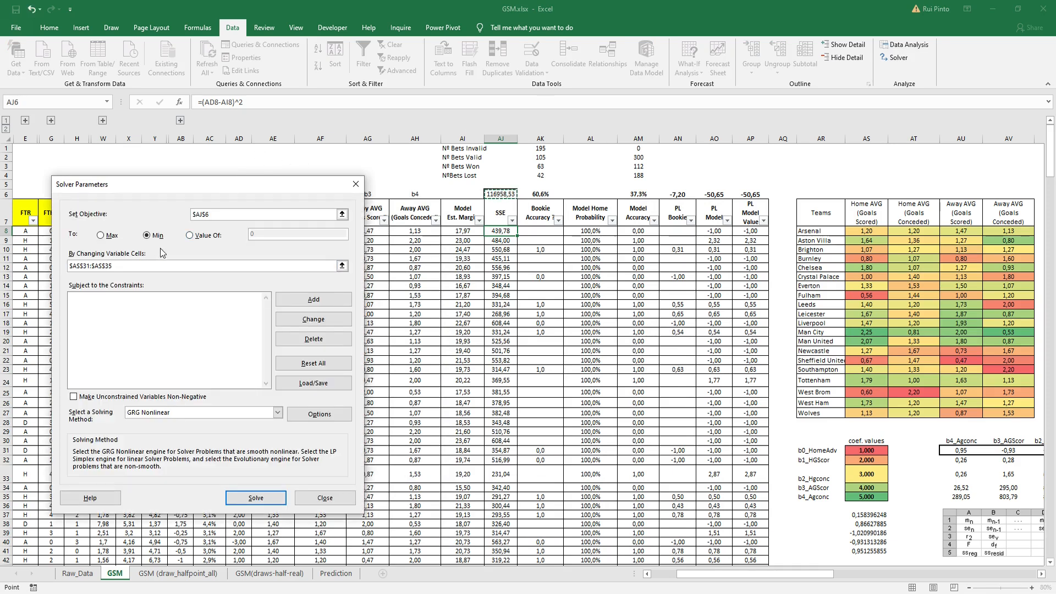
Step: Use the coefficient cells AS31:AS35 as Solver's variable cells, solve with GRG Nonlinear, and check the results against the copied values
click(343, 266)
drag(878, 449, 878, 497)
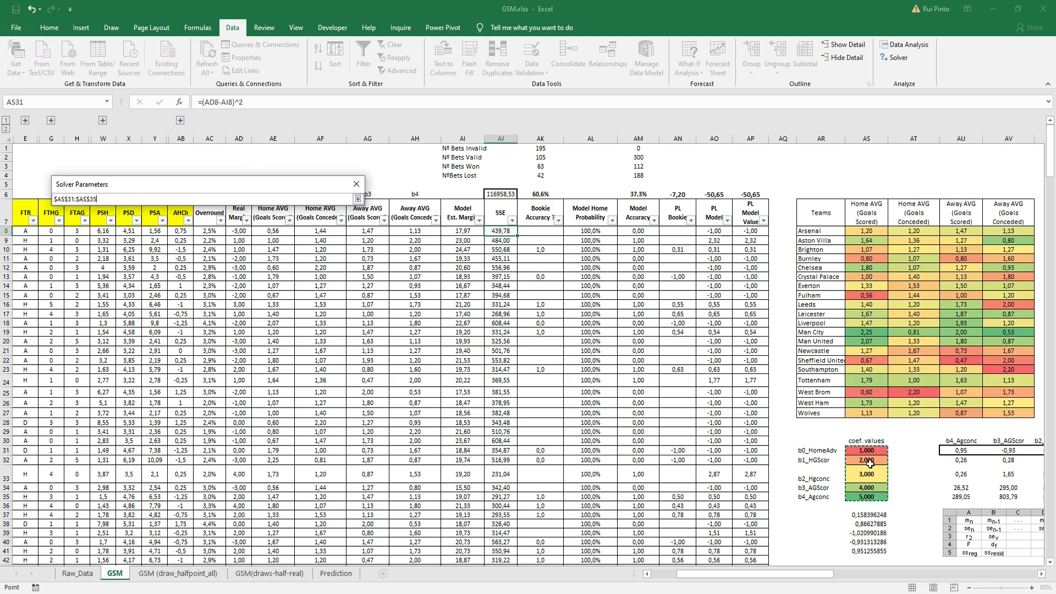
key(Return)
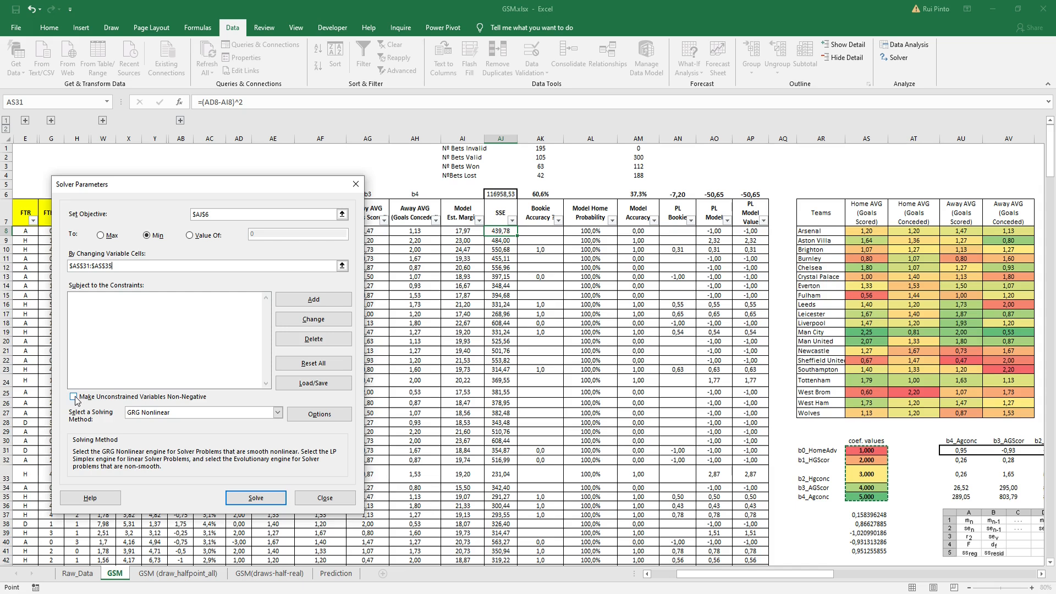
click(264, 503)
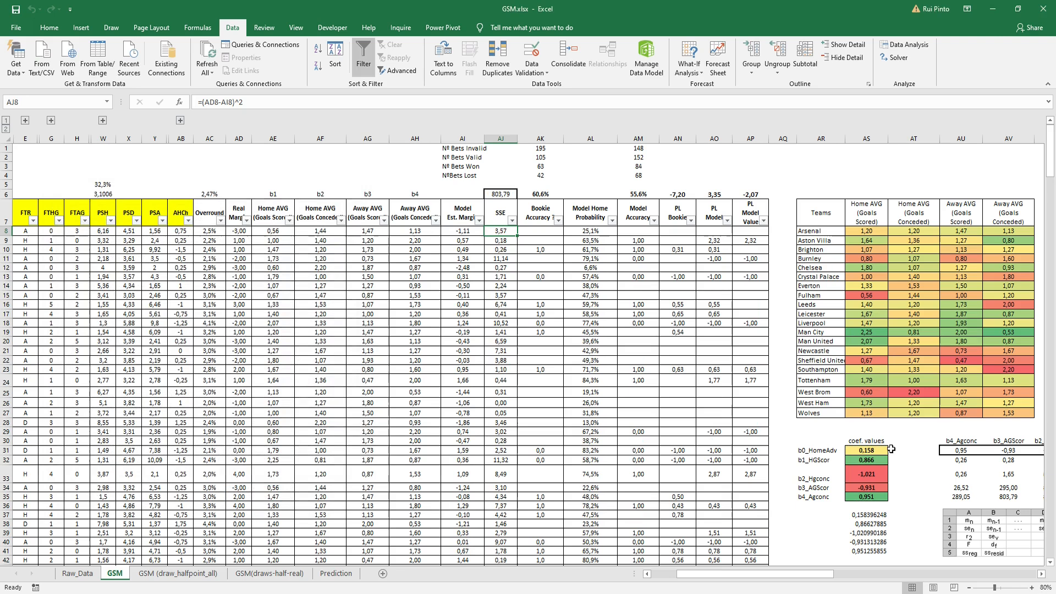
click(868, 514)
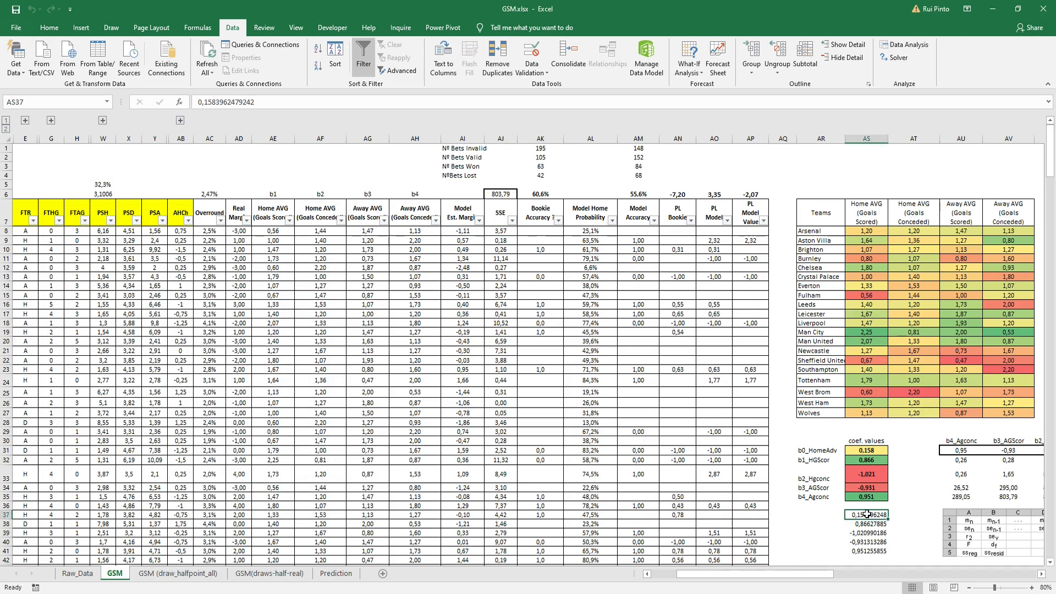
Step: Delete the copied coefficient values below the coefficient table in column AS
drag(869, 515, 875, 551)
key(Delete)
click(924, 442)
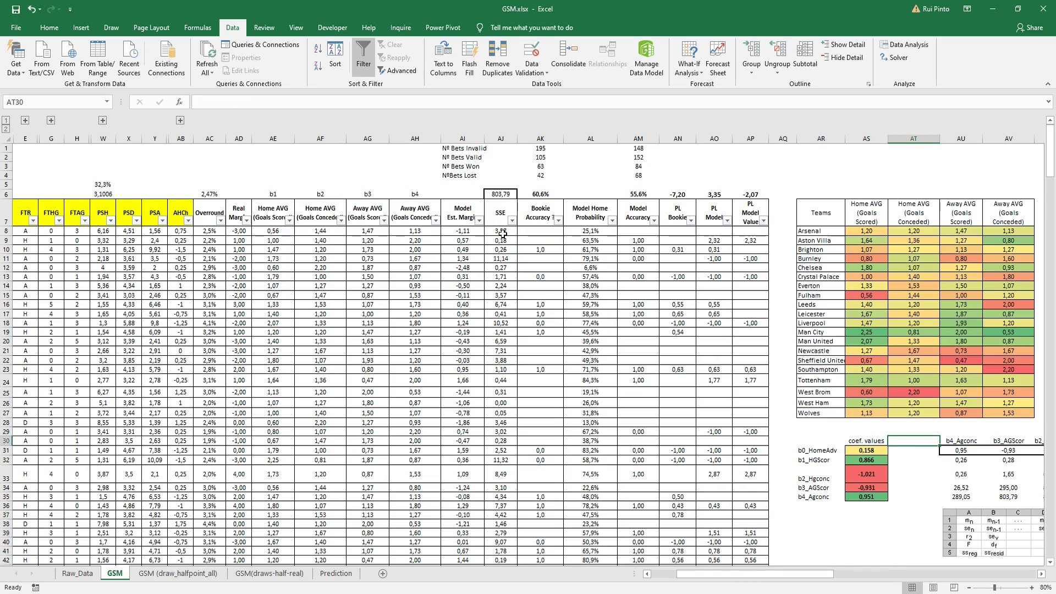
click(817, 506)
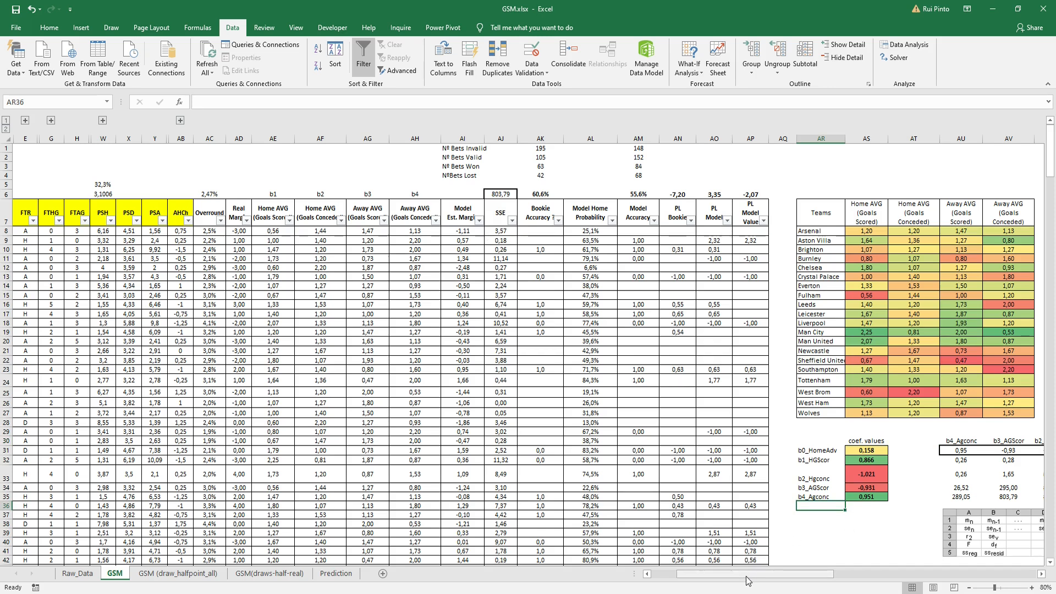
Step: Examine the LINEST array formula across the coefficient row AU31:AY31 and the full output block AU31:AY35
drag(747, 580, 974, 572)
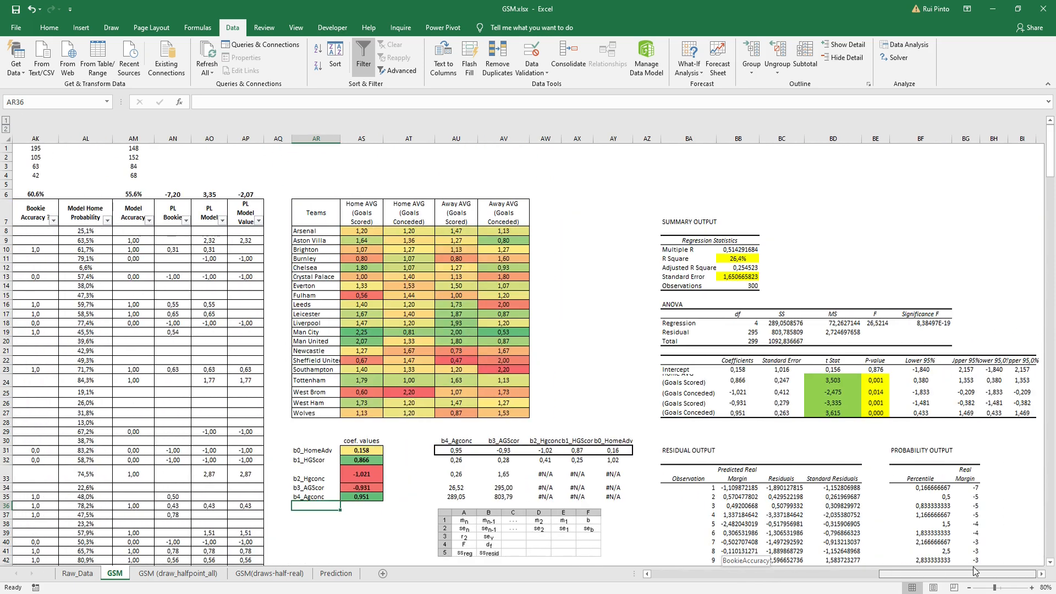
click(459, 451)
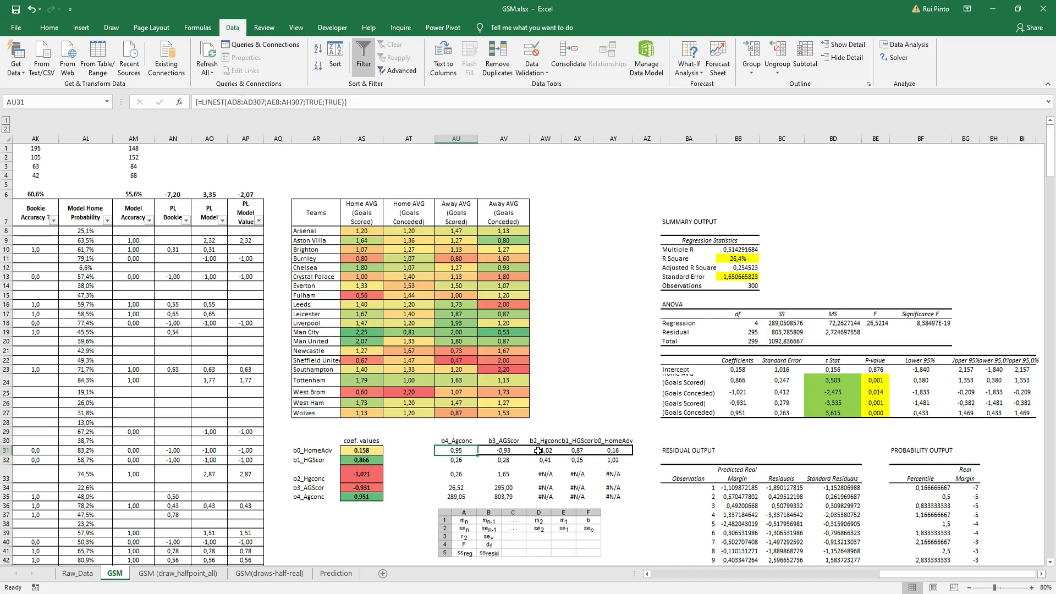
drag(537, 474, 537, 486)
drag(458, 450, 639, 450)
click(620, 452)
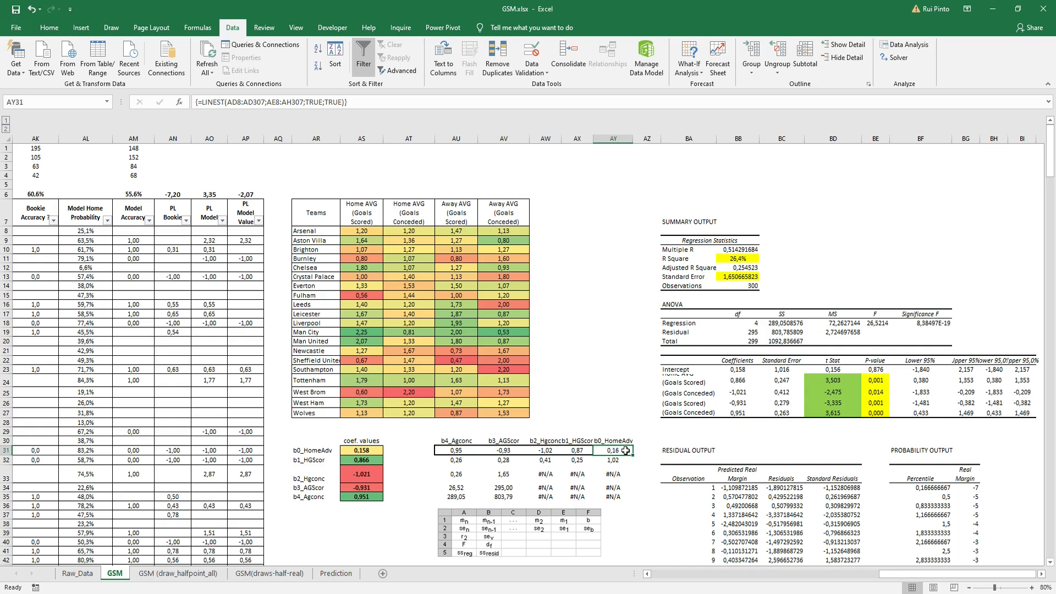
click(586, 452)
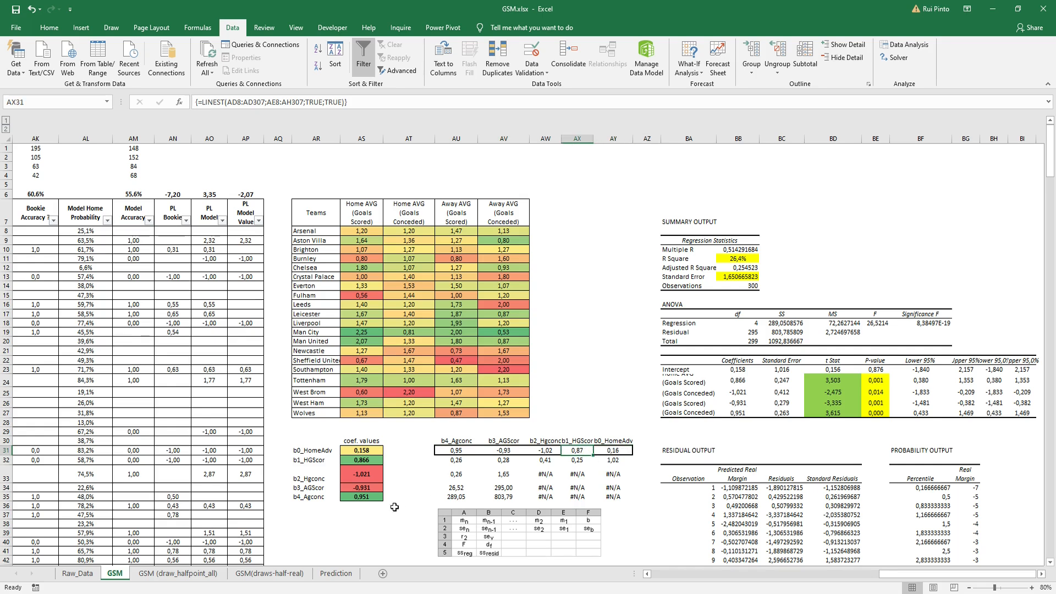
click(548, 452)
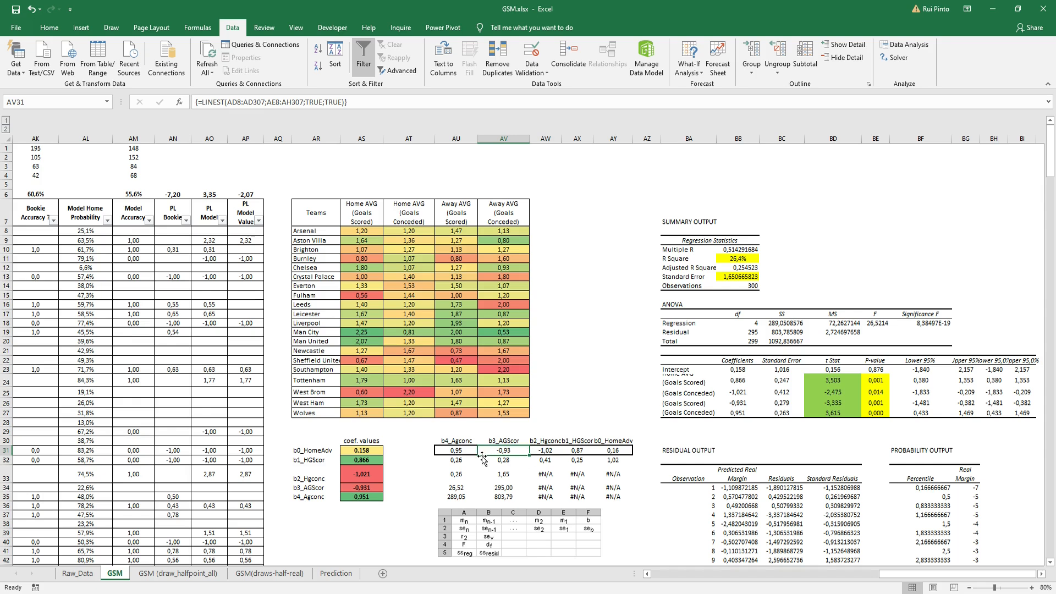
drag(460, 450, 625, 498)
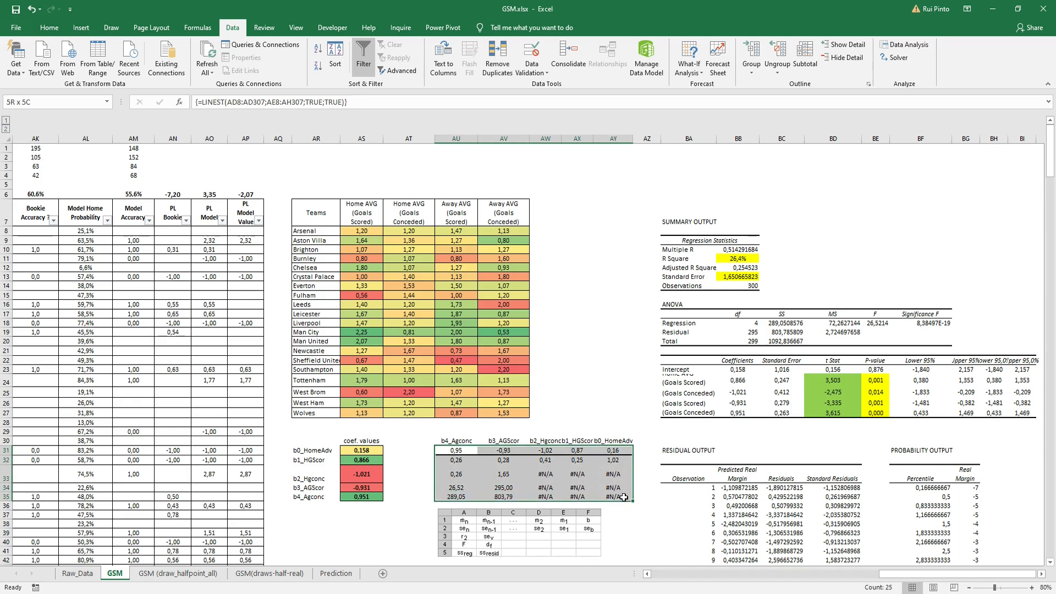
click(526, 548)
Step: Label the LINEST R-squared value by entering r2 in AT33 and right-align the label
click(450, 479)
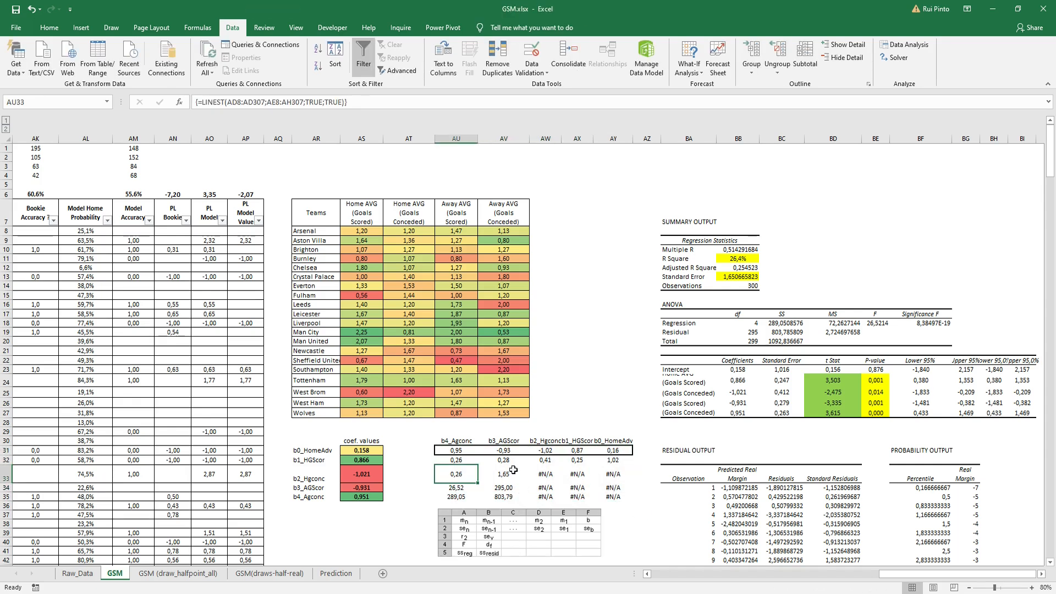
click(429, 473)
text(r2)
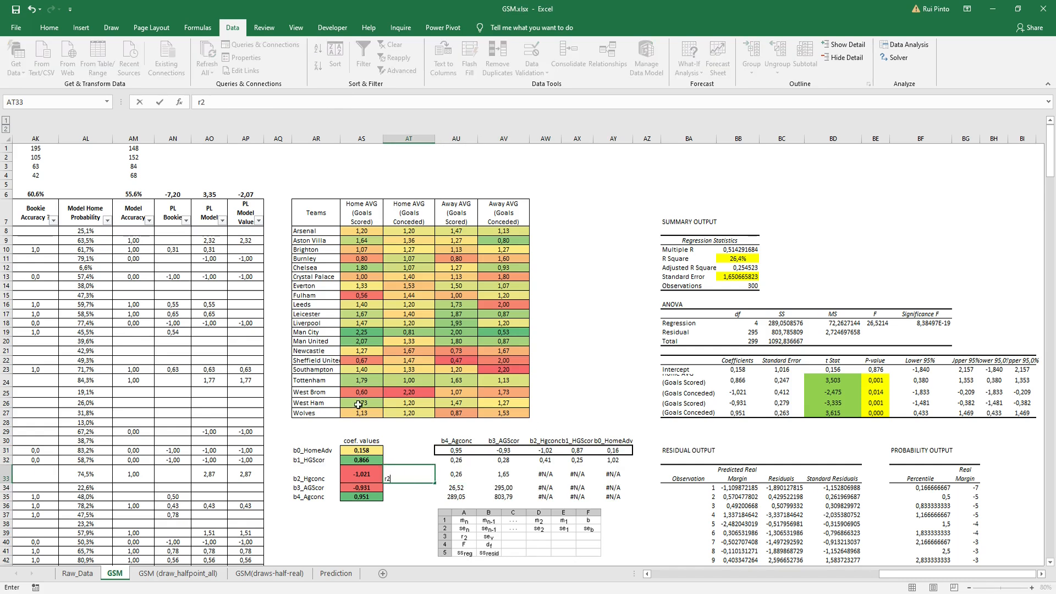
click(397, 441)
click(413, 480)
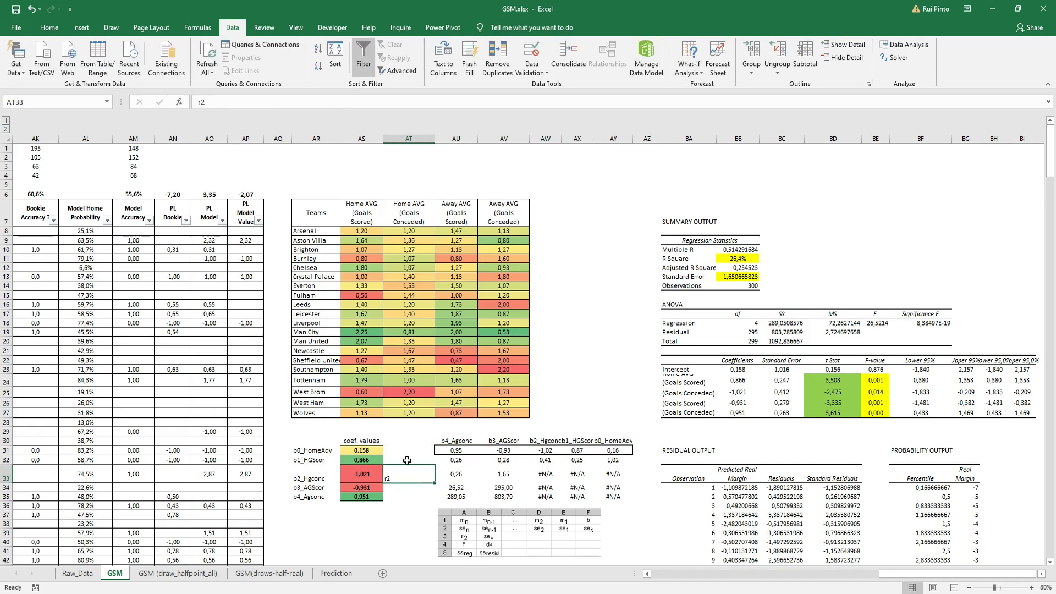
click(49, 27)
click(231, 66)
click(235, 51)
click(549, 279)
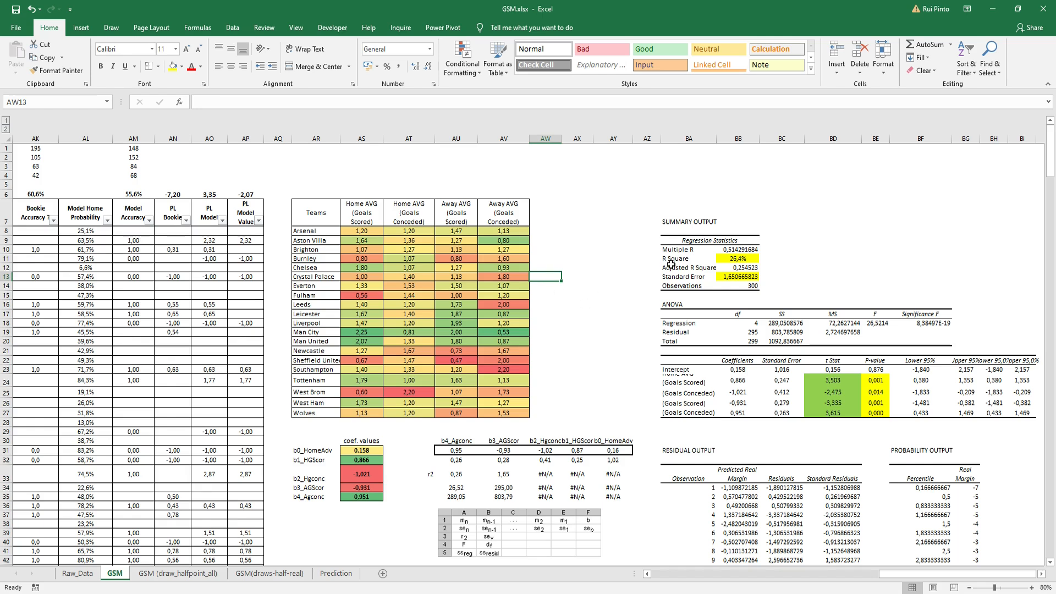
Step: Open the Regression tool from the Data Analysis tools
click(746, 206)
click(245, 28)
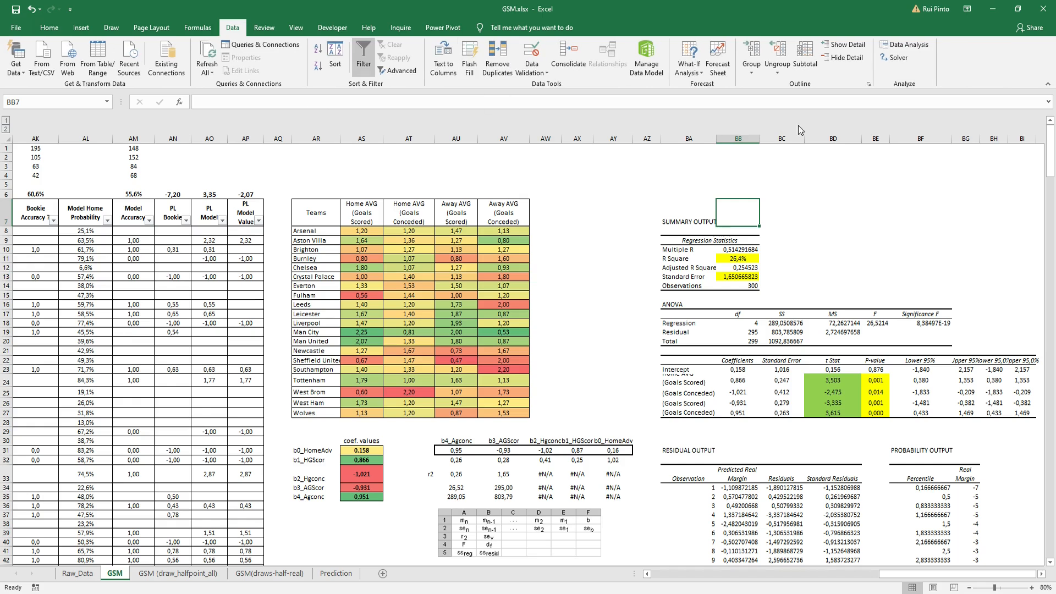
click(905, 48)
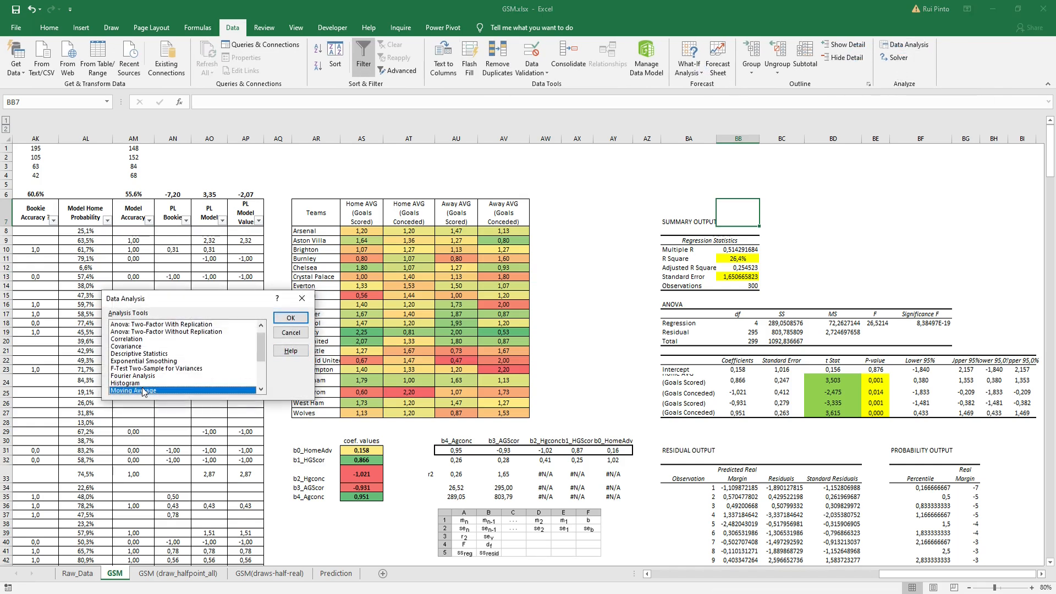
scroll(138, 380, down, 2)
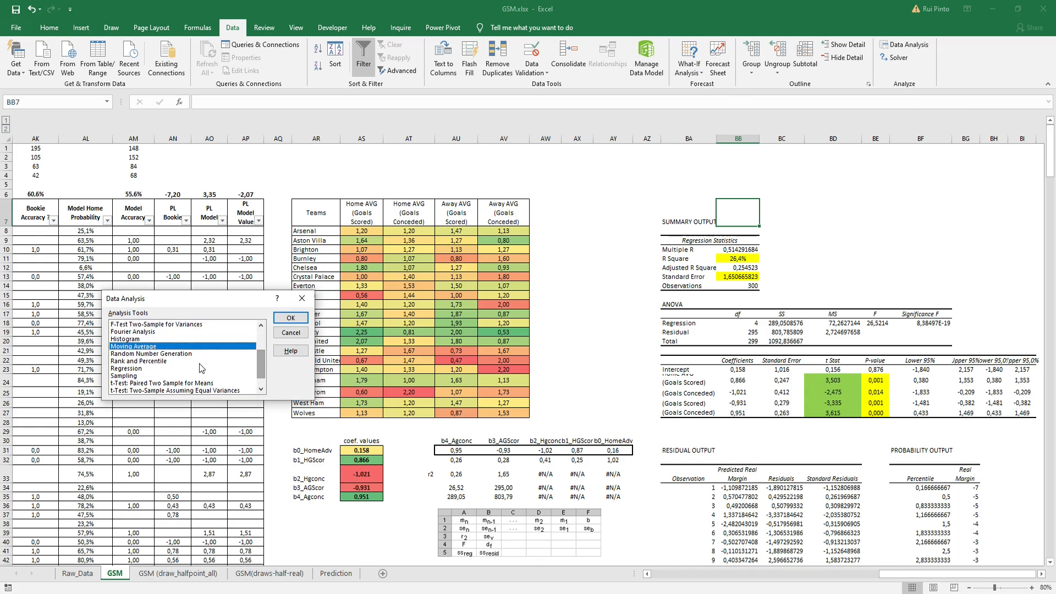
click(132, 369)
click(290, 318)
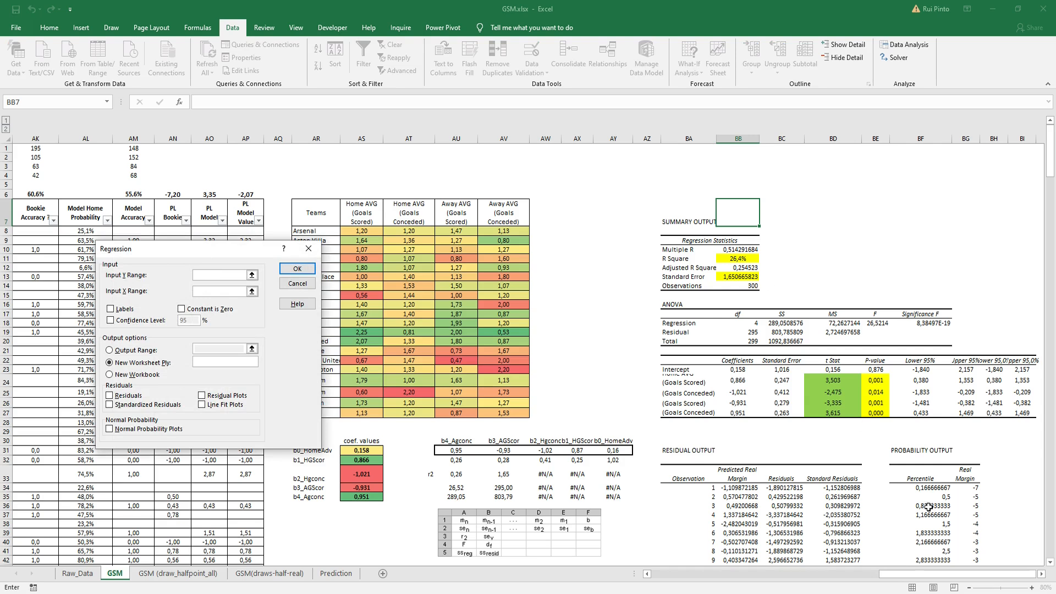
Step: Use the Real Margin cells AD7:AD16 as the regression's Input Y Range
drag(970, 575, 882, 575)
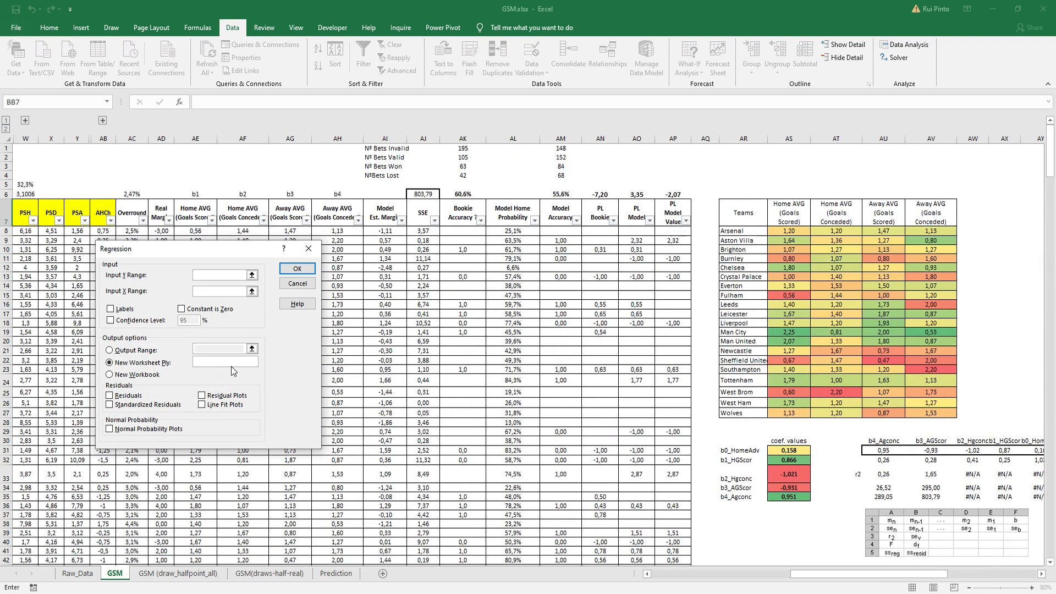
drag(193, 261, 451, 277)
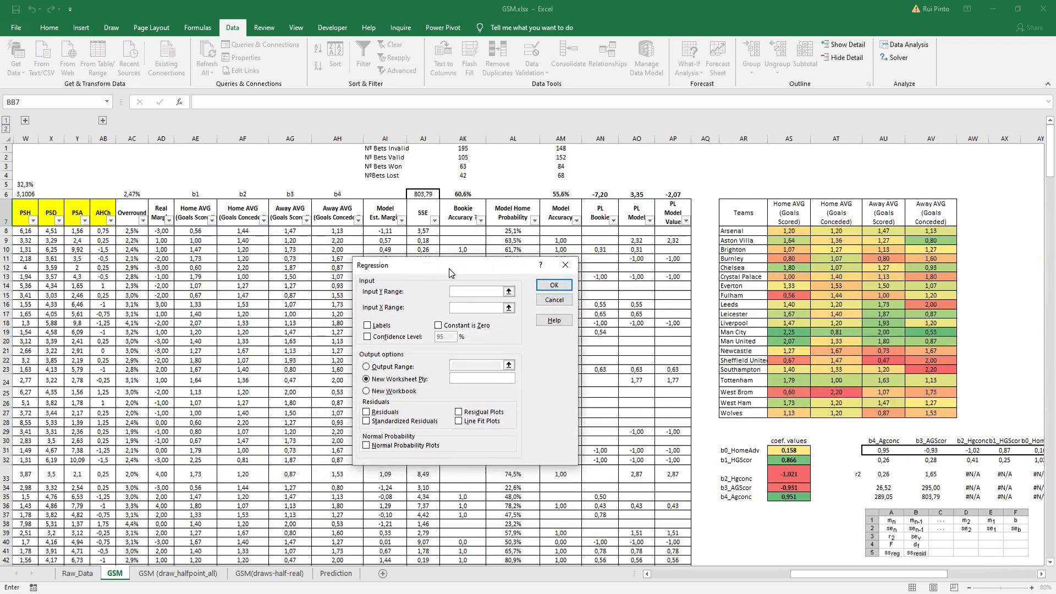
click(509, 292)
drag(157, 212, 162, 307)
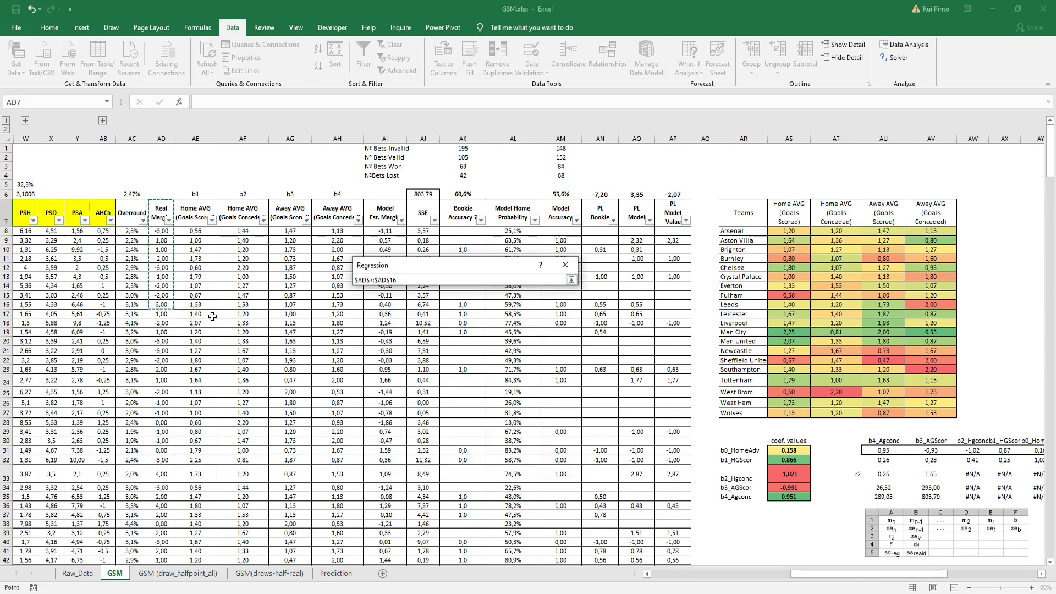
key(BackSpace)
key(BackSpace)
text(307)
key(Return)
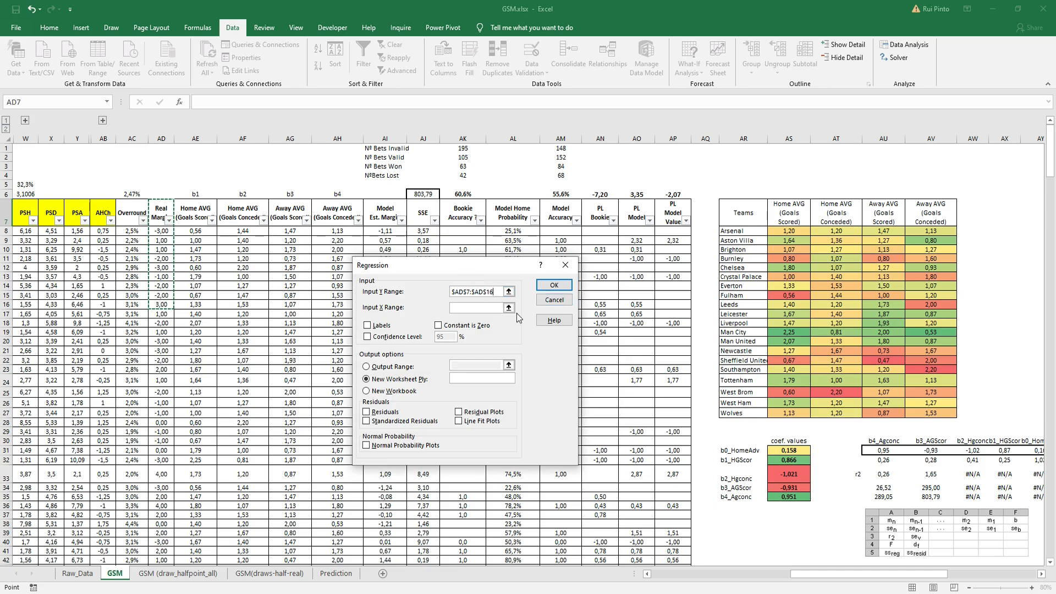
Step: Use AE7:AH13 as the regression's Input X Range, choose Output Range as the destination, and cancel the regression
click(509, 306)
drag(190, 214, 336, 273)
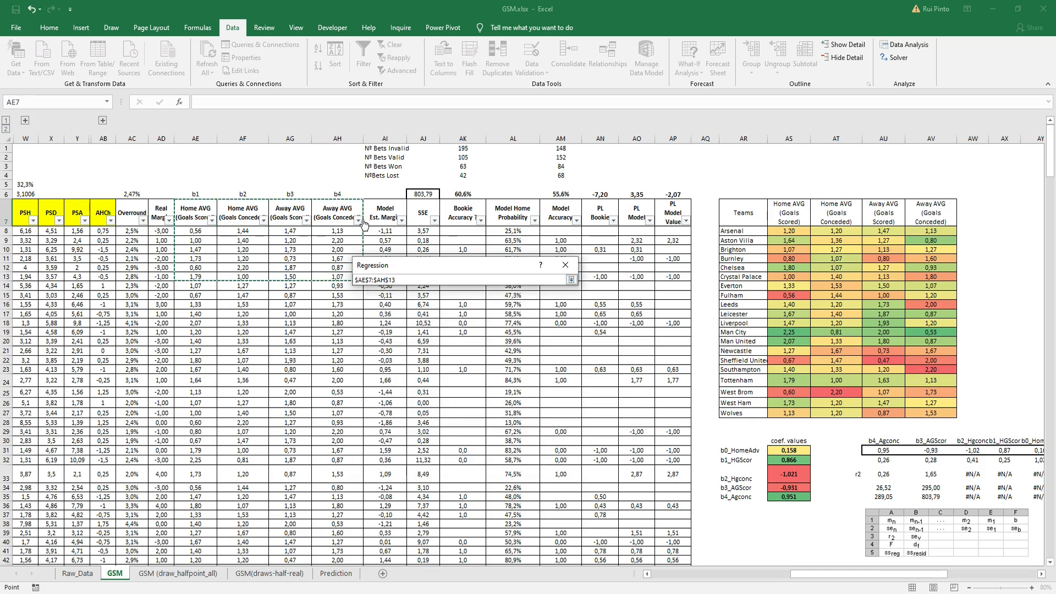
key(Return)
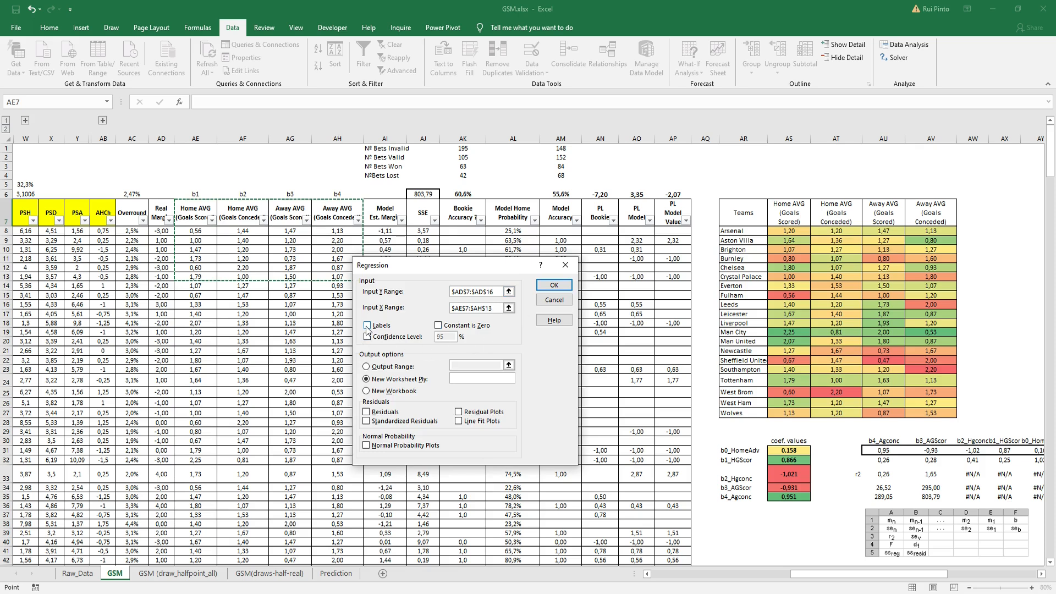
drag(831, 574, 918, 574)
click(366, 366)
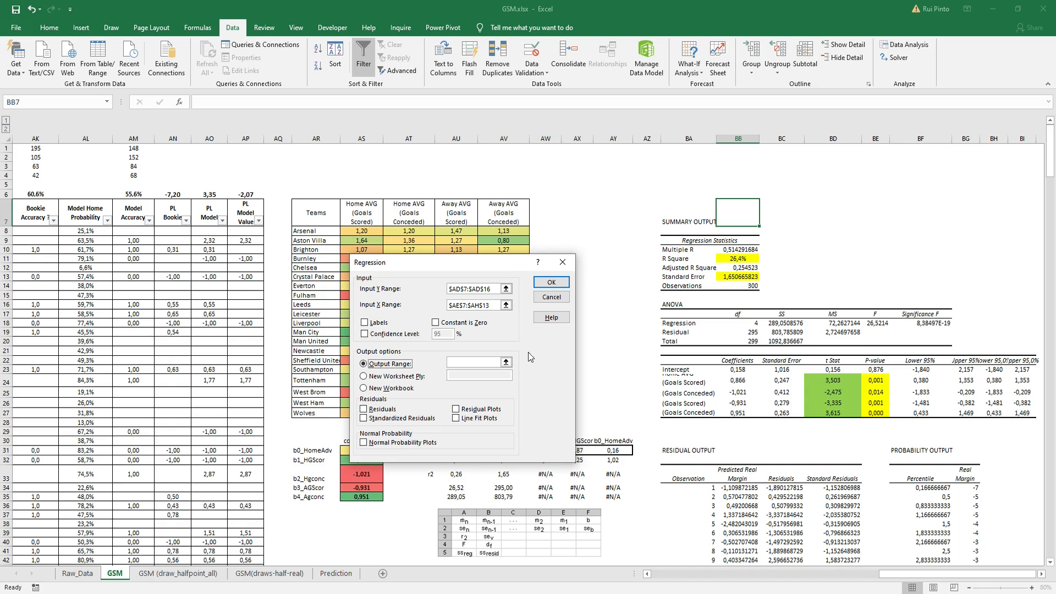
key(Escape)
key(Escape)
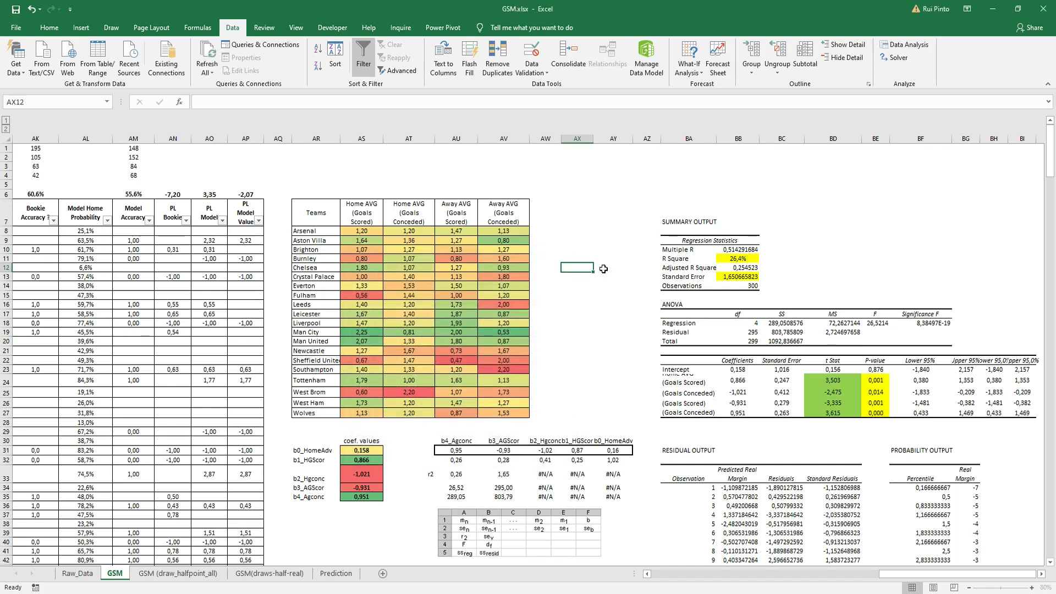
Step: Examine the existing regression summary output and its Standard Error value
drag(671, 219, 1037, 527)
click(833, 285)
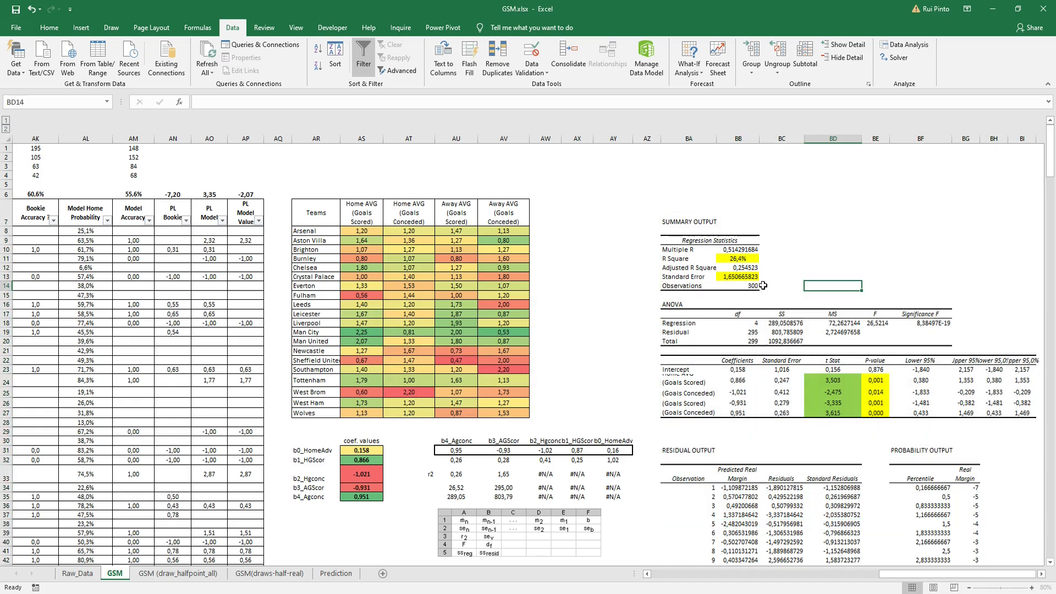
click(748, 276)
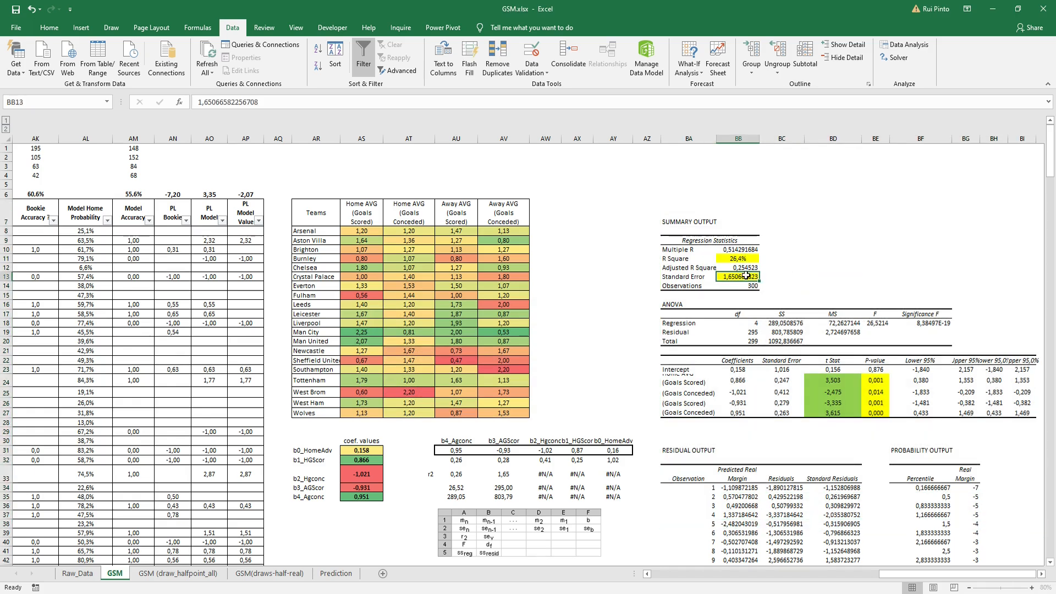
Step: Highlight the LINEST standard error cell AV33 with a yellow fill
click(49, 27)
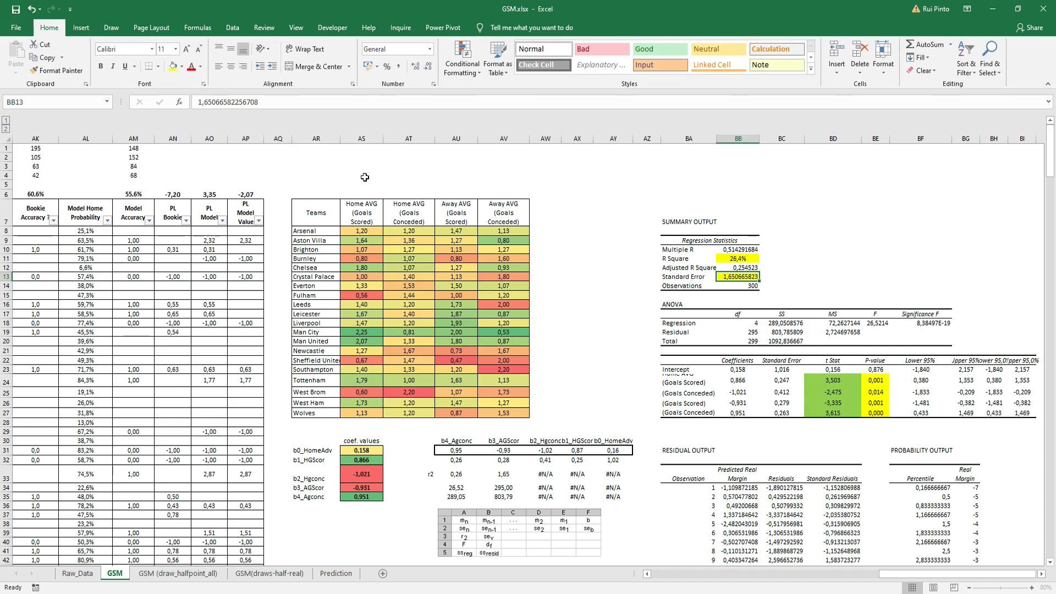
click(511, 477)
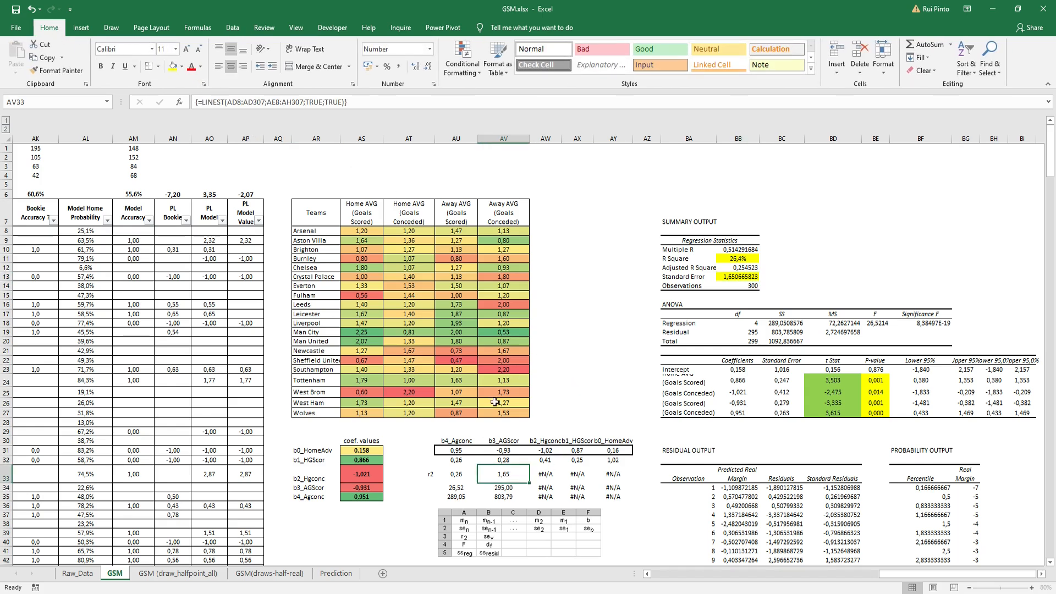
click(173, 66)
click(600, 352)
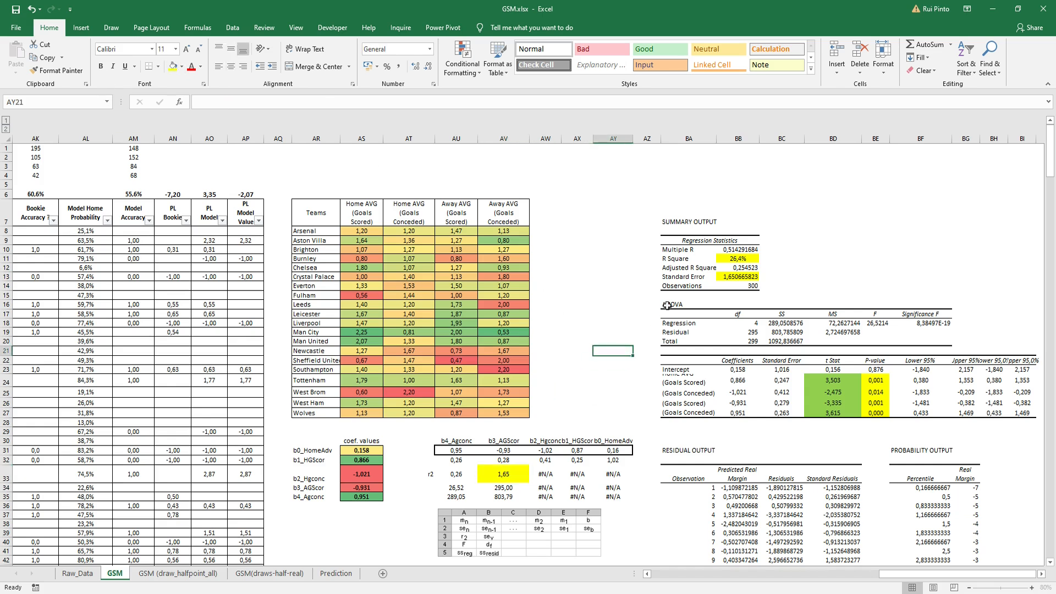
Step: Compare the LINEST standard error and r2 cells with the Standard Error and R Square in the regression summary
click(512, 477)
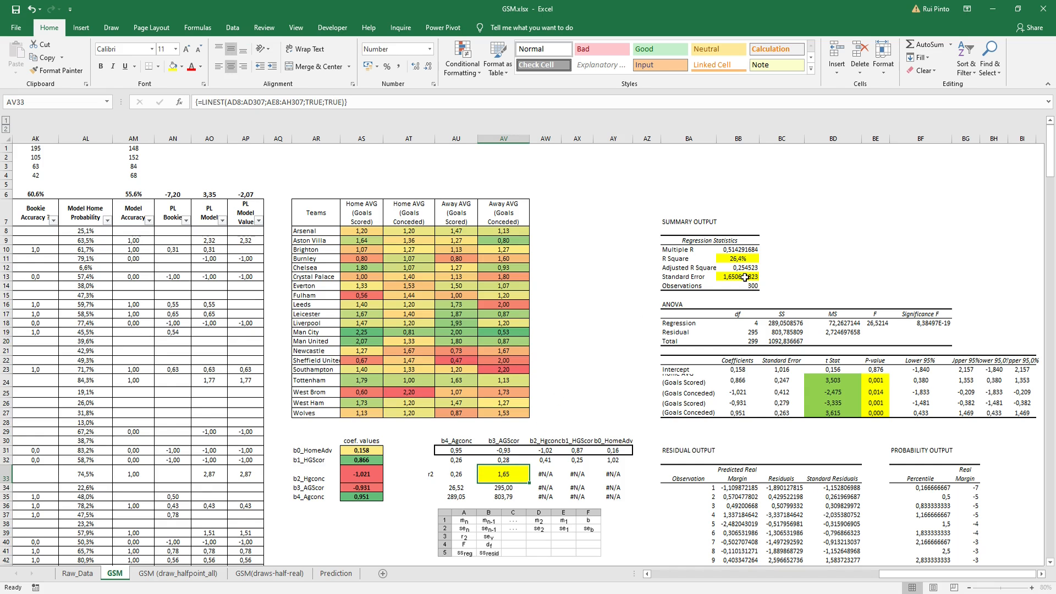
click(743, 259)
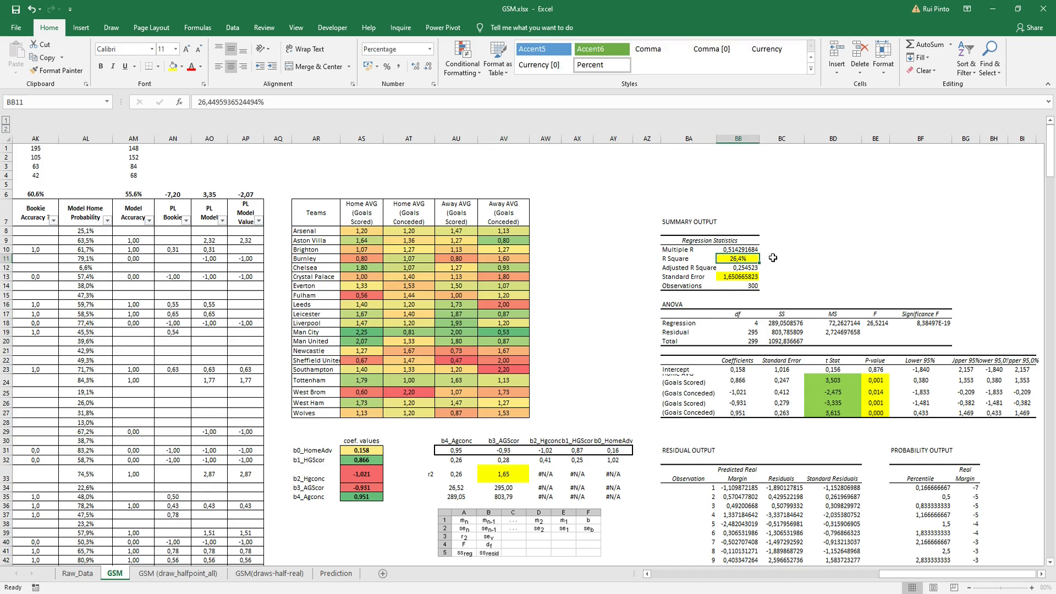
click(461, 476)
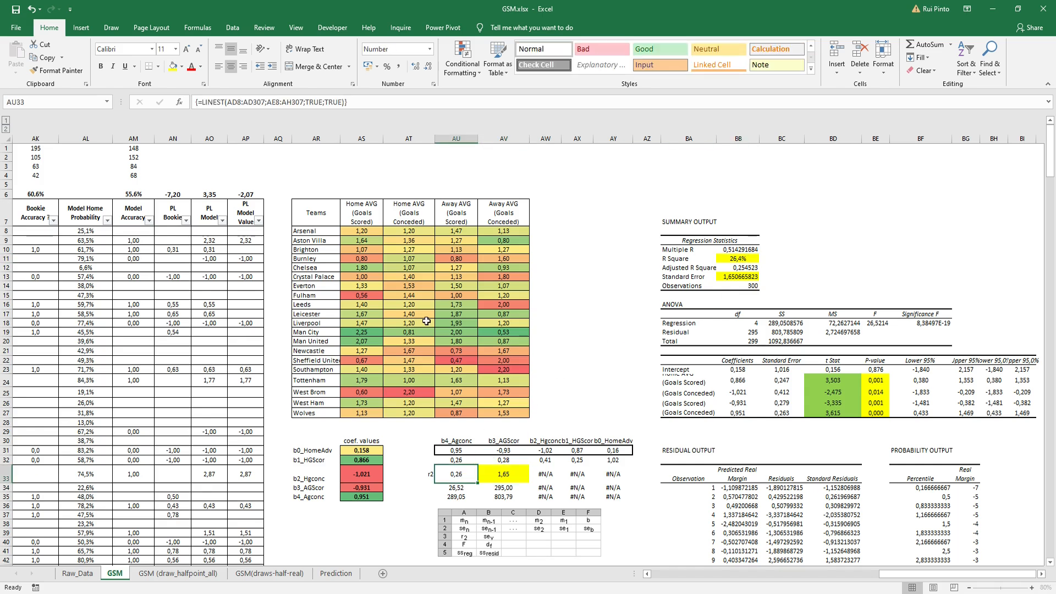
click(847, 256)
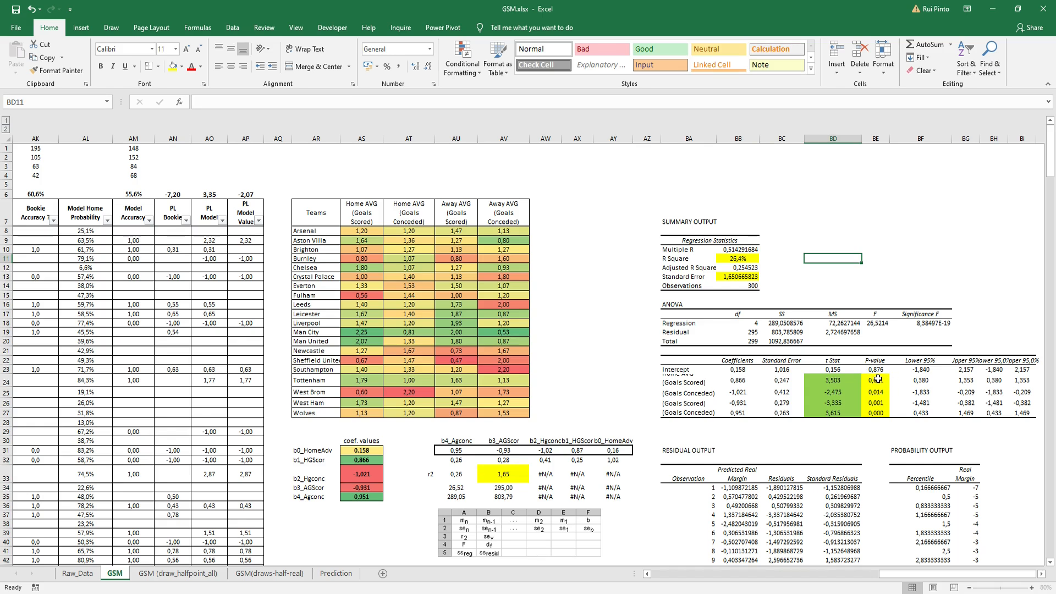
Step: Examine the P-values of the four goal-average variables in the regression coefficient table
drag(880, 380, 886, 411)
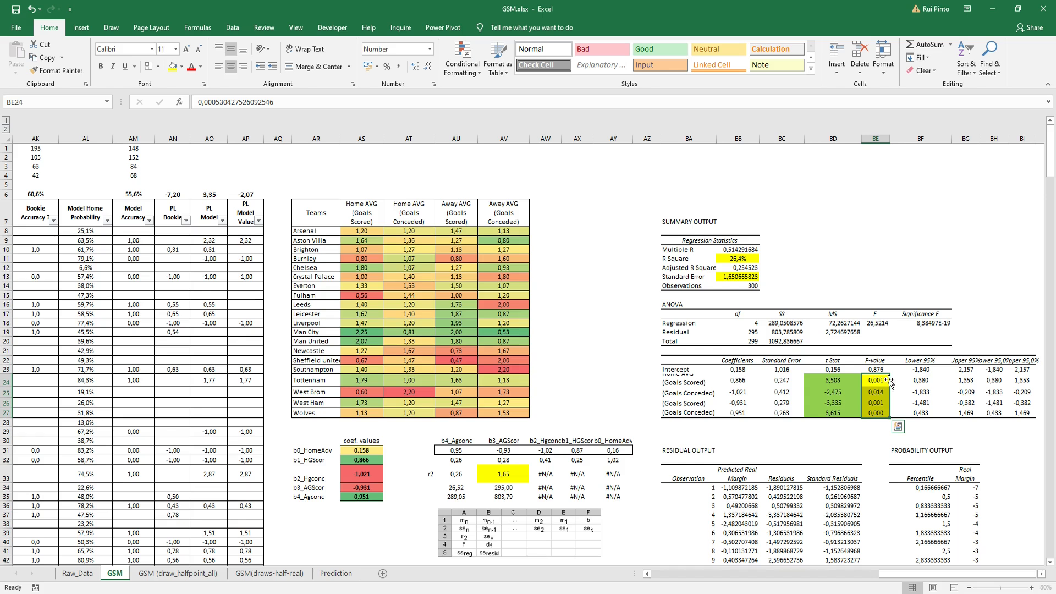
click(611, 369)
drag(902, 575, 914, 578)
click(833, 250)
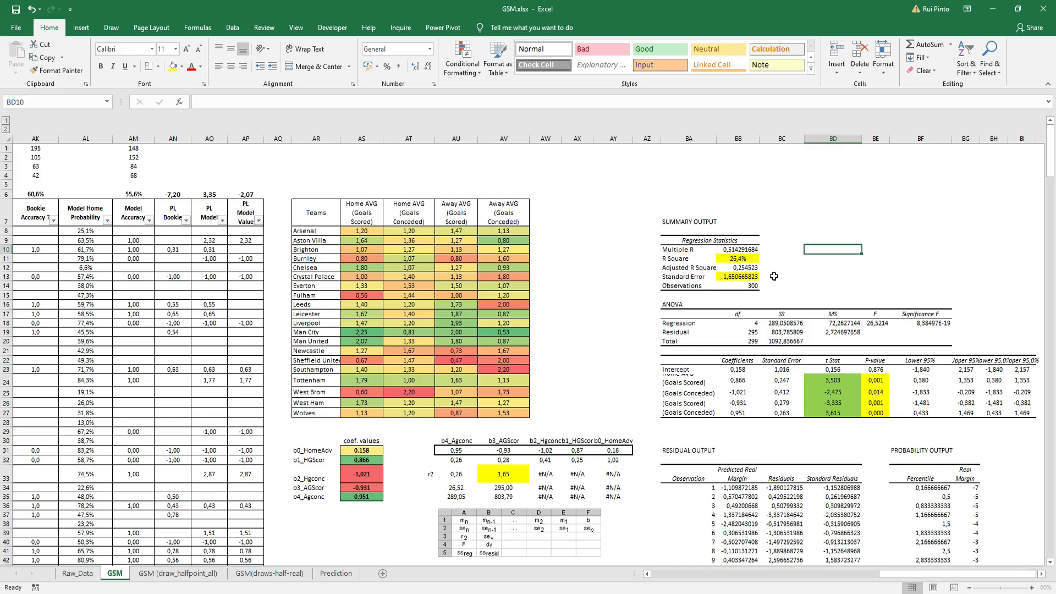
Step: Examine the R Square value in the regression summary output
click(744, 259)
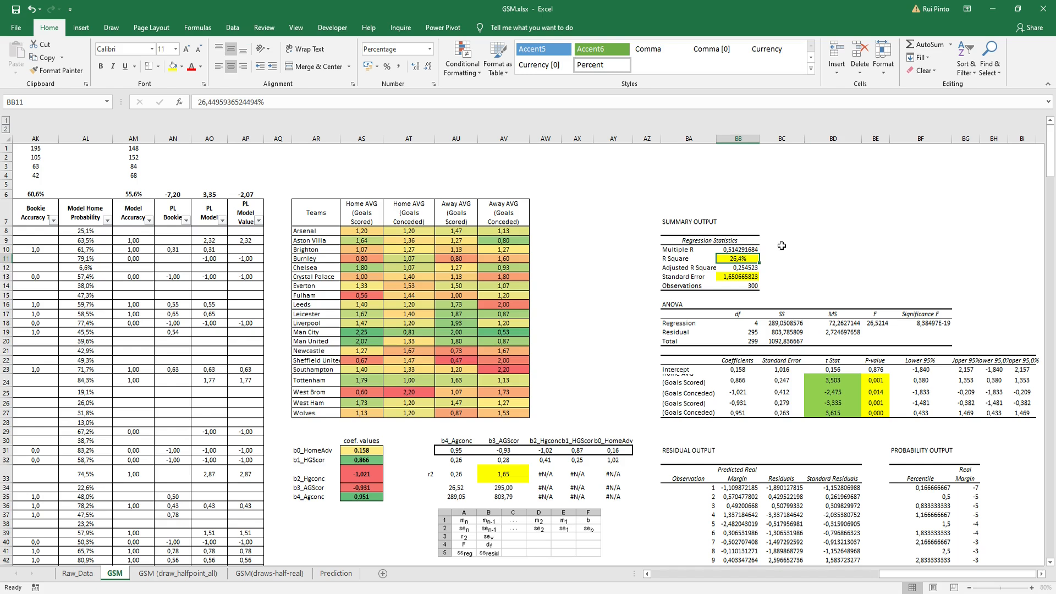
click(617, 215)
mouse_move(915, 577)
mouse_down()
mouse_move(886, 578)
mouse_move(918, 576)
mouse_up()
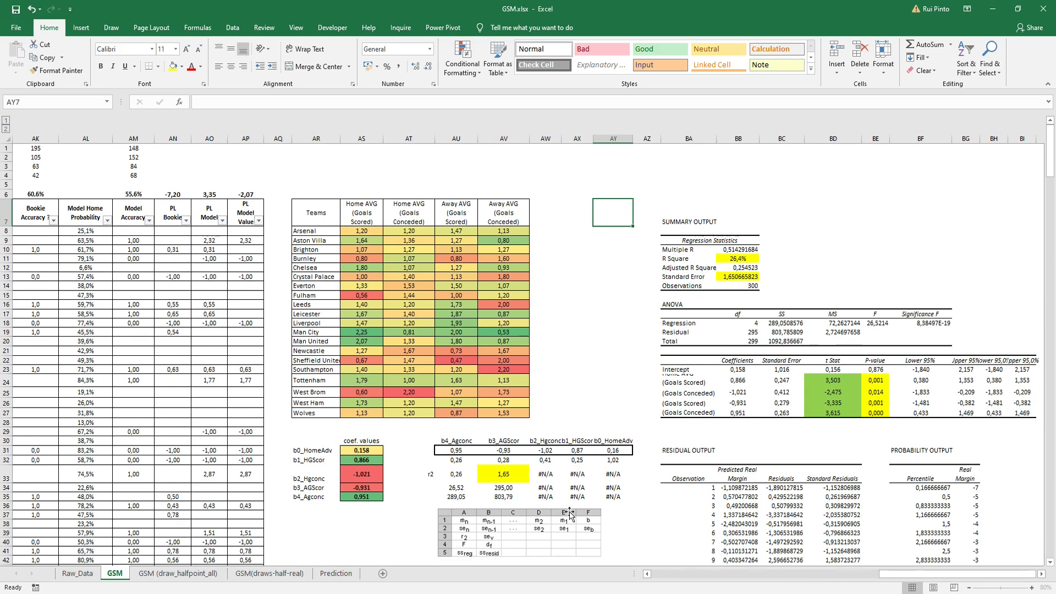
click(895, 206)
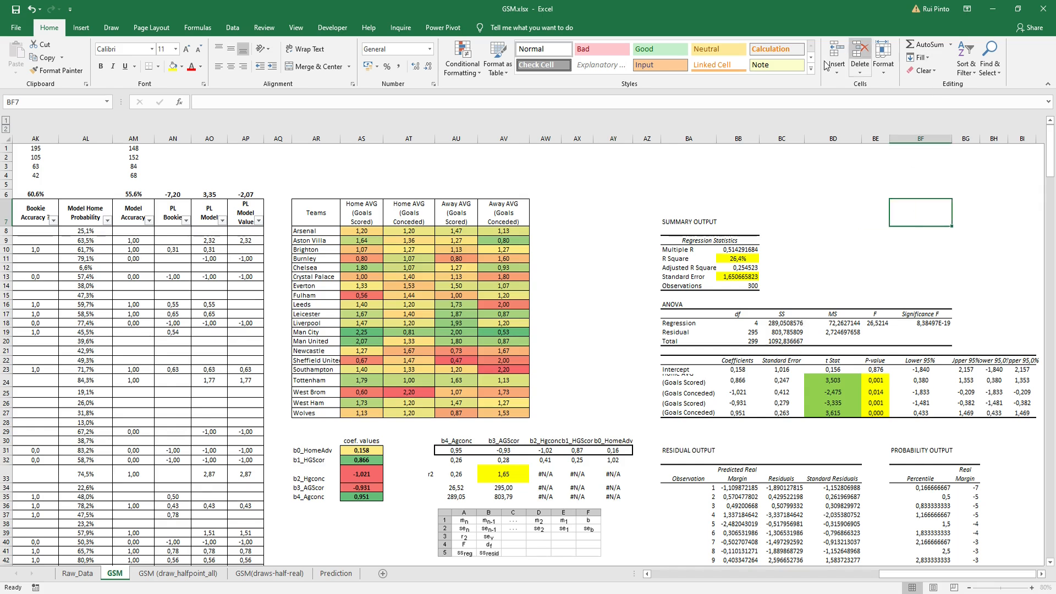
Step: Locate the Data Analysis command without running an analysis, and return to cell AY7
click(232, 27)
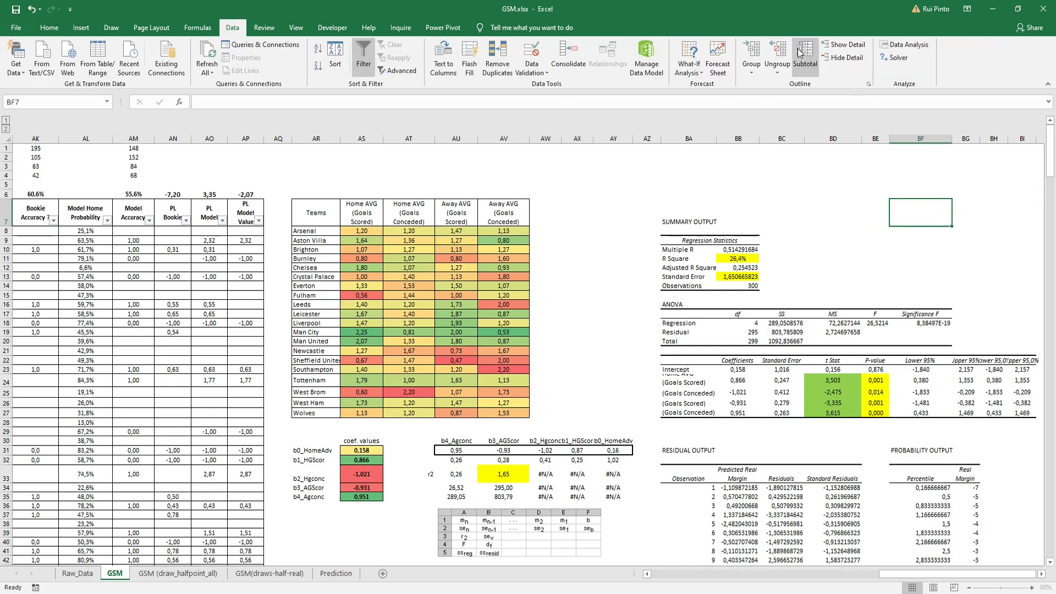
click(895, 44)
key(Escape)
key(Left)
key(Left)
key(Left)
key(Left)
key(Left)
key(Left)
key(Left)
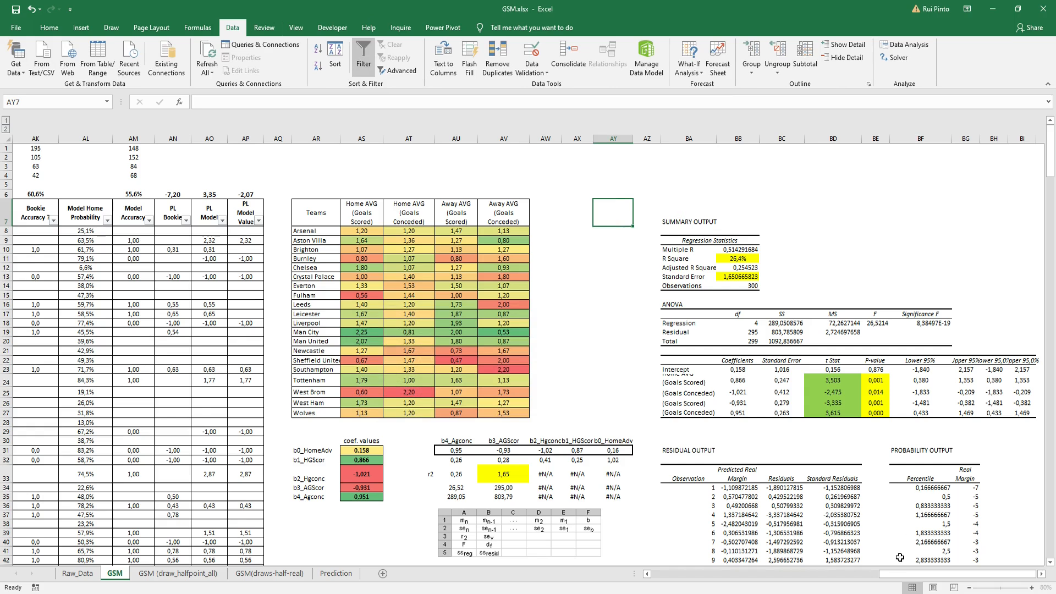
Step: Examine the Model Est. Margin formula in AI8, the SSE formula in AJ8 and the SSE total in AJ6
drag(900, 574, 744, 564)
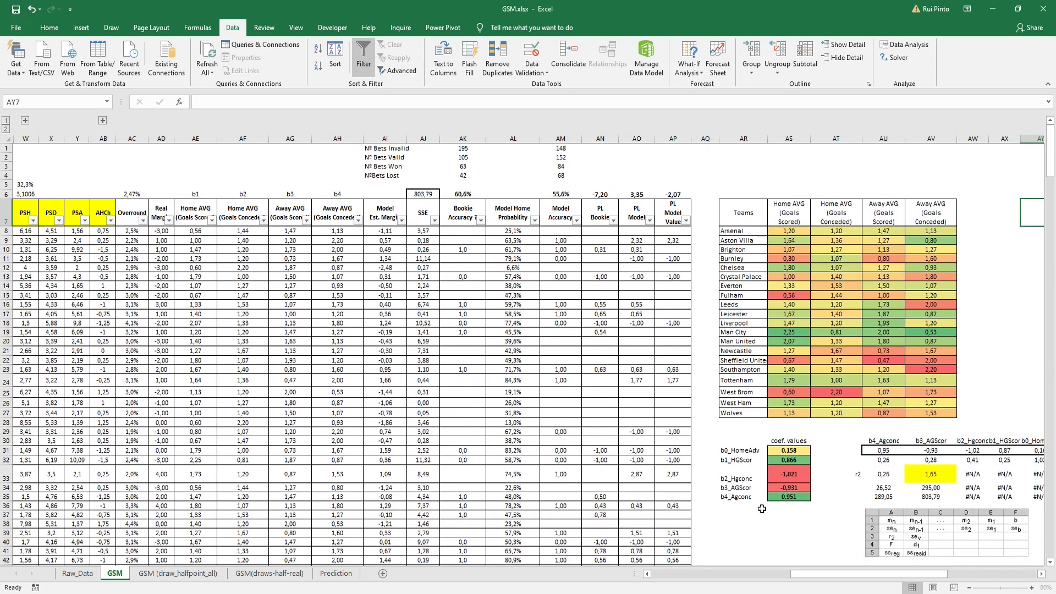
click(396, 230)
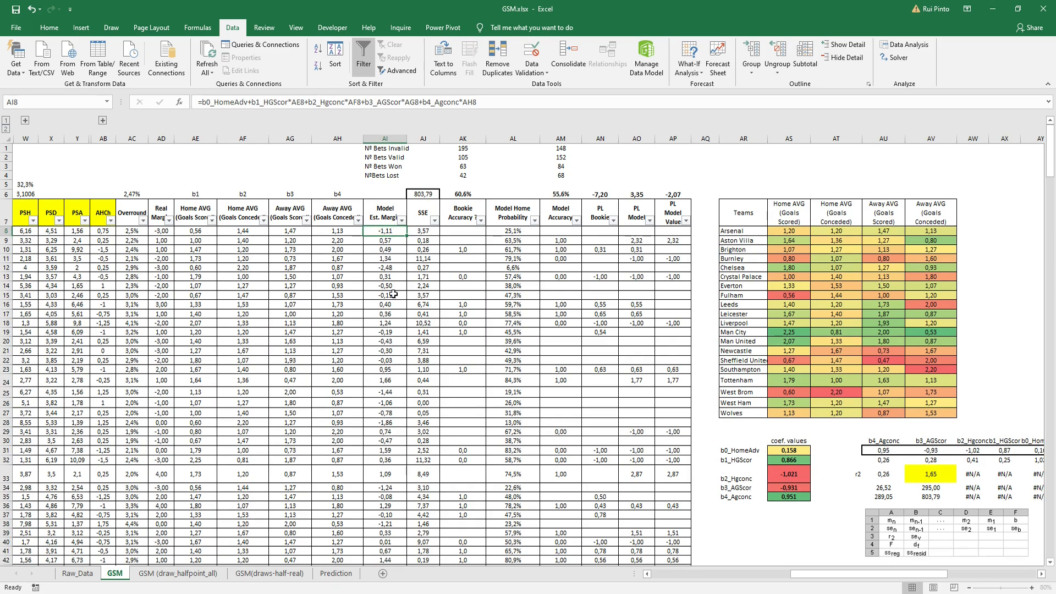
double_click(435, 231)
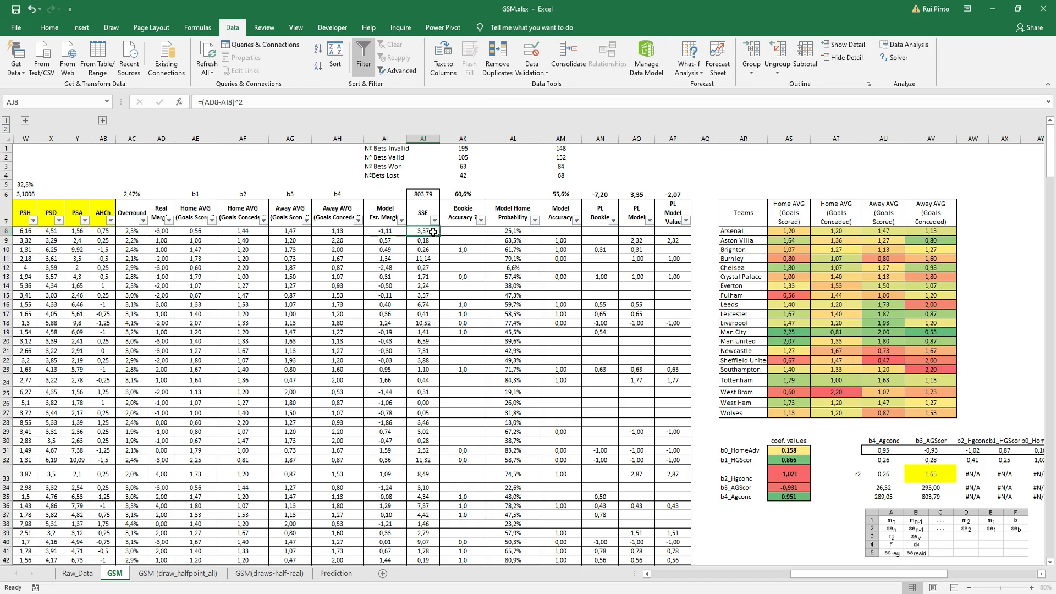
click(428, 194)
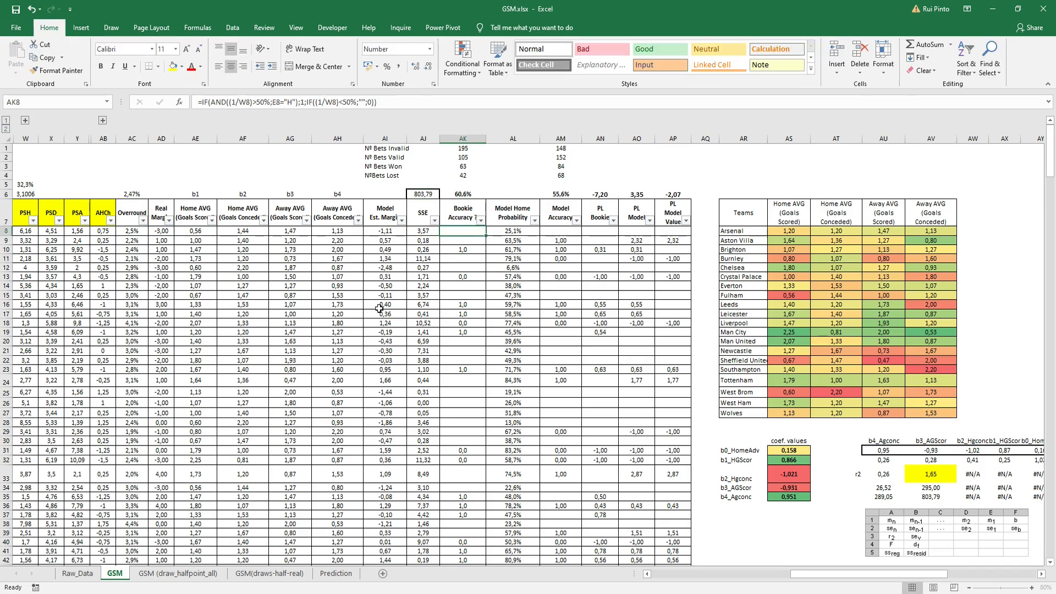
click(423, 267)
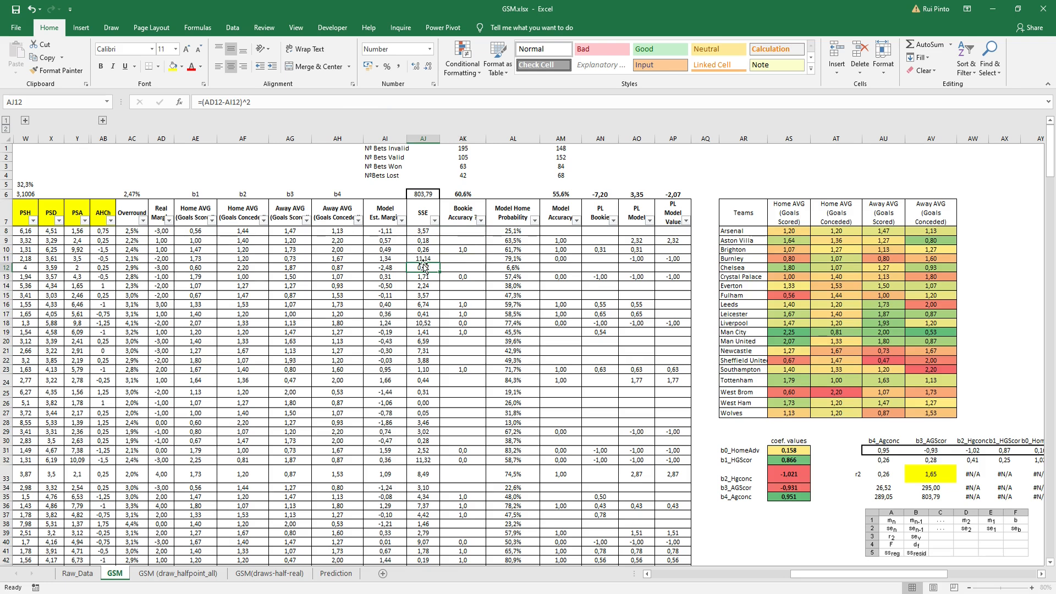
Step: Examine the Bookie Accuracy formula in AK8, focusing on its AND condition for home odds and result, leaving it unchanged
click(458, 231)
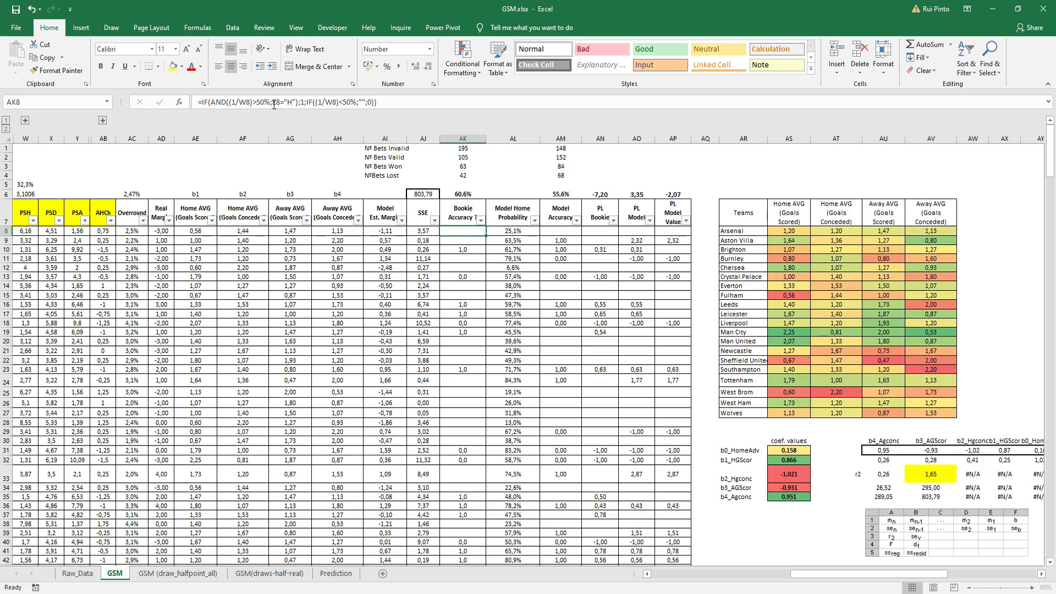
drag(214, 104, 270, 102)
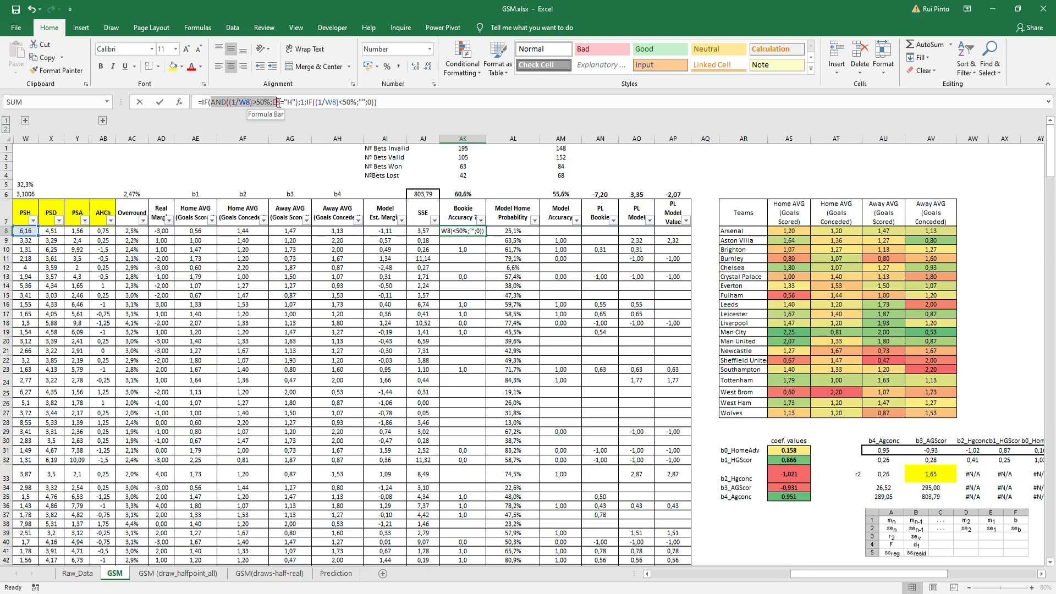
drag(279, 103, 278, 103)
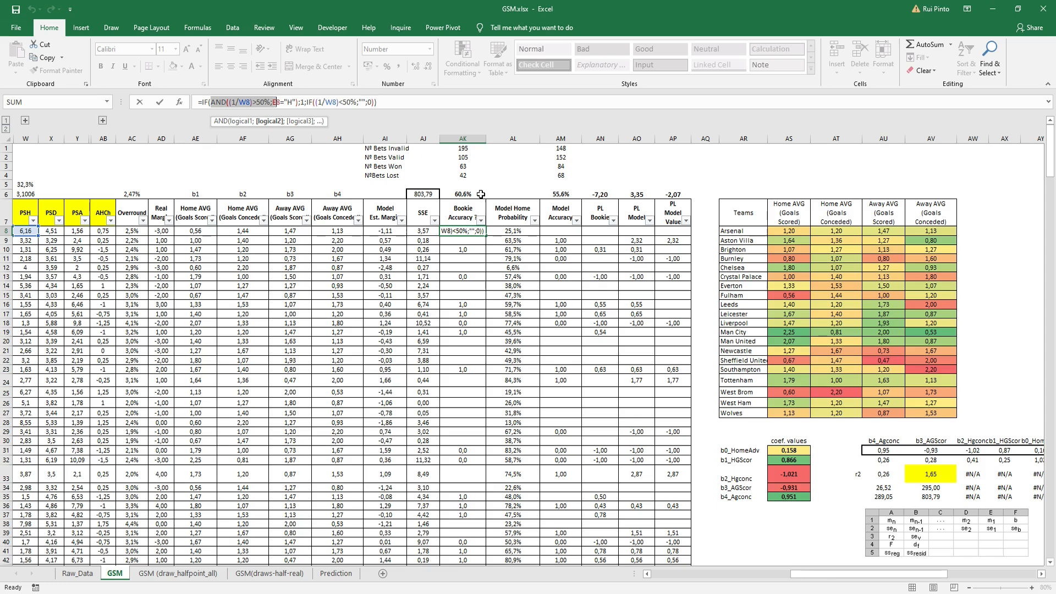
key(Escape)
Step: Examine the overall Bookie Accuracy formula in AK6 and the ranges it references
key(Up)
key(Up)
key(F2)
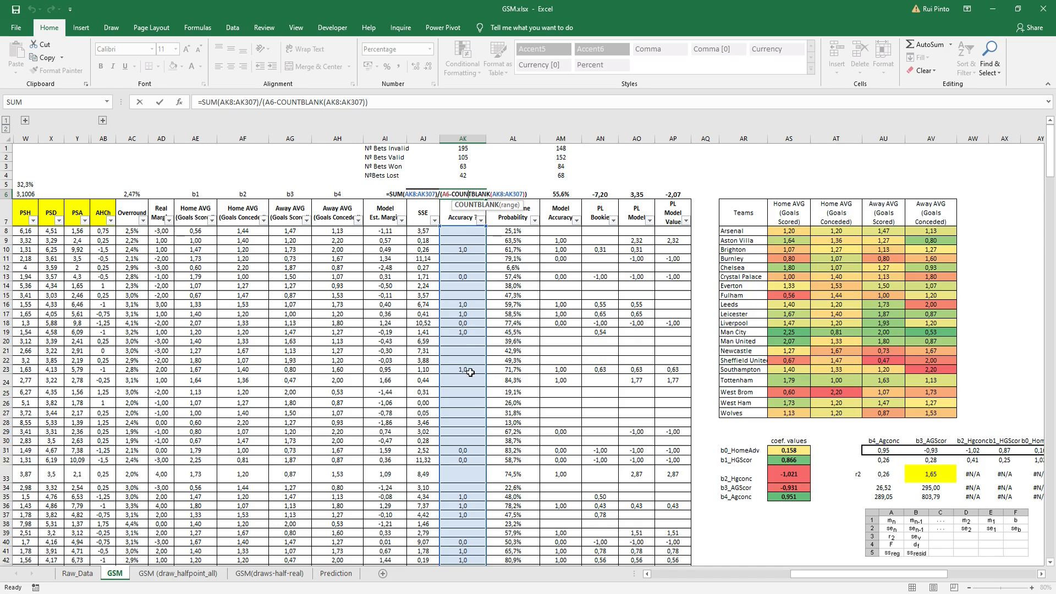
key(Escape)
Step: Reset the Bookie Accuracy column filter to include all values, blanks too
drag(501, 185, 502, 179)
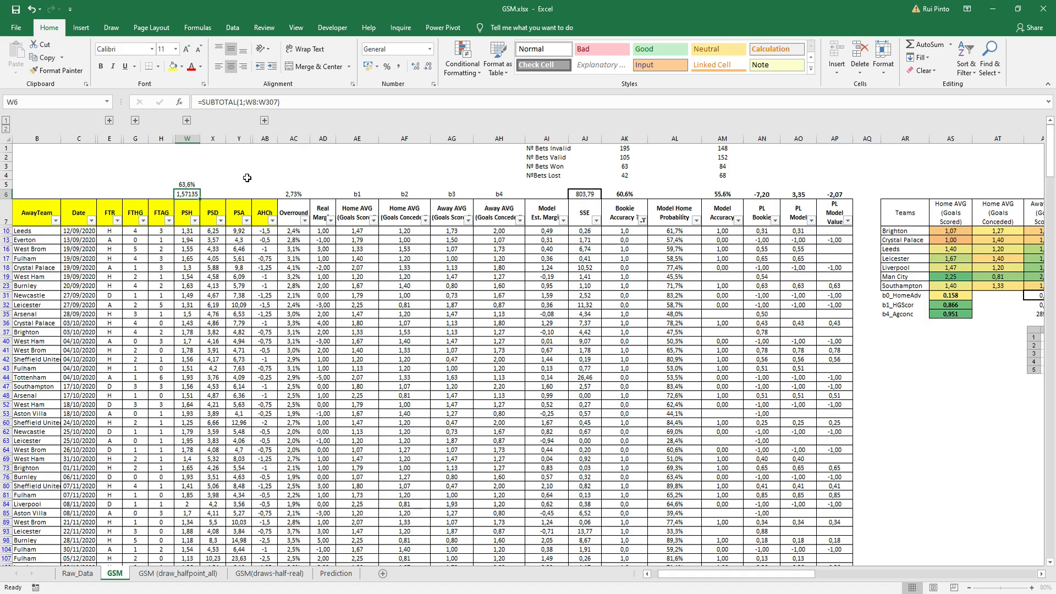
click(642, 220)
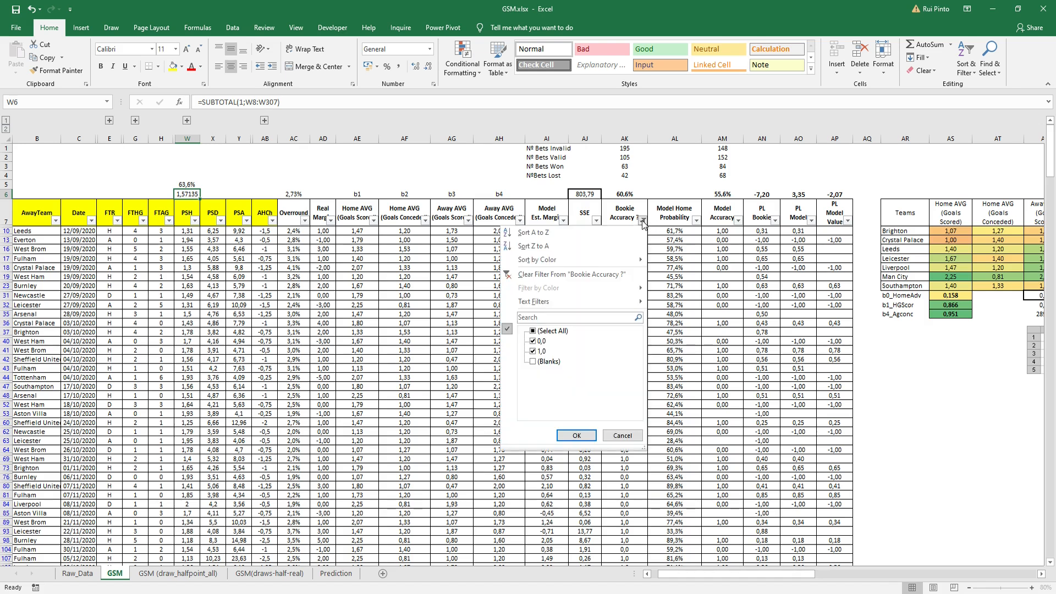
click(550, 330)
click(577, 436)
Step: Examine the bookie accuracy percentage and the invalid, valid, won and lost bet count formulas in AK1:AK4
click(638, 194)
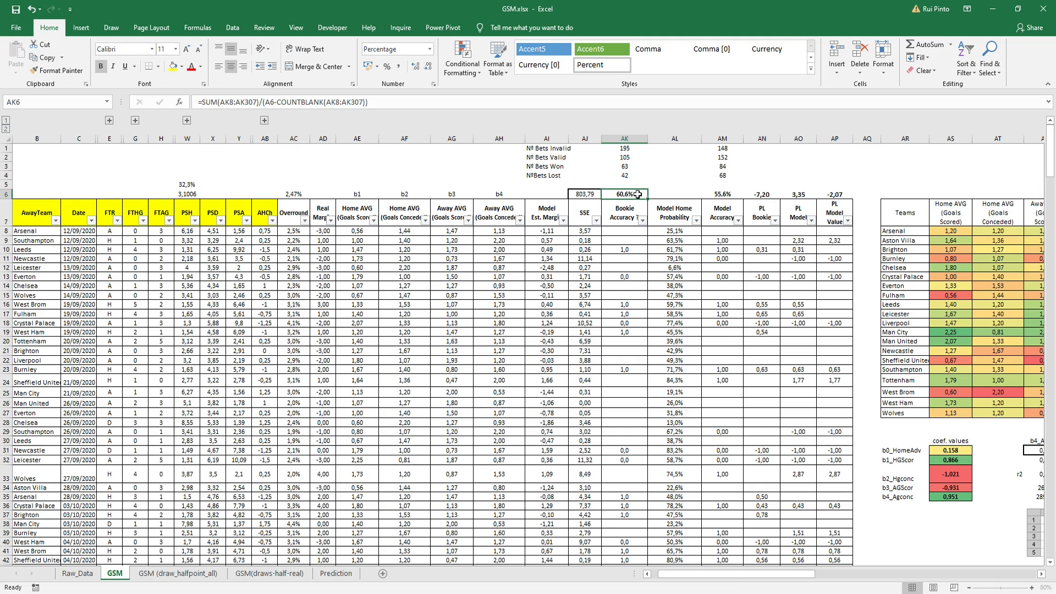
click(637, 149)
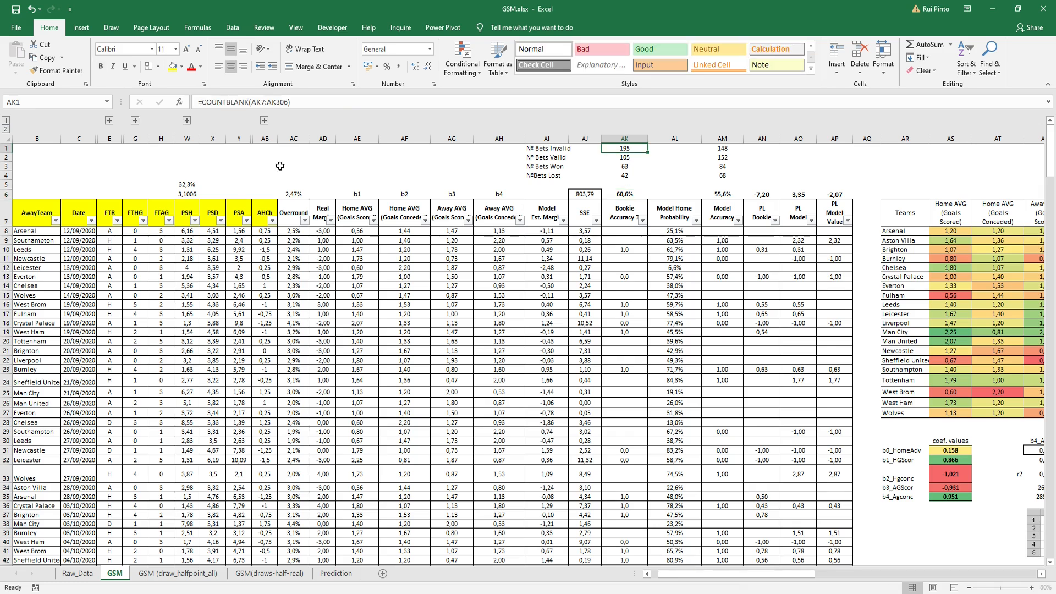
double_click(636, 149)
key(Escape)
drag(631, 148, 632, 157)
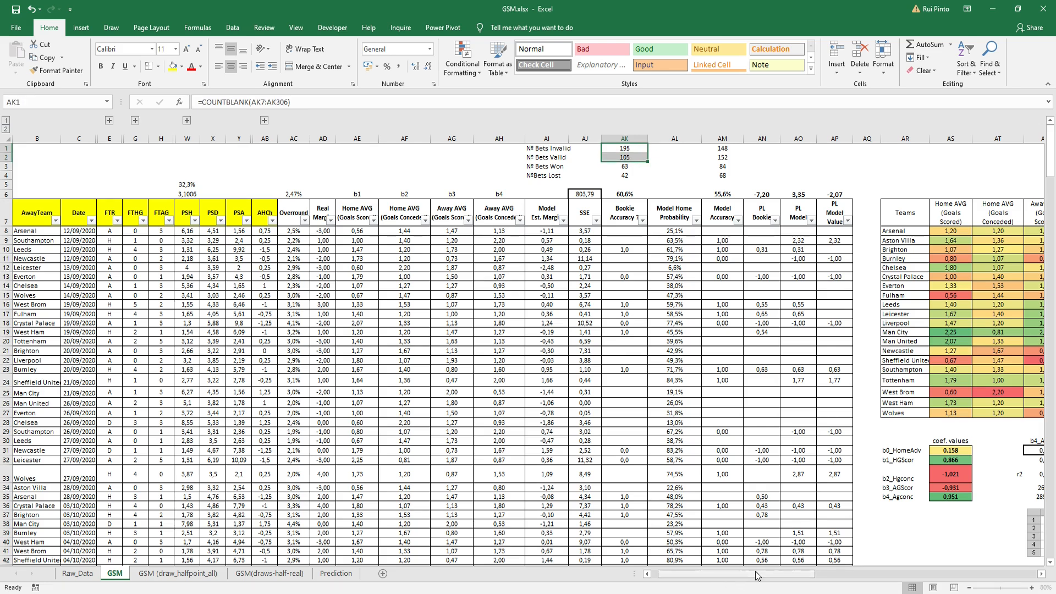
click(636, 165)
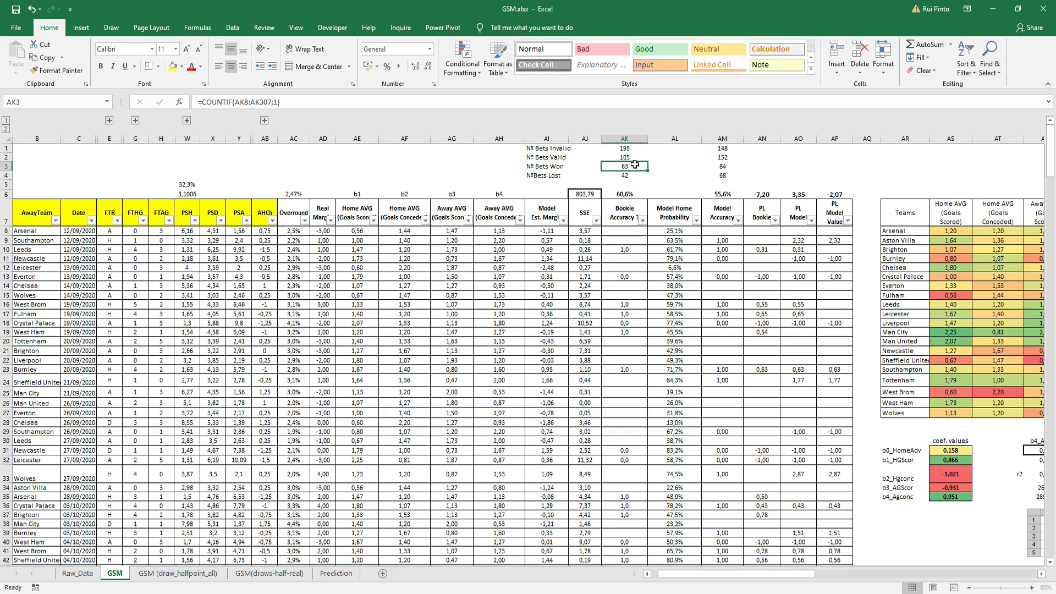
click(635, 176)
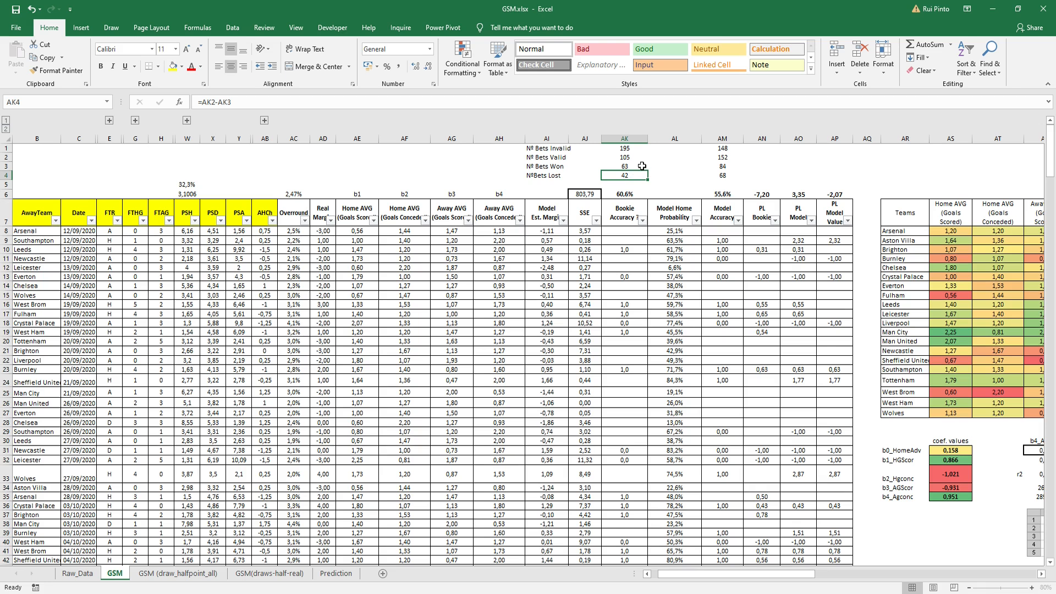
Step: Examine the NORM.DIST arguments of the Model Home Probability formula in AL8, tracing its standard deviation to the regression's Standard Error, BB13
click(672, 235)
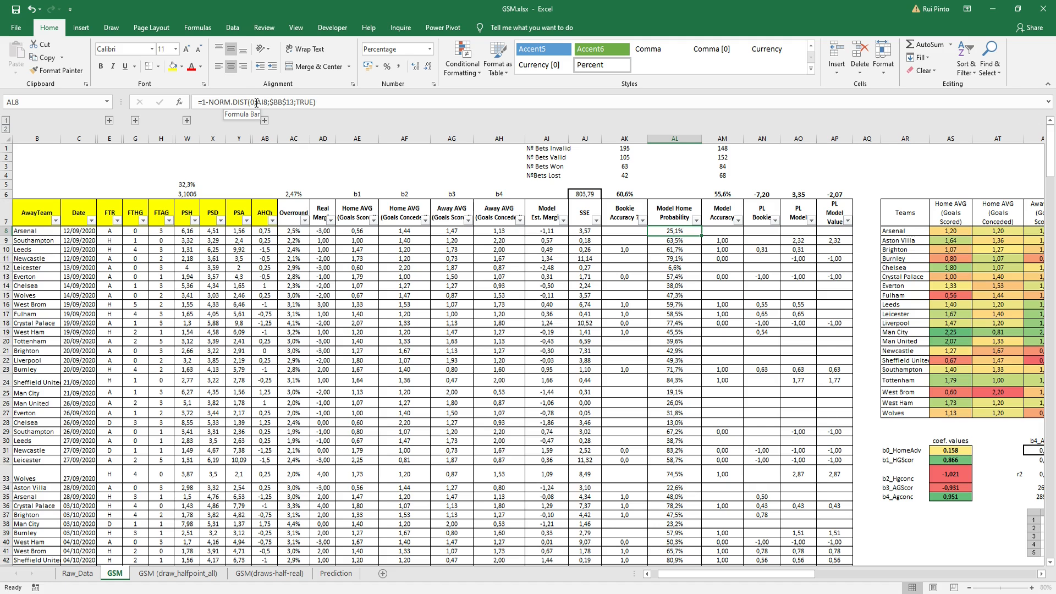
click(260, 102)
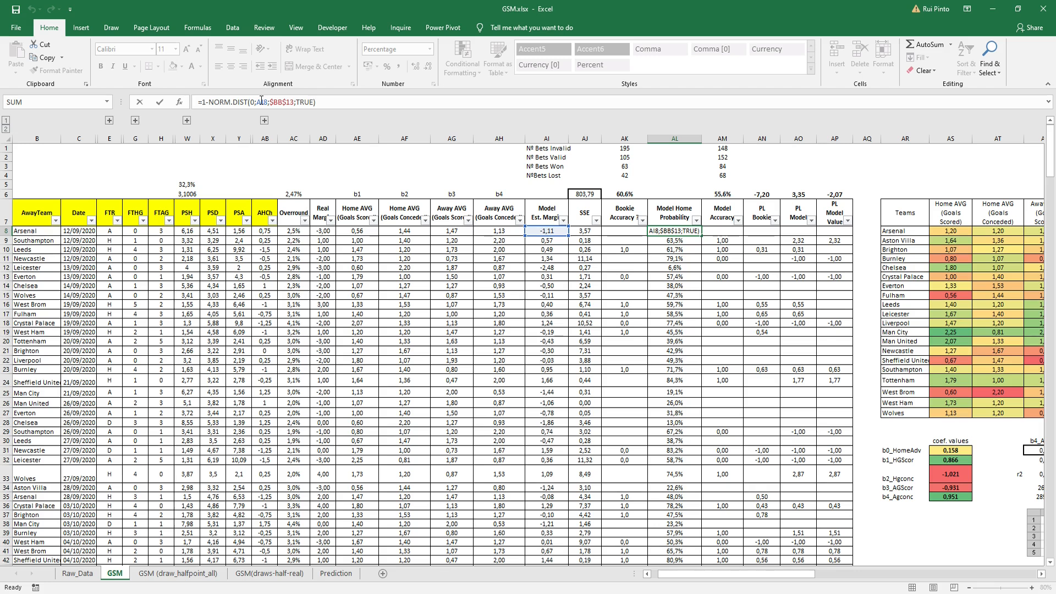
key(Escape)
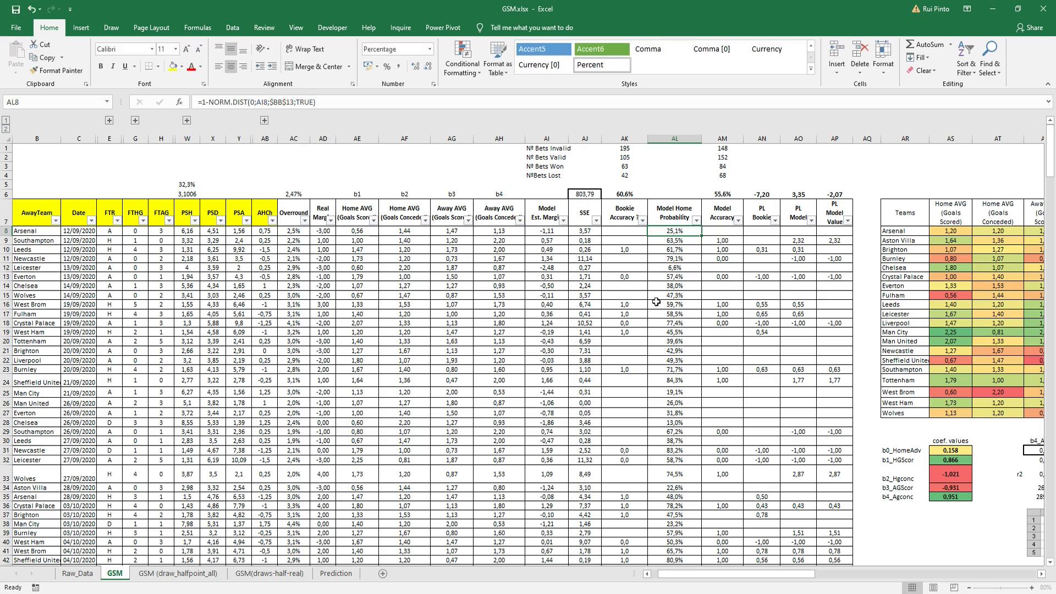
click(657, 302)
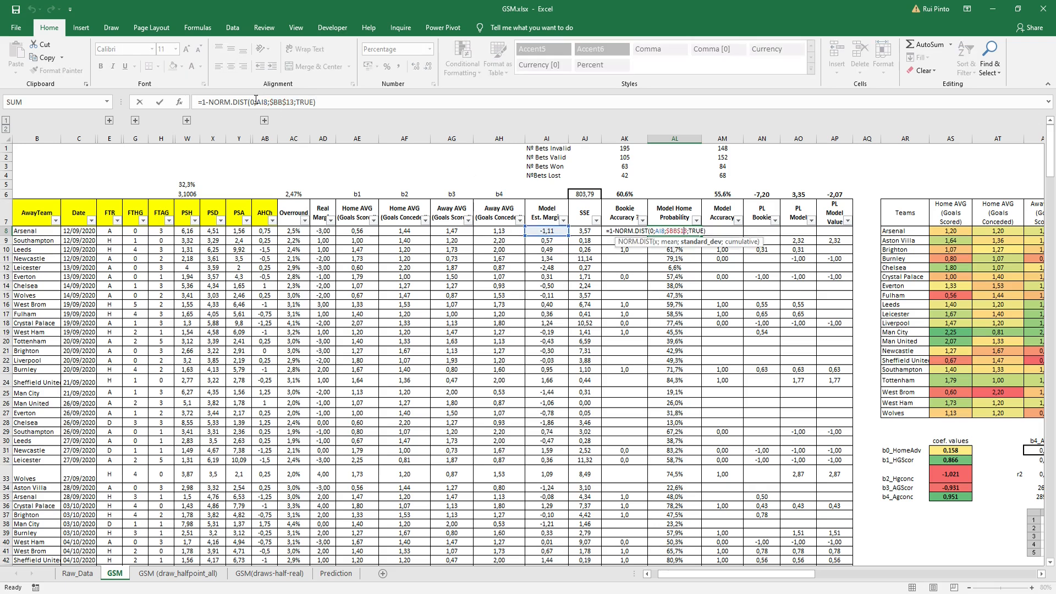
click(255, 100)
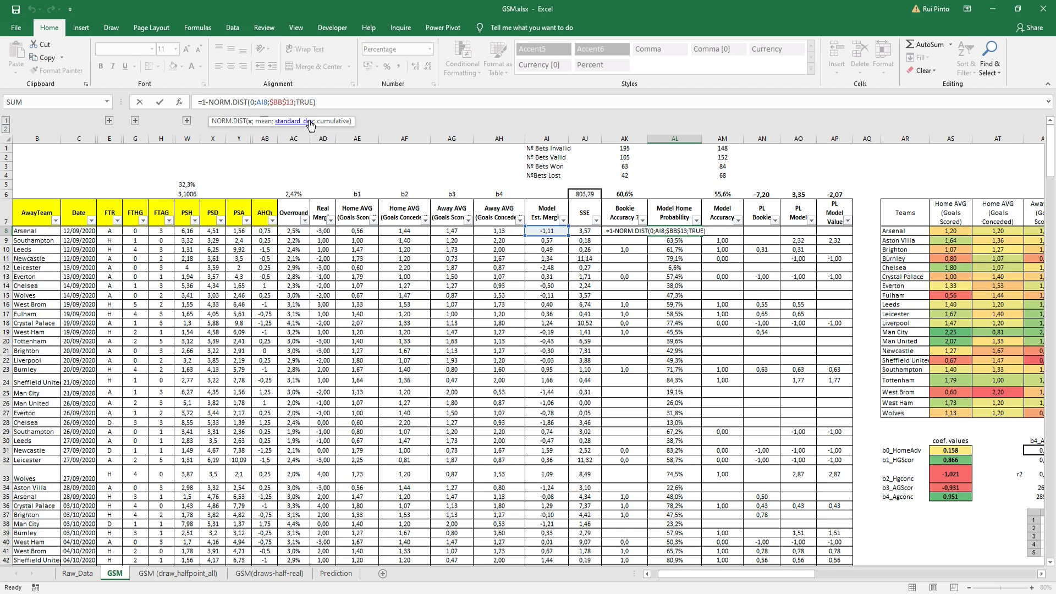
drag(745, 574, 960, 572)
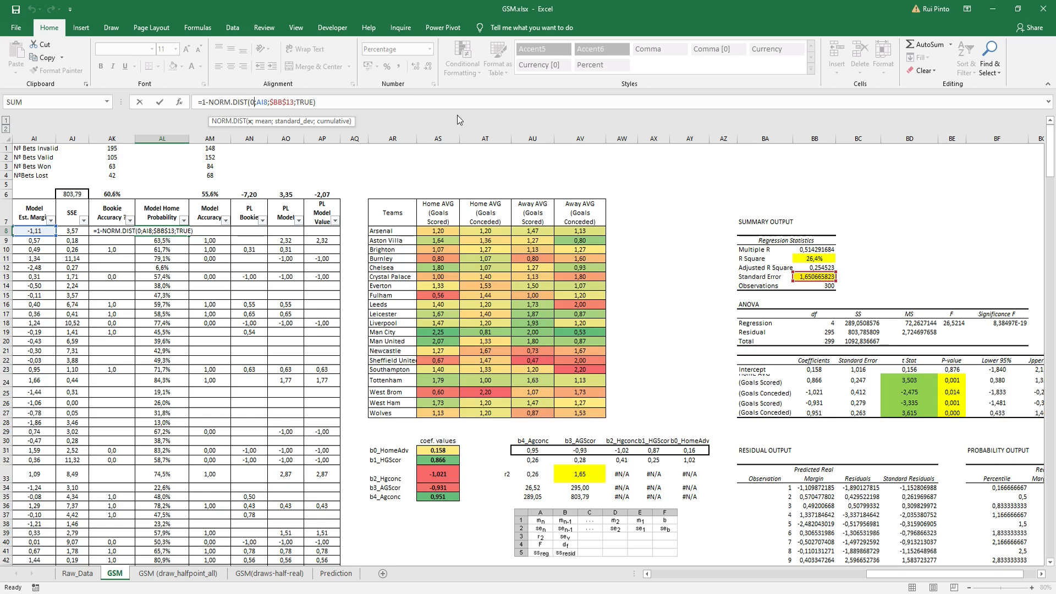
click(314, 102)
key(ctrl+Return)
Step: Compare the Model Est. Margin and Model Home Probability values for the matches in rows 8, 9 and 12
drag(889, 579, 814, 579)
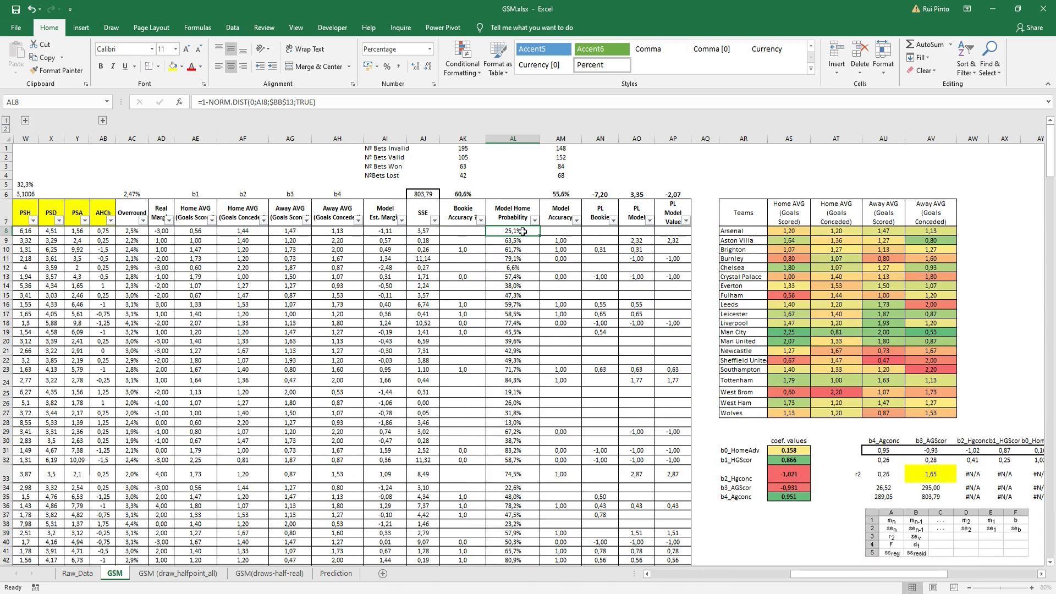
drag(795, 575, 650, 575)
click(611, 231)
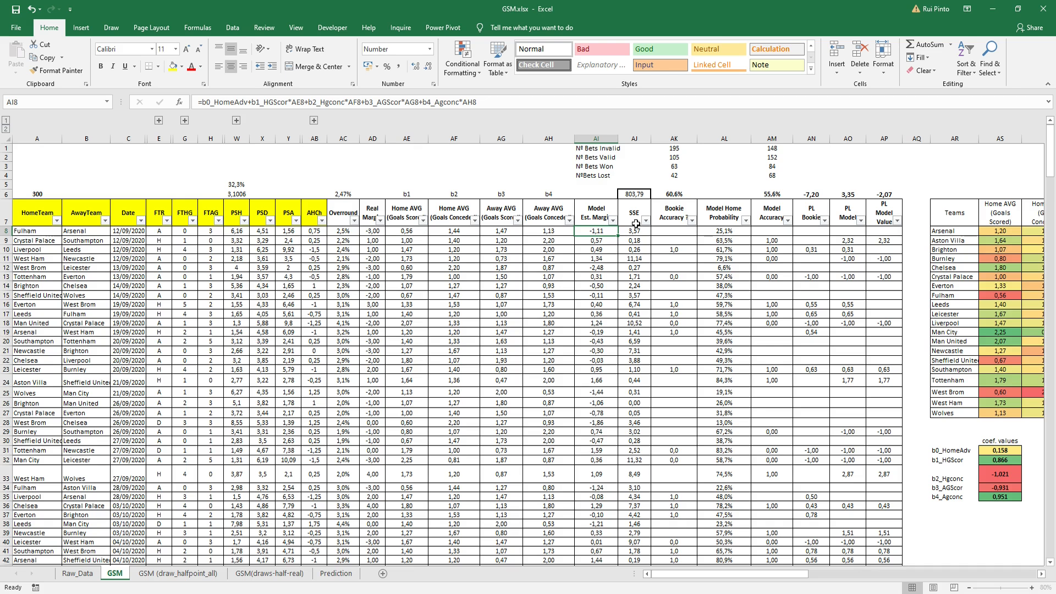
click(605, 242)
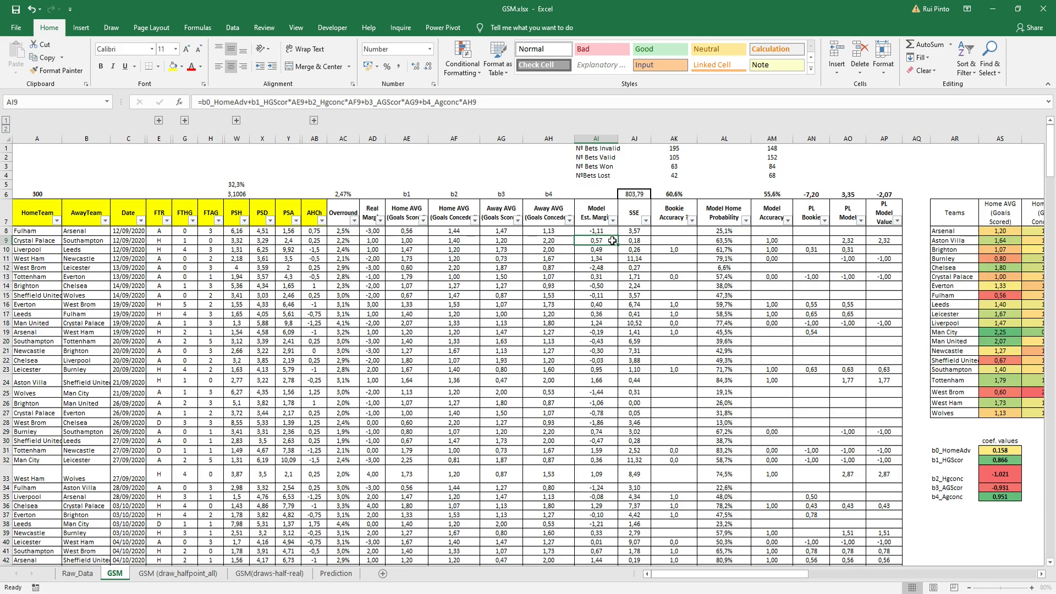
click(742, 243)
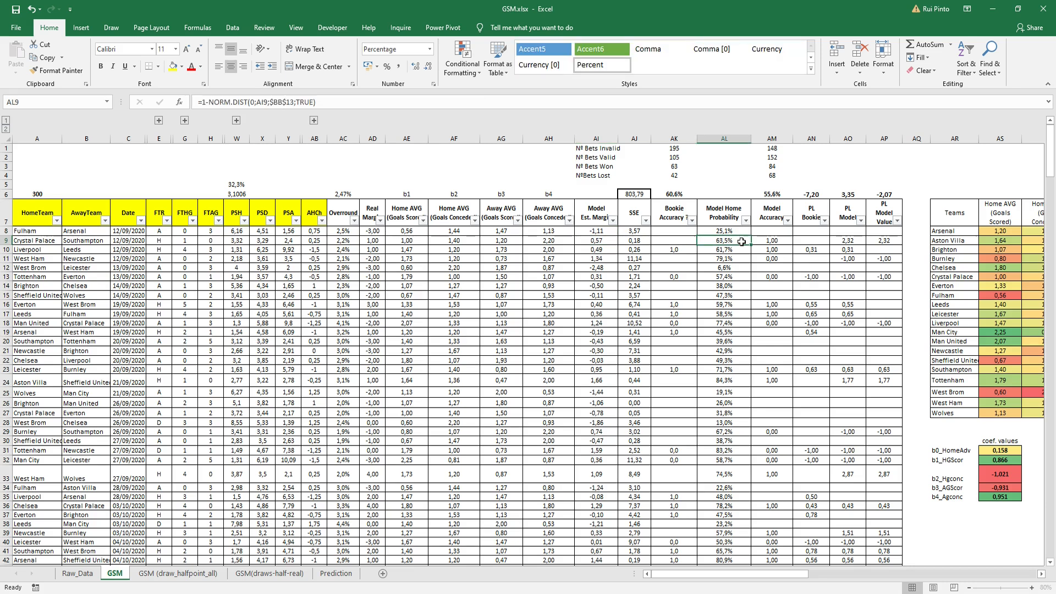
click(615, 268)
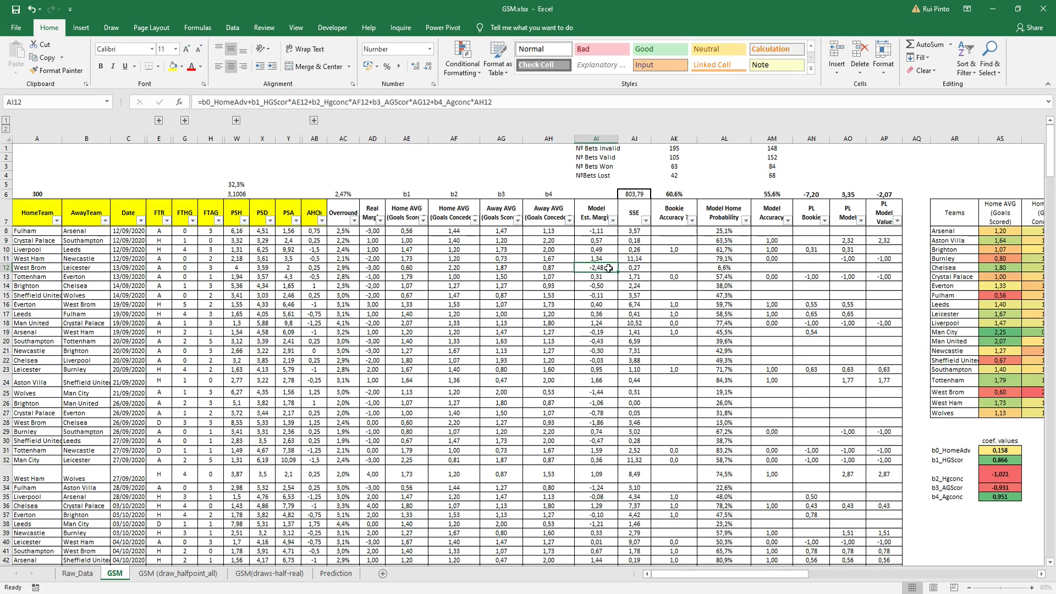
click(717, 269)
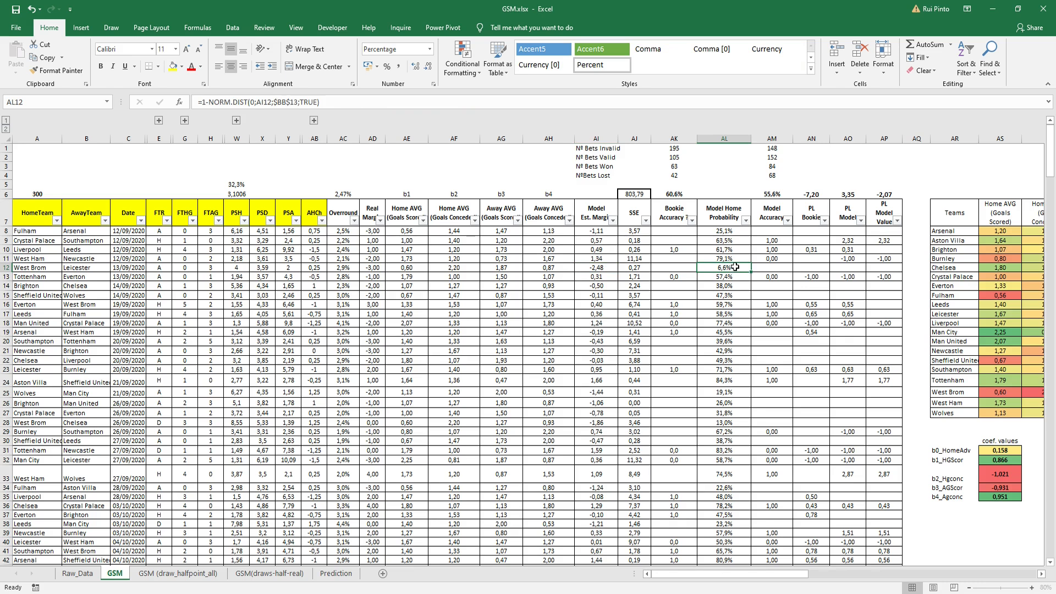
click(730, 230)
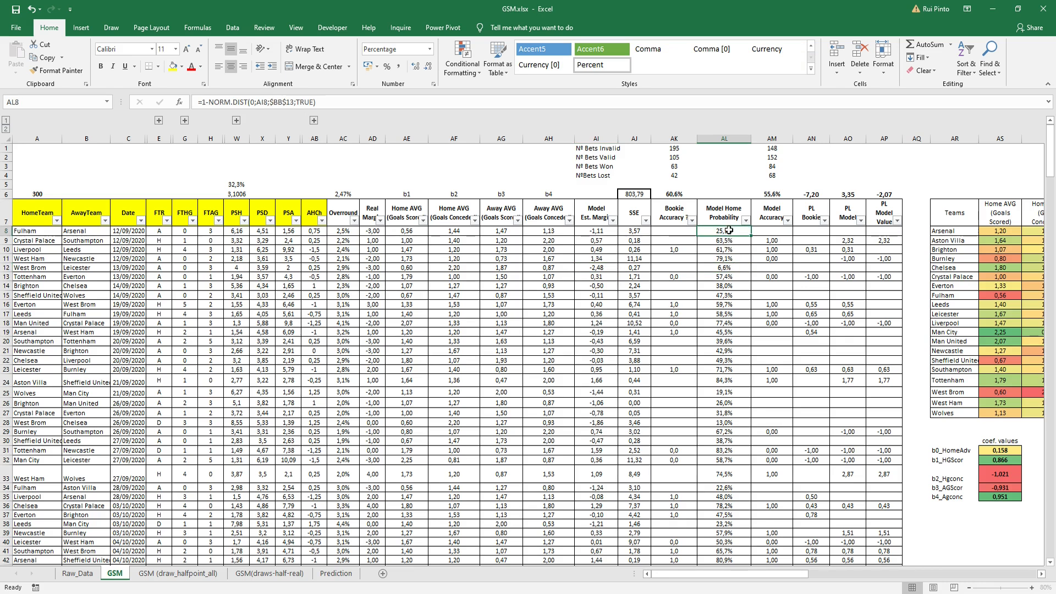
click(605, 232)
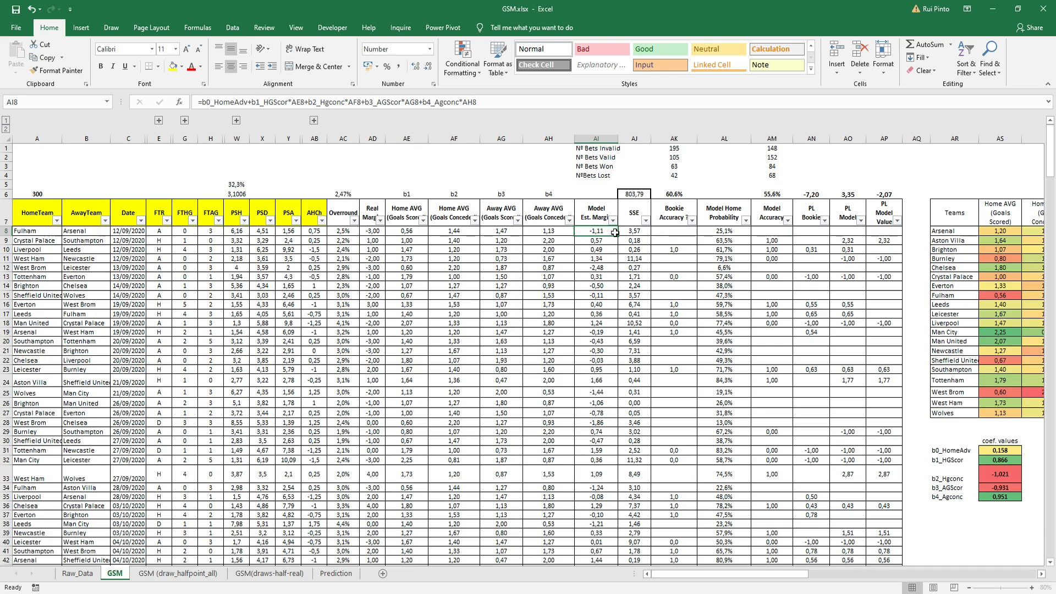
Step: Examine the Model Accuracy formula in AM8, tracing its 50% threshold test to the Model Home Probability in AL8 and the result in E8
click(687, 229)
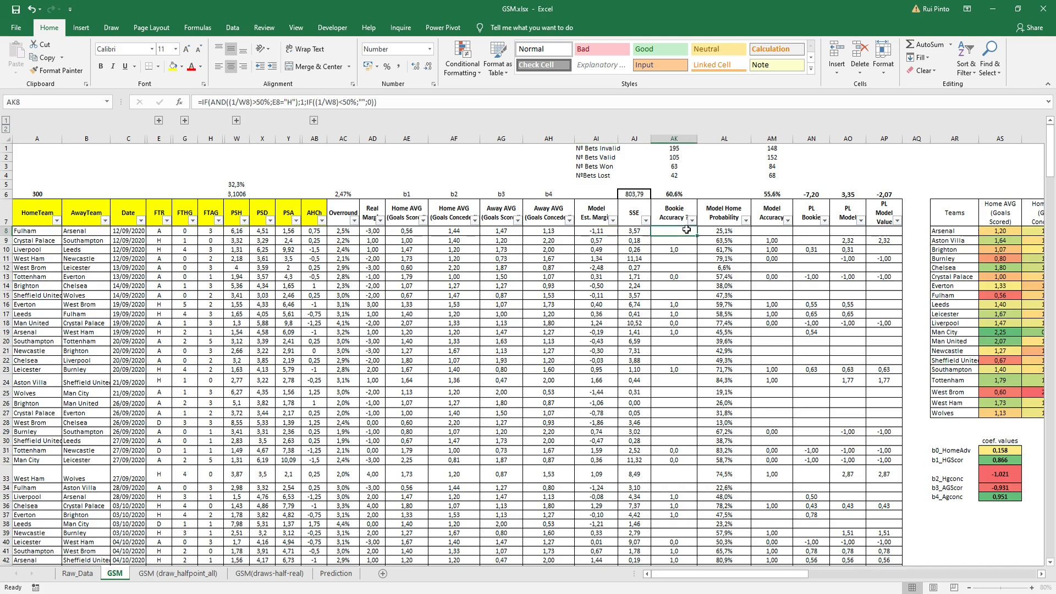
click(738, 230)
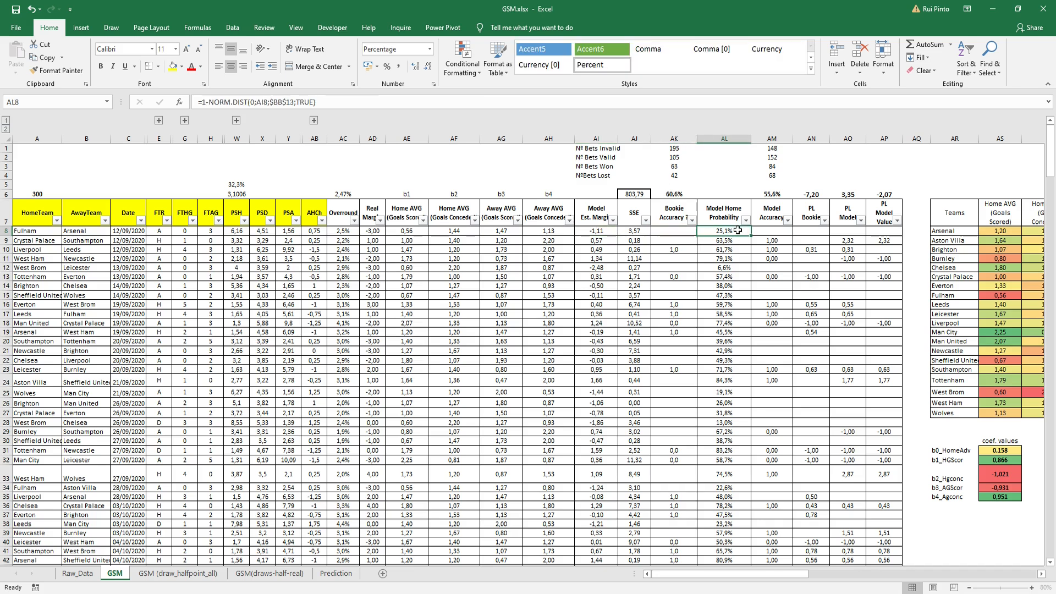
click(771, 231)
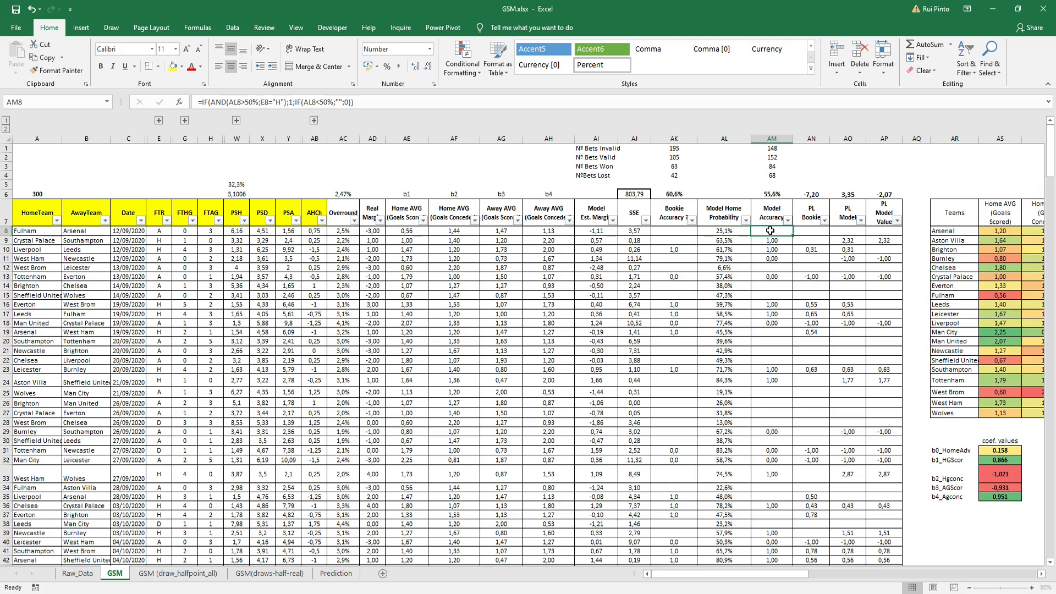
double_click(770, 231)
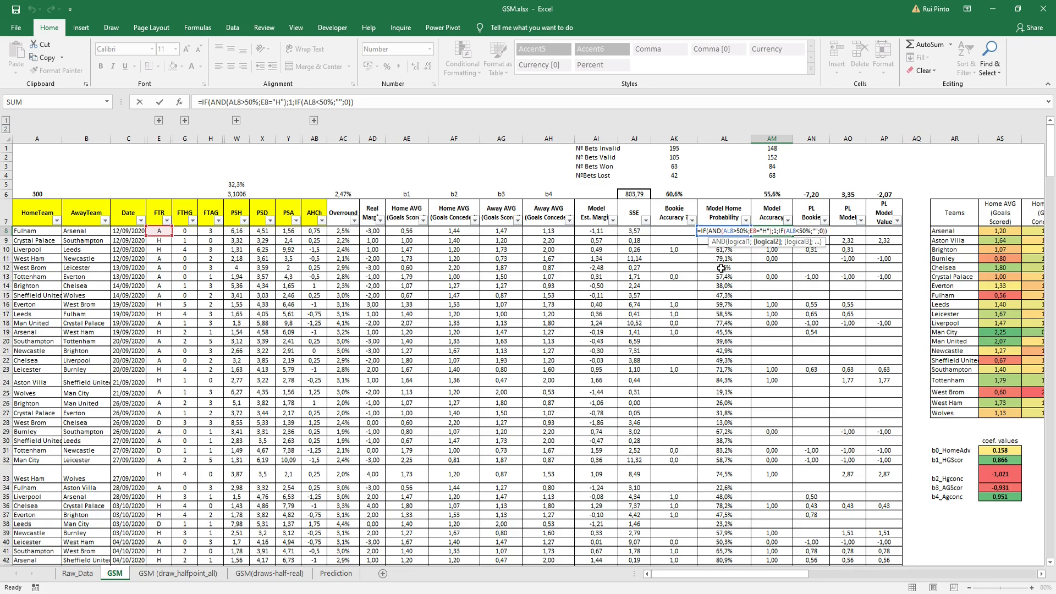
key(Escape)
click(729, 233)
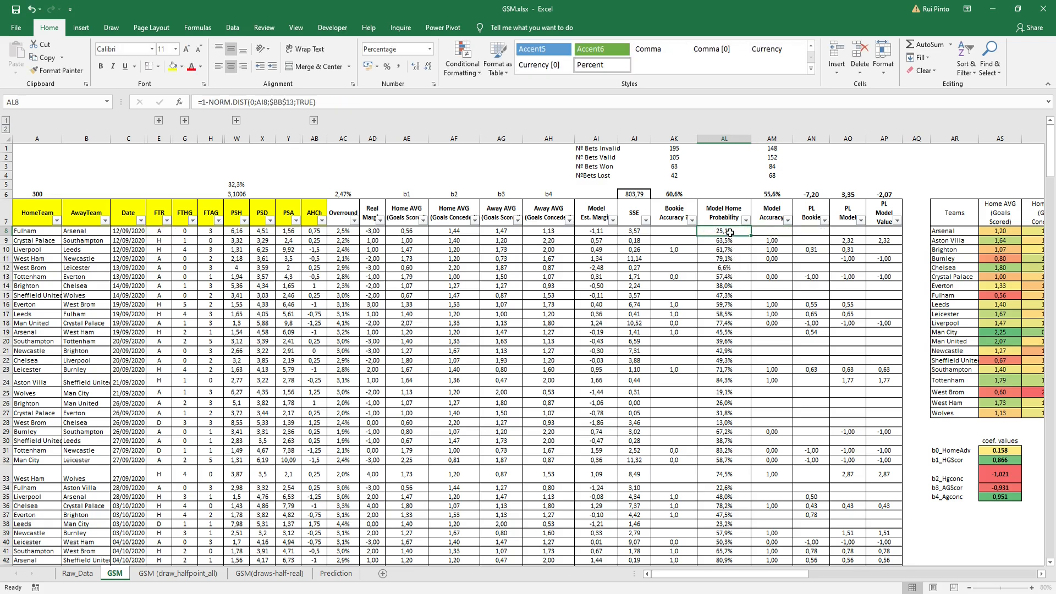
click(763, 231)
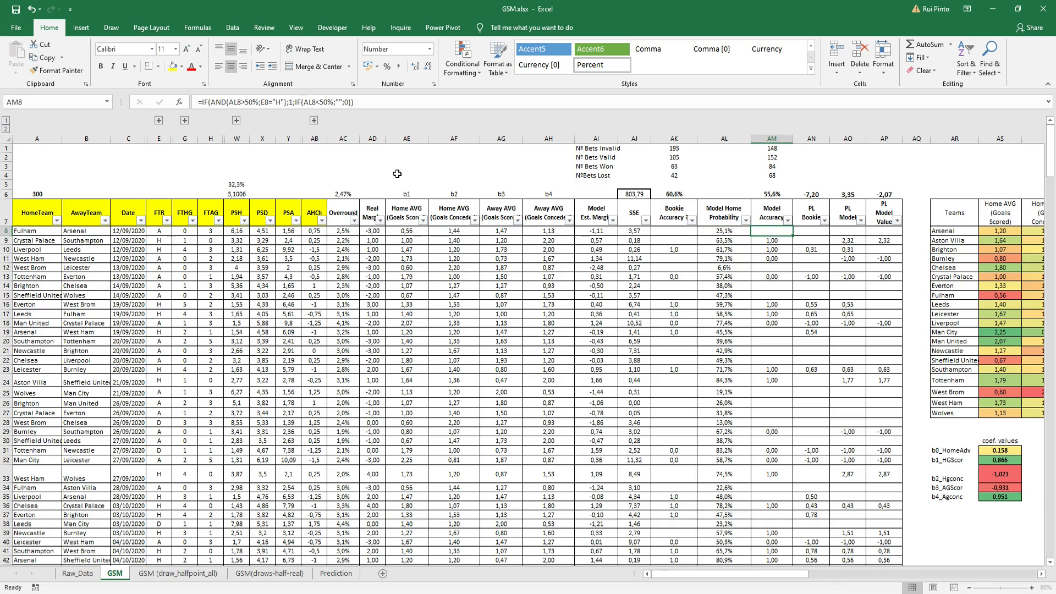
double_click(766, 232)
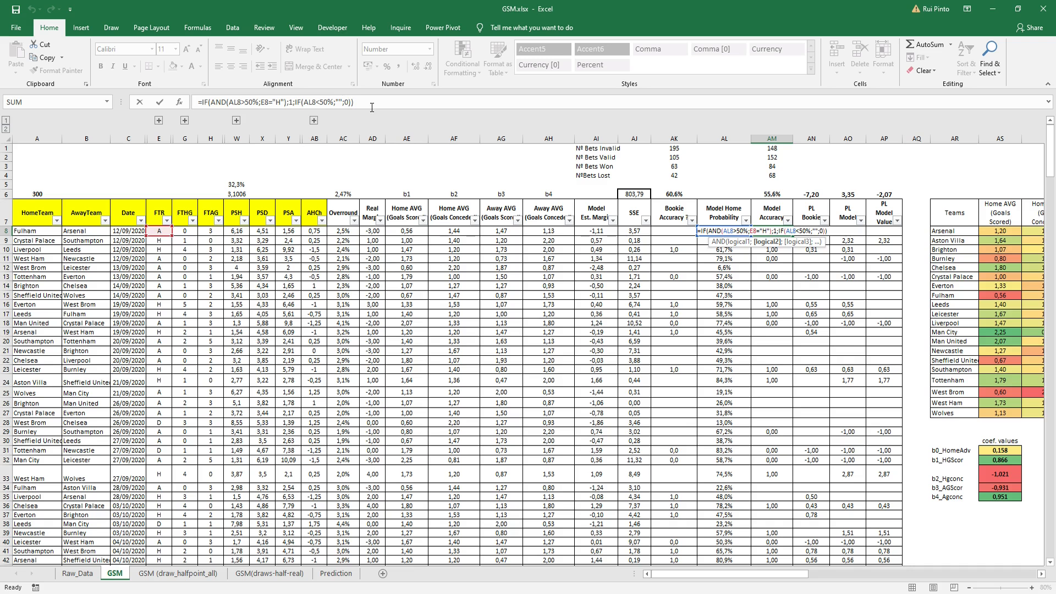
key(Return)
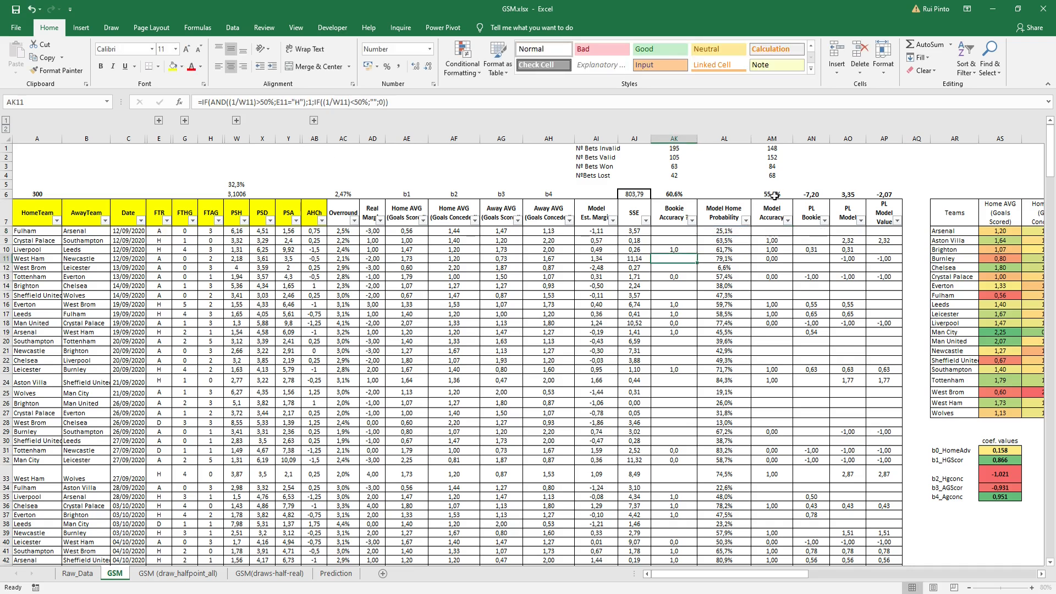
Step: Examine the model accuracy percentage formula in AM6 and the invalid, valid, won and lost bet count formulas in AM1:AM4
click(774, 194)
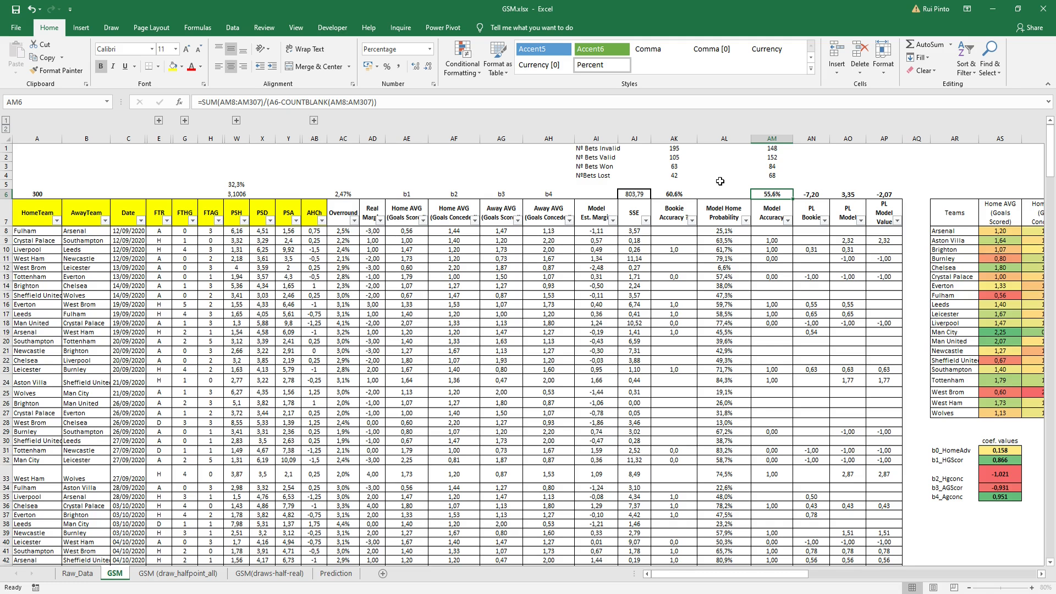
click(772, 149)
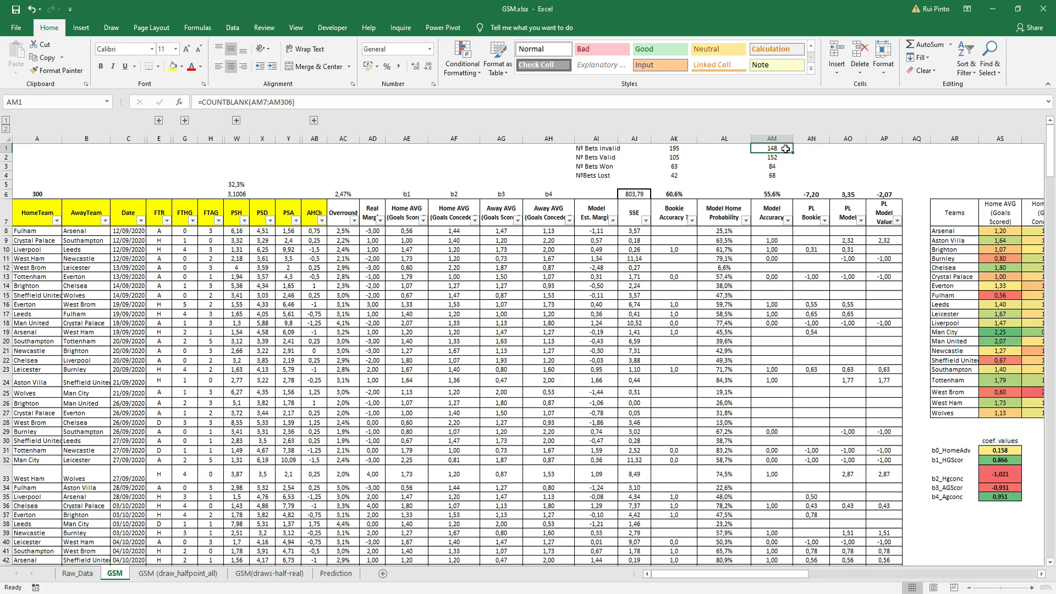
click(774, 156)
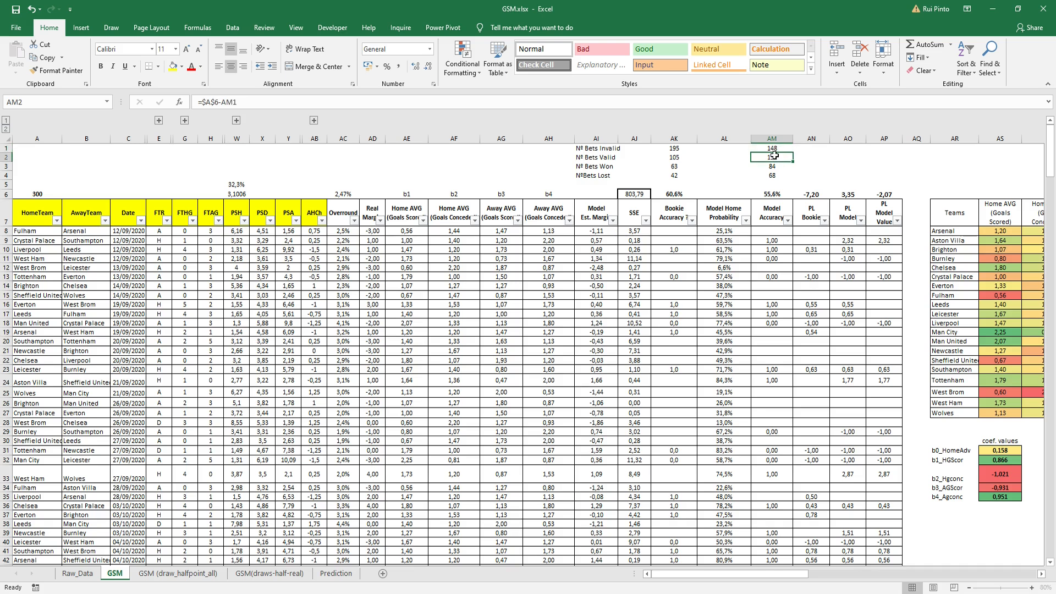
click(775, 166)
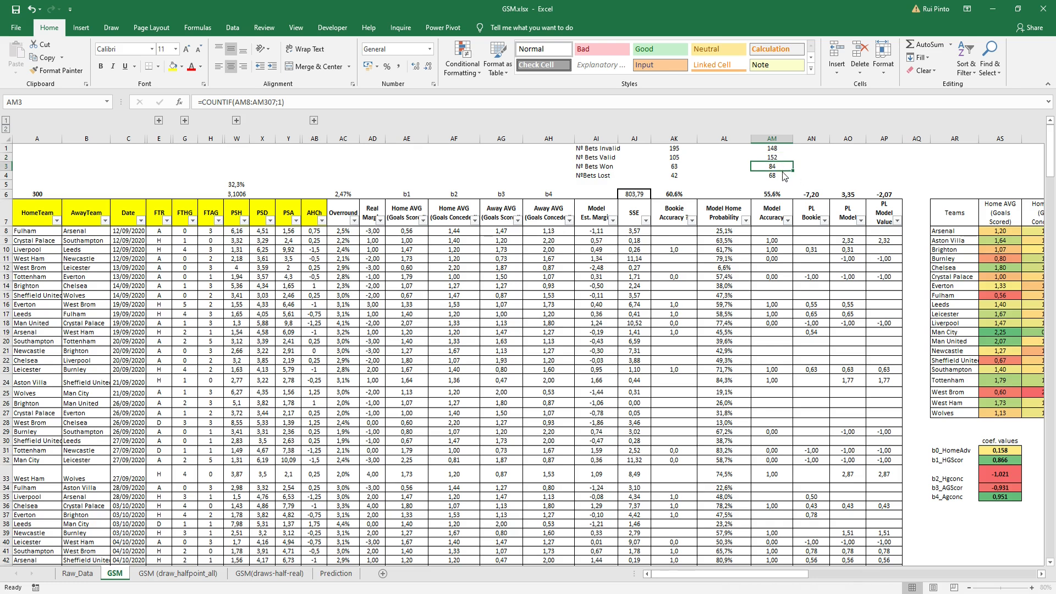
click(778, 174)
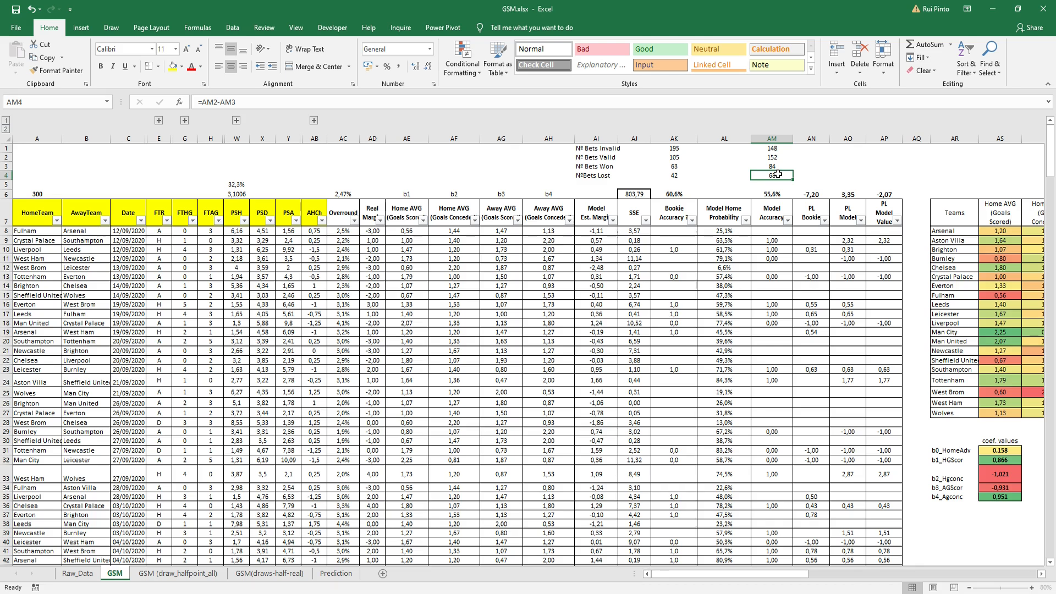
click(778, 195)
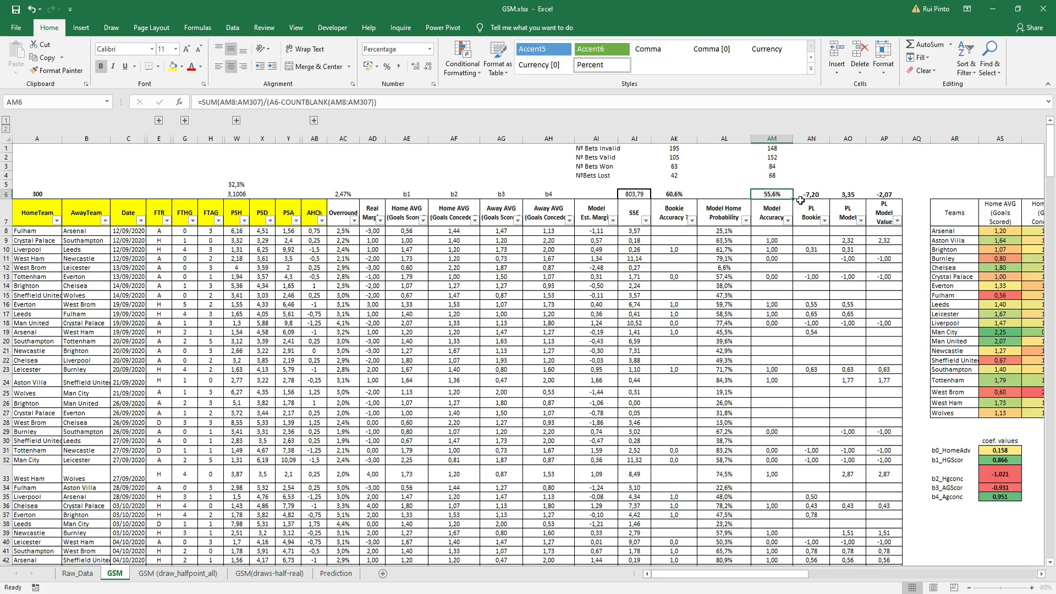
Step: Filter the Model Accuracy column to exclude blanks and check the average PSH odds in W6
click(788, 221)
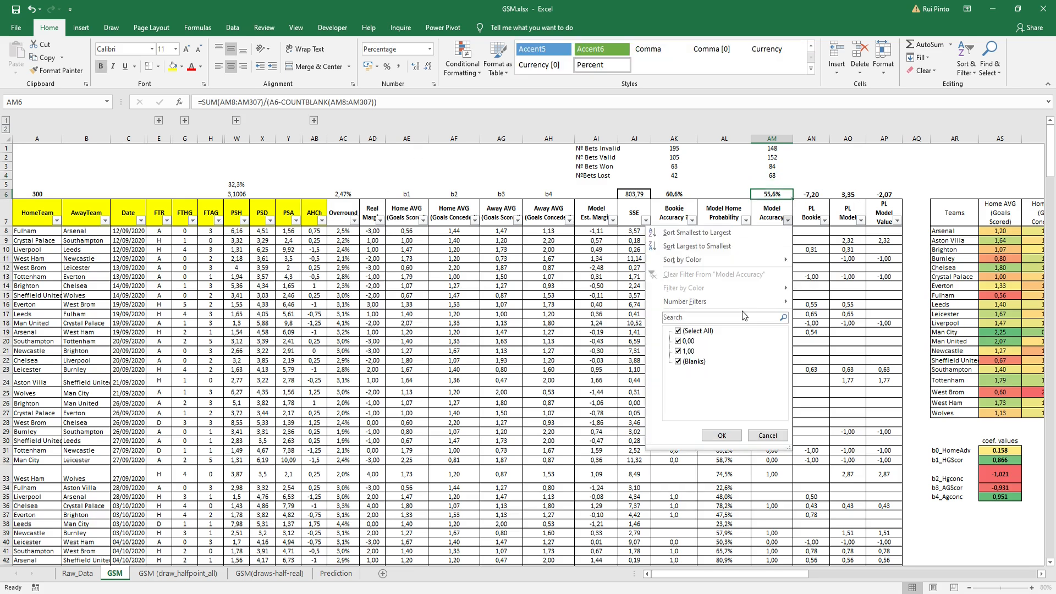
click(692, 362)
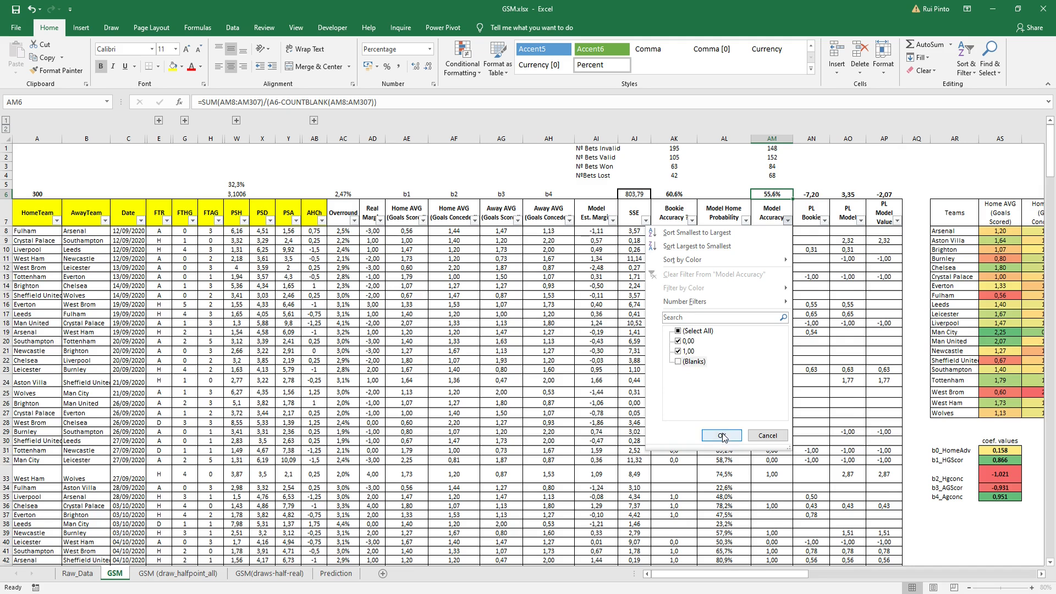
click(722, 435)
click(235, 194)
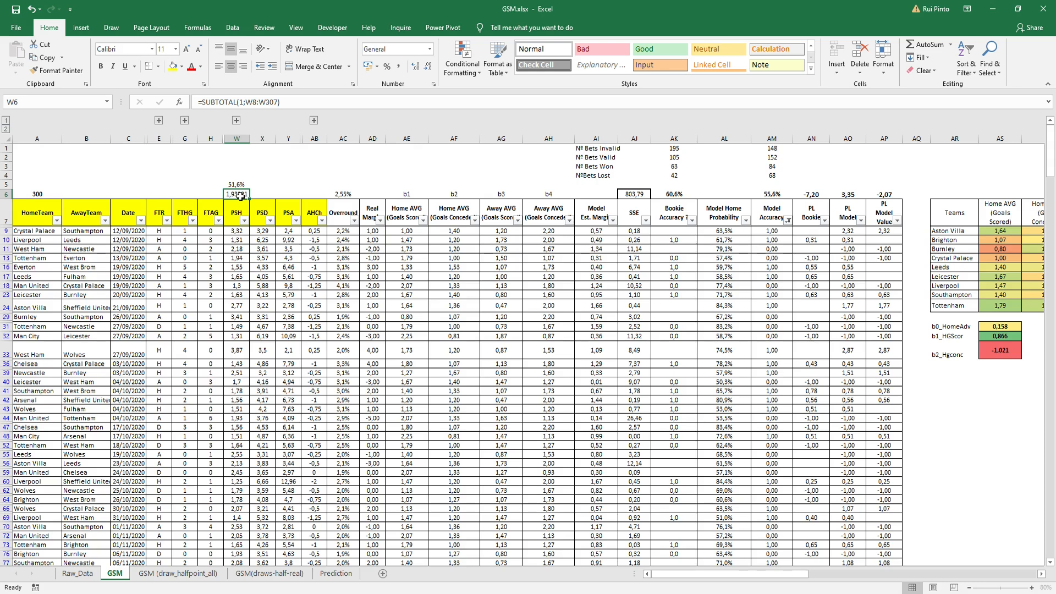
click(671, 231)
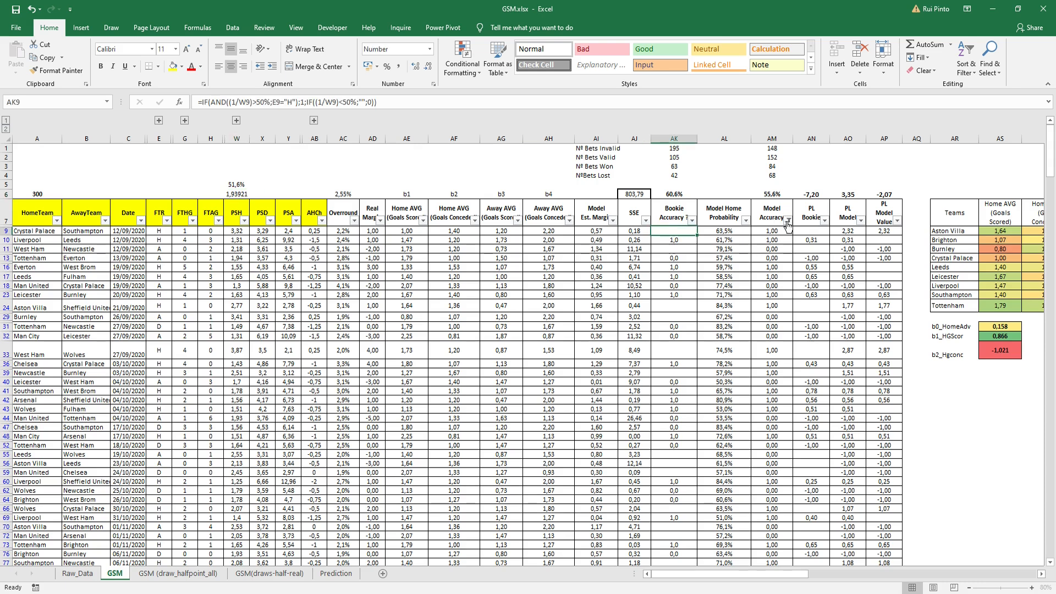
Step: Reset the Model Accuracy column filter to include all values, blanks too
click(789, 221)
click(704, 333)
click(730, 437)
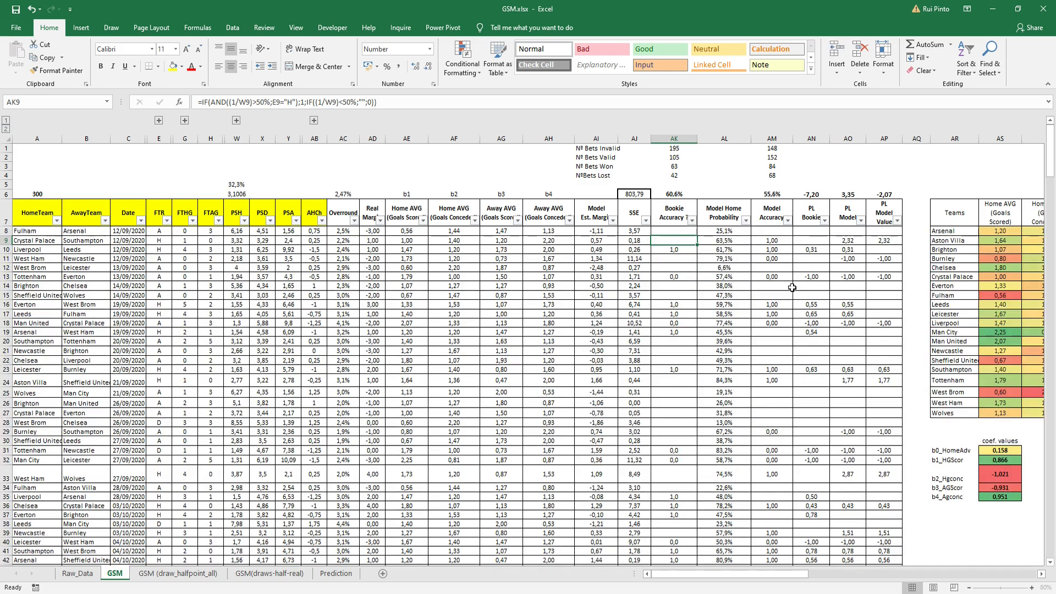
Step: Examine the PL Bookie profit and loss formula in AN8 and its column total formula in AN6
double_click(818, 231)
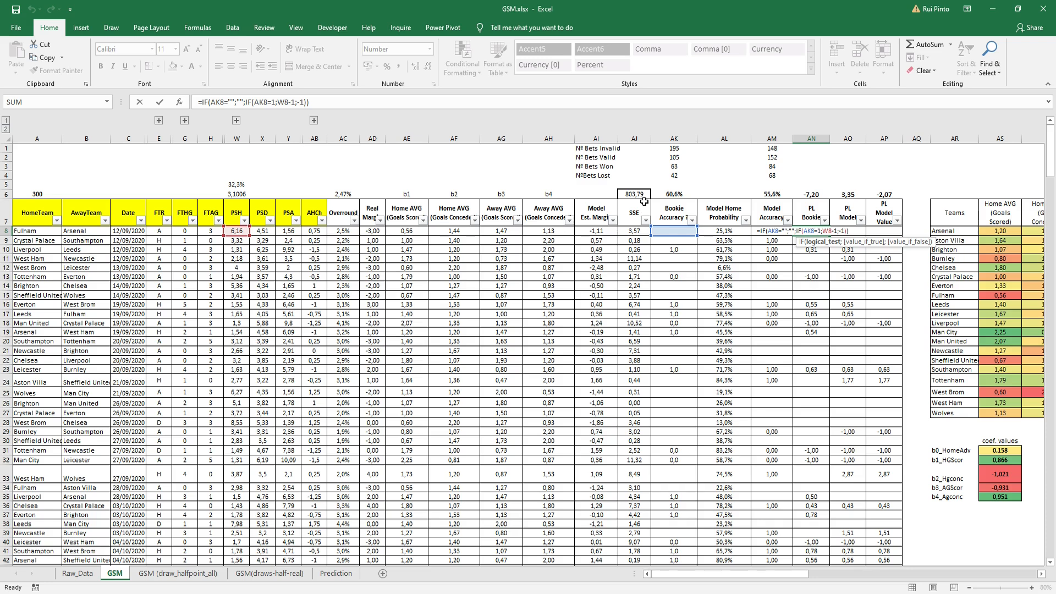
key(Escape)
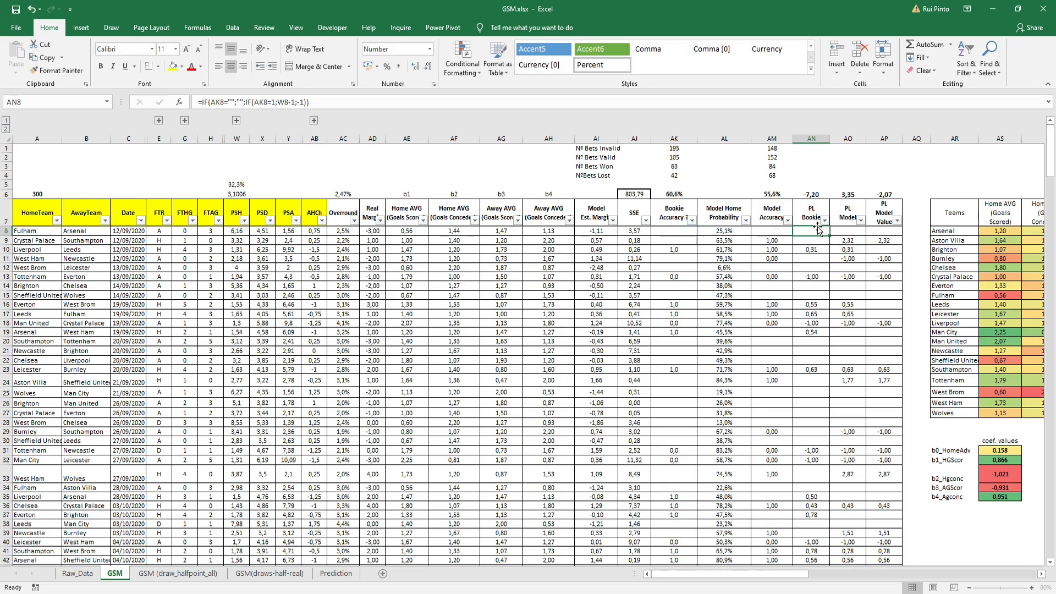
click(816, 193)
key(F2)
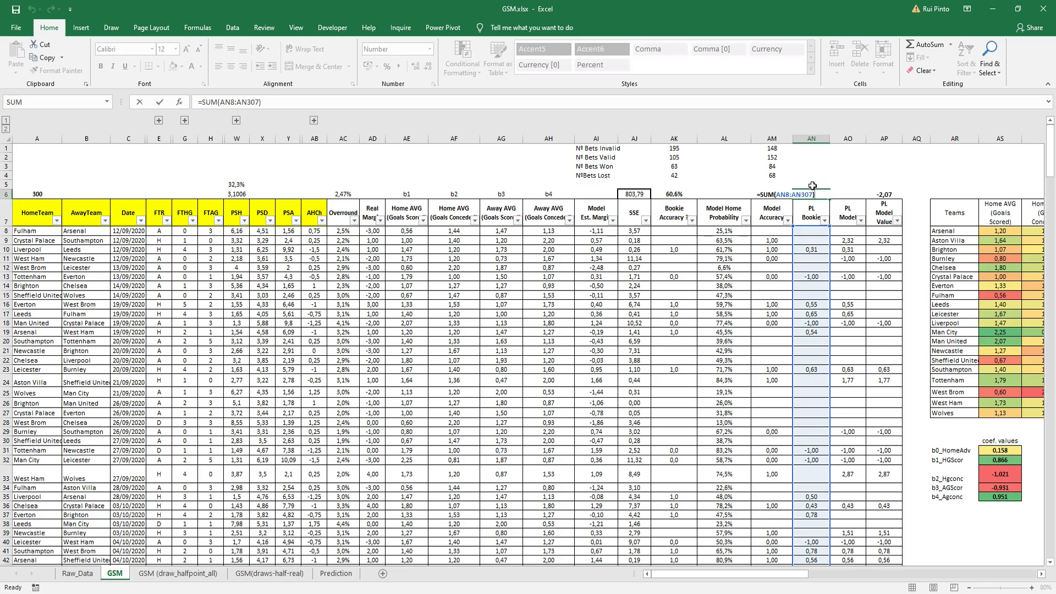
key(Escape)
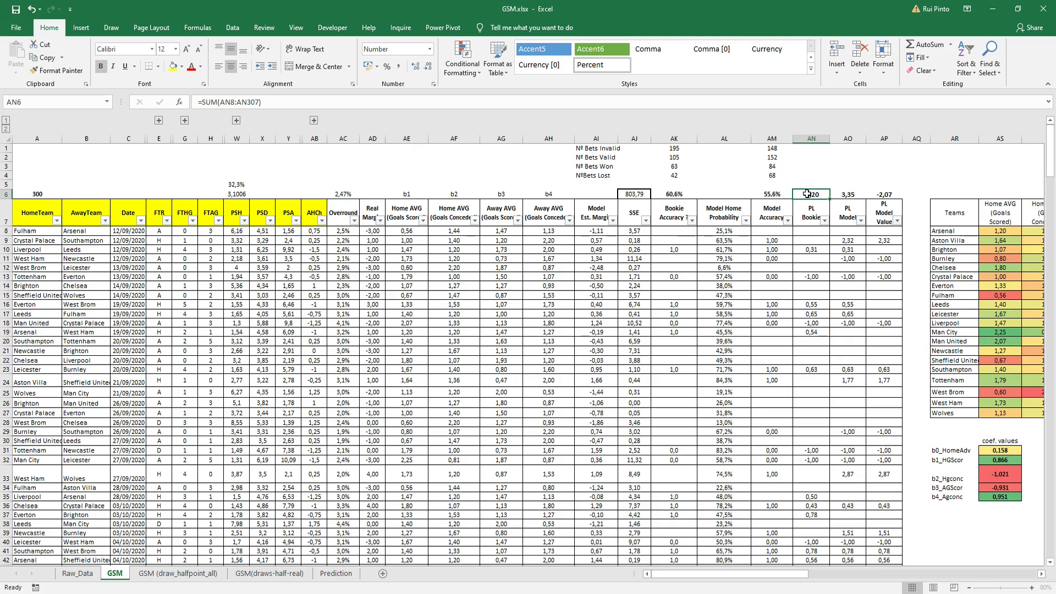
click(821, 170)
click(813, 194)
Step: Examine the PL Model formula in AO8, tracing its references to AM8 and W8, and its column total formula in AO6
click(846, 232)
click(849, 196)
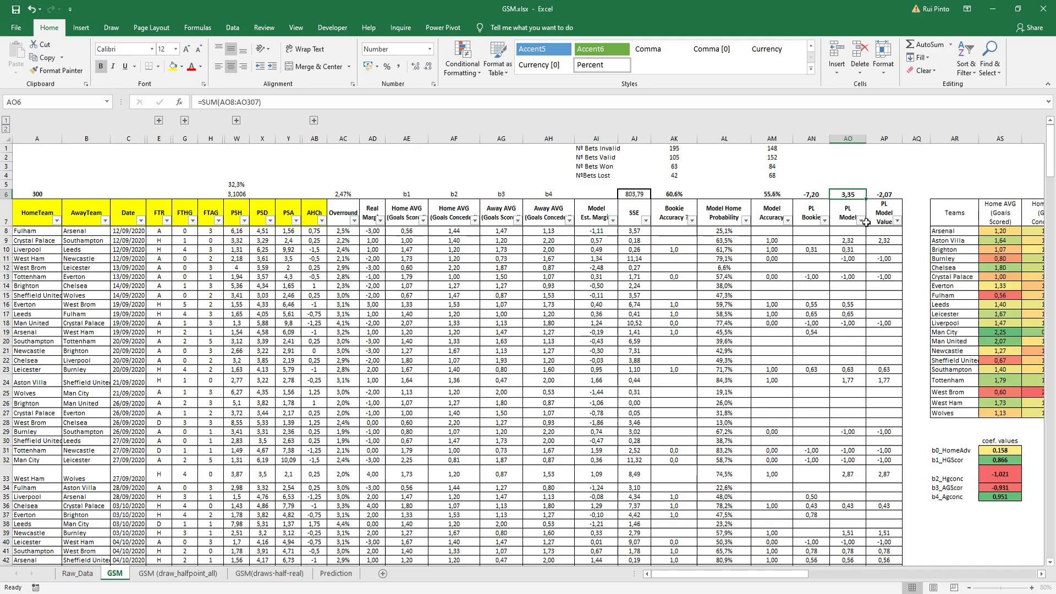
double_click(847, 231)
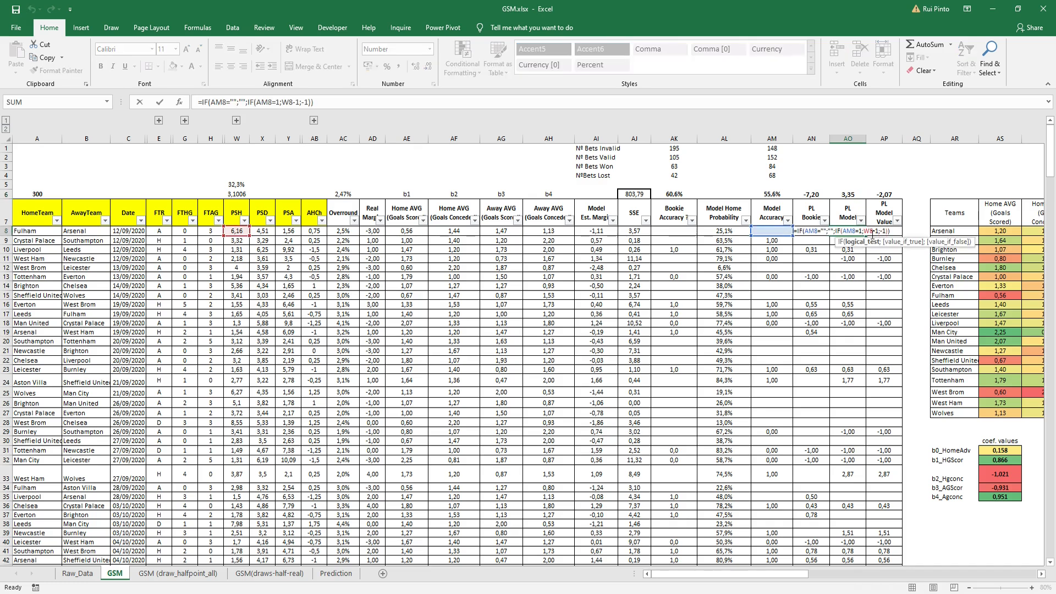
key(Escape)
click(851, 196)
click(859, 159)
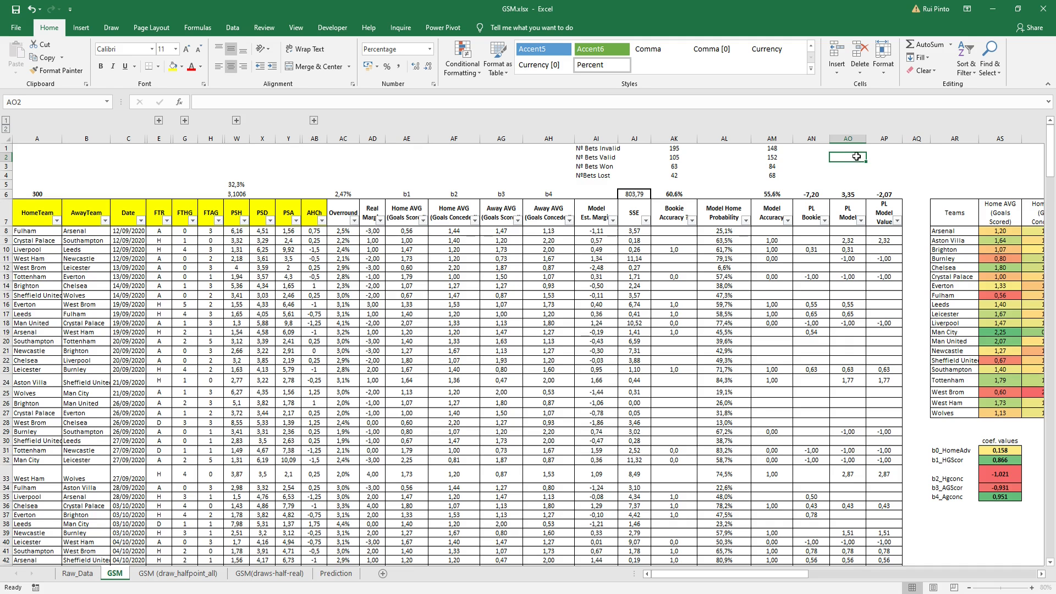
double_click(850, 229)
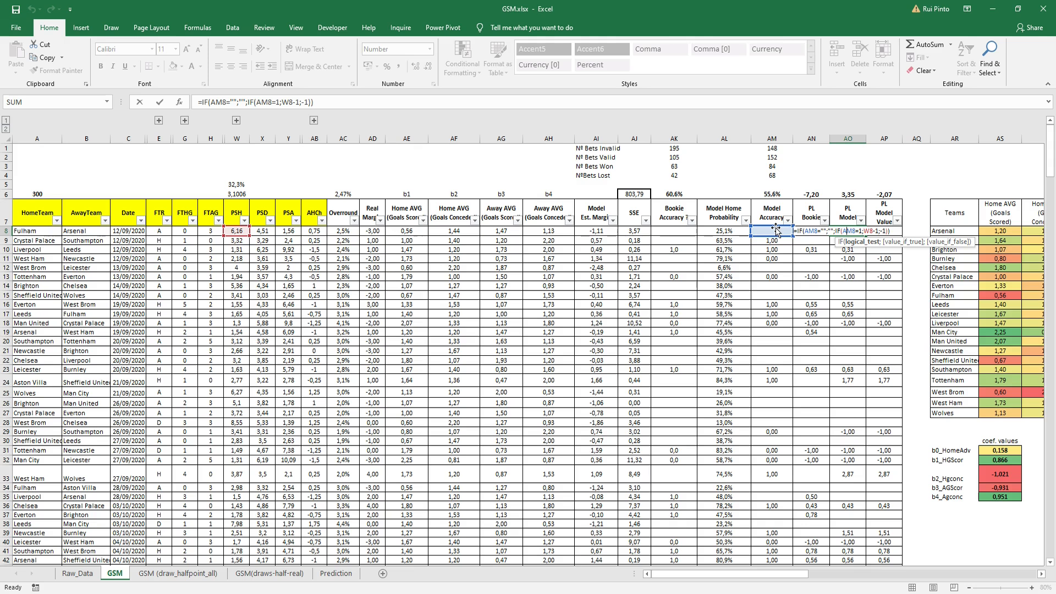
Step: Examine the PL Model Value formula in AP8, which tests model probability against the bookie's implied probability, and compare with the PL Model total in AO6
click(892, 231)
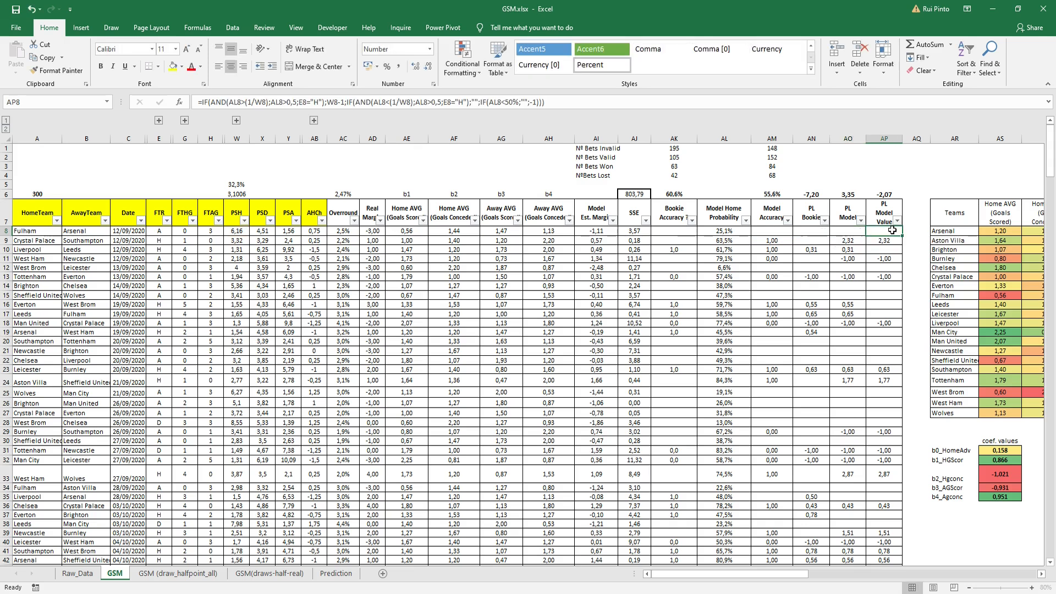
double_click(892, 230)
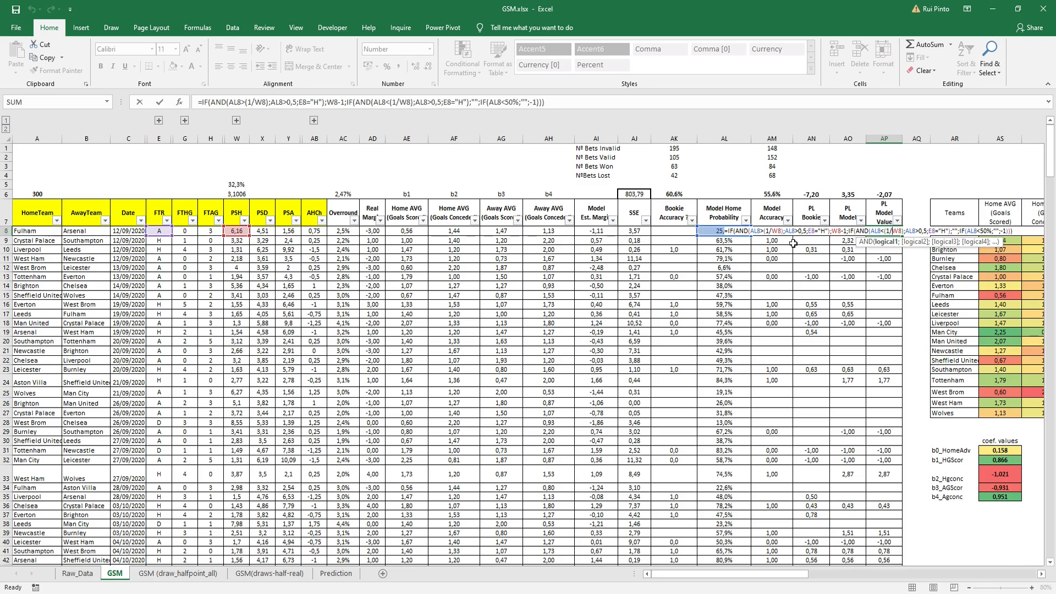
click(887, 232)
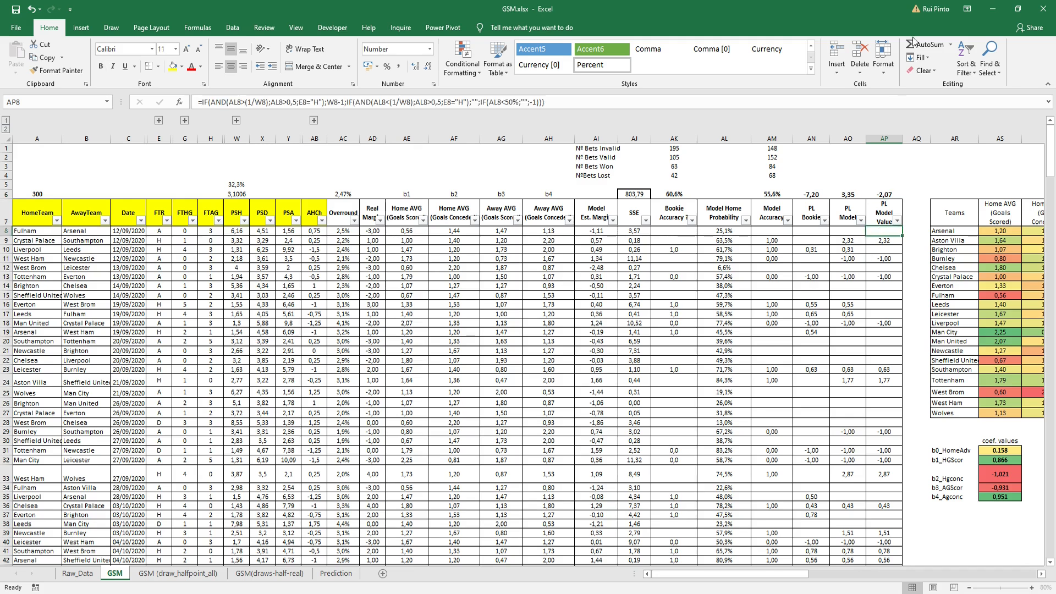
click(849, 191)
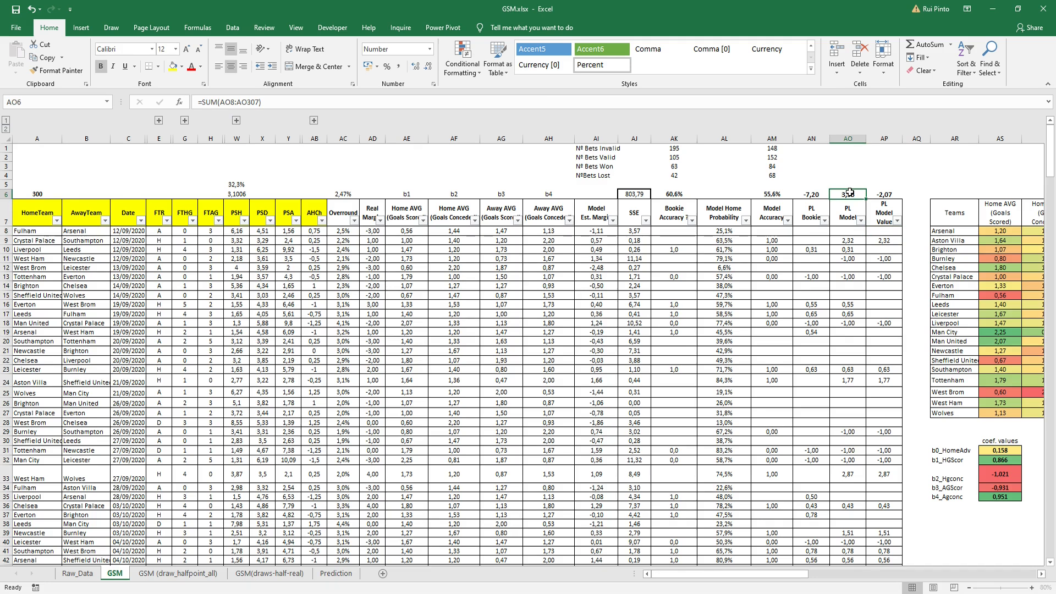
click(887, 230)
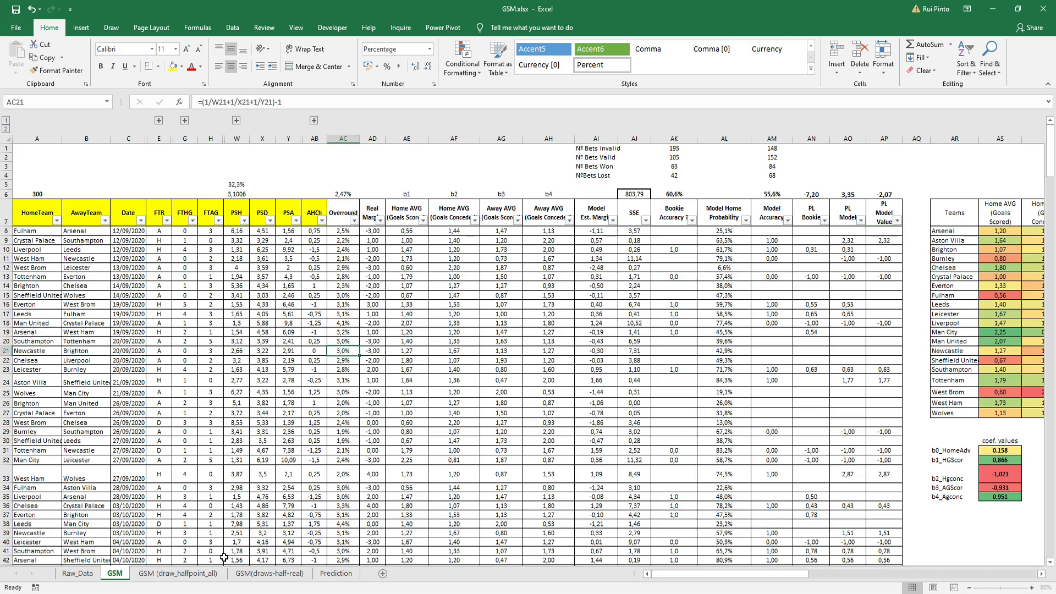
Step: Examine how the West Brom–Chelsea draw is split in F29:I30 of the GSM (draw_halfpoint_all) sheet, and return to the GSM sheet
click(178, 573)
click(321, 413)
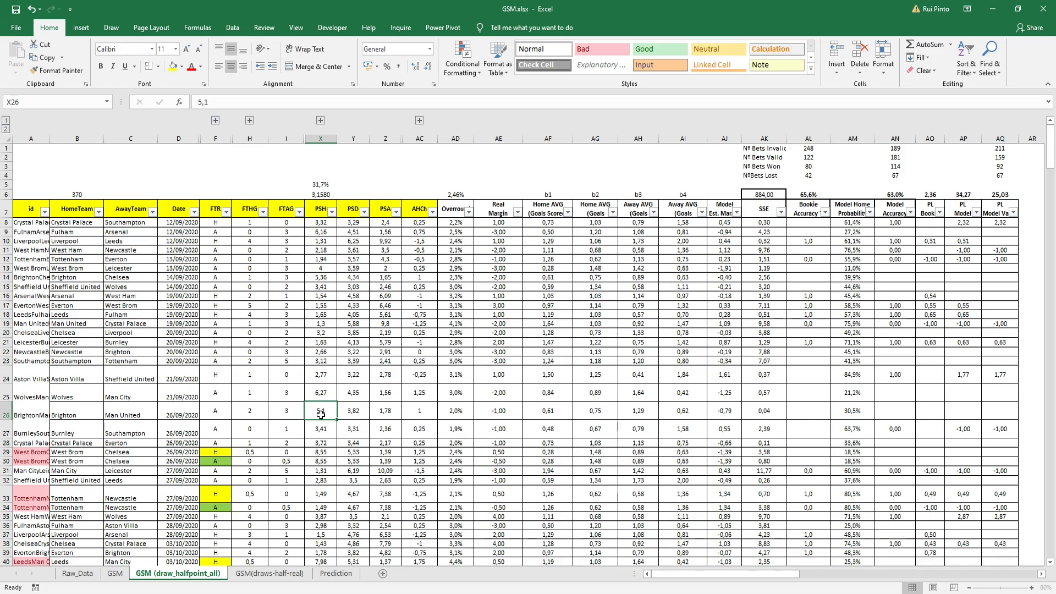
drag(214, 454, 279, 464)
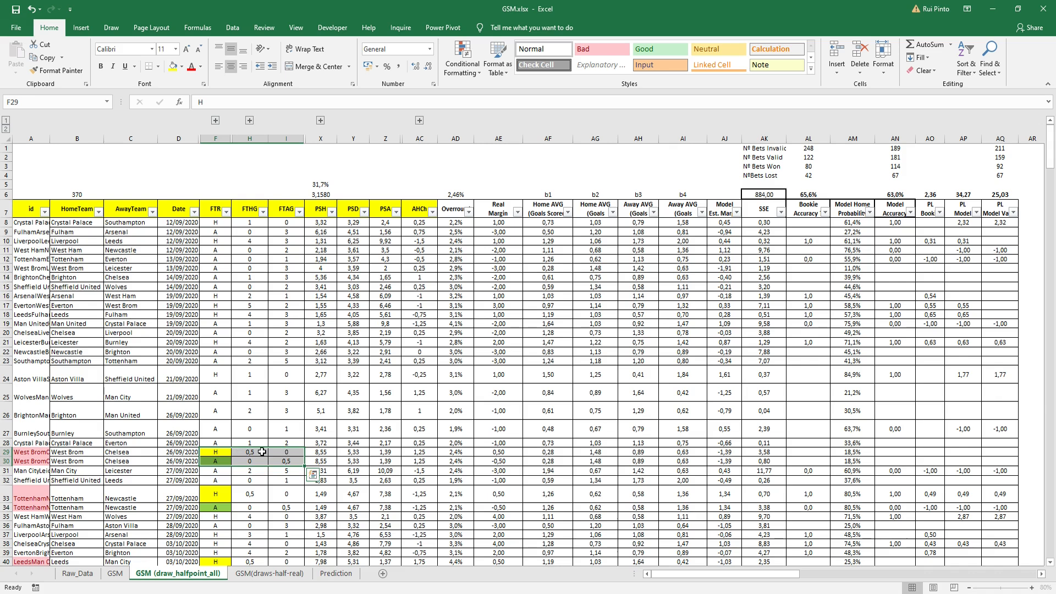
click(122, 575)
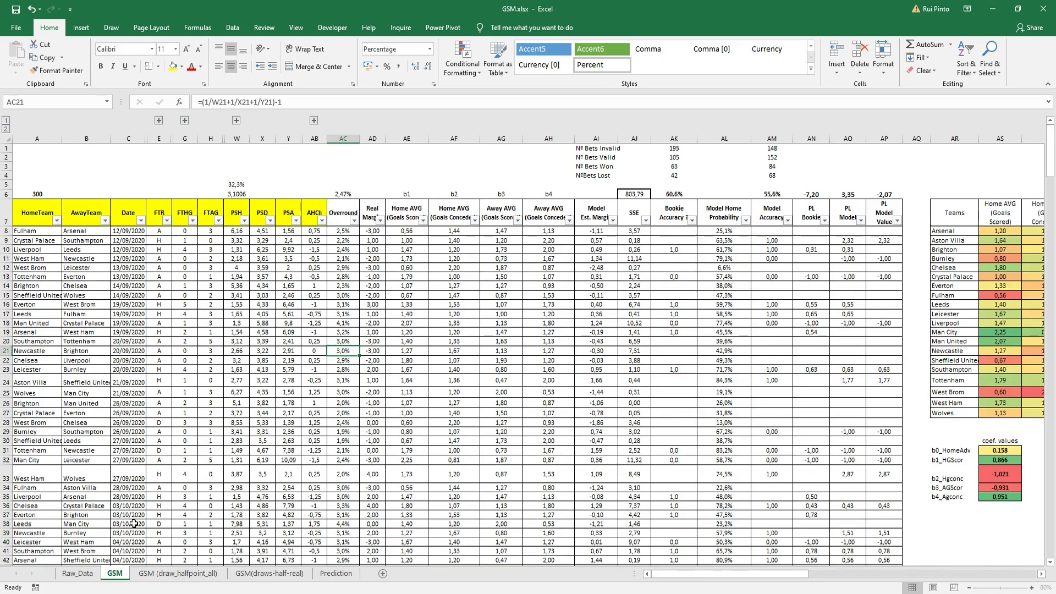
Step: Compare the West Brom–Chelsea draw in row 28 of the GSM sheet with its half-point split in H29:I30 of GSM (draw_halfpoint_all)
drag(28, 424, 192, 423)
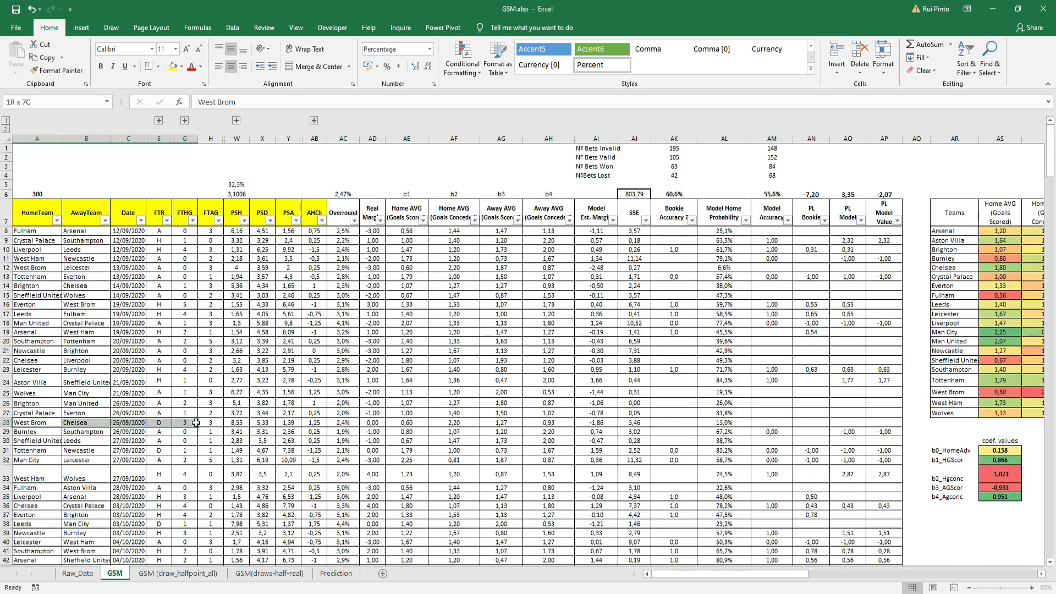
click(157, 575)
click(115, 574)
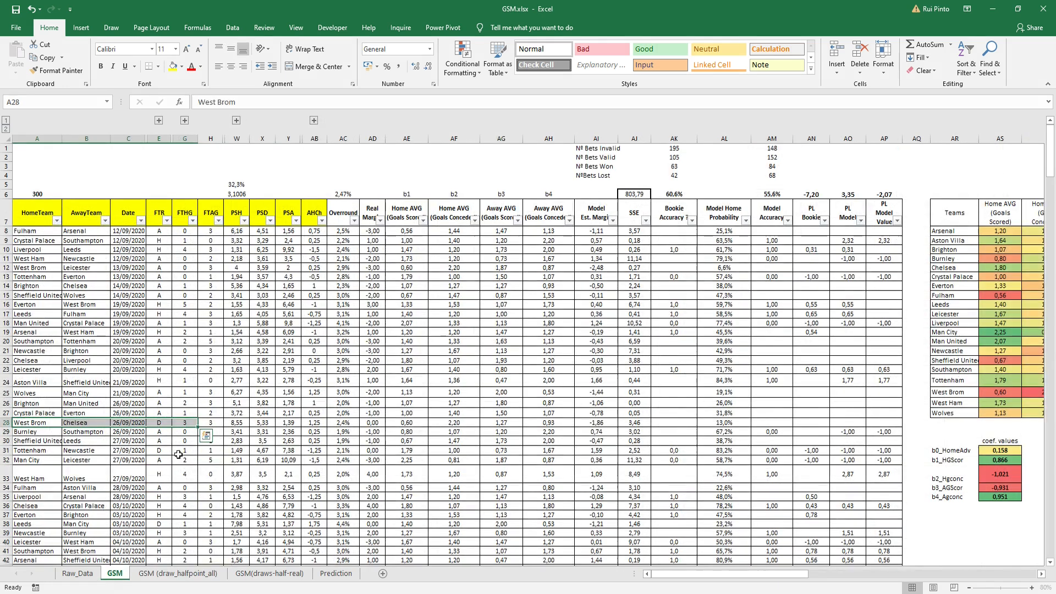
key(ctrl+Page_Down)
click(244, 423)
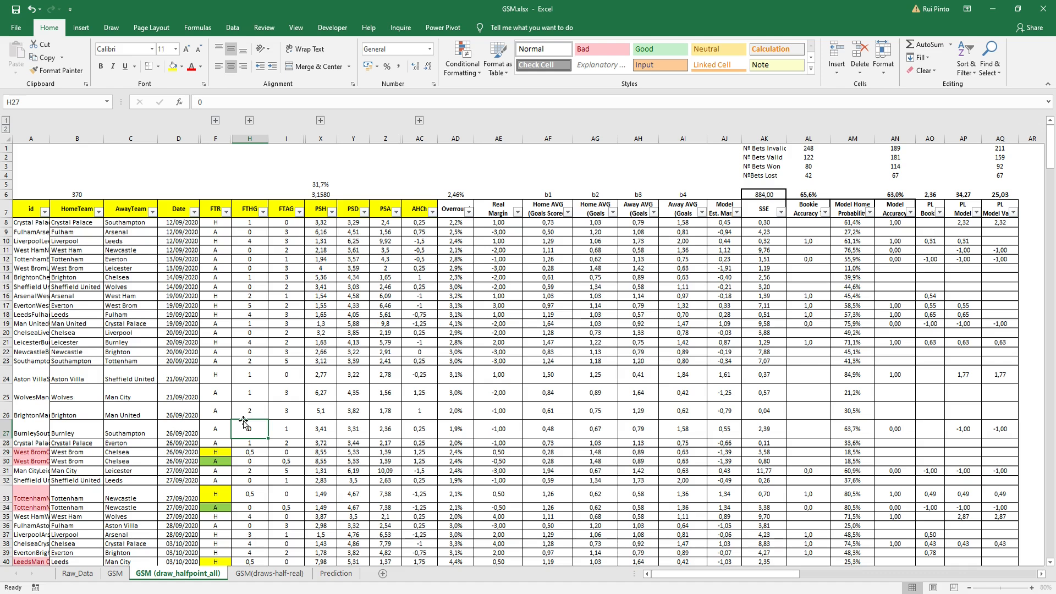
click(276, 462)
click(257, 453)
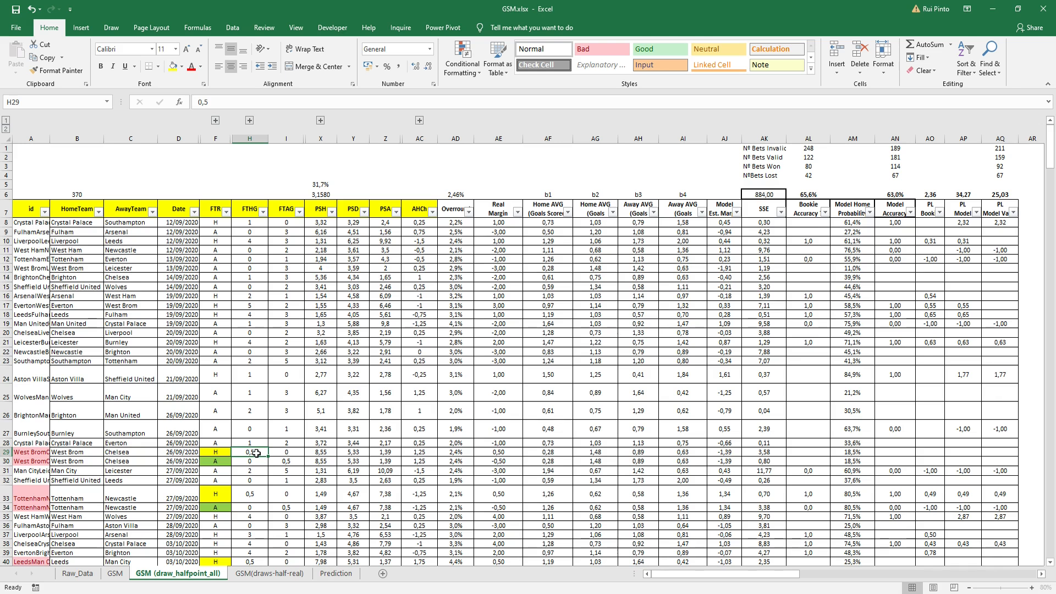
click(293, 463)
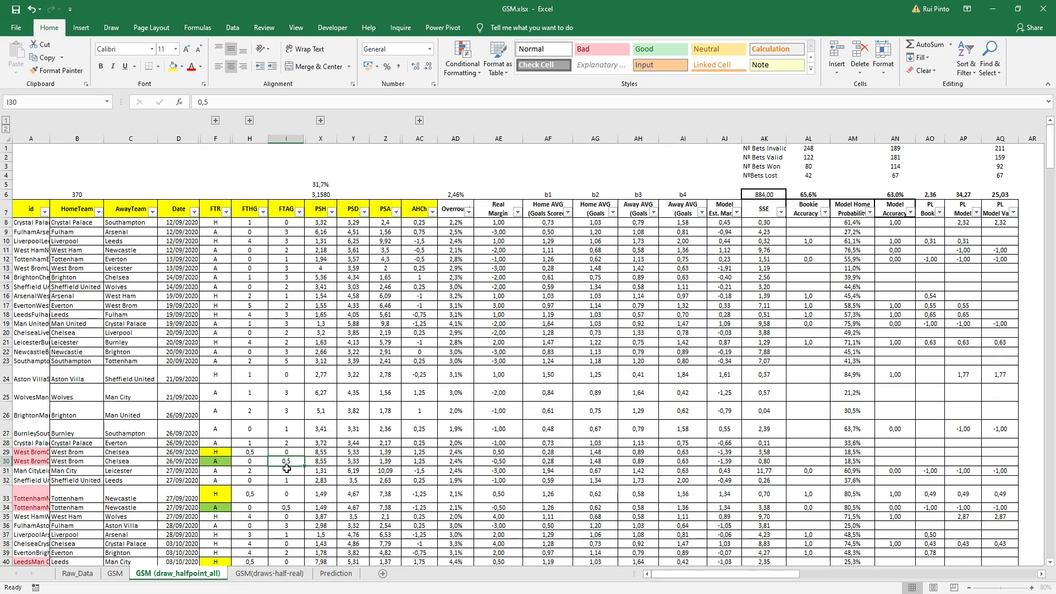
Step: Check which result values the FTR column contains on the GSM (draw_halfpoint_all) sheet, leaving the filter unchanged
click(226, 212)
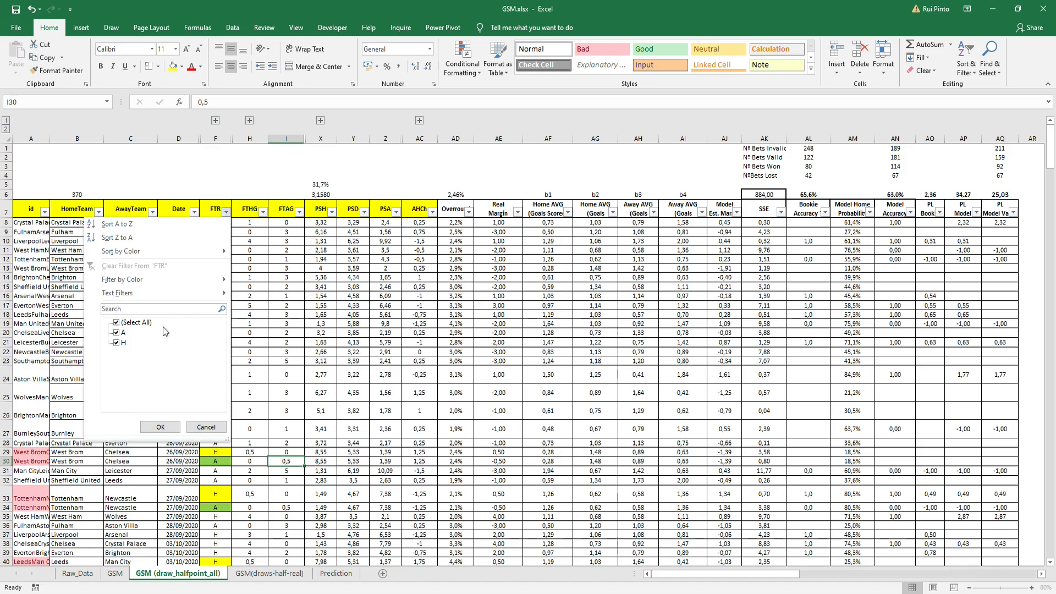
click(352, 291)
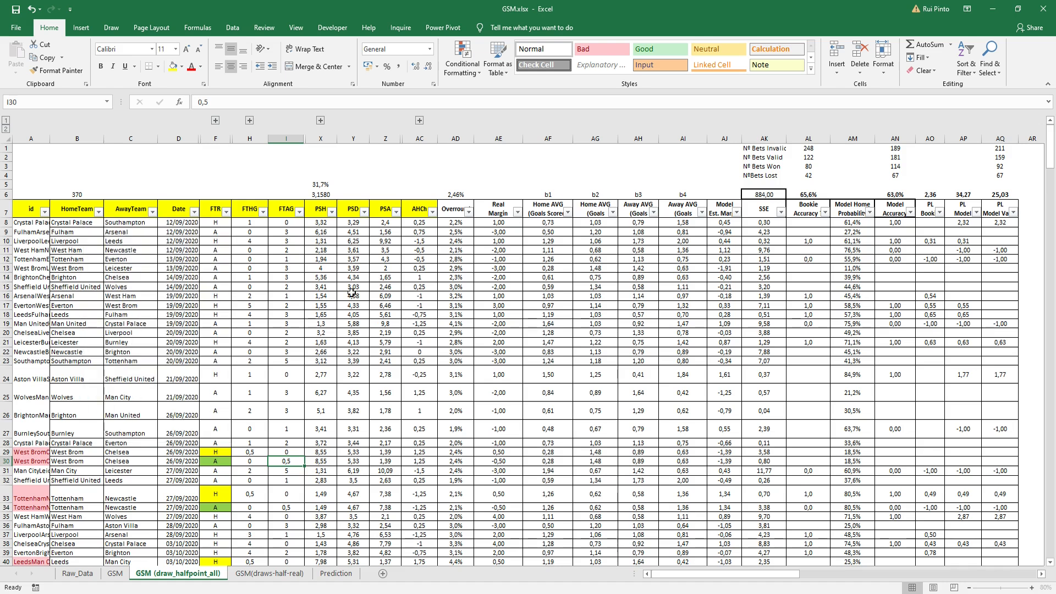
click(407, 304)
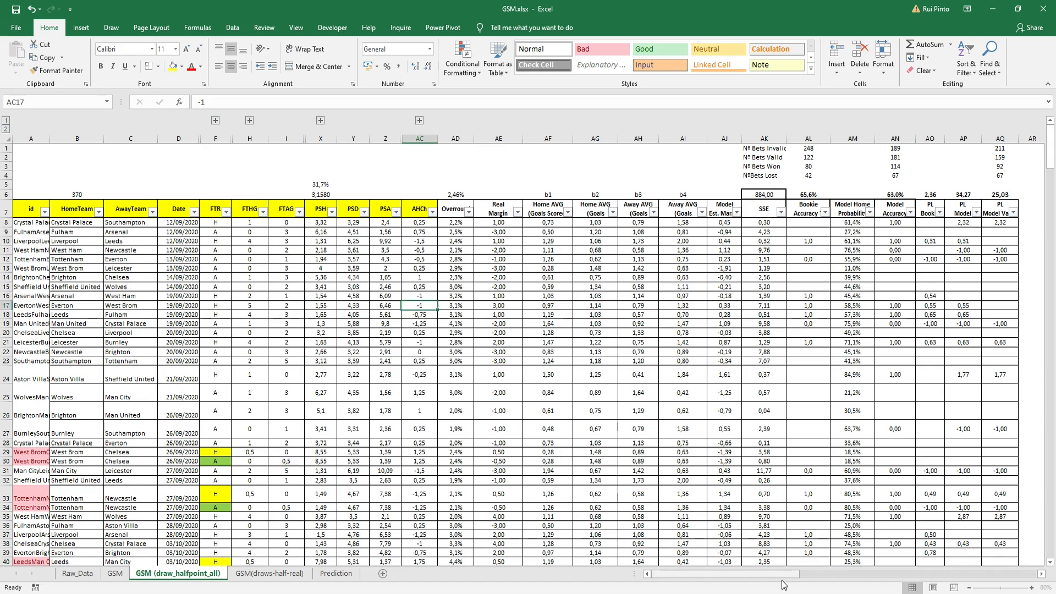
Step: Examine the margin and goal-average columns, and trace the references of the AVERAGEIF formula in AT8 of the team averages table
drag(755, 577, 799, 577)
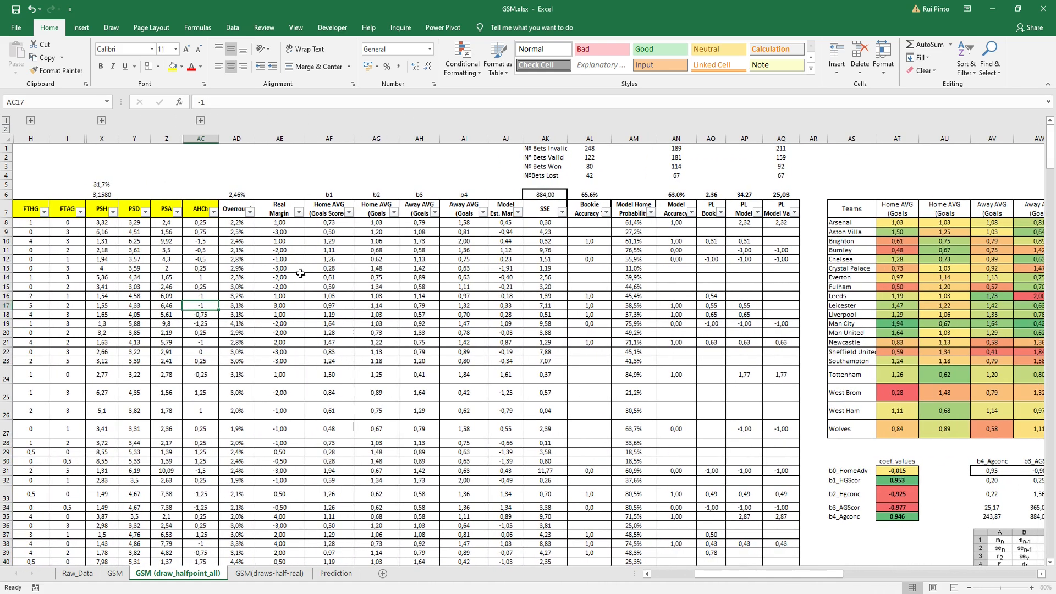
drag(280, 216, 465, 226)
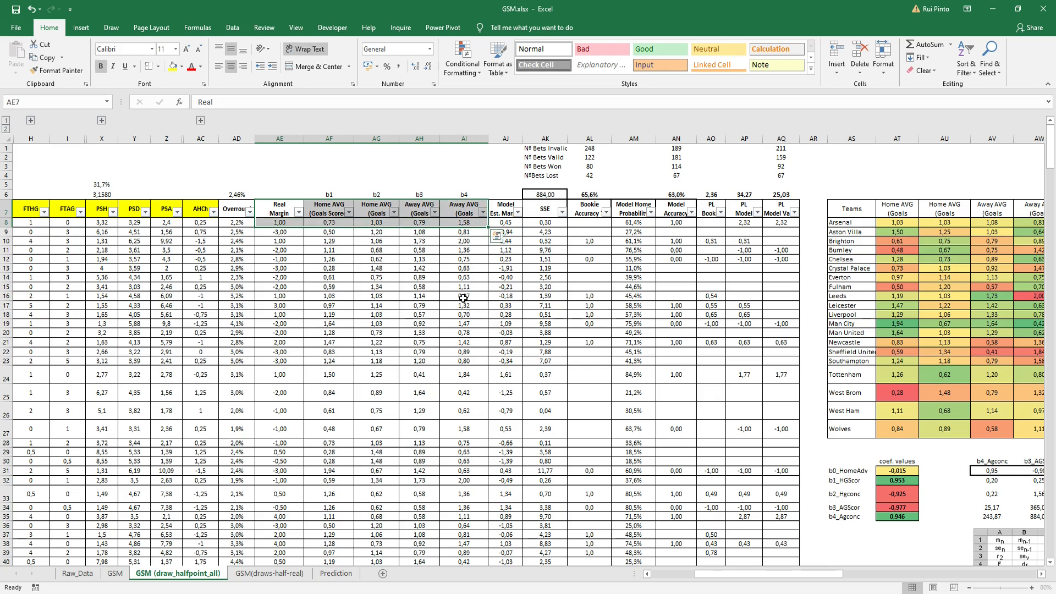
click(464, 297)
drag(815, 580, 916, 580)
drag(824, 223, 959, 431)
click(831, 222)
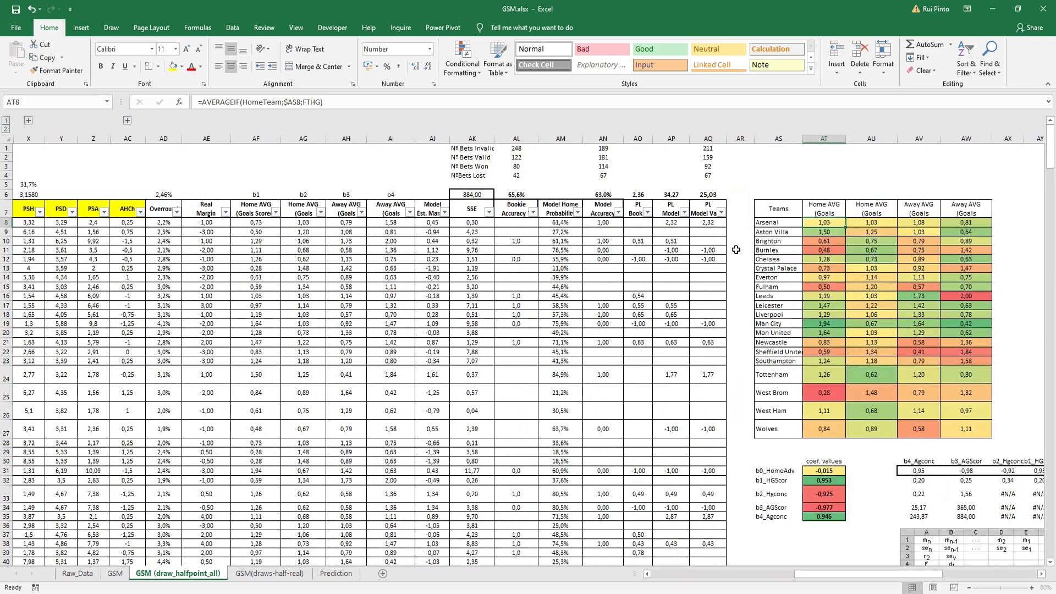
double_click(837, 221)
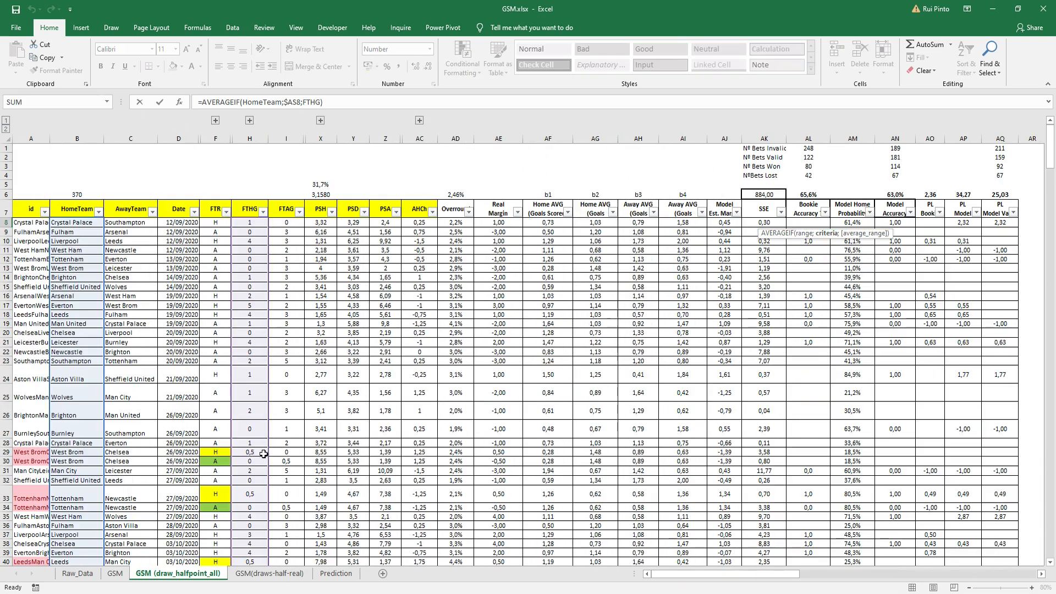
key(Escape)
Step: Inspect the goal-average lookup formulas, the SSE formula in AK16 and the model estimated margin formula in AJ24
click(458, 341)
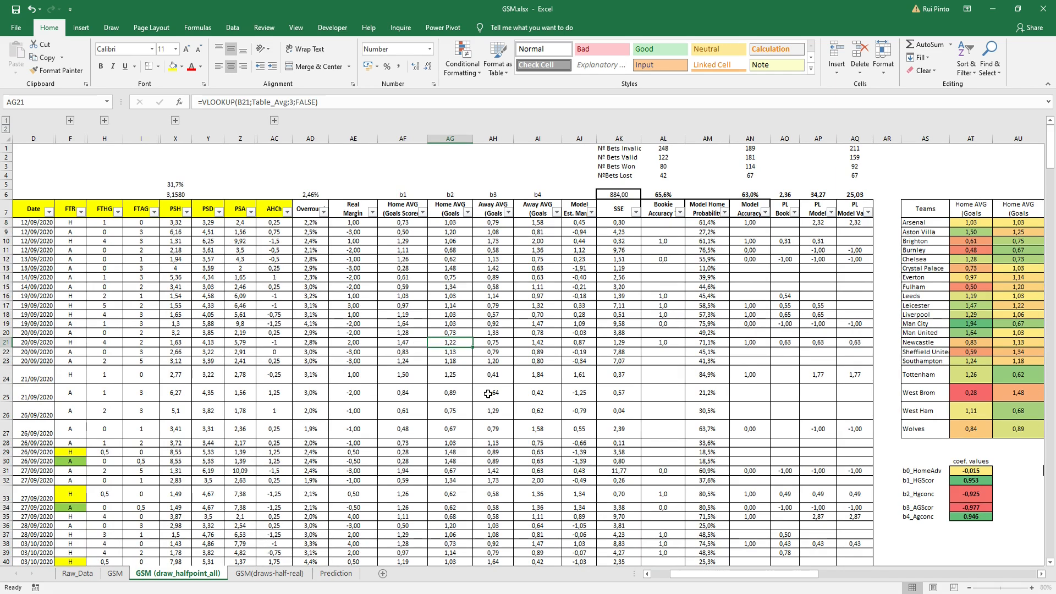
click(621, 297)
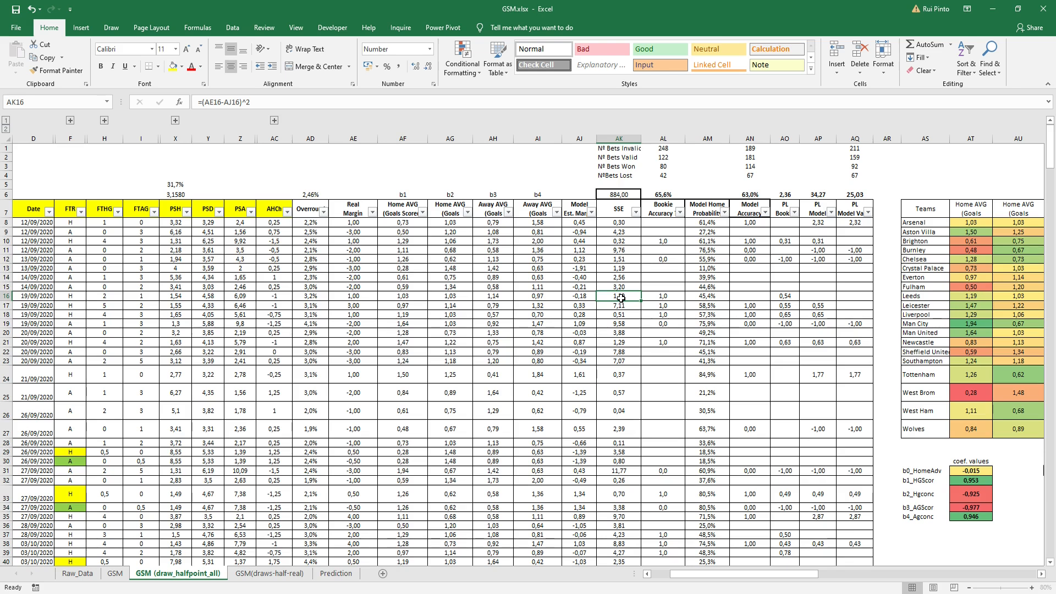
click(552, 287)
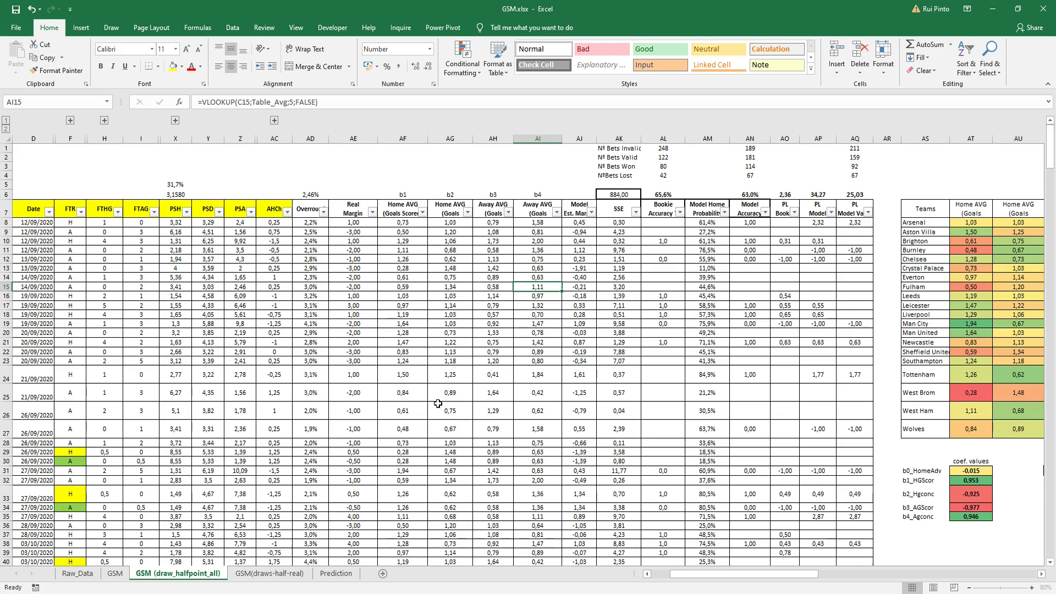
click(448, 304)
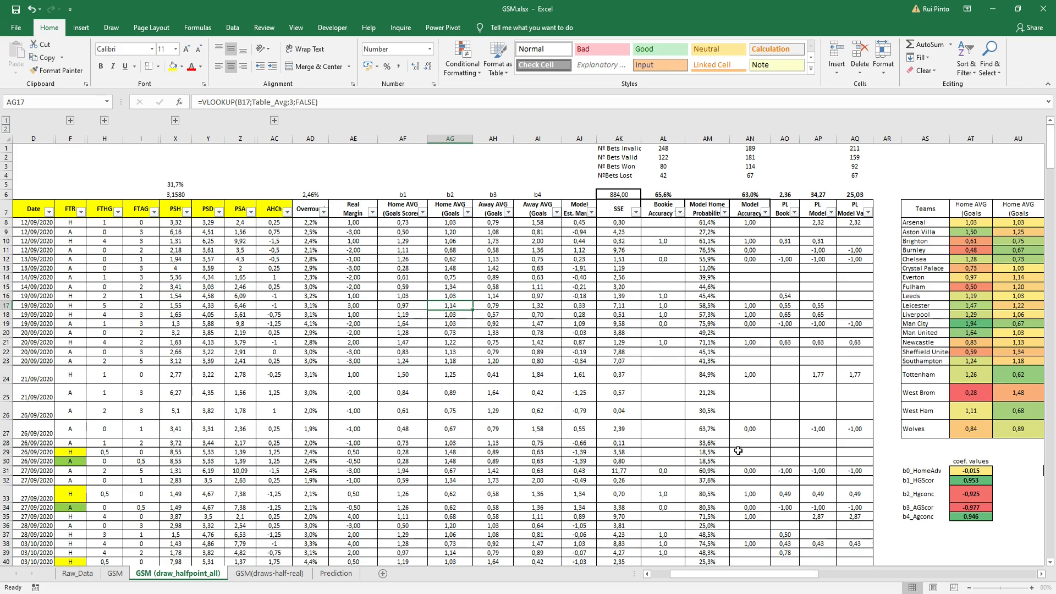
click(587, 377)
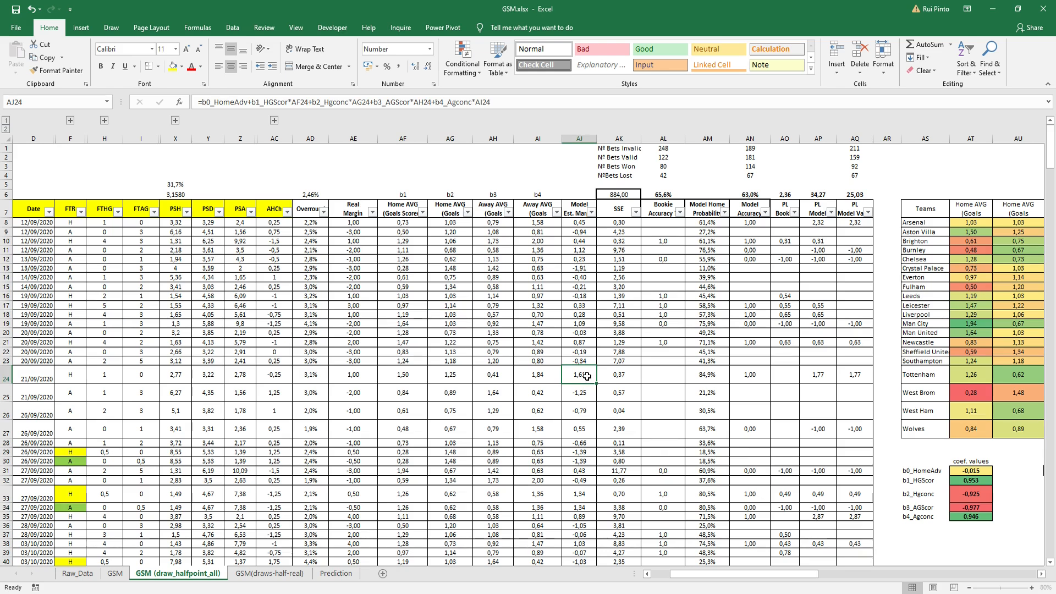
Step: Compare the b0_HomeAdv coefficient on the GSM (draw_halfpoint_all) sheet with the one on the GSM sheet
drag(776, 574, 816, 573)
click(835, 472)
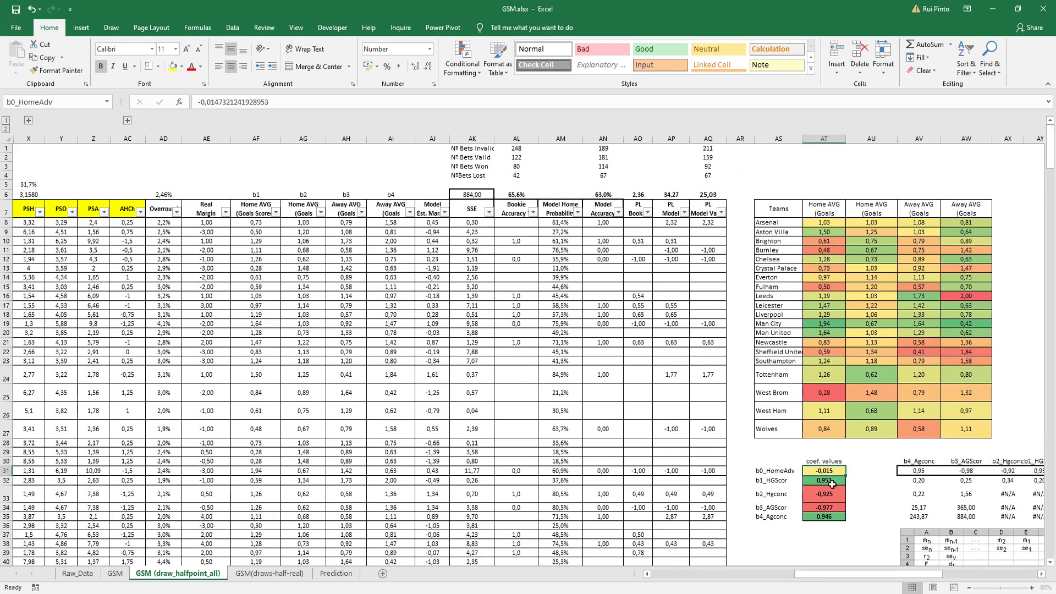
click(115, 574)
click(806, 573)
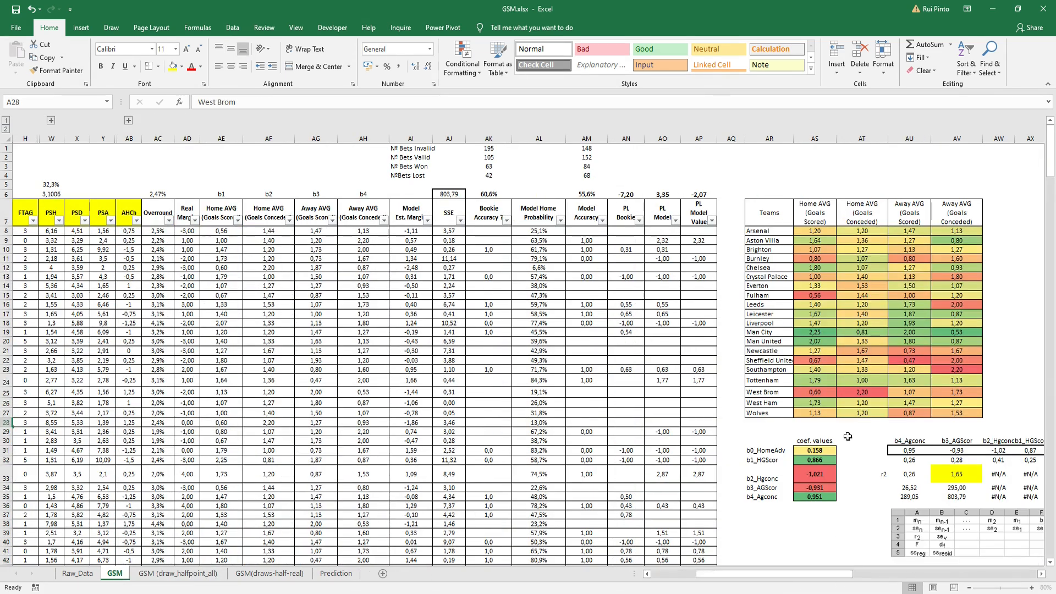
click(830, 450)
click(833, 513)
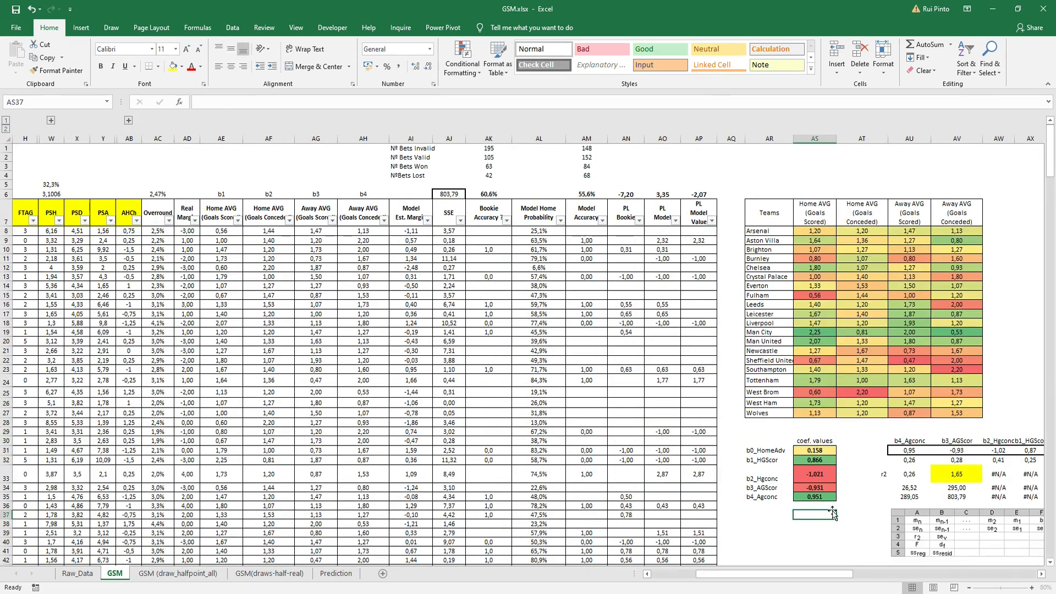
click(801, 450)
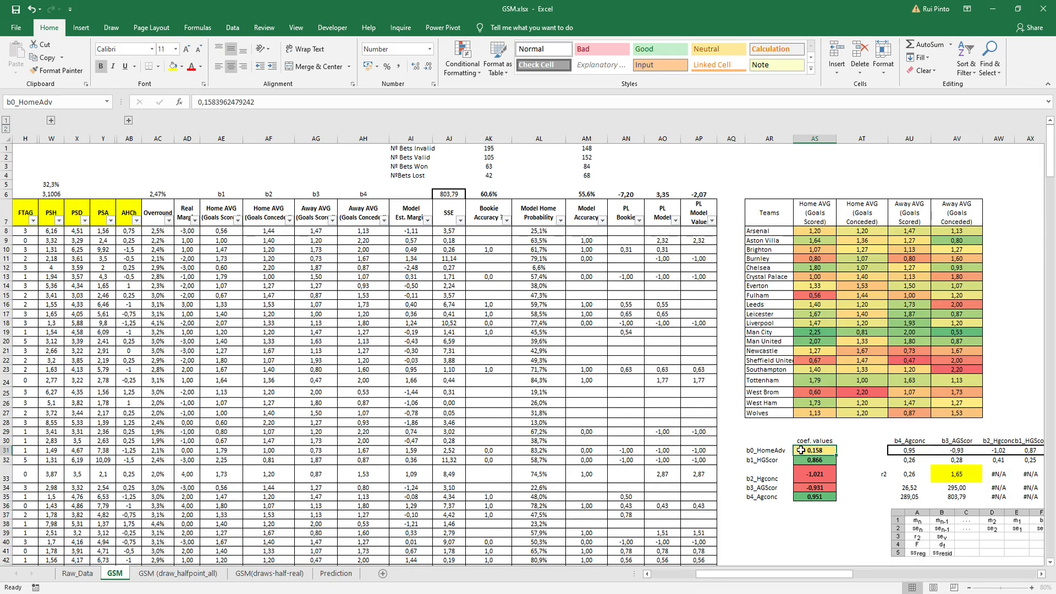
click(825, 515)
click(820, 450)
Step: Examine the GSM sheet's b1_HGScor and b2_Hgconc coefficients alongside the home goals scored and conceded averages
click(827, 460)
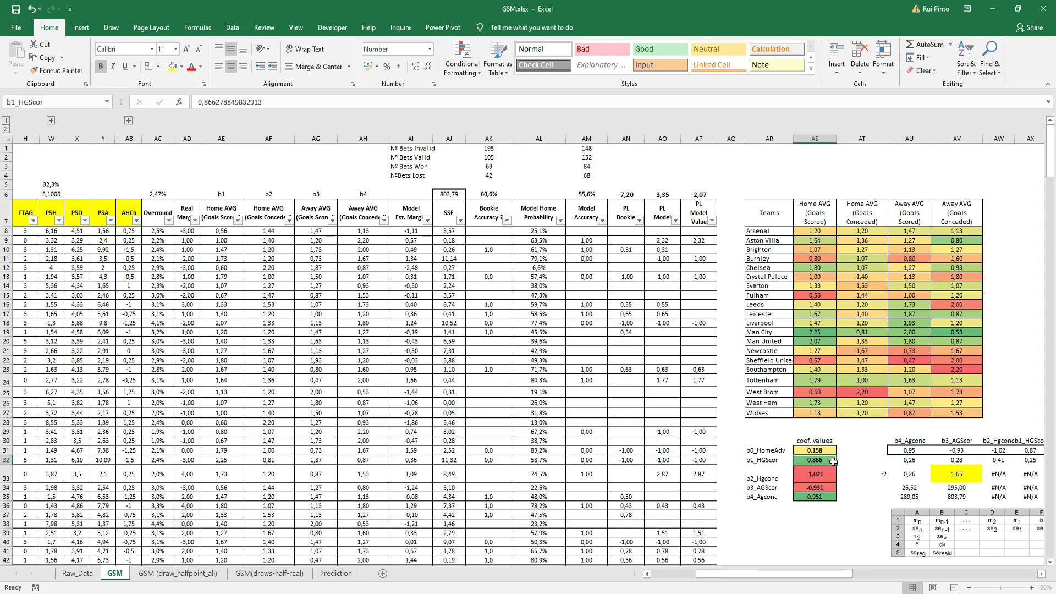
click(833, 474)
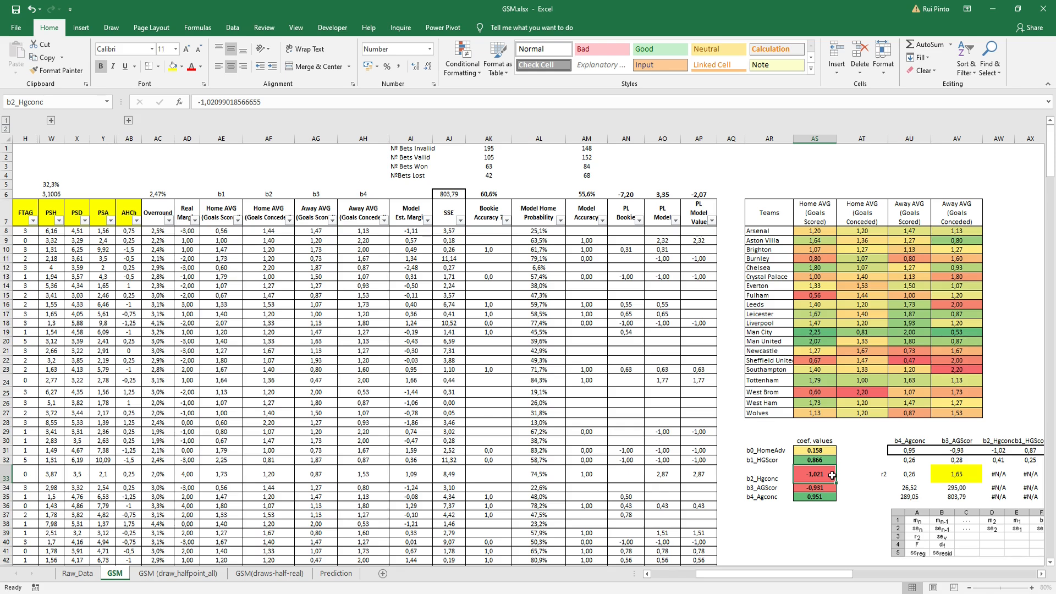
drag(869, 231, 868, 415)
drag(819, 234, 827, 403)
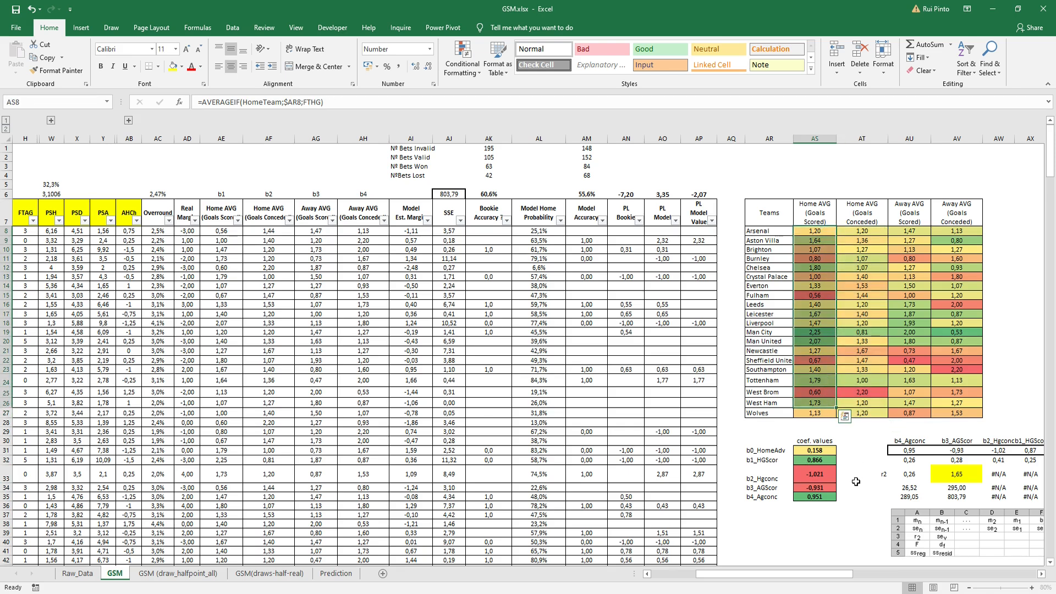
Step: Examine the b3_AGScor and b4_Agconc coefficients against the away goals scored and conceded averages, and recheck the home-goal coefficients
click(827, 487)
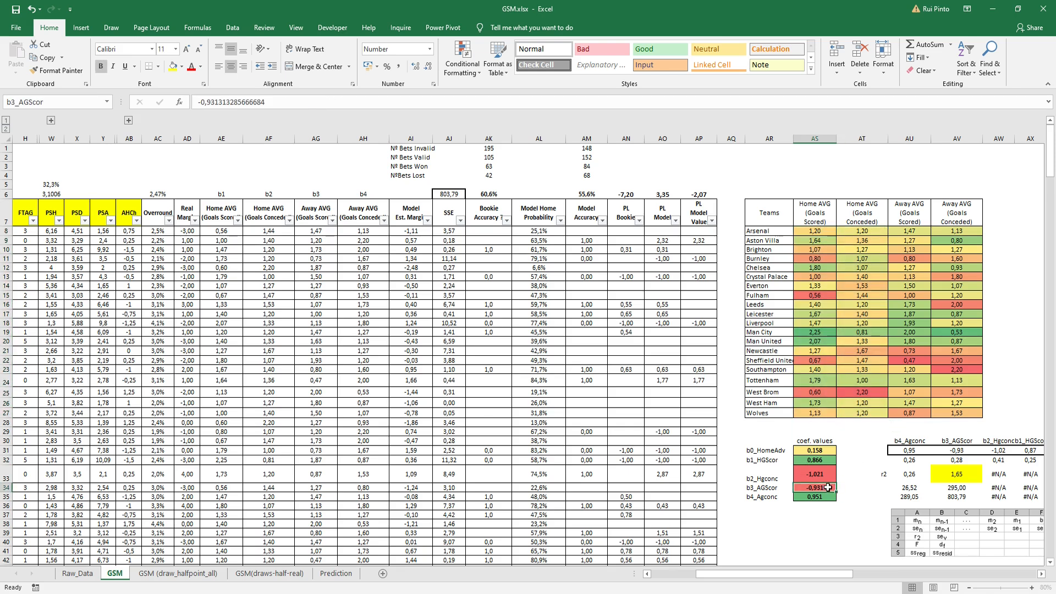
drag(880, 234, 908, 410)
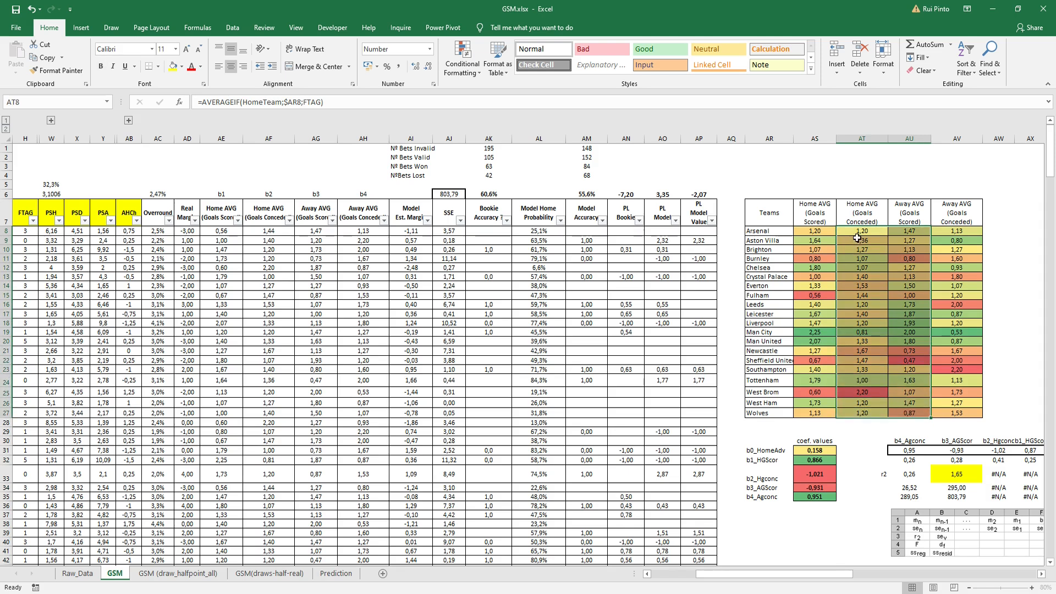
drag(861, 231, 879, 408)
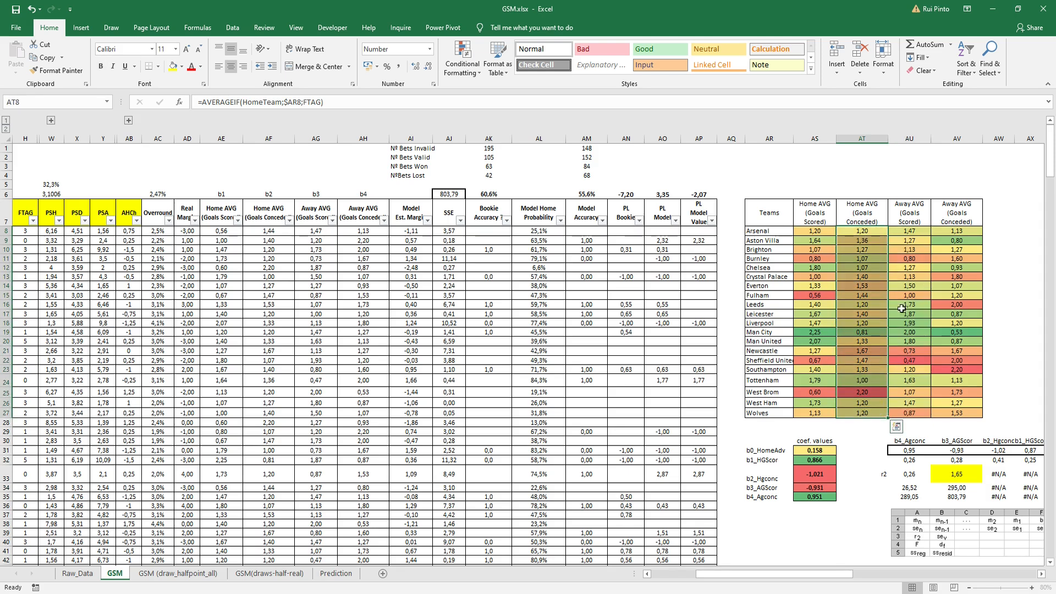
drag(914, 232, 917, 415)
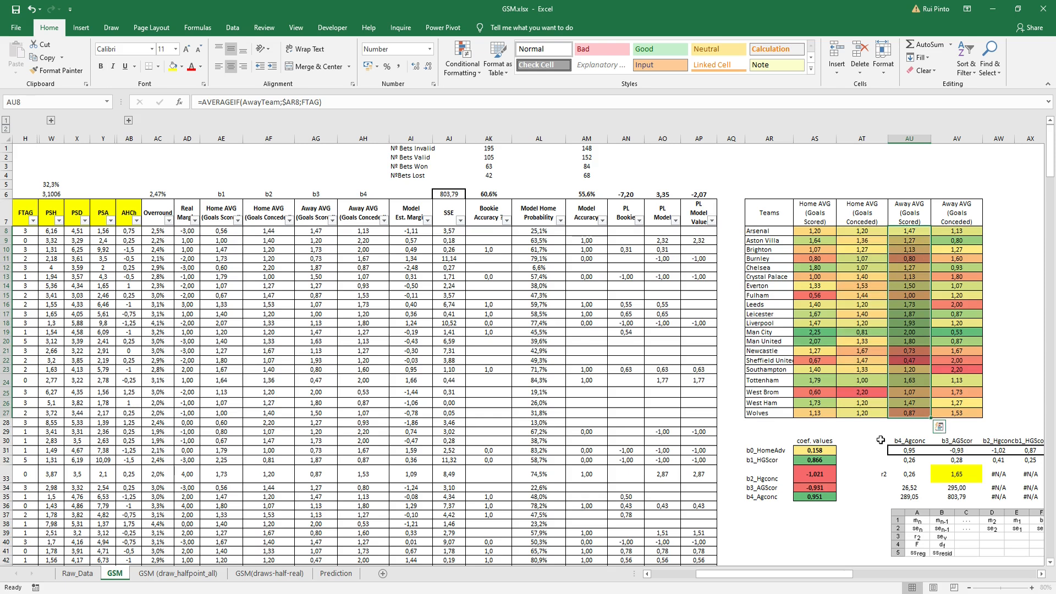
click(823, 473)
click(824, 497)
drag(956, 232, 957, 416)
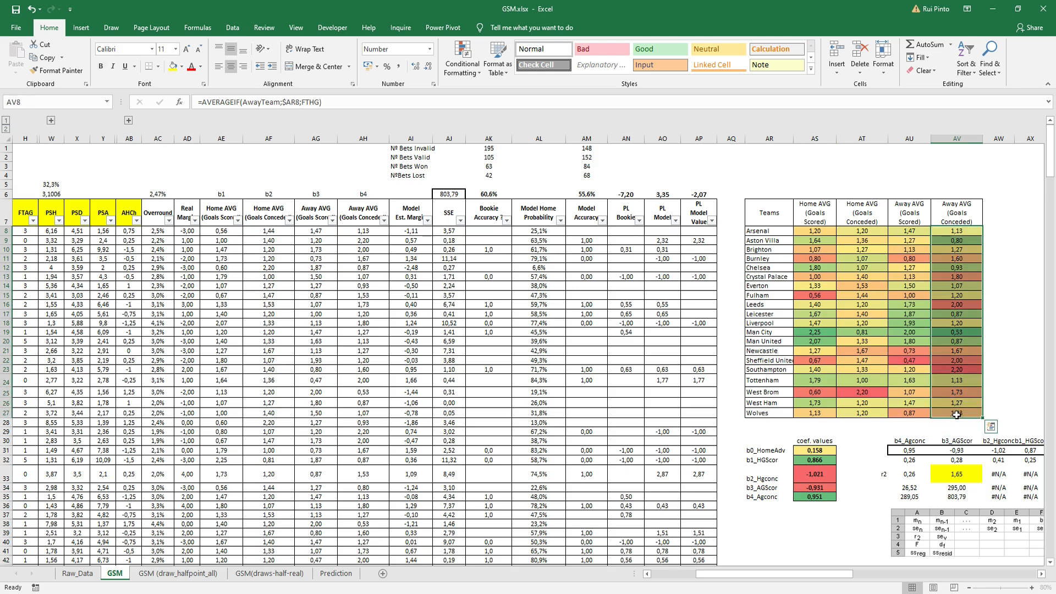
click(828, 461)
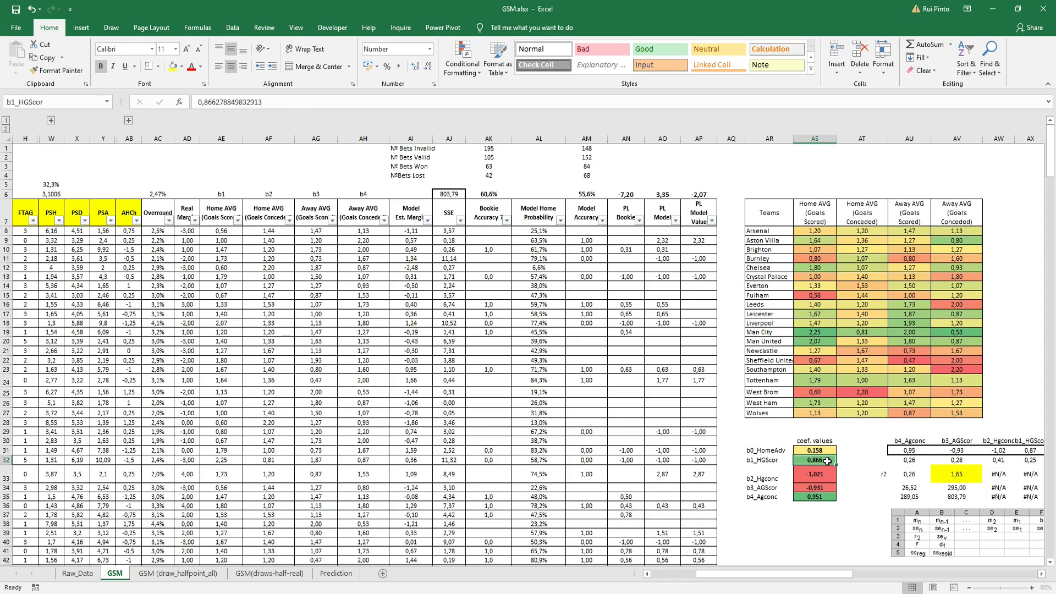
Step: Review the coefficients b0_HomeAdv through b4_Agconc on the GSM (draw_halfpoint_all) sheet for comparison with the GSM sheet
click(181, 574)
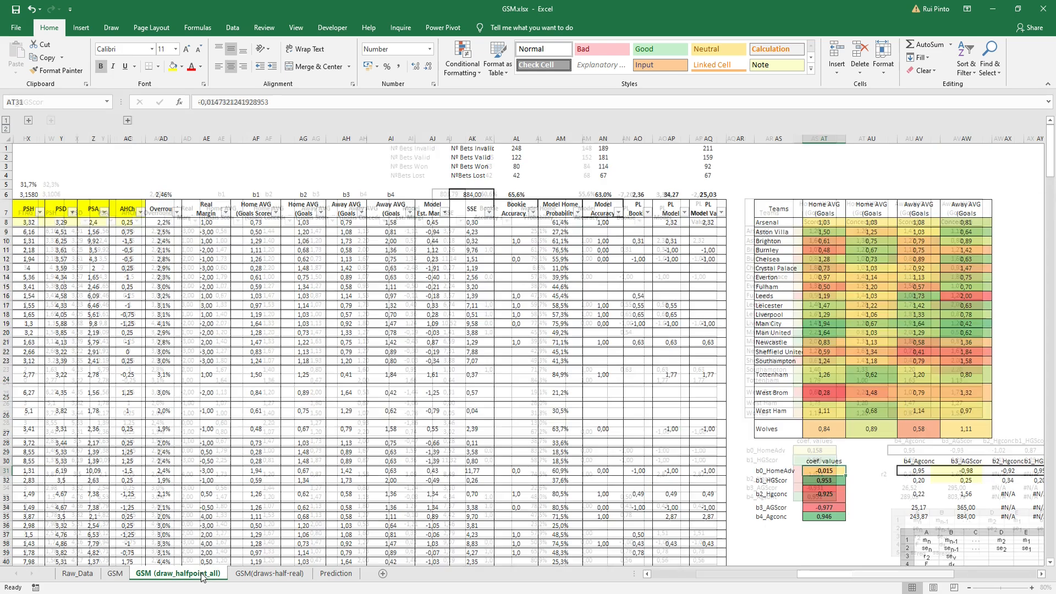
click(765, 391)
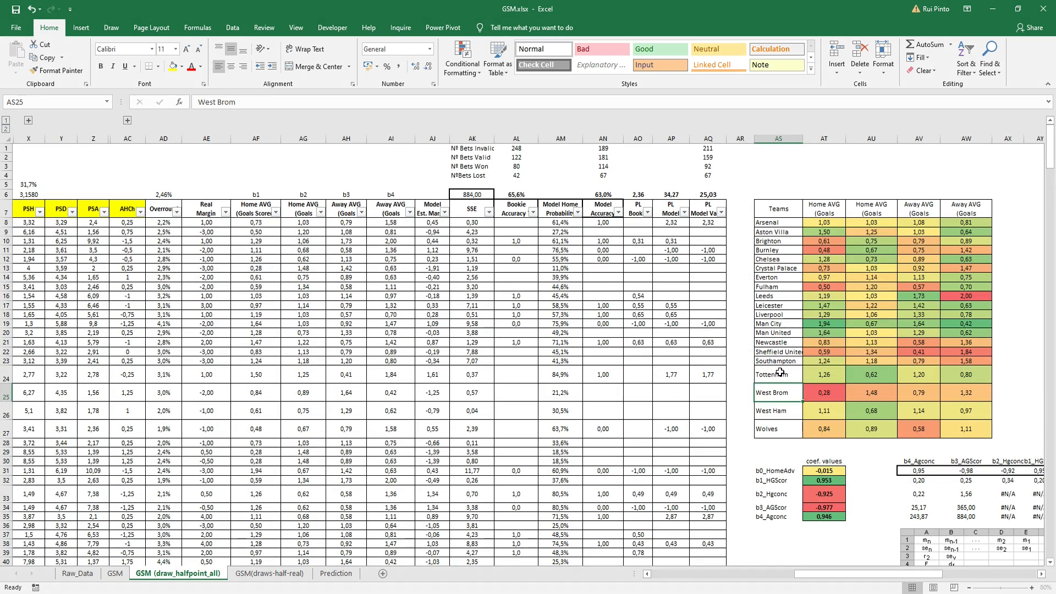
click(827, 470)
click(833, 481)
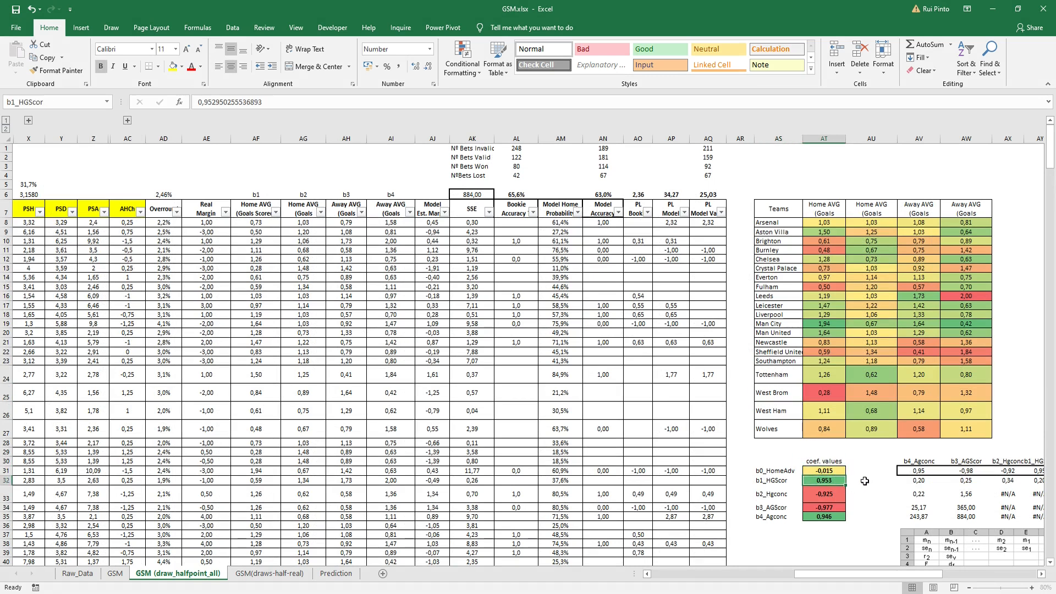
click(836, 493)
click(829, 507)
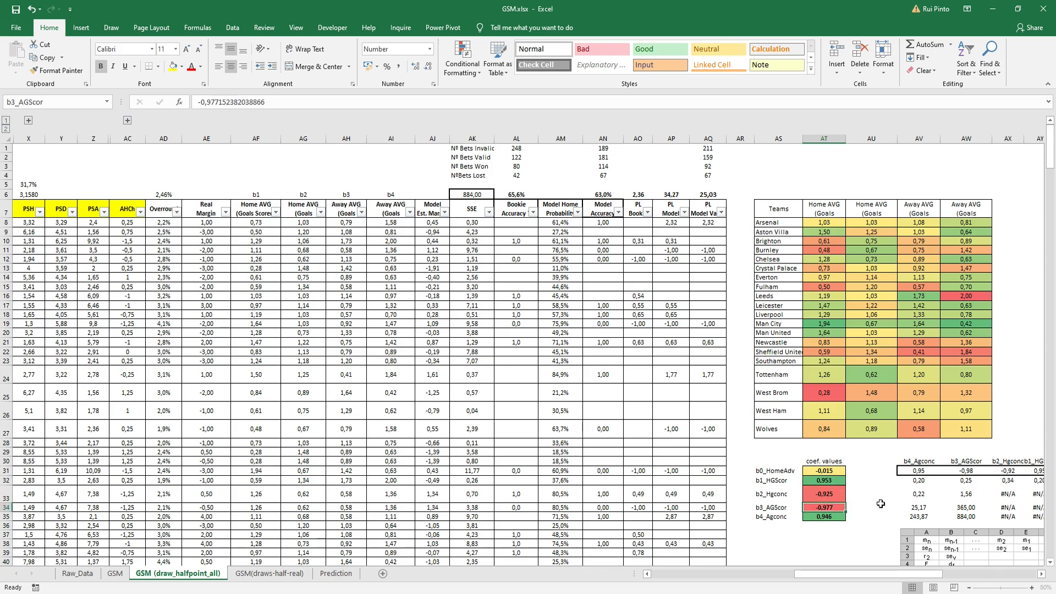
click(822, 498)
click(840, 519)
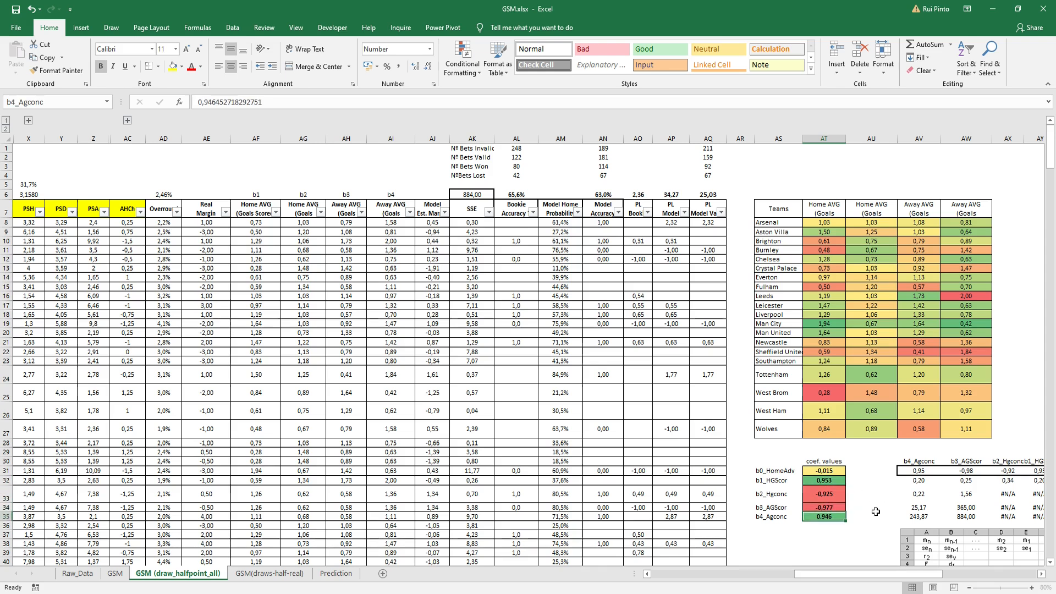
Step: Examine the b3_AGScor coefficient alongside the teams' away goals scored averages, and review coefficients b1_HGScor through b4_Agconc
click(832, 507)
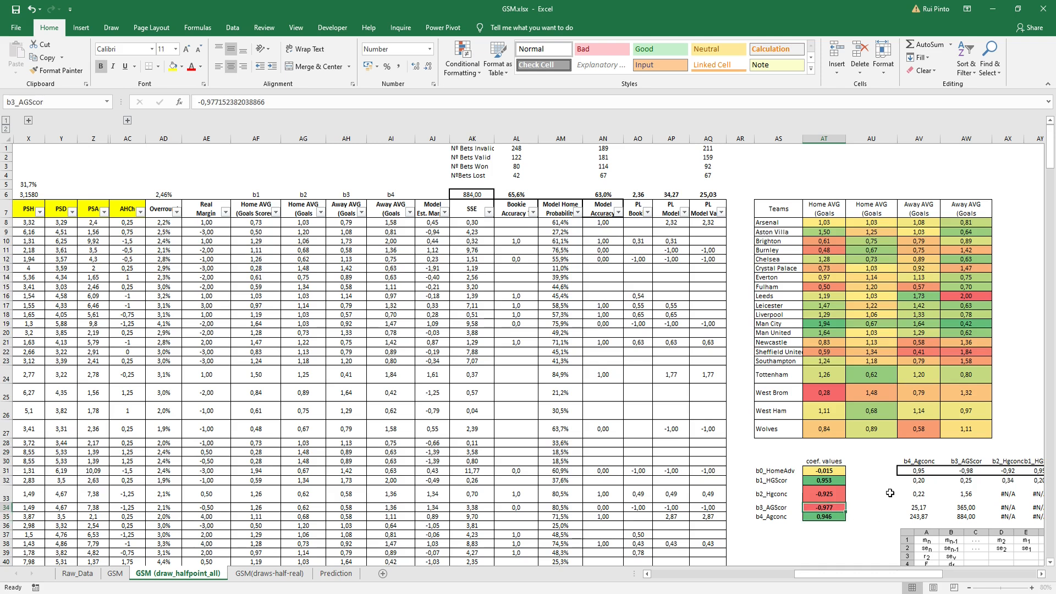
drag(922, 223, 928, 421)
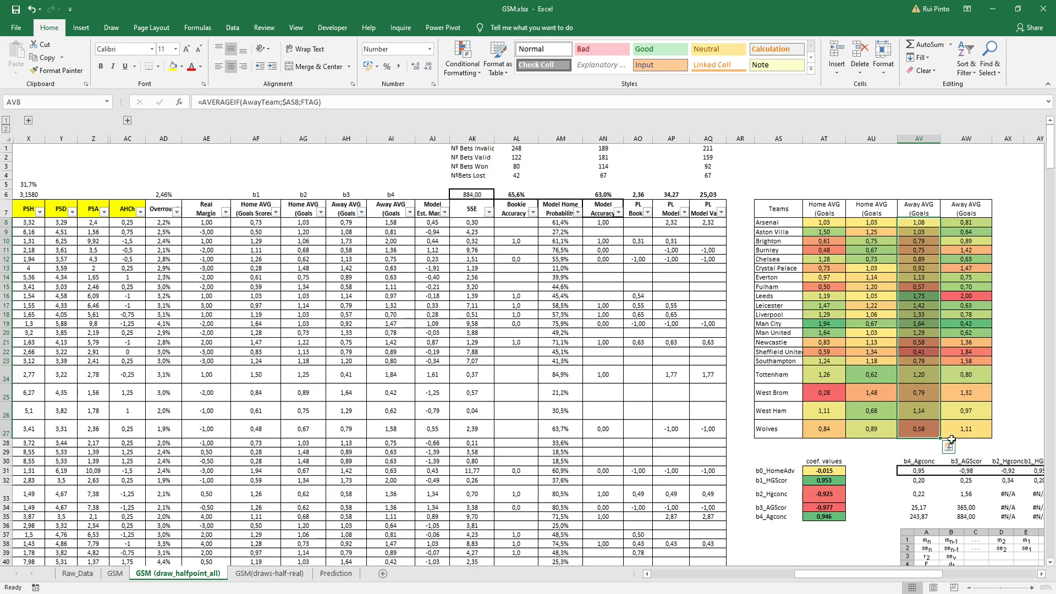
drag(828, 480, 837, 514)
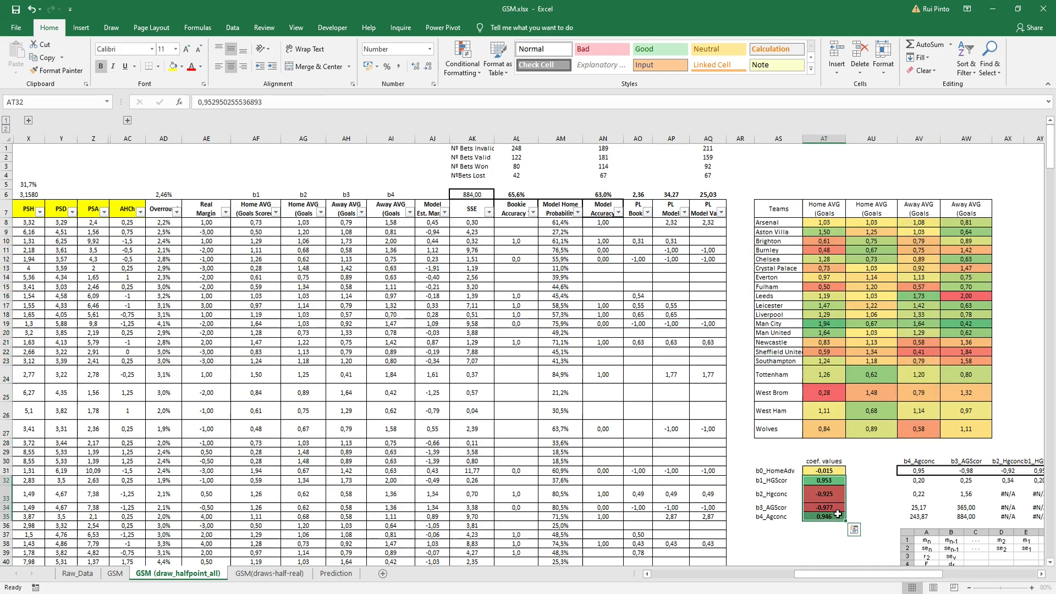
click(715, 184)
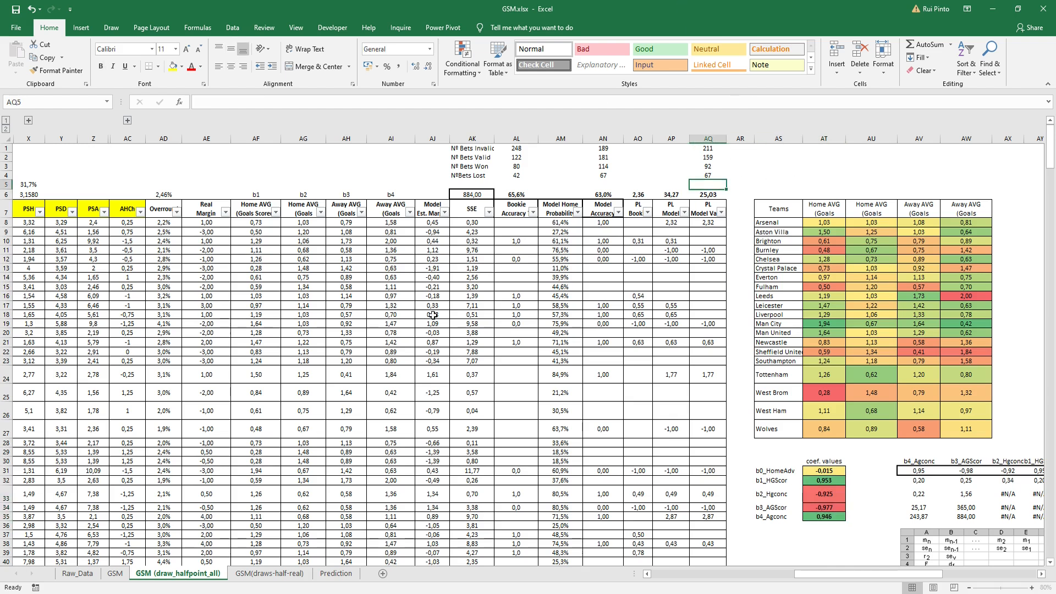
click(503, 358)
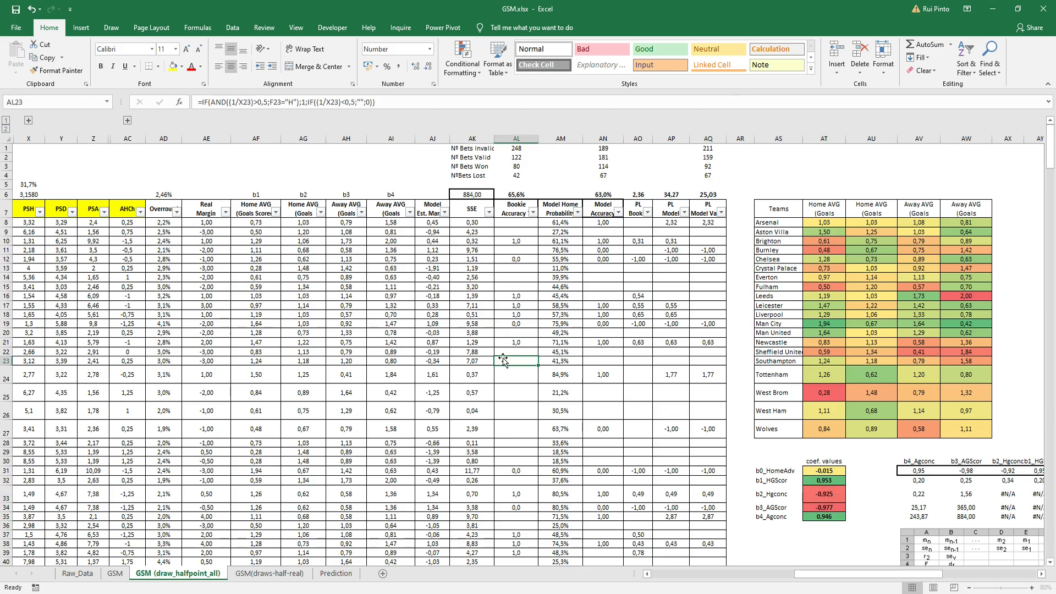
Step: Compare the Bookie Accuracy and Model Accuracy totals on GSM (draw_halfpoint_all) with those on the GSM sheet
drag(871, 573, 677, 583)
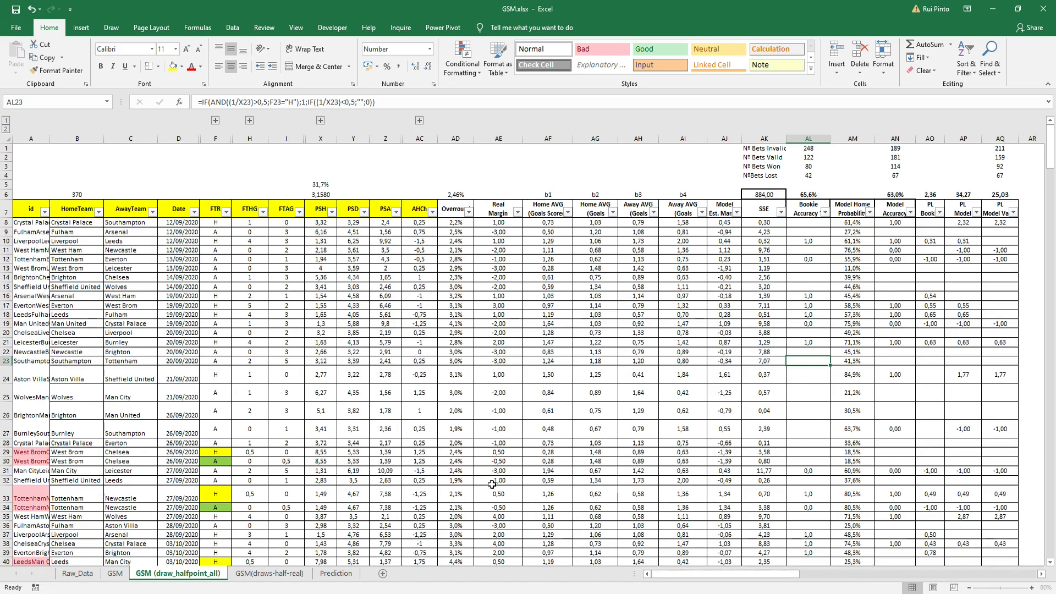
drag(721, 576, 865, 573)
click(575, 361)
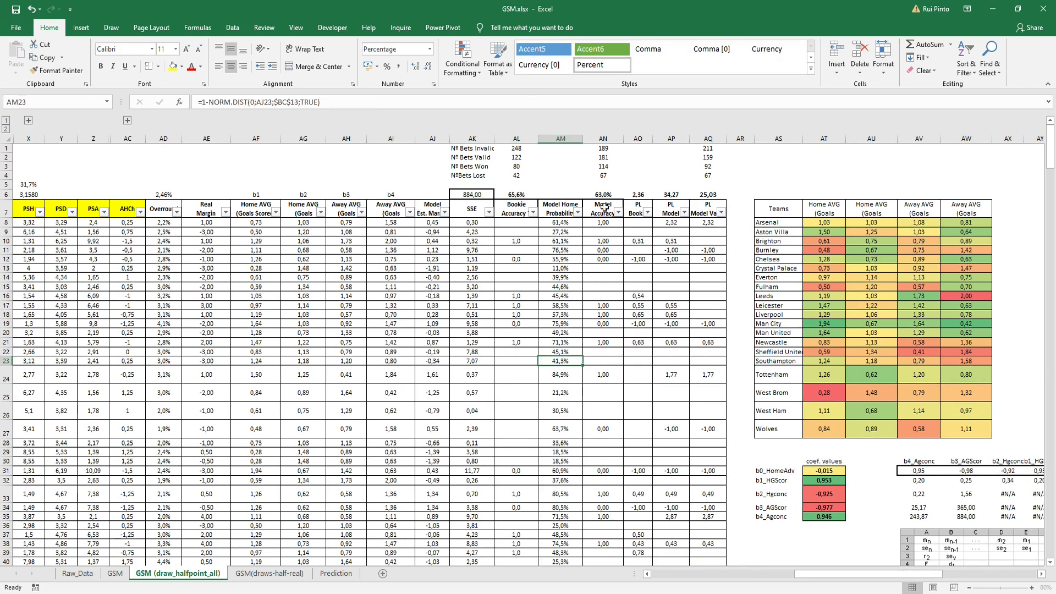
click(528, 195)
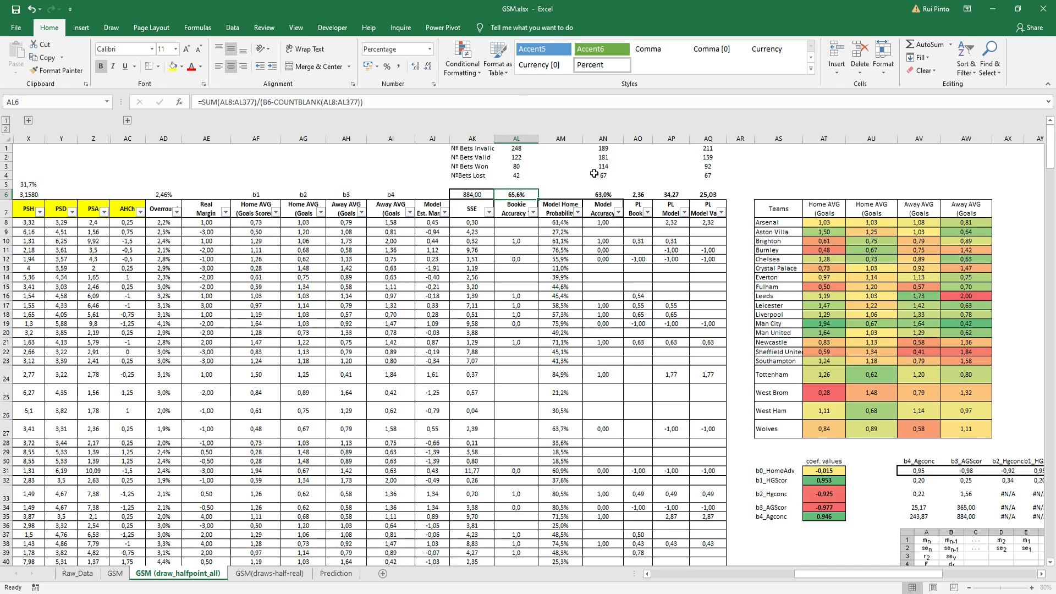
click(612, 193)
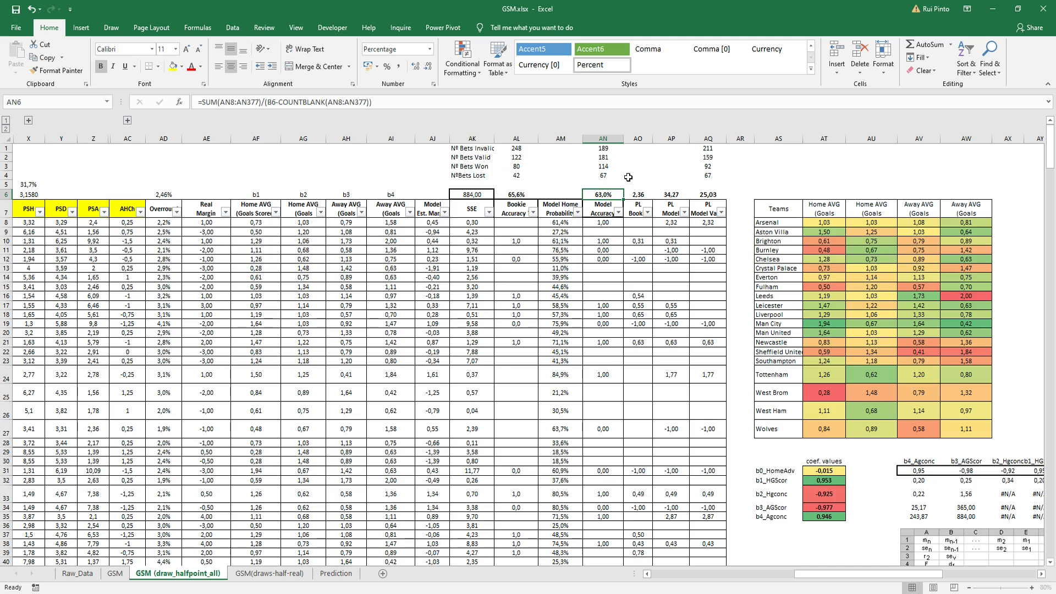
click(115, 573)
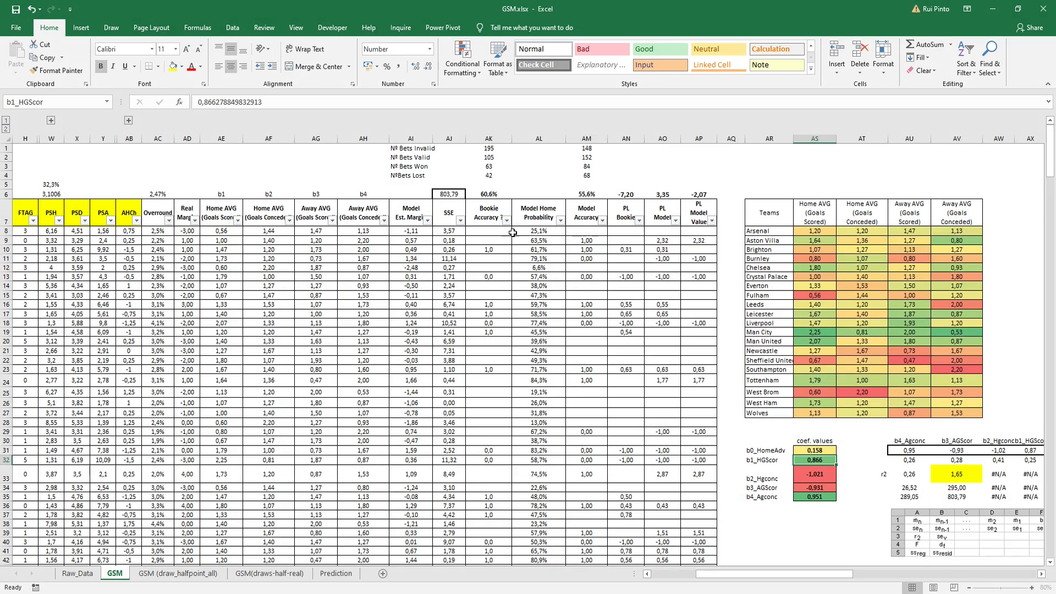
click(178, 573)
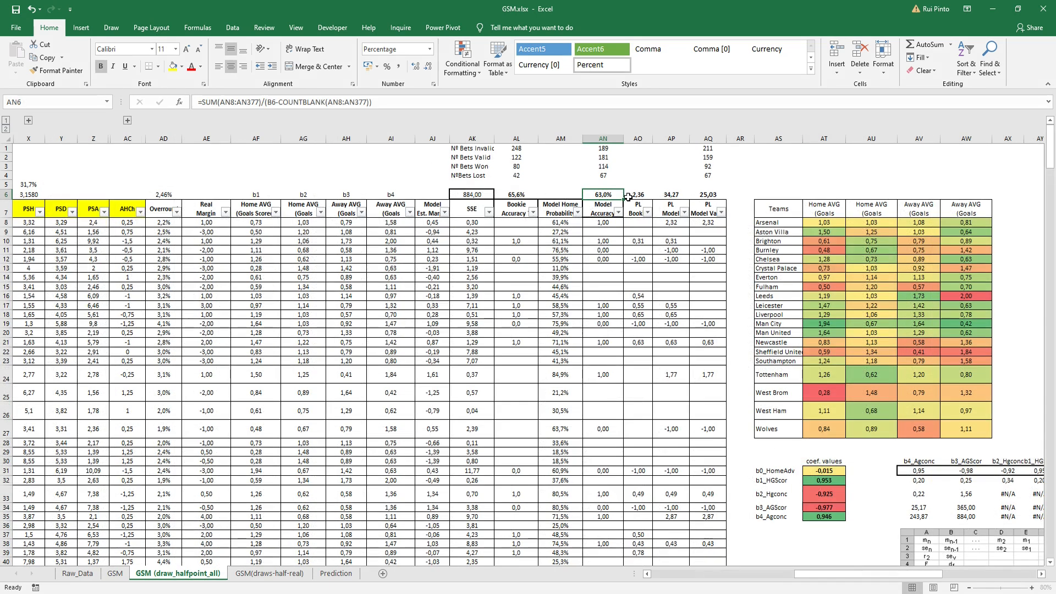
Step: Inspect the match count formula above HomeTeam and the PL Bookie total on the GSM (draw_halfpoint_all) sheet
drag(885, 574, 646, 562)
click(92, 196)
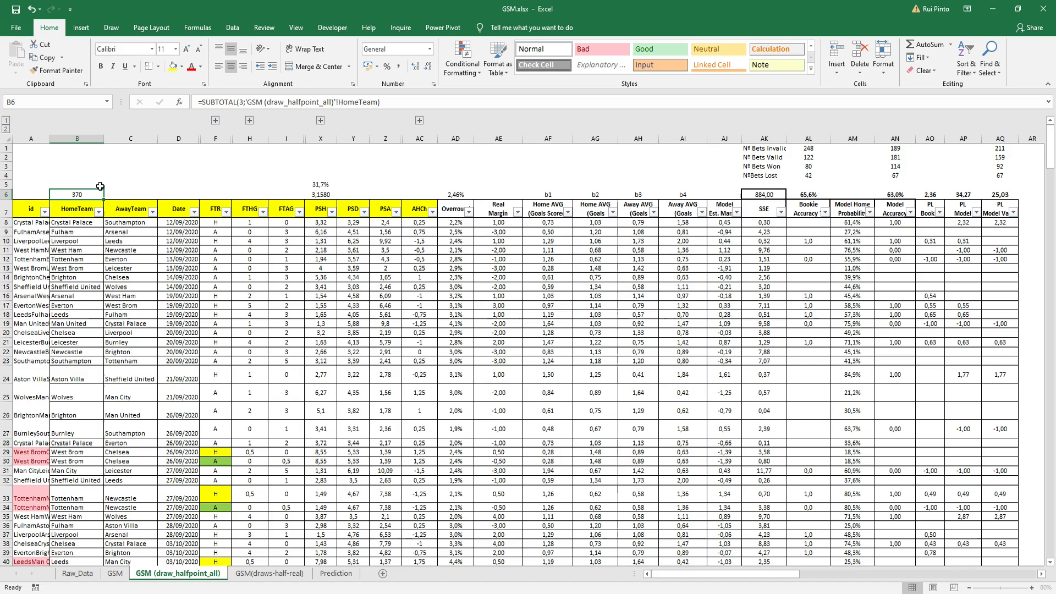
click(632, 184)
drag(774, 575, 797, 573)
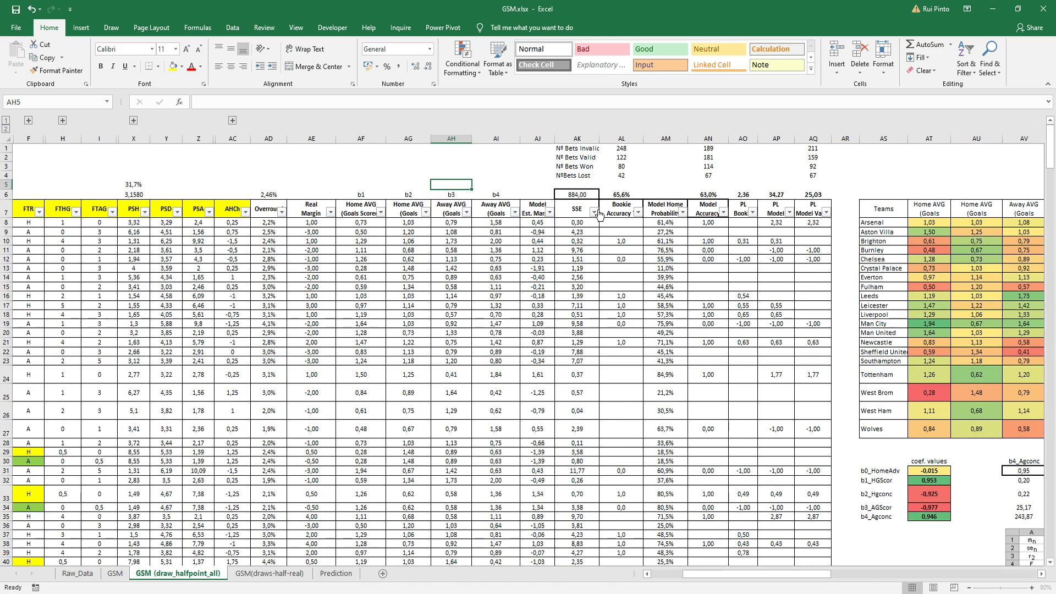
click(742, 194)
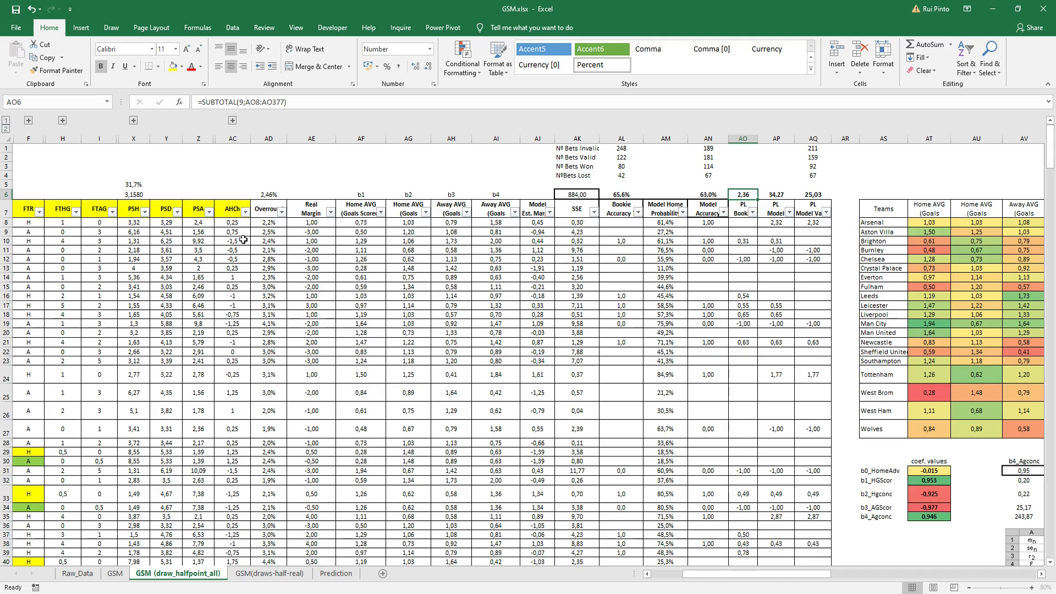
Step: Filter the PL Bookie column to hide the matches with blank values
click(753, 212)
drag(747, 334, 750, 400)
click(653, 403)
click(686, 427)
click(693, 298)
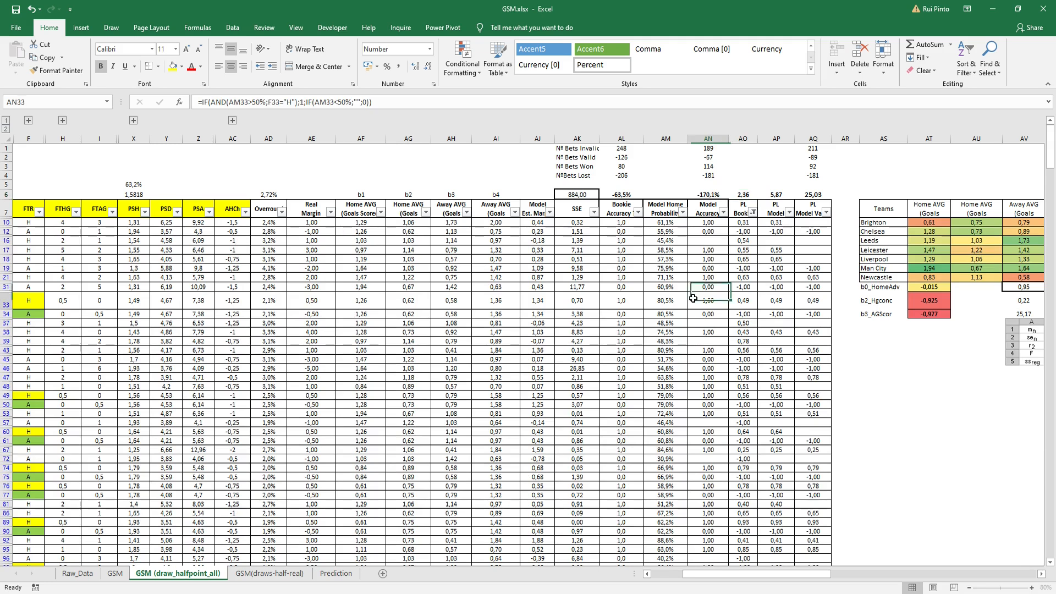
Step: Examine the split draw in rows 33 and 34 and the PL Bookie formulas for its home and away halves
drag(7, 300, 6, 314)
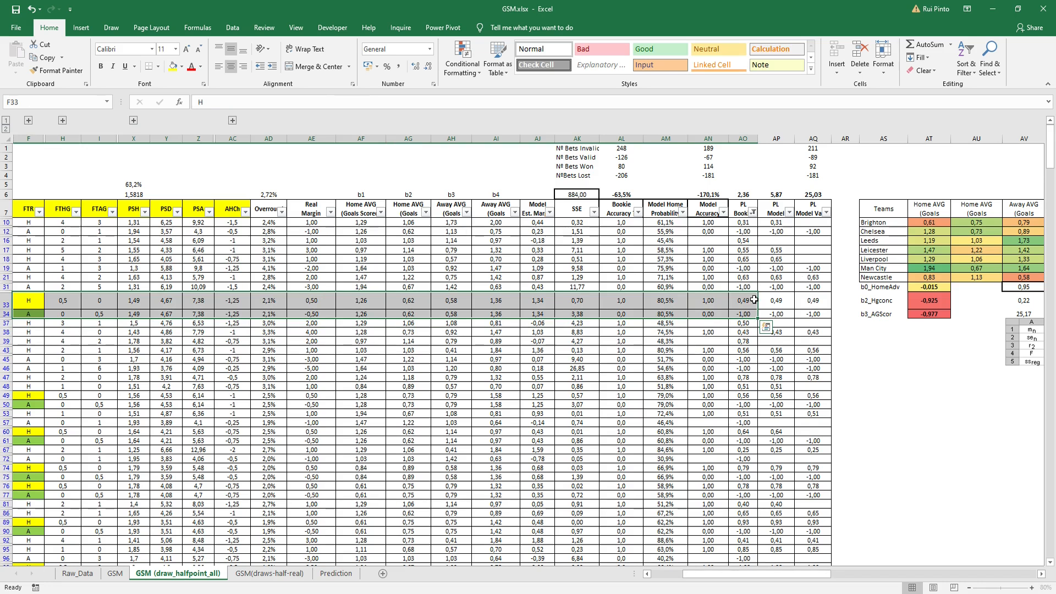
click(746, 314)
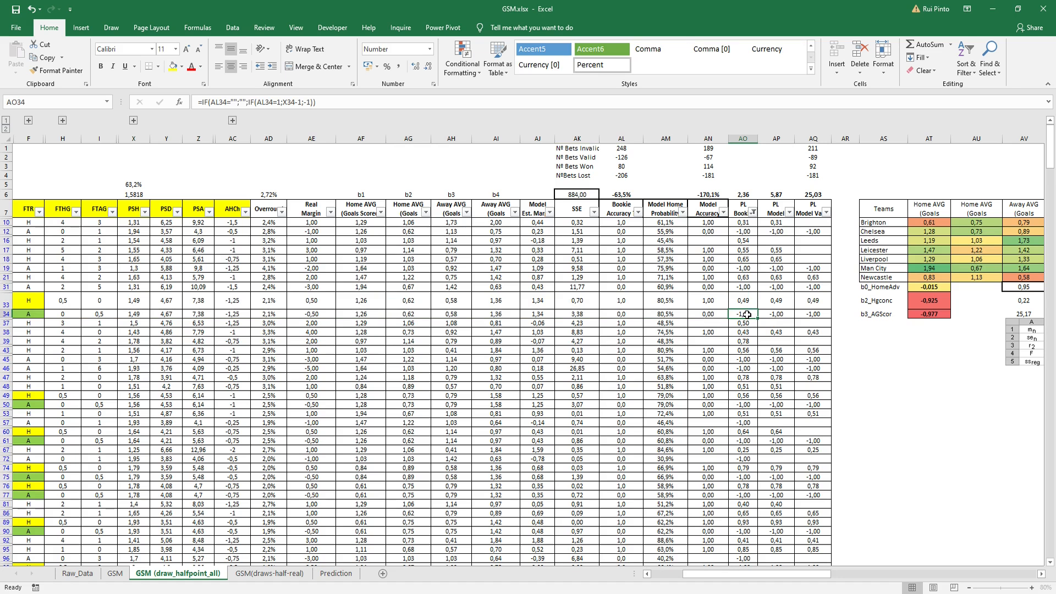
drag(744, 300, 746, 312)
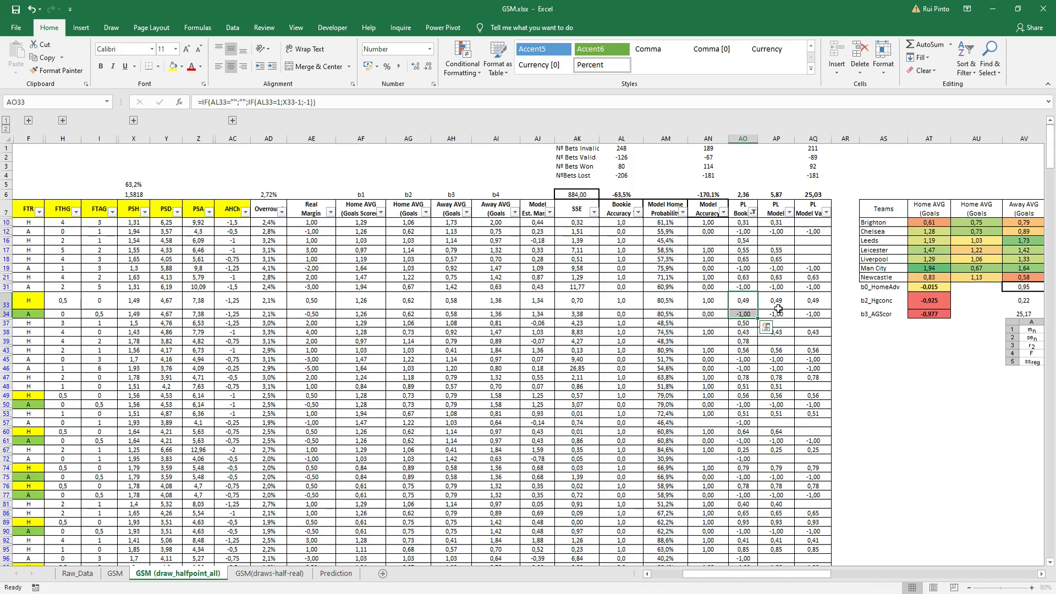
Step: Remove the PL Bookie filter by selecting all values again, including blanks
click(753, 213)
mouse_move(676, 297)
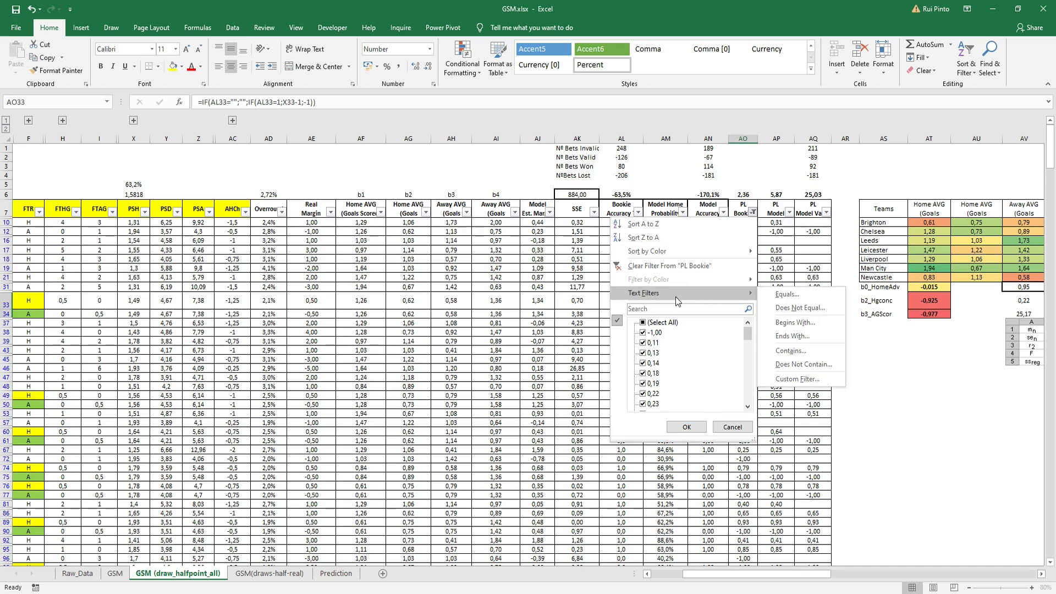
click(651, 323)
click(687, 427)
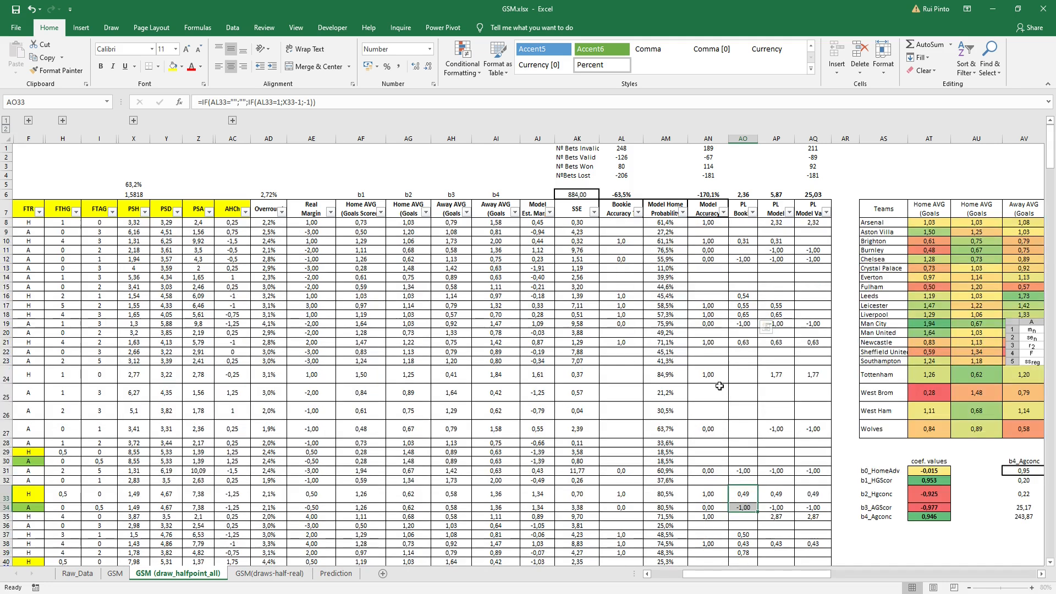
click(743, 295)
Step: Review the PL Model total with Model Accuracy on GSM (draw_halfpoint_all), and compare it with the GSM sheet's PL Model total
click(781, 195)
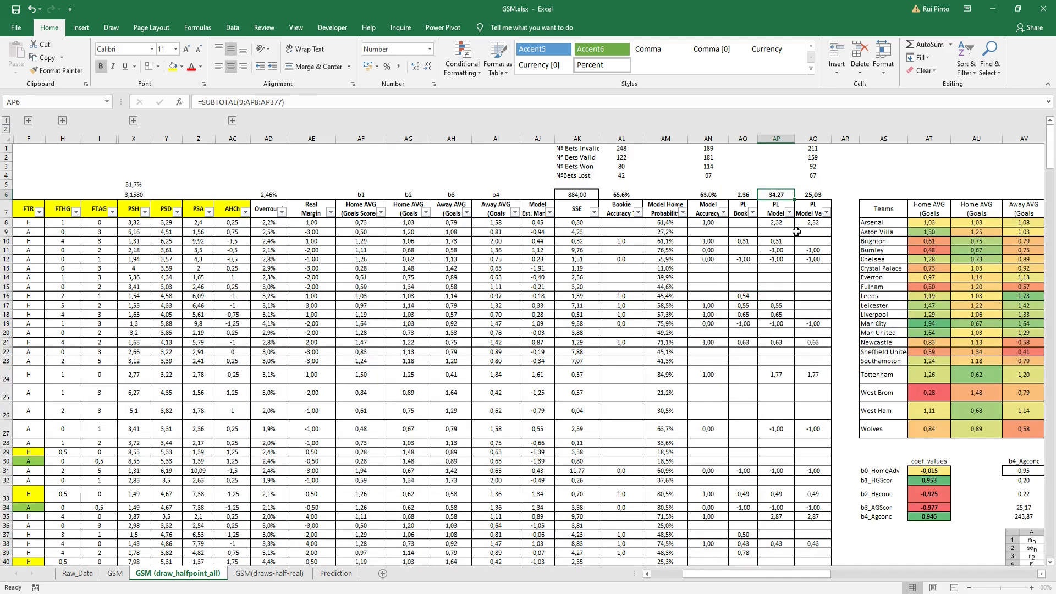
click(791, 275)
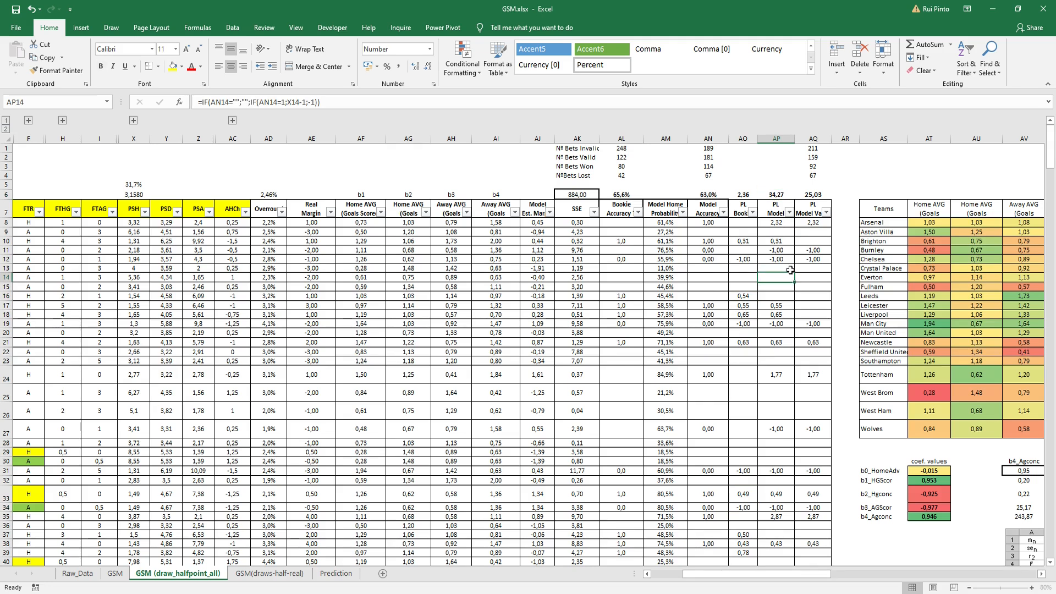
click(711, 194)
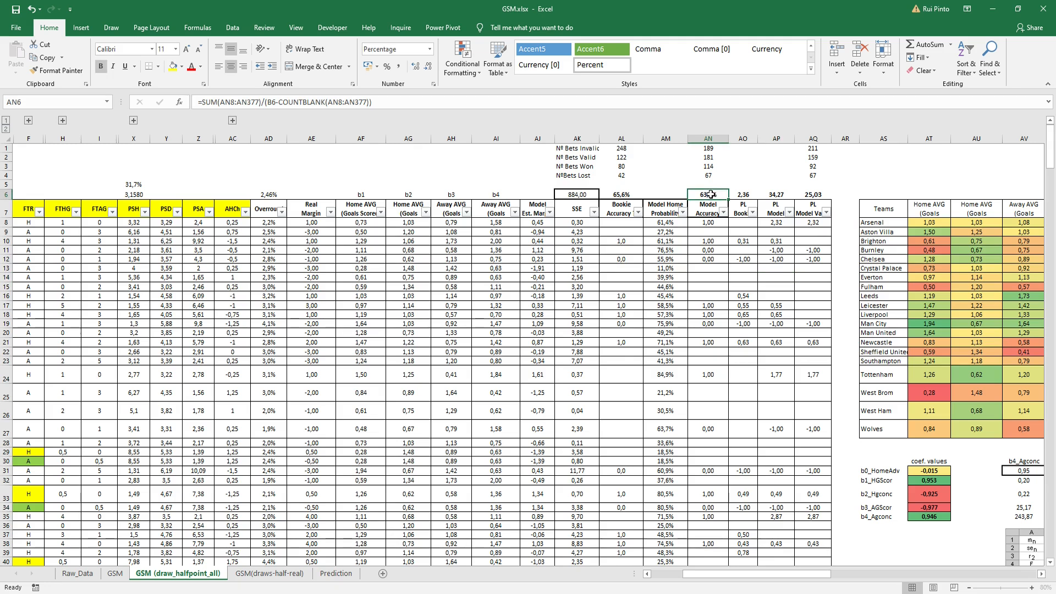
click(774, 192)
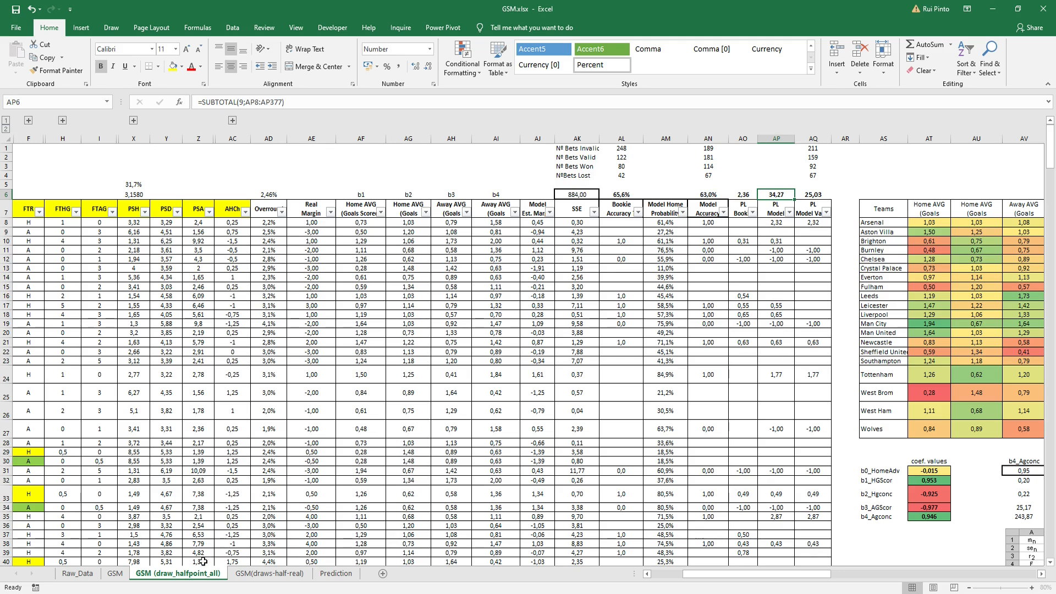
click(117, 574)
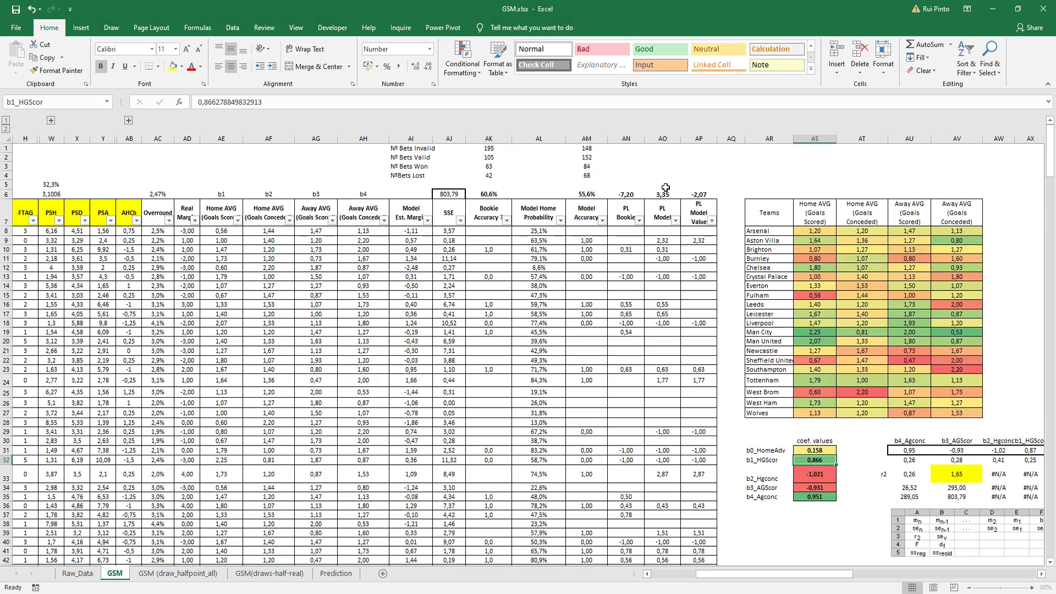
click(187, 574)
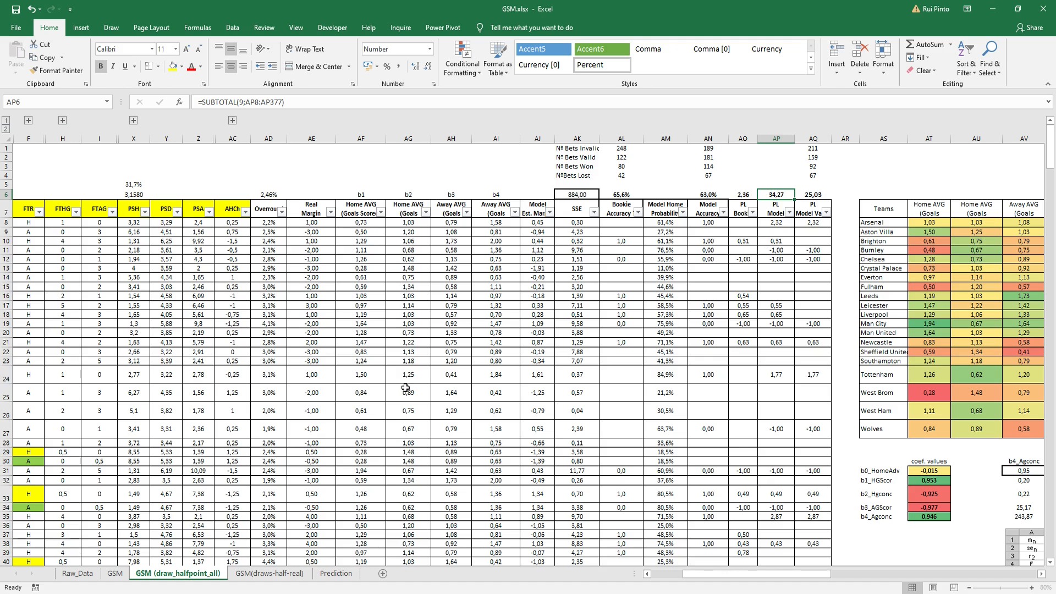
click(780, 183)
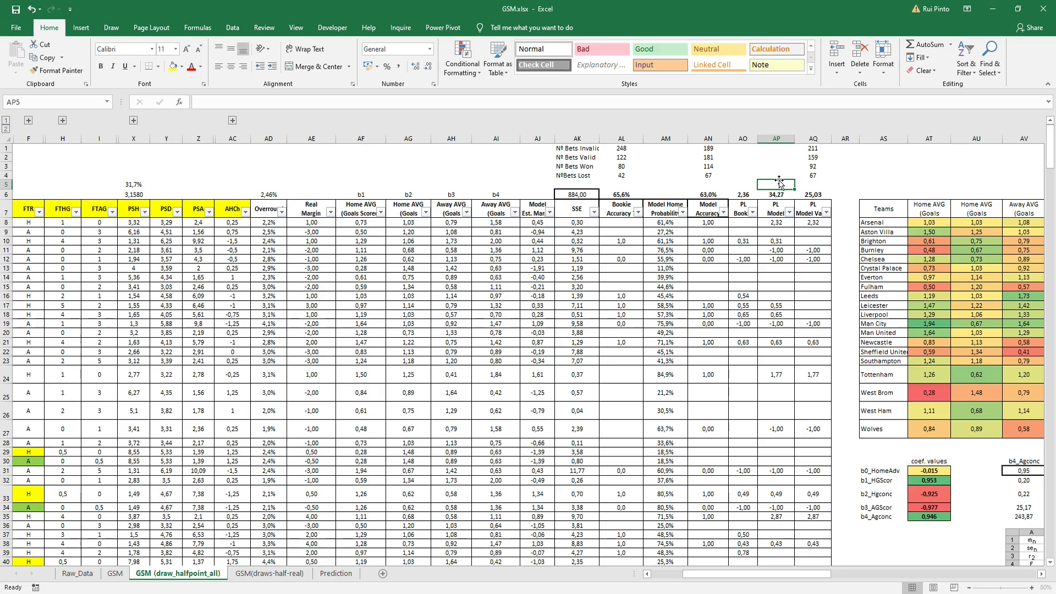
Step: Widen the PL Model Value column so its header text fits
click(748, 220)
click(810, 210)
click(813, 194)
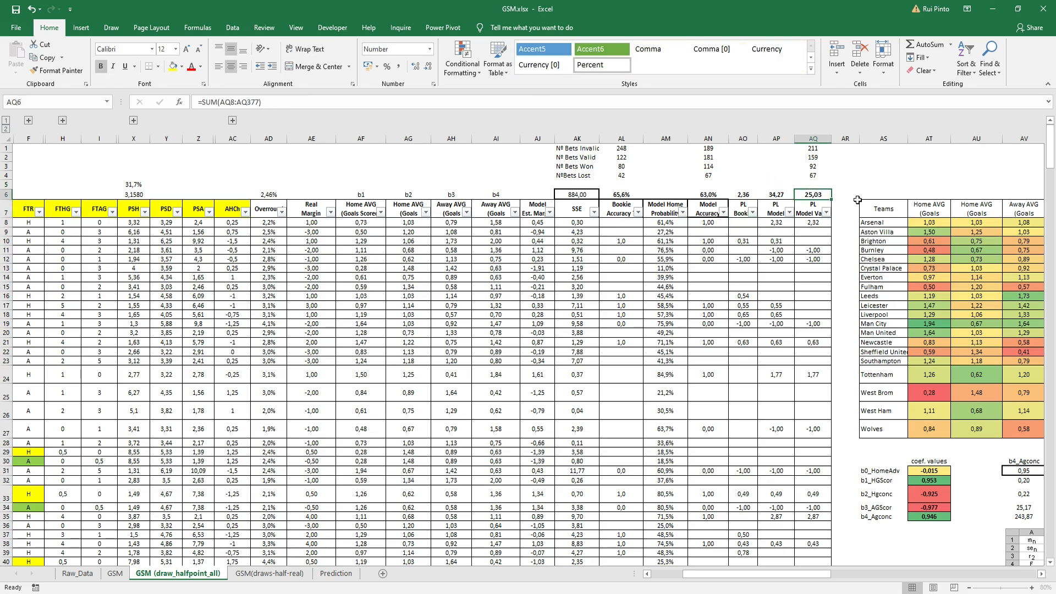
double_click(832, 138)
drag(849, 138, 842, 139)
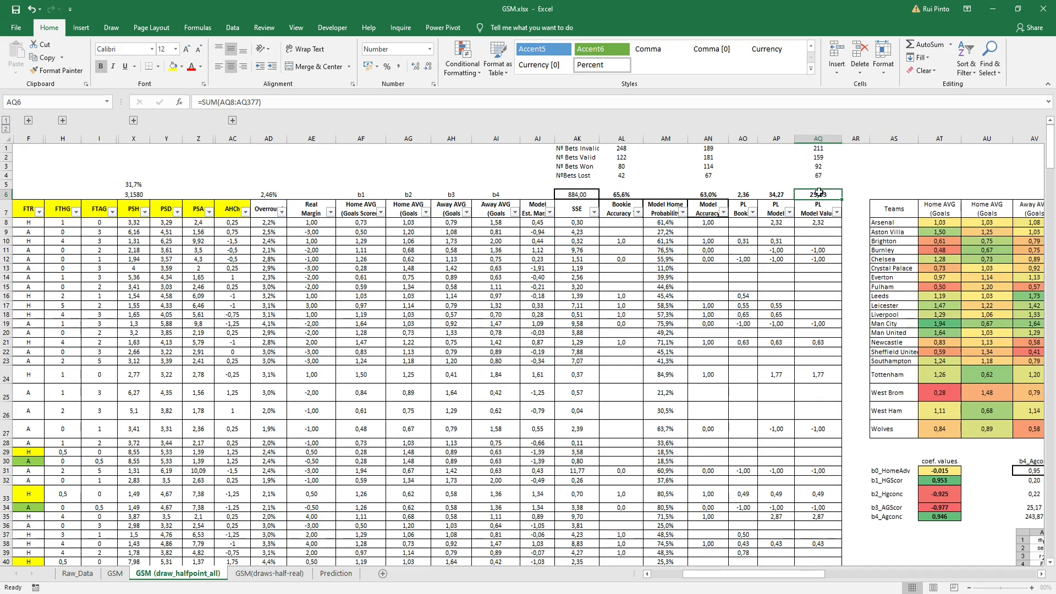
Step: Examine the invalid bets count and the accuracy formula above Model Accuracy, along with the split-draw match rows
click(779, 182)
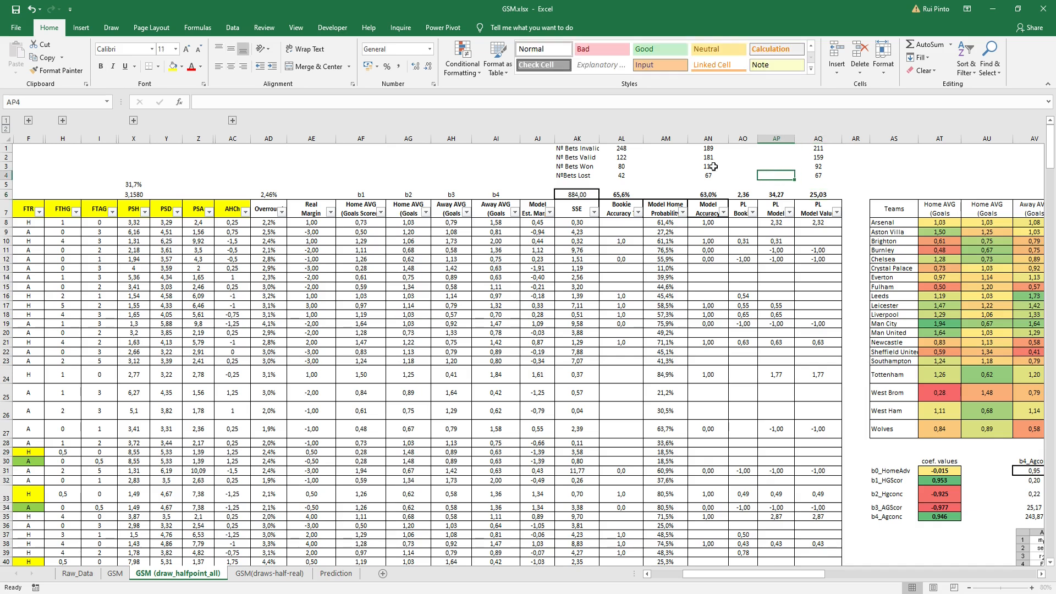
click(713, 149)
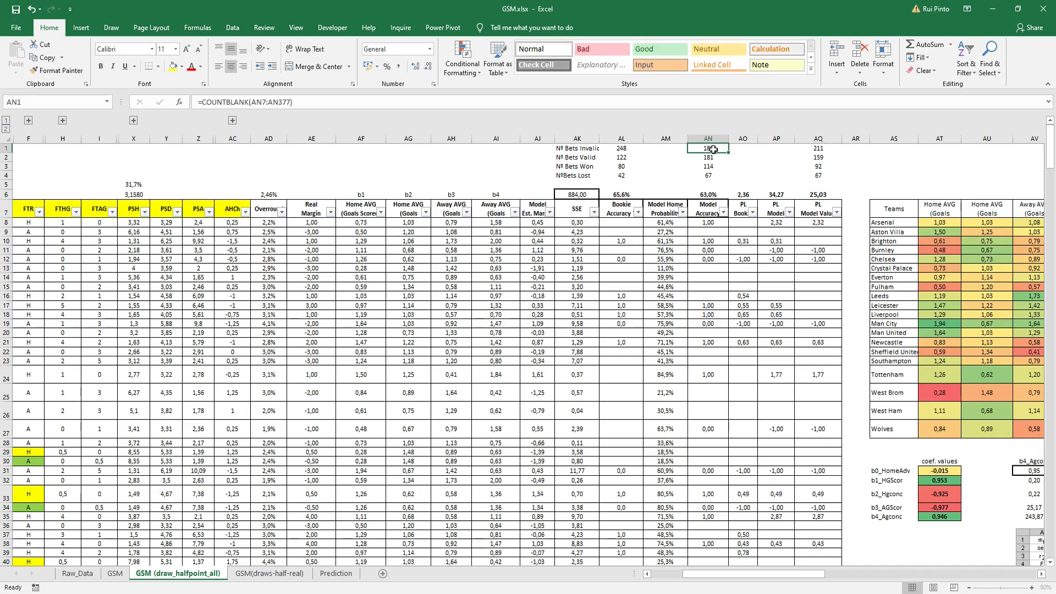
scroll(745, 496, right, 3)
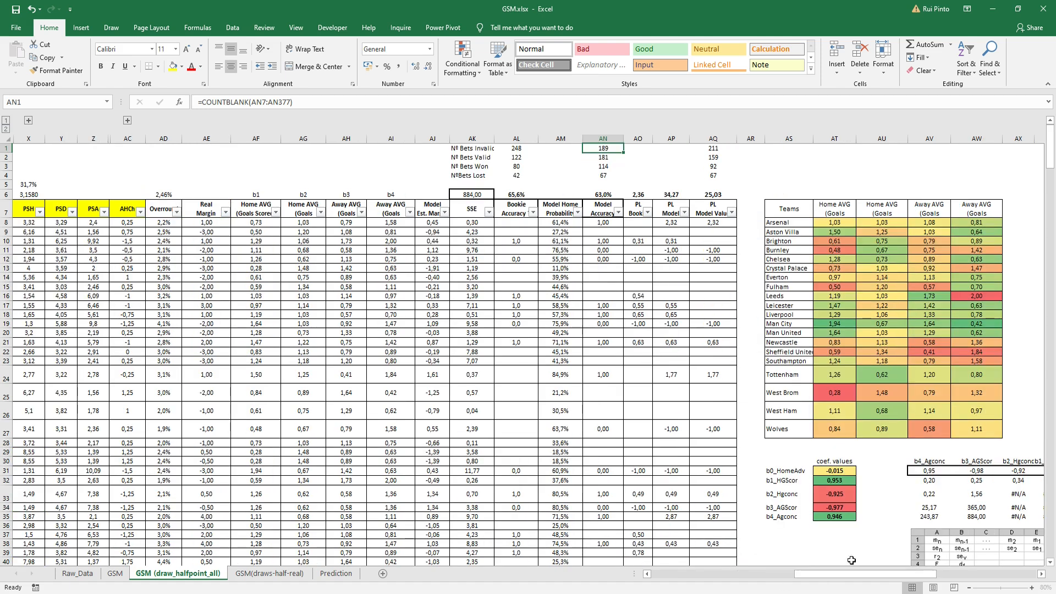
click(800, 392)
drag(825, 575, 673, 572)
click(895, 194)
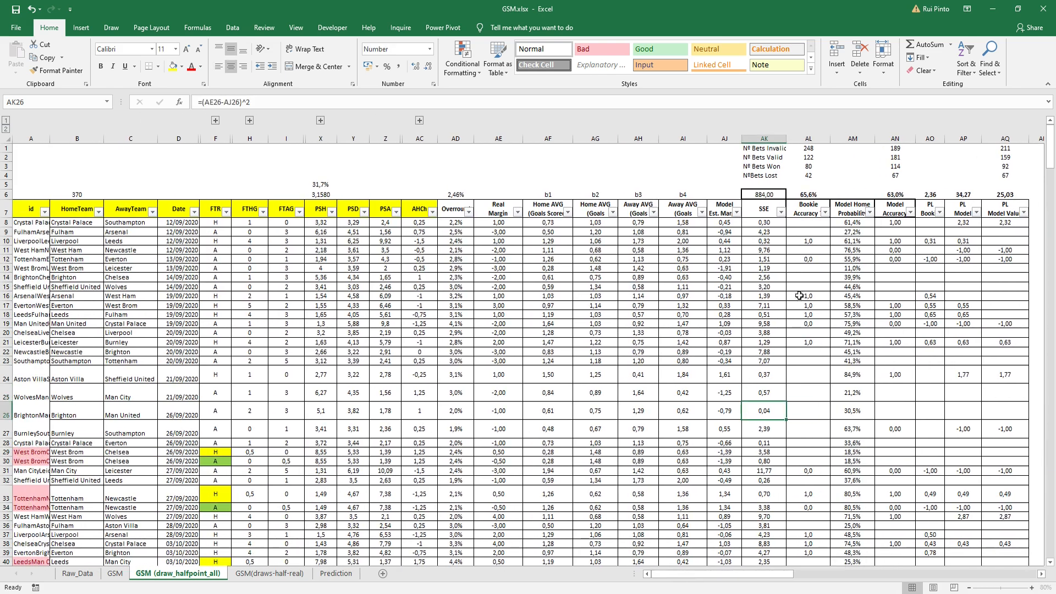
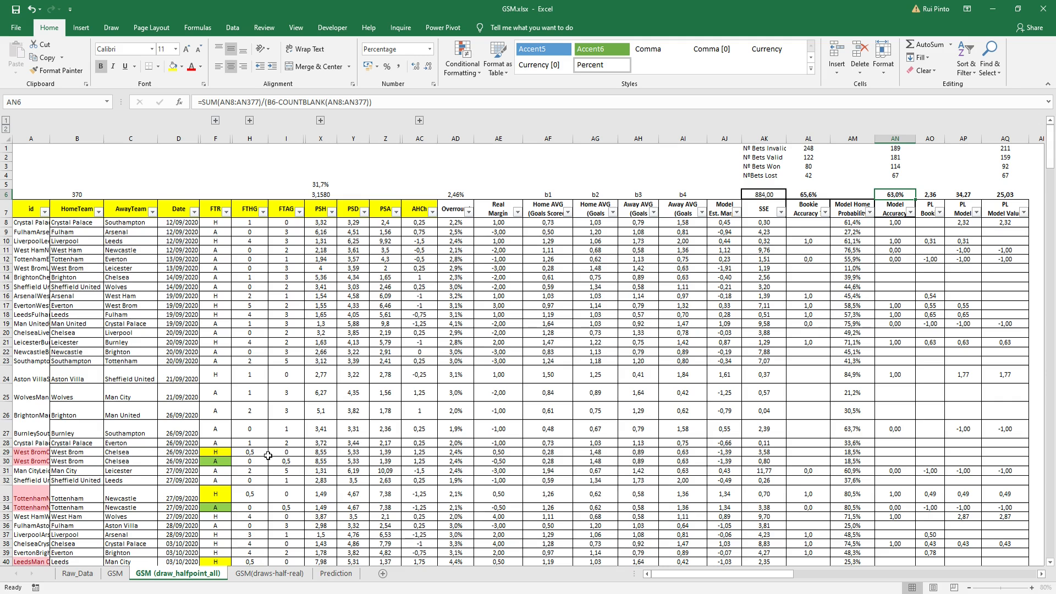
click(592, 186)
drag(782, 573, 830, 574)
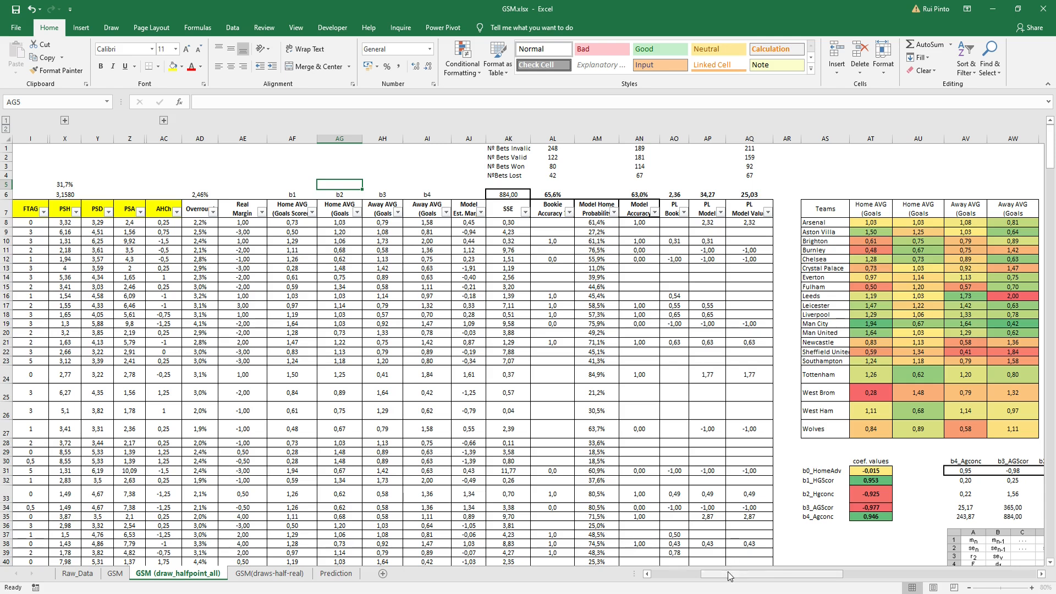
Step: On the GSM(draws-half-real) sheet, highlight the home and away goal cells H29:I30 of the split West Brom–Chelsea draw in yellow
drag(732, 574, 671, 574)
click(434, 432)
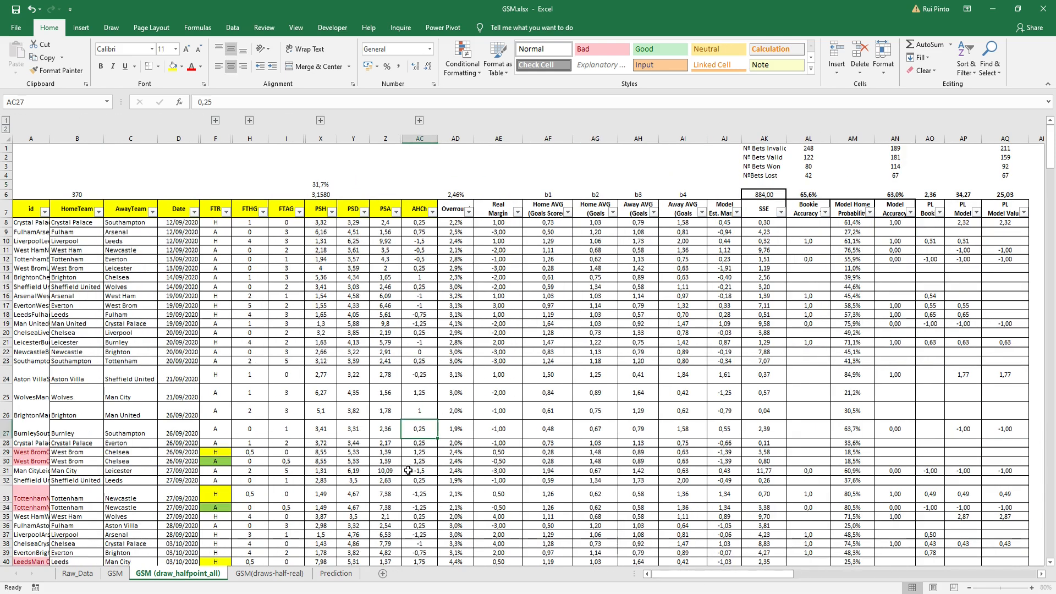
click(269, 574)
click(240, 413)
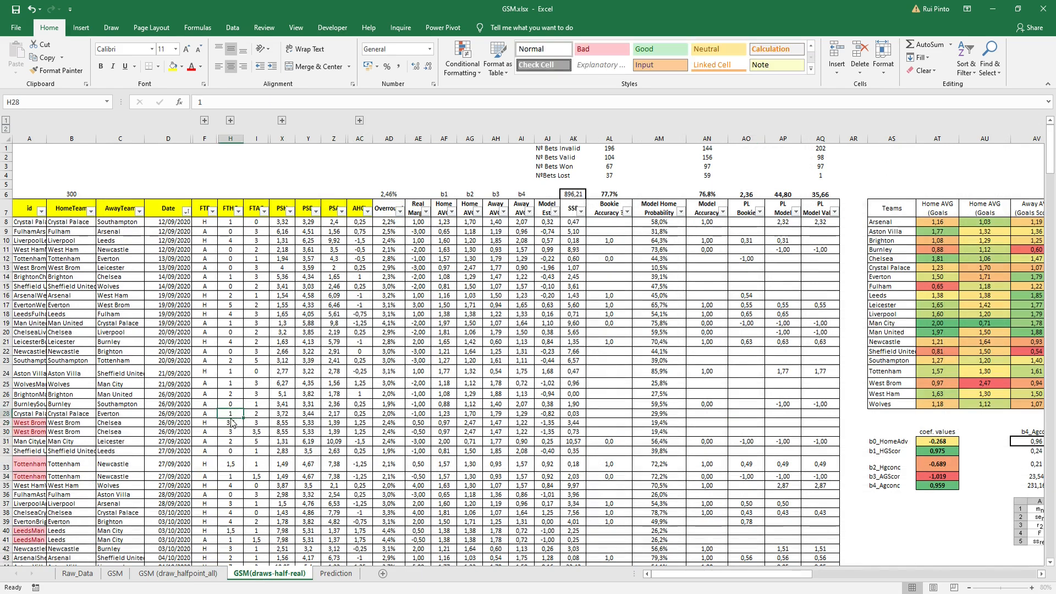
drag(230, 422, 256, 432)
click(174, 66)
click(254, 314)
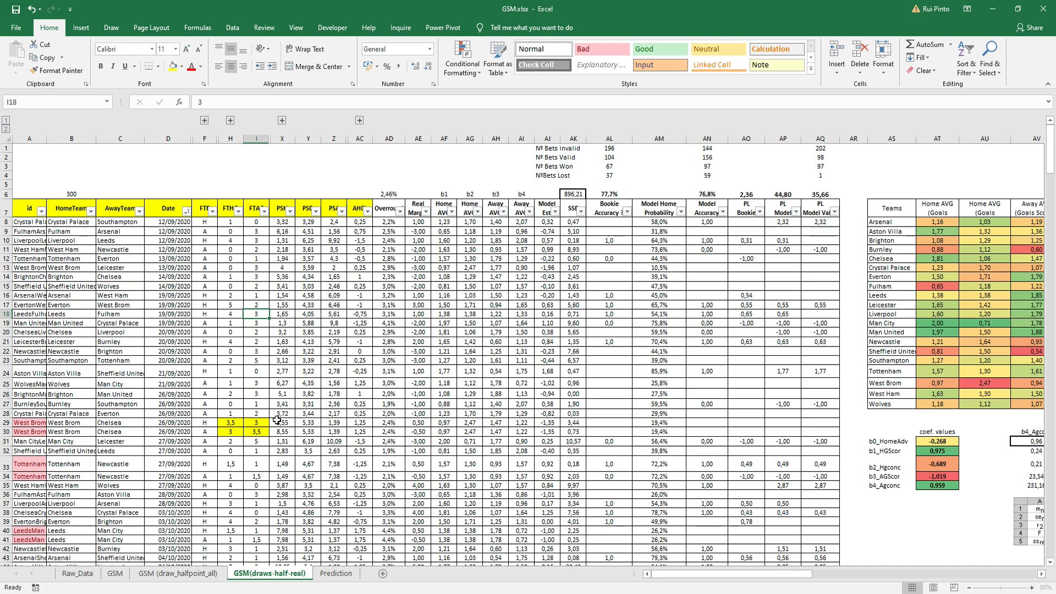
Step: Examine the half-goal scores in the two split West Brom–Chelsea rows
click(241, 422)
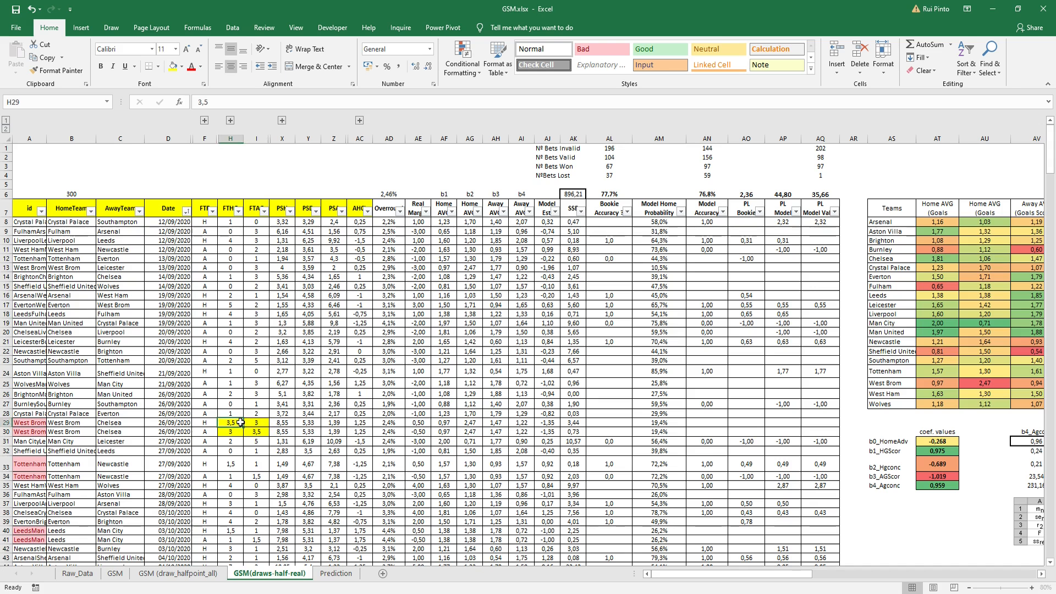
click(258, 431)
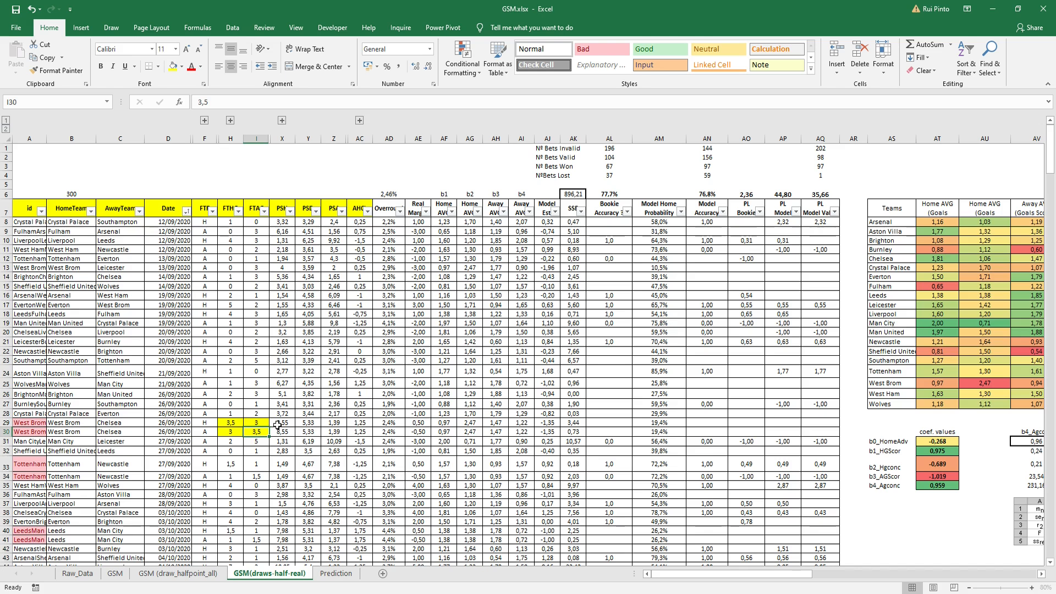
click(363, 352)
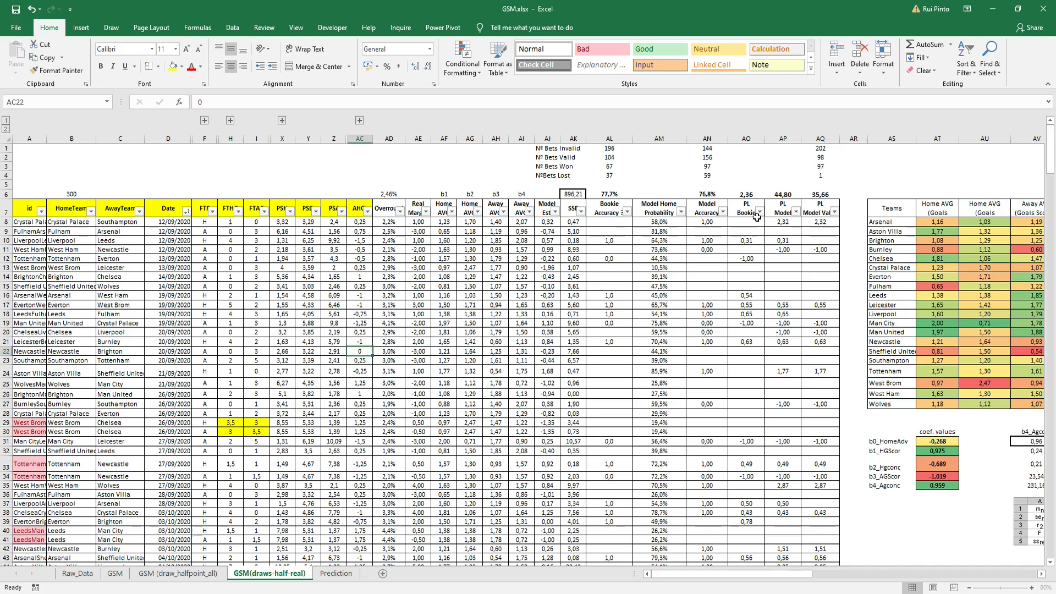
Step: Review the Bookie Accuracy and Model Accuracy formulas and compare their percentages with the GSM (draw_halfpoint_all) sheet
click(630, 194)
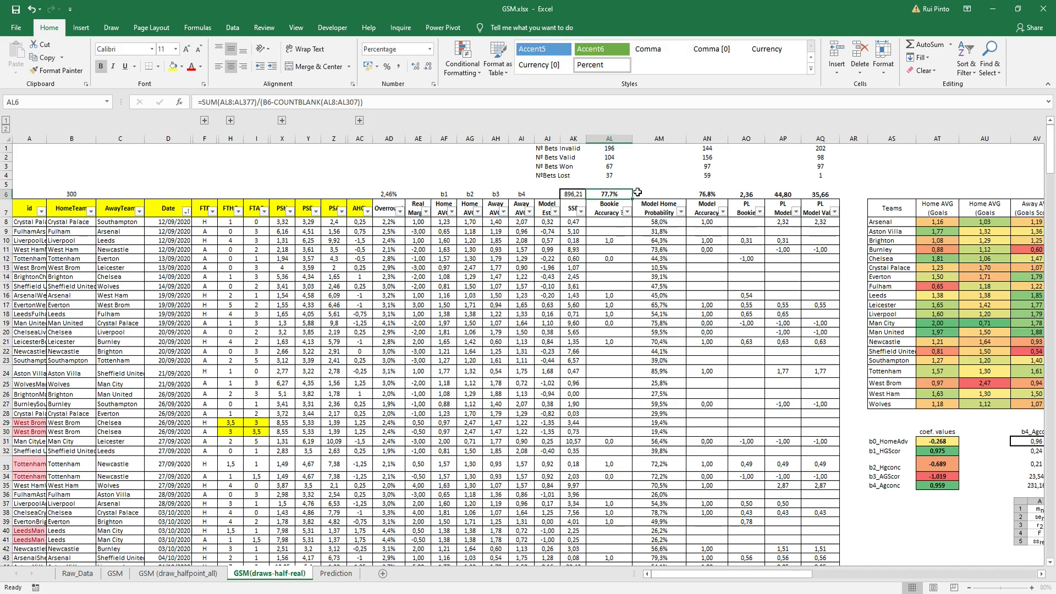
click(696, 194)
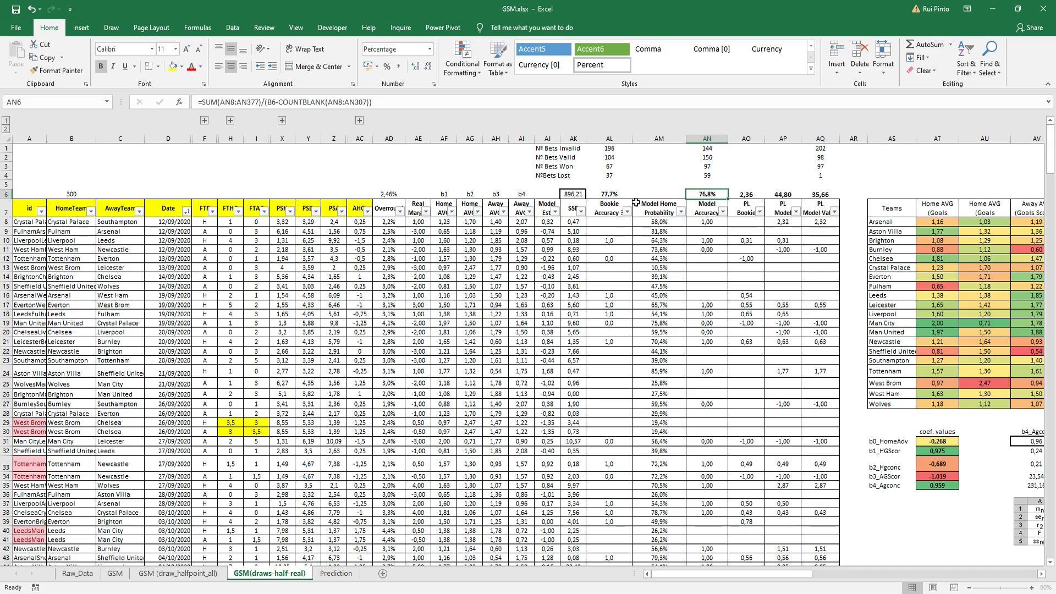
click(615, 195)
click(704, 193)
click(207, 577)
click(263, 577)
Step: Review the PL Model and PL Model Value totals on GSM(draws-half-real)
click(785, 192)
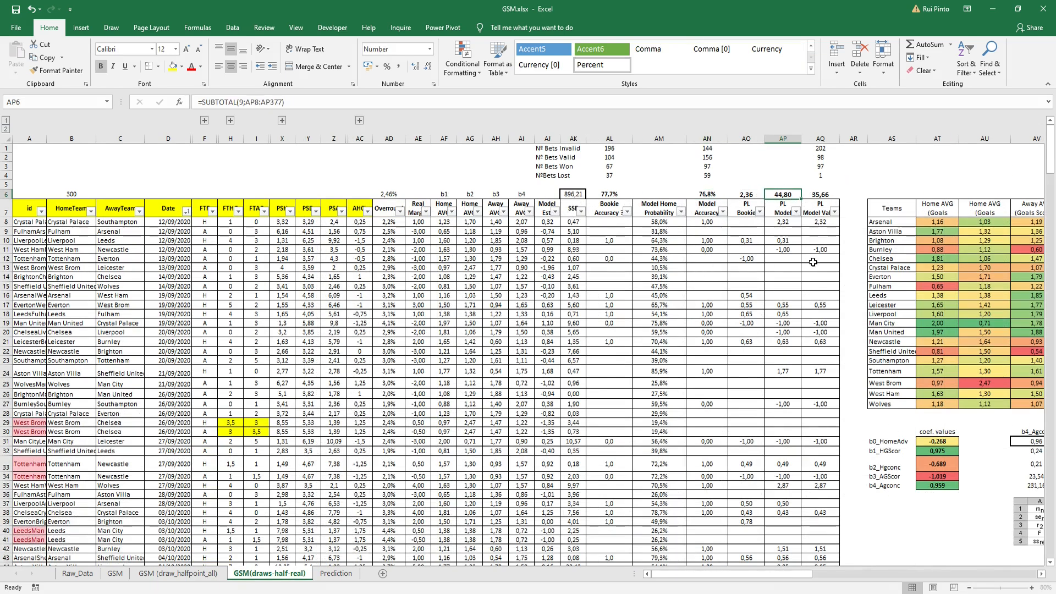
click(835, 194)
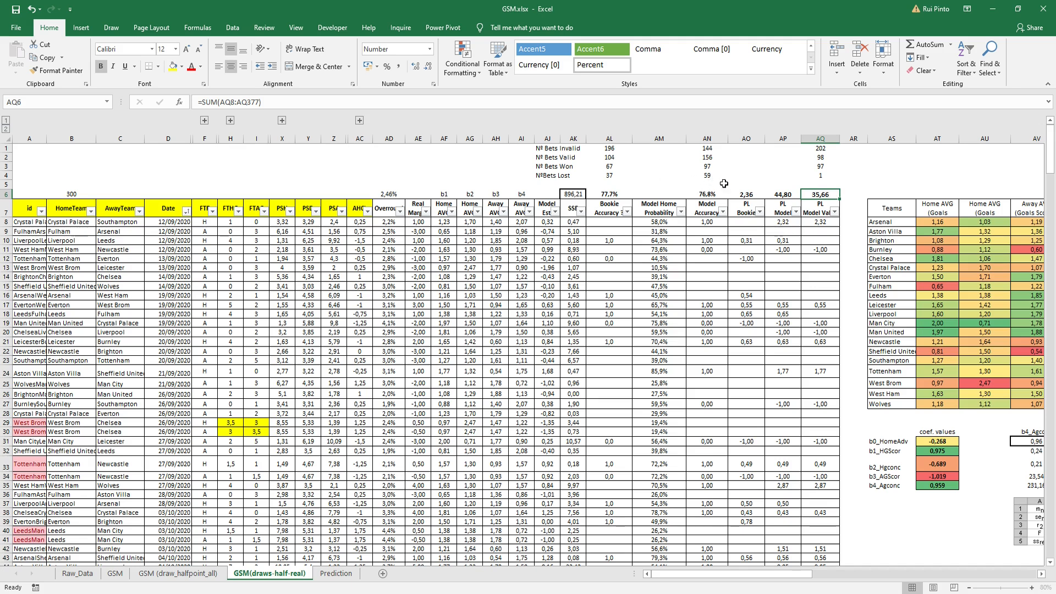
click(748, 175)
click(675, 186)
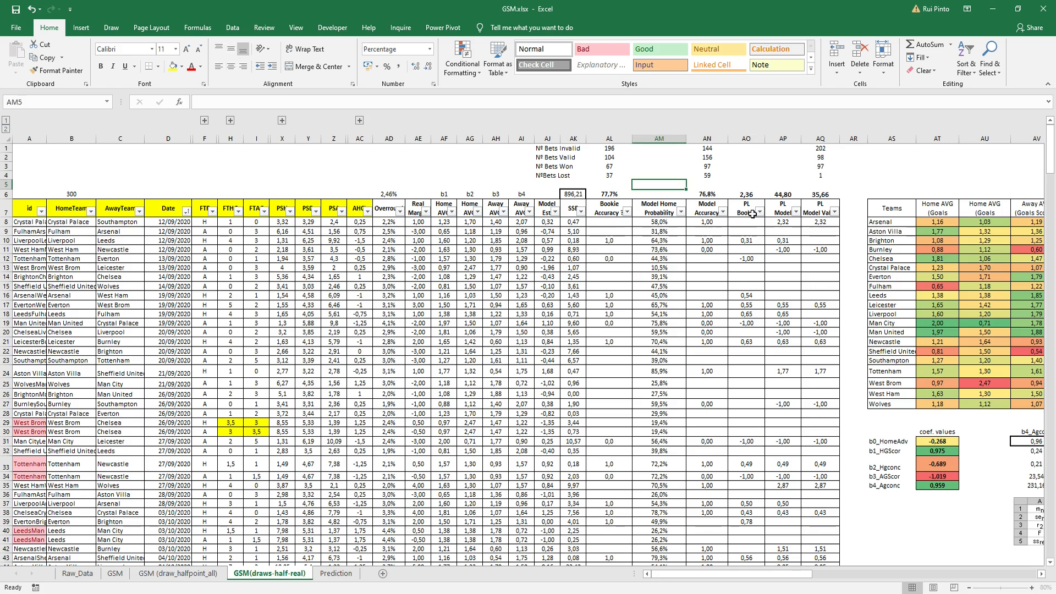
Step: Filter the PL Bookie column to hide the blank entries while keeping all profit and loss values
click(761, 213)
click(666, 322)
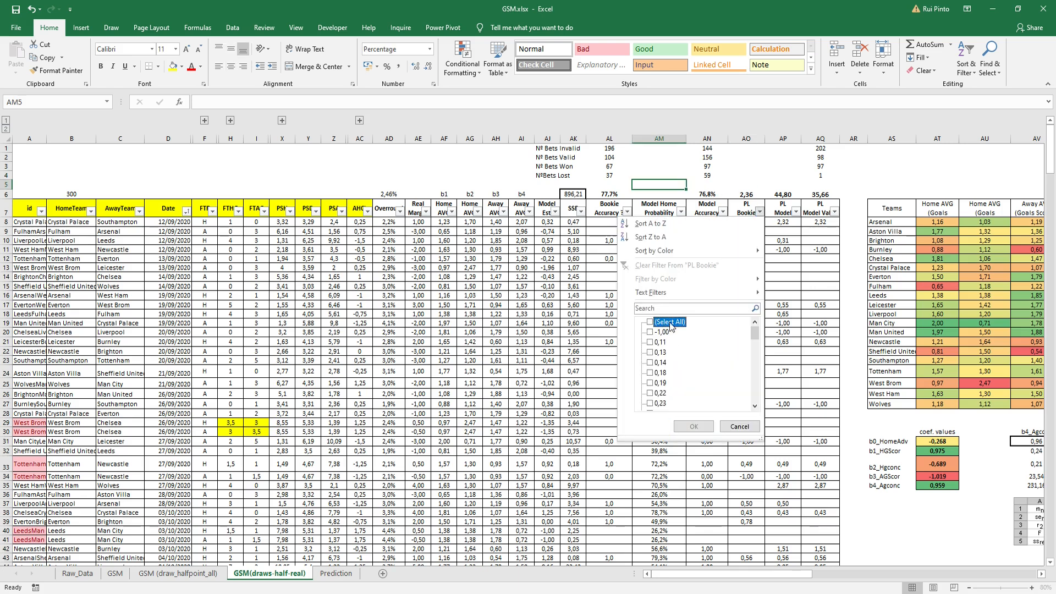
drag(755, 335, 758, 410)
scroll(682, 385, up, 5)
click(666, 323)
scroll(683, 363, down, 5)
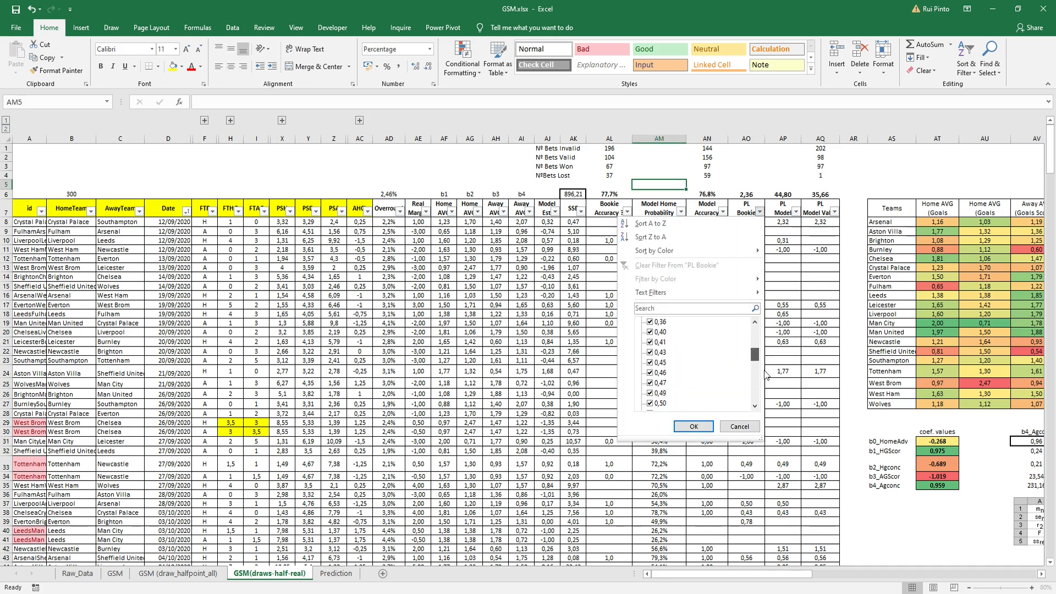
click(669, 405)
click(694, 427)
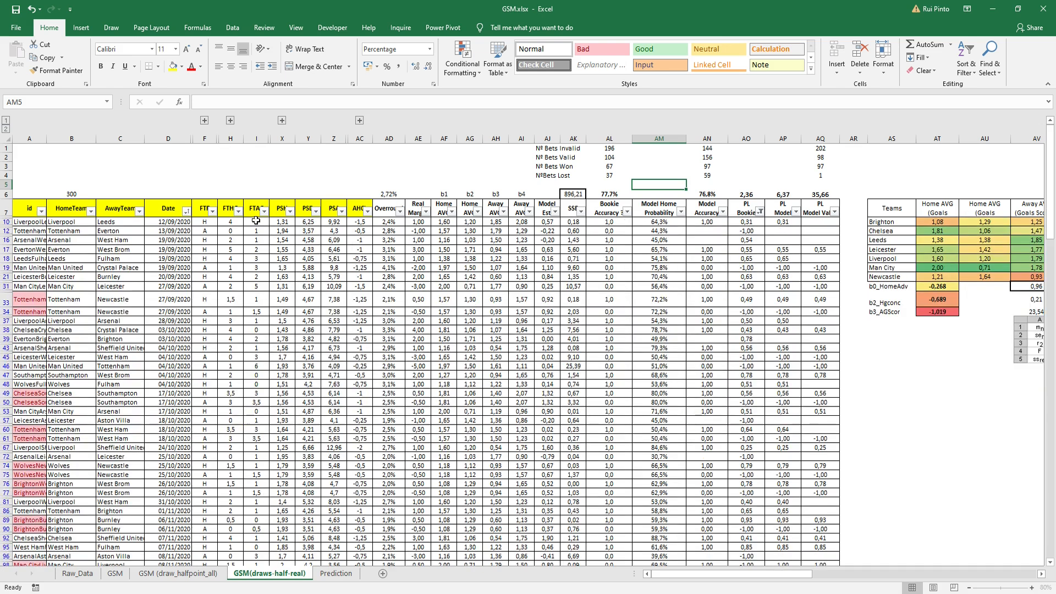
Step: Copy the average home odds and percentage formulas in X5:X6 from GSM (draw_halfpoint_all) to the same cells on GSM(draws-half-real)
key(ctrl+Home)
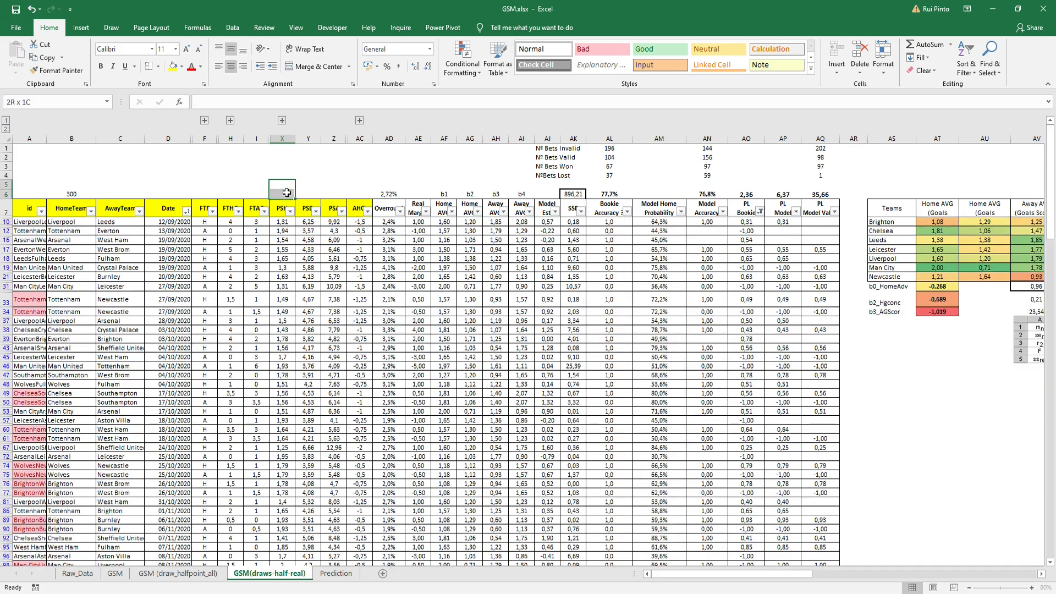
click(203, 574)
drag(320, 184, 321, 195)
key(ctrl+c)
click(270, 574)
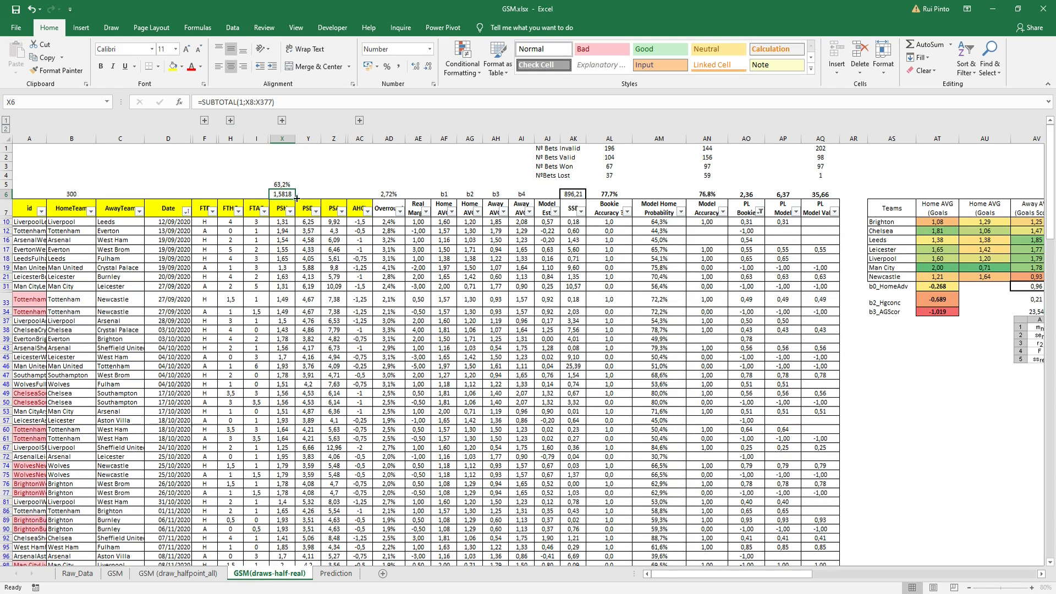
Step: Remove the PL Bookie filter so all match rows, including blanks, are included again
click(647, 265)
click(760, 212)
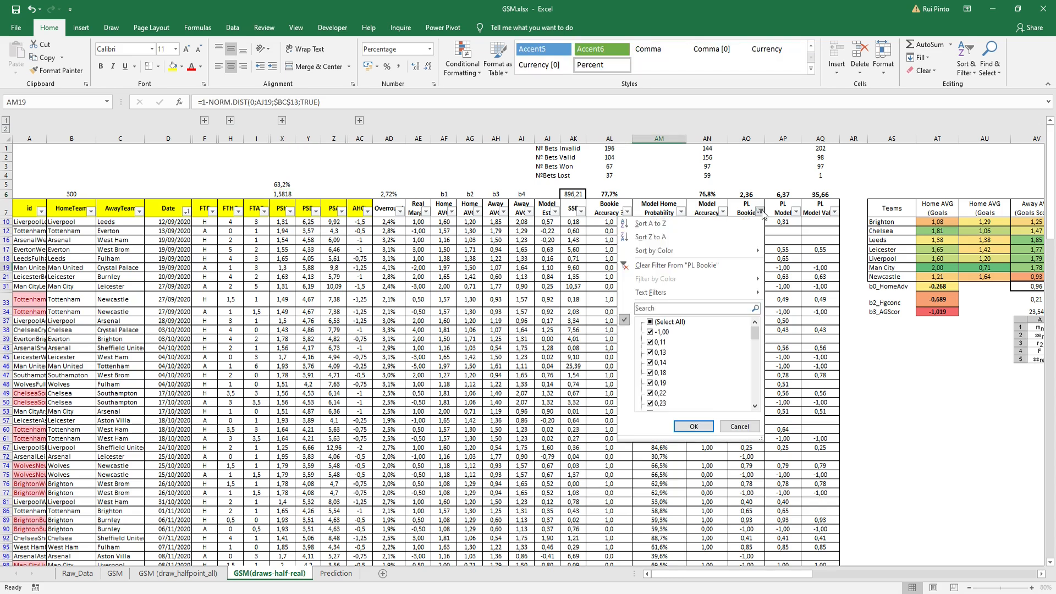
click(694, 428)
click(747, 267)
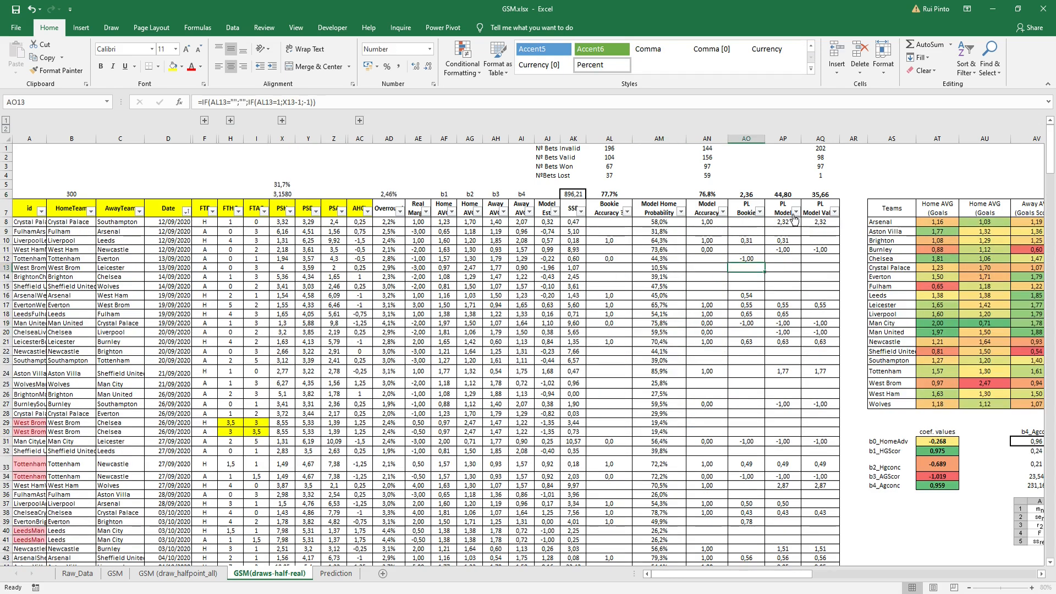
Step: Filter the PL Model column to exclude blanks and check the average home odds above the PSH column
click(796, 212)
drag(791, 333, 791, 406)
click(700, 405)
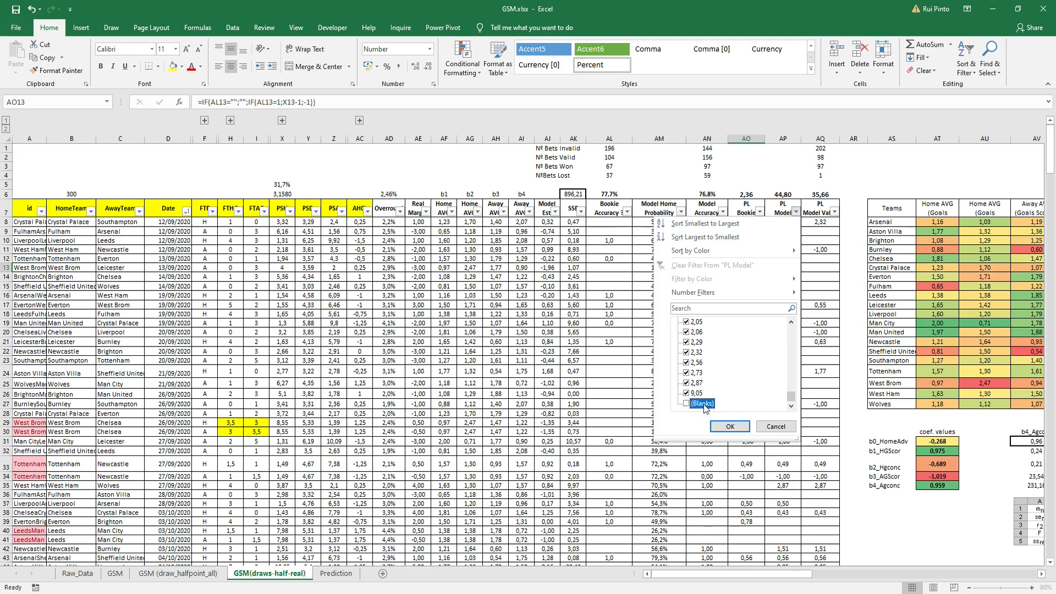
click(728, 427)
click(389, 259)
click(282, 195)
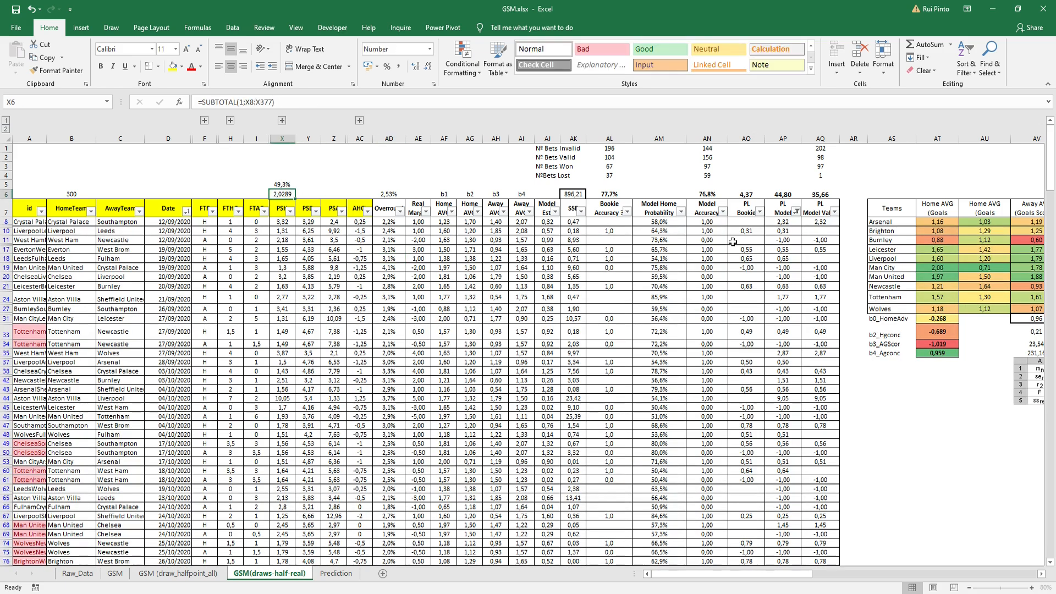
Step: Remove the PL Model filter by selecting all values again
click(796, 212)
click(706, 323)
click(732, 427)
click(730, 317)
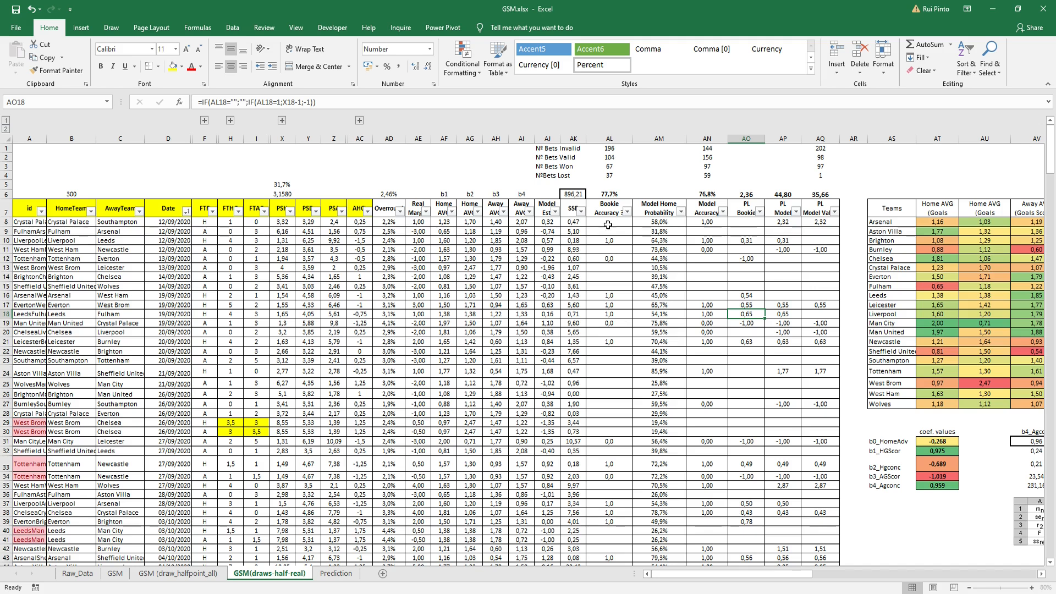
Step: Examine the first match rows, relating the PSH odds and Model Home Probability to the PL Model profit and loss formulas
drag(65, 223, 718, 234)
click(660, 222)
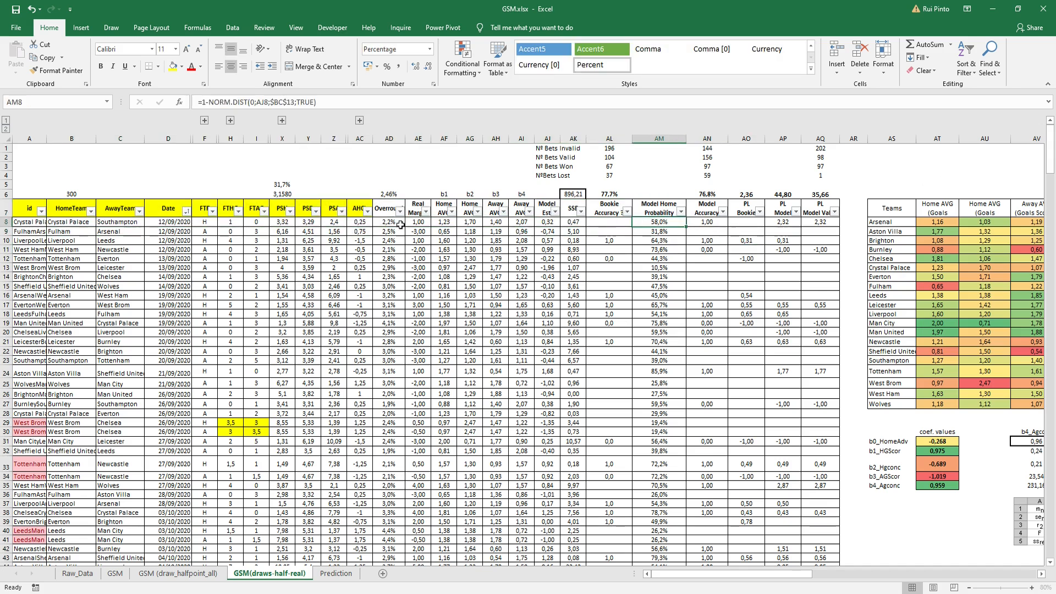
click(284, 222)
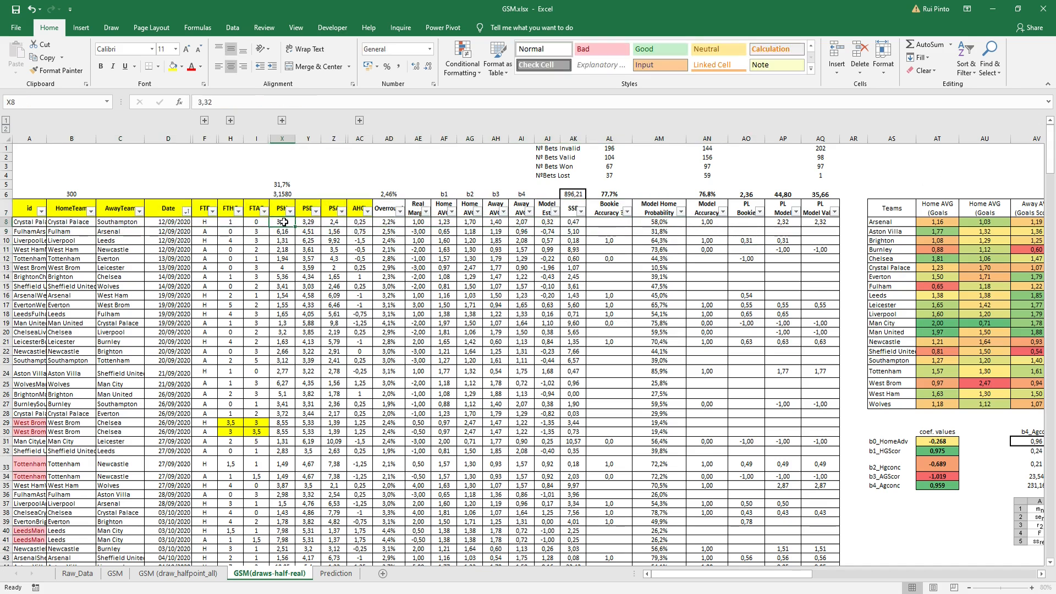
click(650, 221)
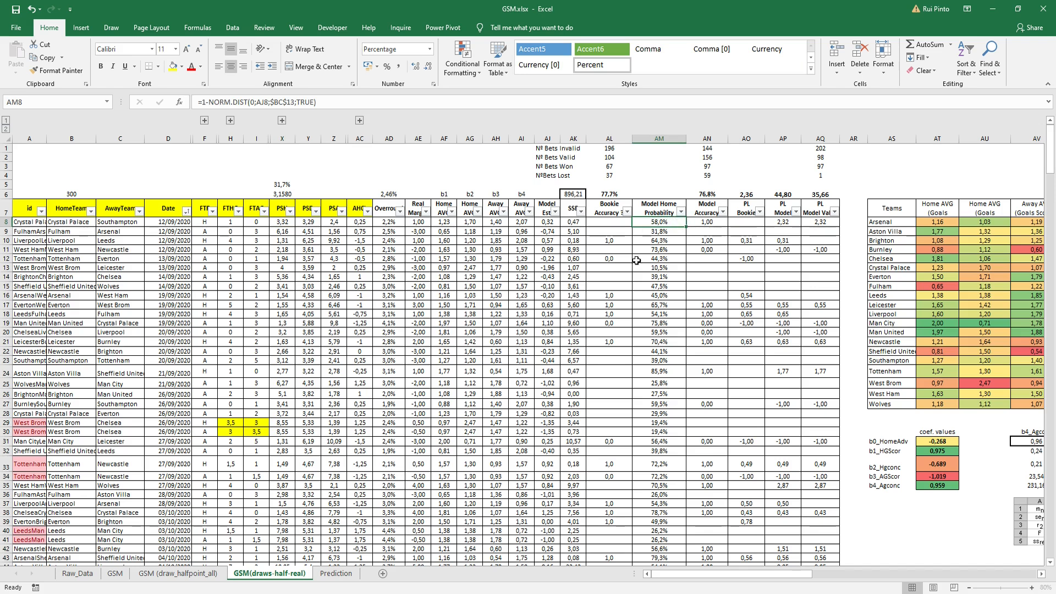
click(792, 222)
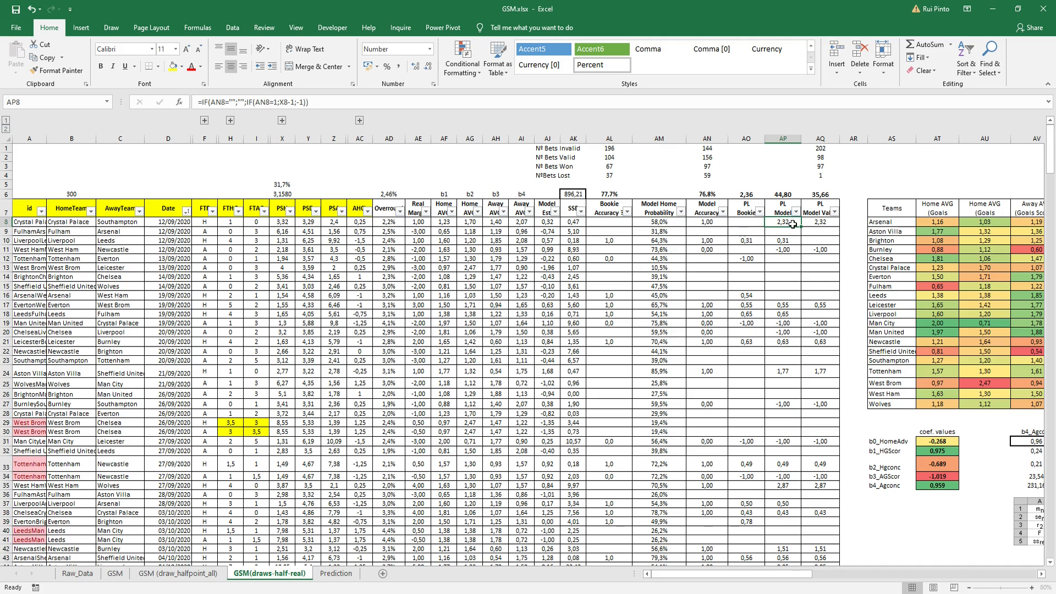
click(790, 251)
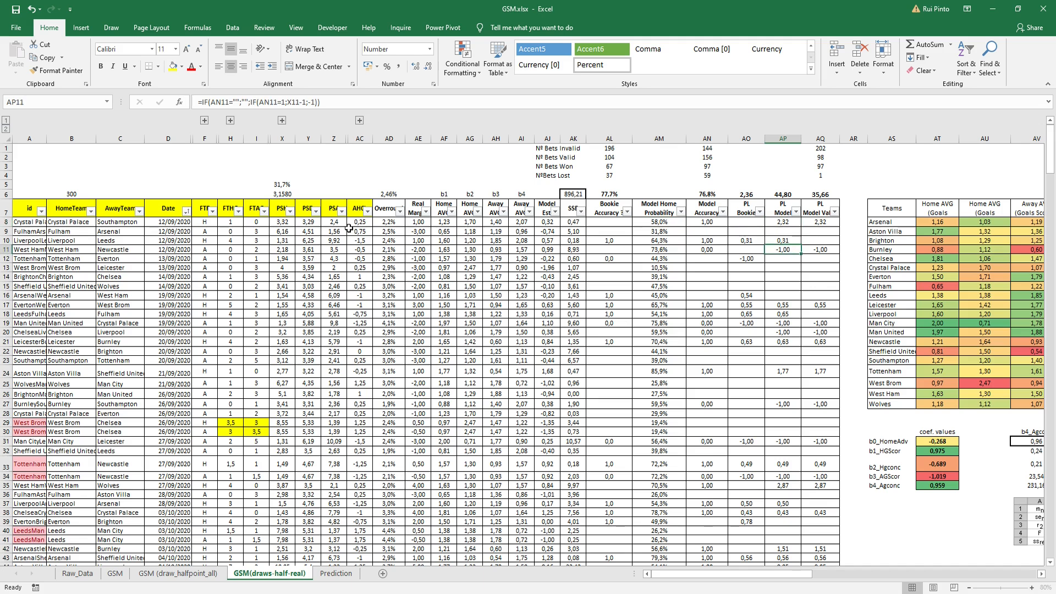
click(175, 277)
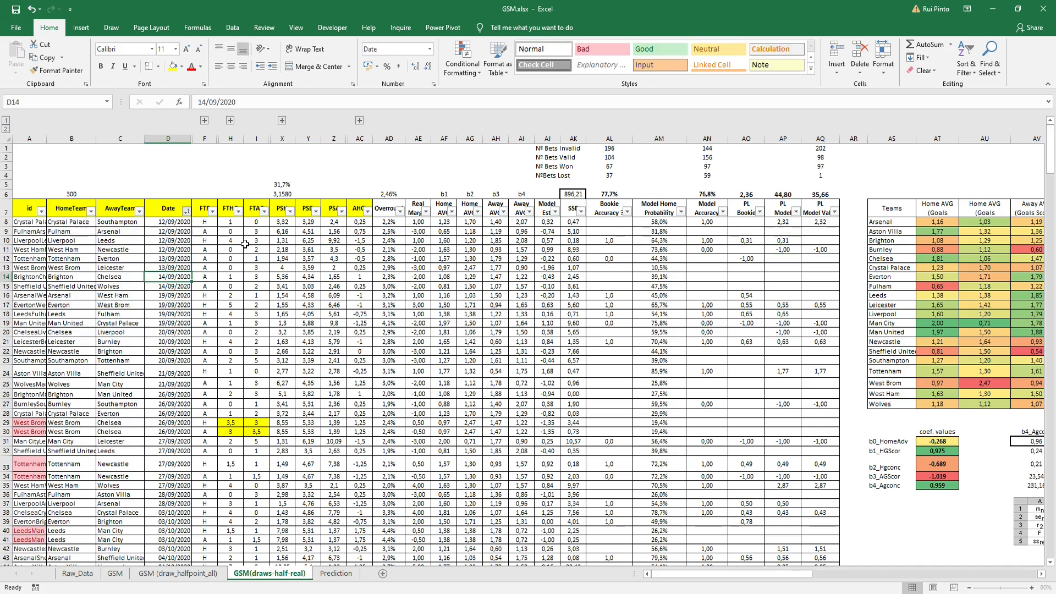
click(776, 232)
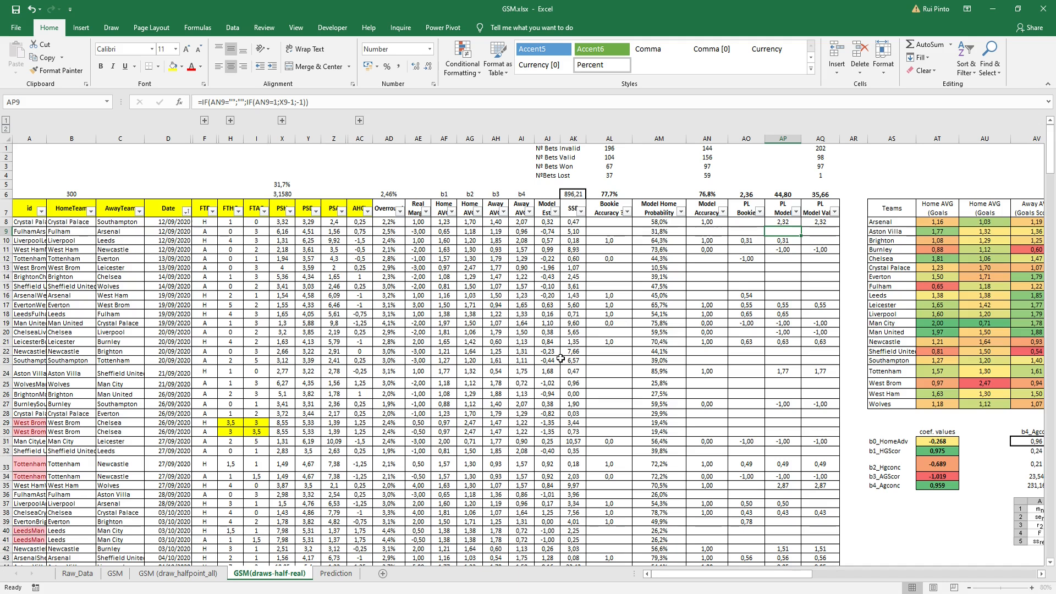
Step: Examine the coefficient values from b0_HomeAdv through b4_Agconc and bring the regression summary output into view
click(971, 422)
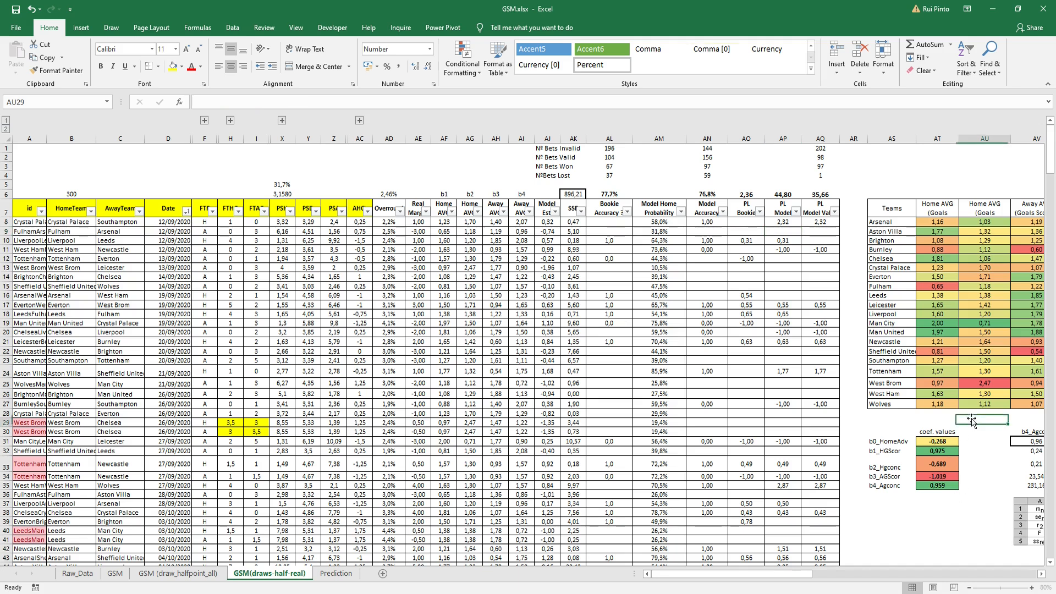
click(945, 441)
click(944, 452)
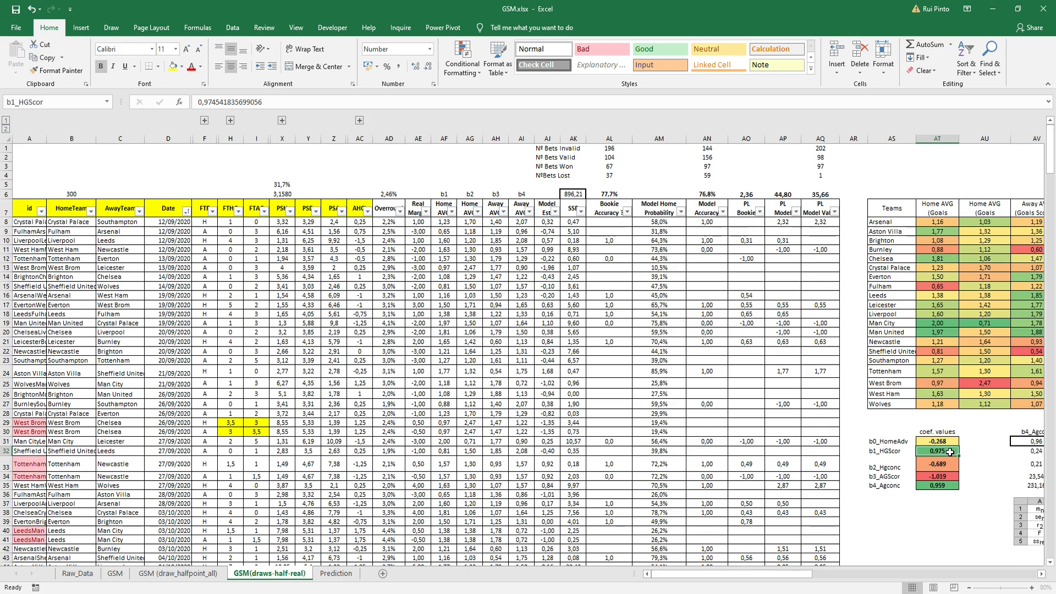
drag(684, 573, 719, 574)
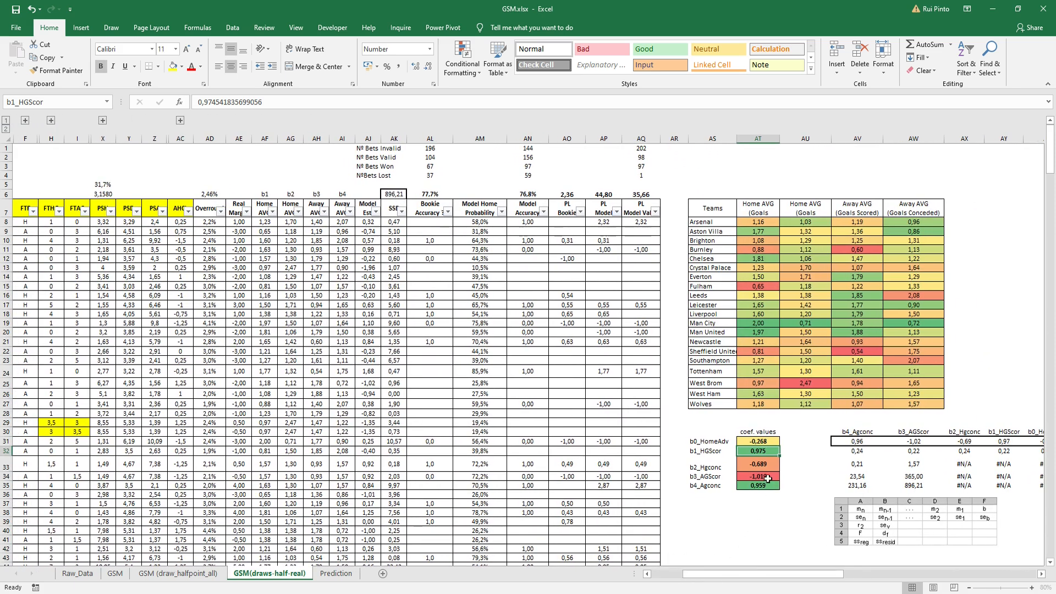
click(763, 441)
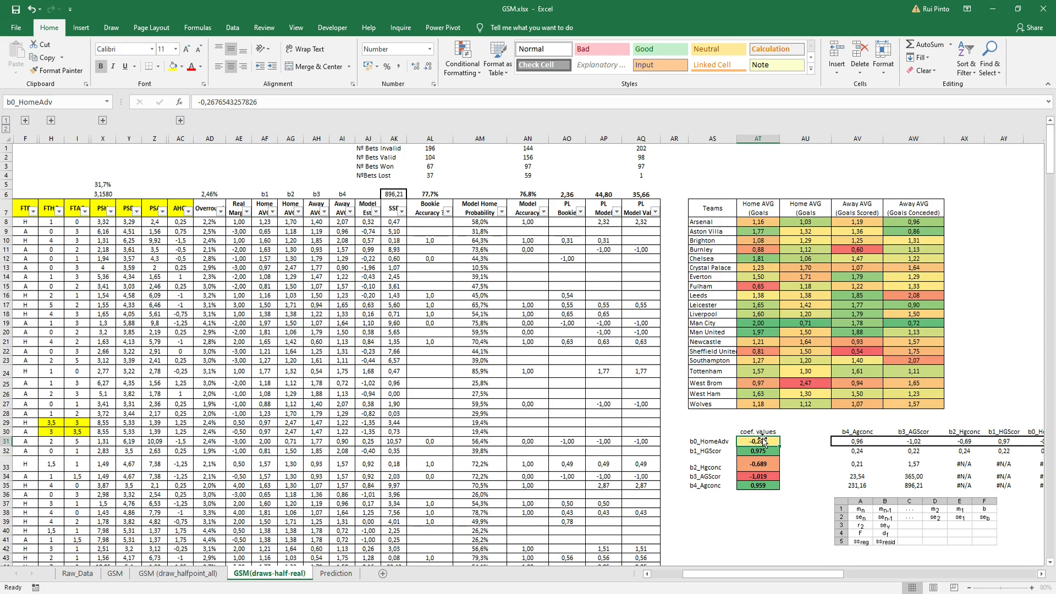
click(770, 451)
click(765, 465)
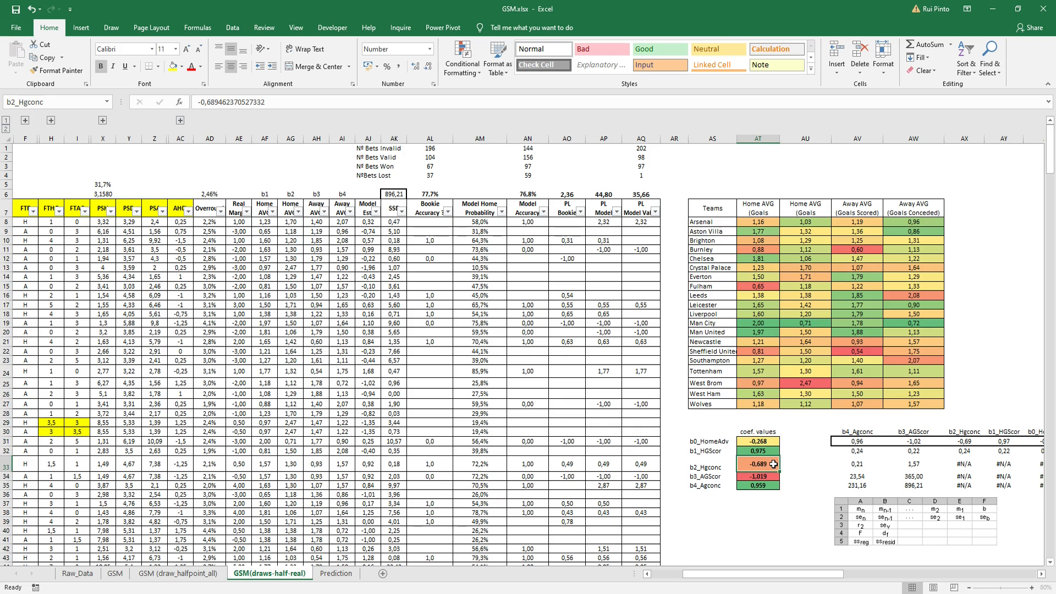
click(751, 505)
click(755, 477)
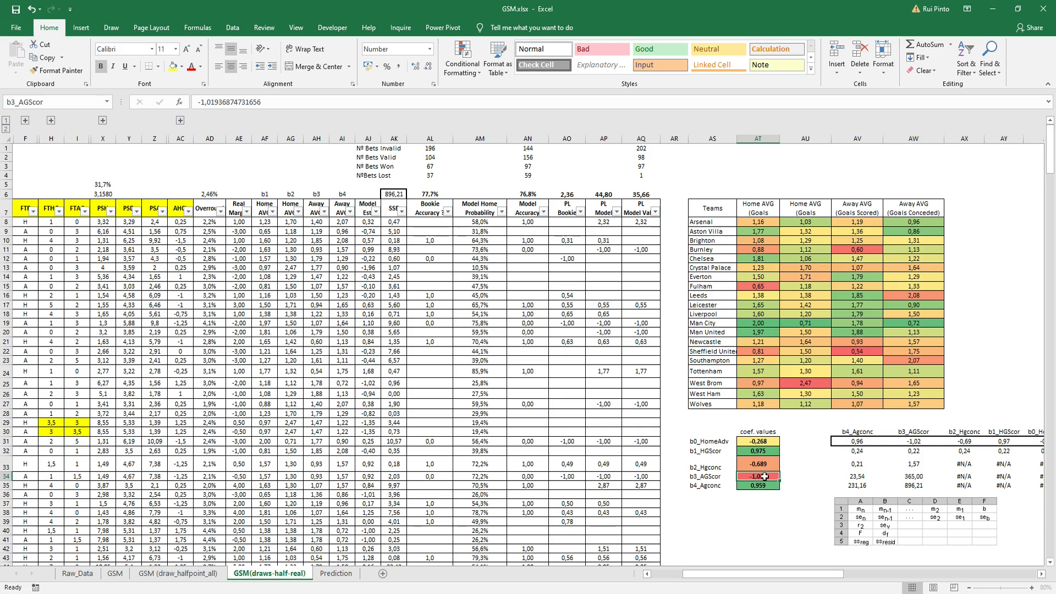
click(768, 514)
drag(738, 577, 926, 488)
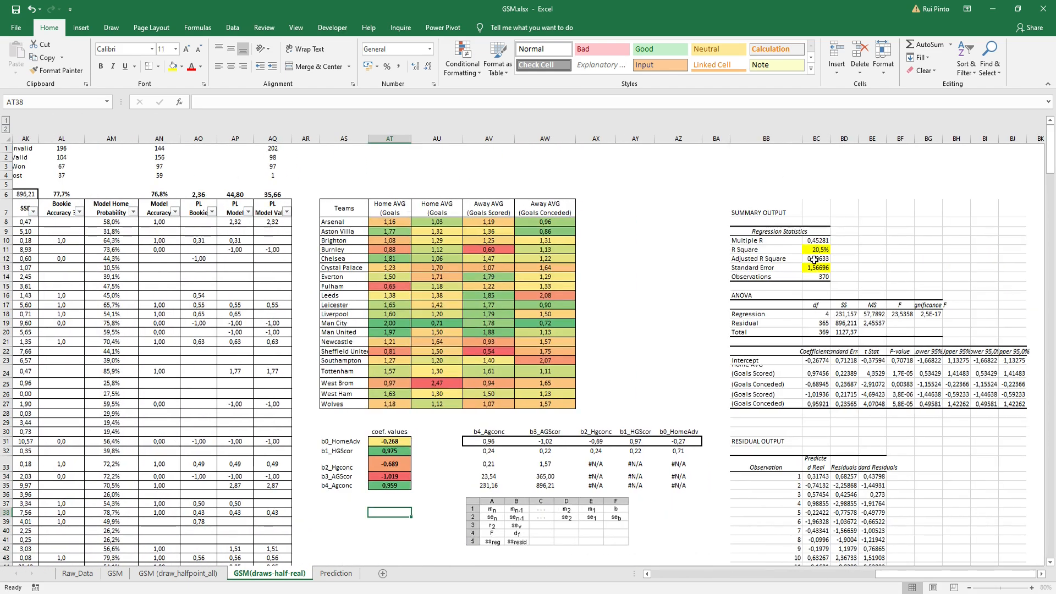
Step: Compare the R Square values in the regression summaries of the GSM, GSM (draw_halfpoint_all) and GSM(draws-half-real) sheets
click(824, 267)
click(822, 242)
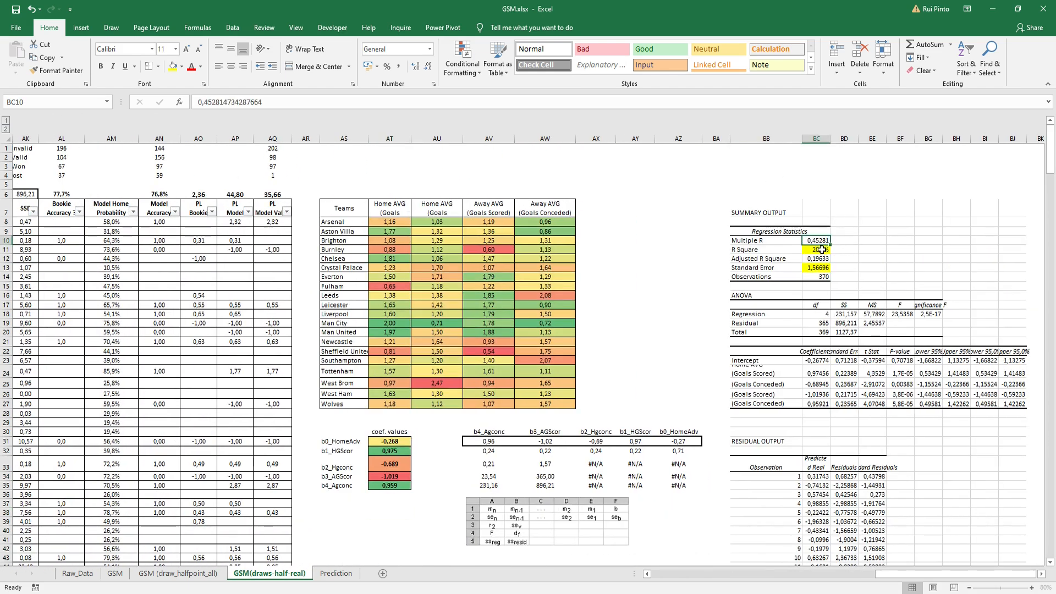
click(115, 573)
drag(700, 574, 873, 575)
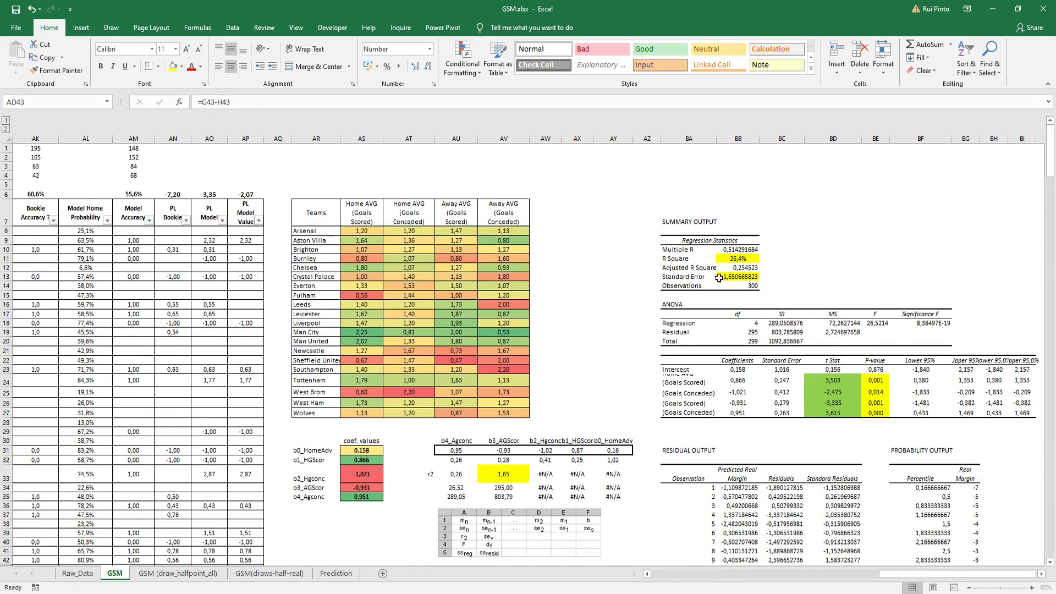
click(178, 574)
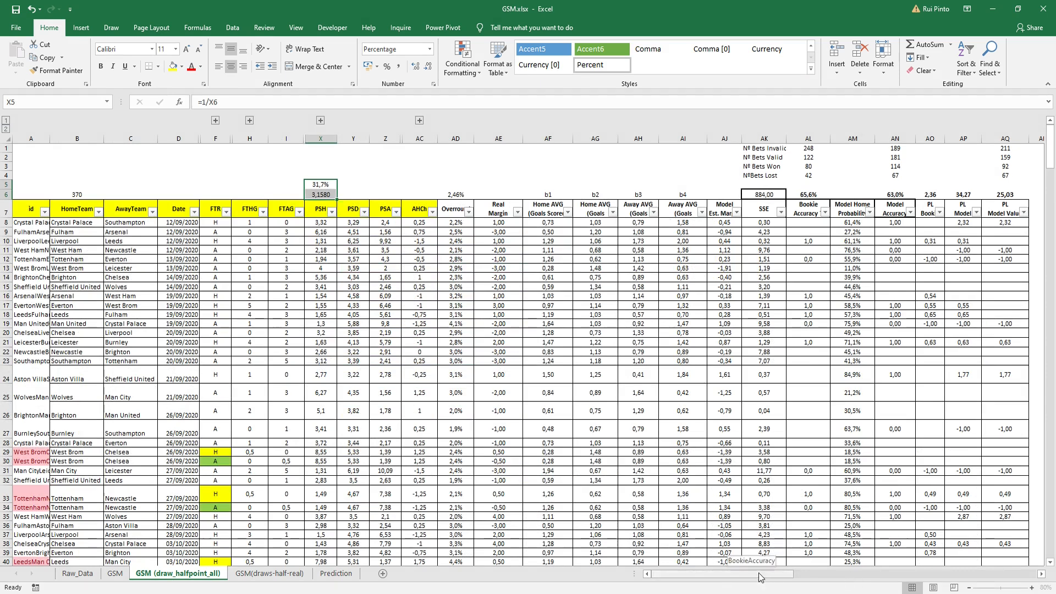
drag(759, 575, 977, 575)
click(285, 575)
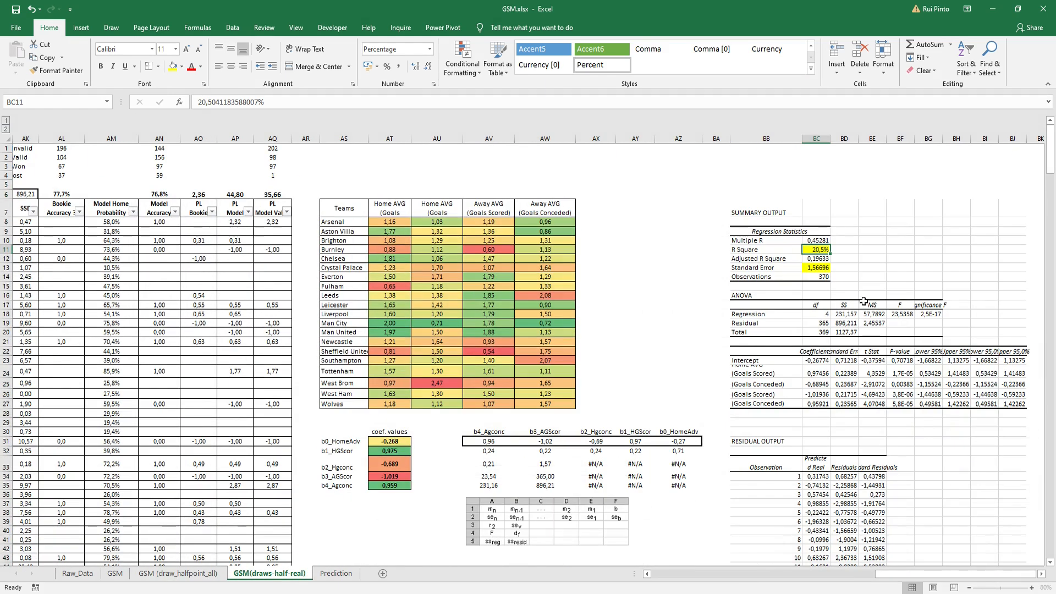
Step: Compare the regression Standard Error cells across the GSM(draws-half-real), GSM (draw_halfpoint_all) and GSM sheets
click(819, 268)
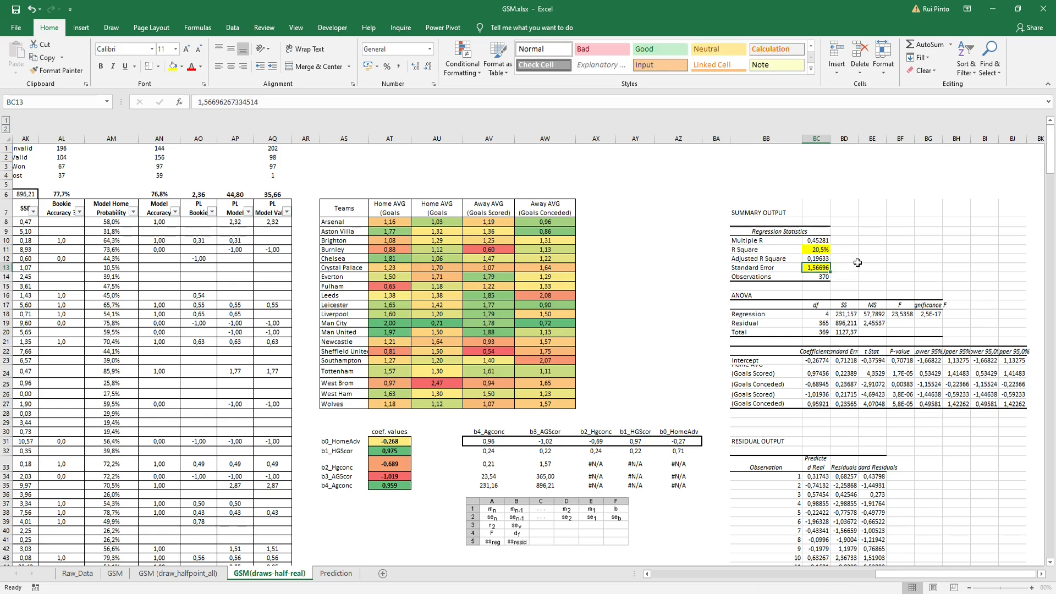
click(216, 573)
click(799, 268)
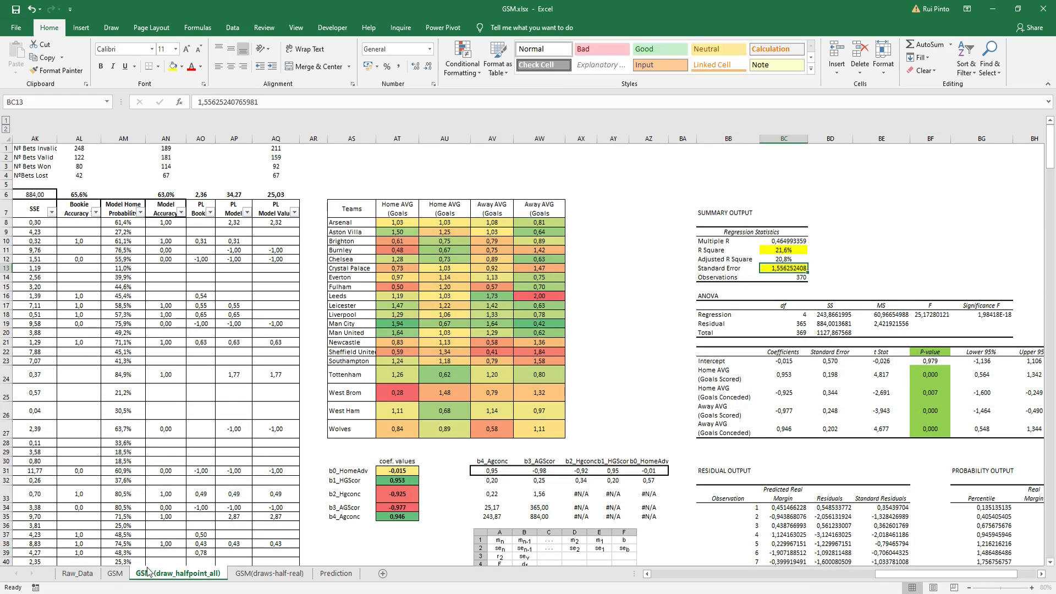
click(115, 574)
click(752, 277)
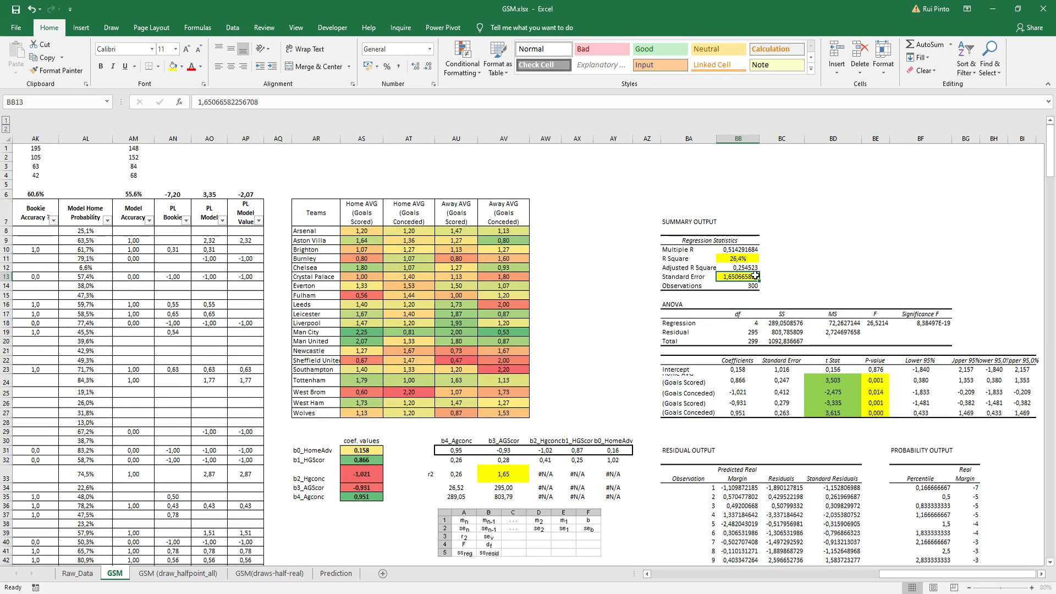
click(270, 574)
click(807, 270)
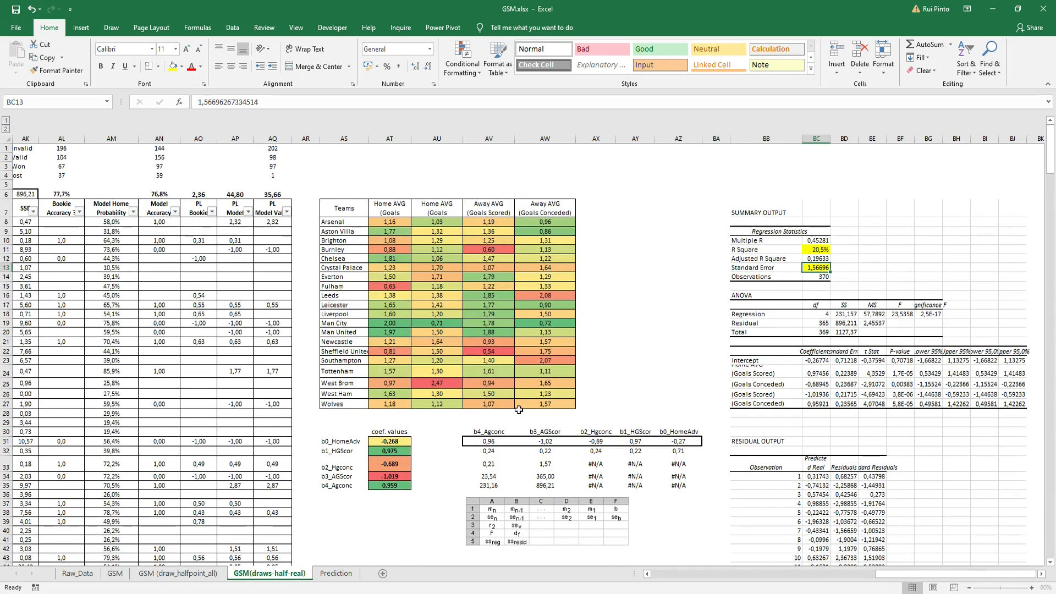
Step: Compare the match data of both split-draw sheets, examining the West Brom–Chelsea goals and average-goals lookup on GSM(draws-half-real)
click(601, 323)
drag(914, 573, 670, 577)
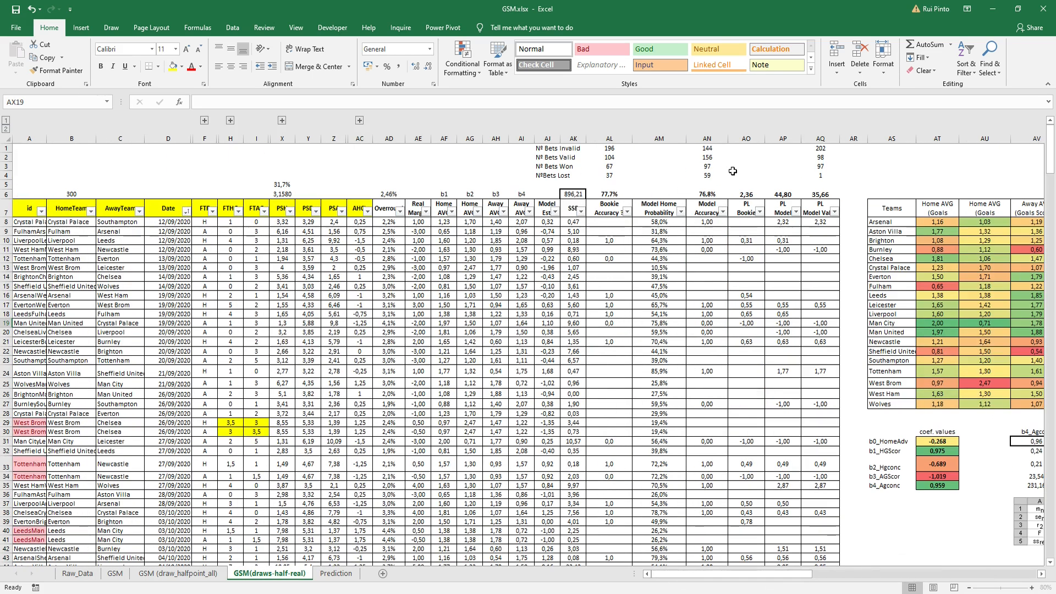
click(209, 574)
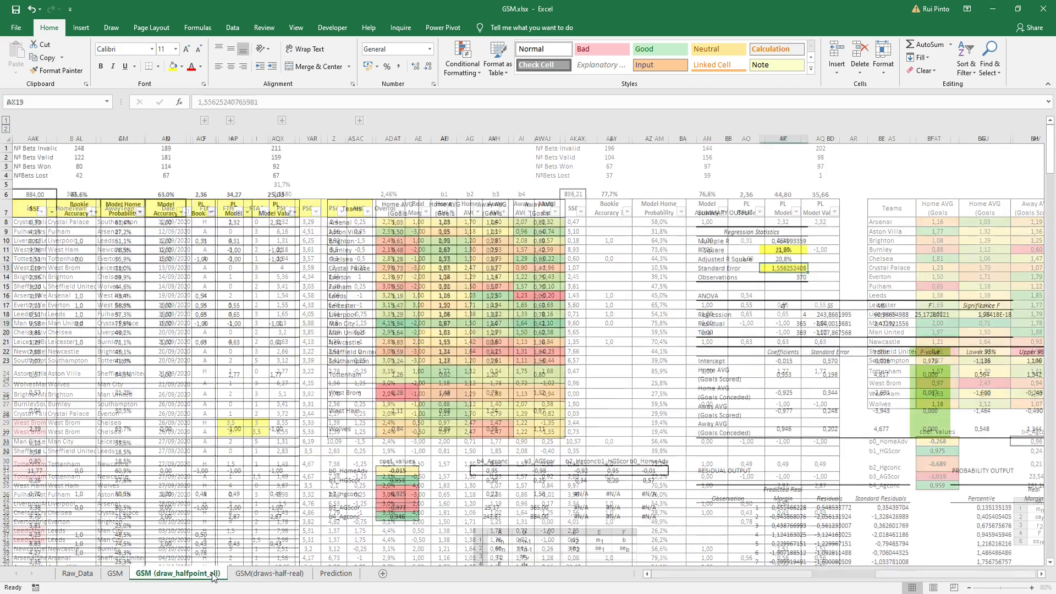
mouse_move(886, 574)
mouse_down()
mouse_move(627, 578)
mouse_move(702, 577)
mouse_up()
click(269, 574)
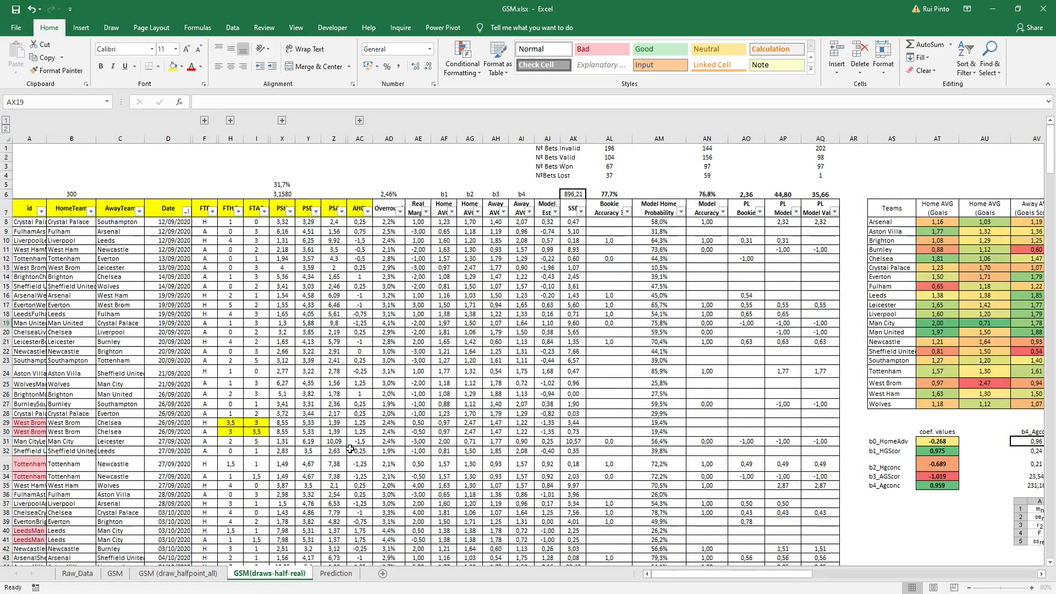
click(240, 421)
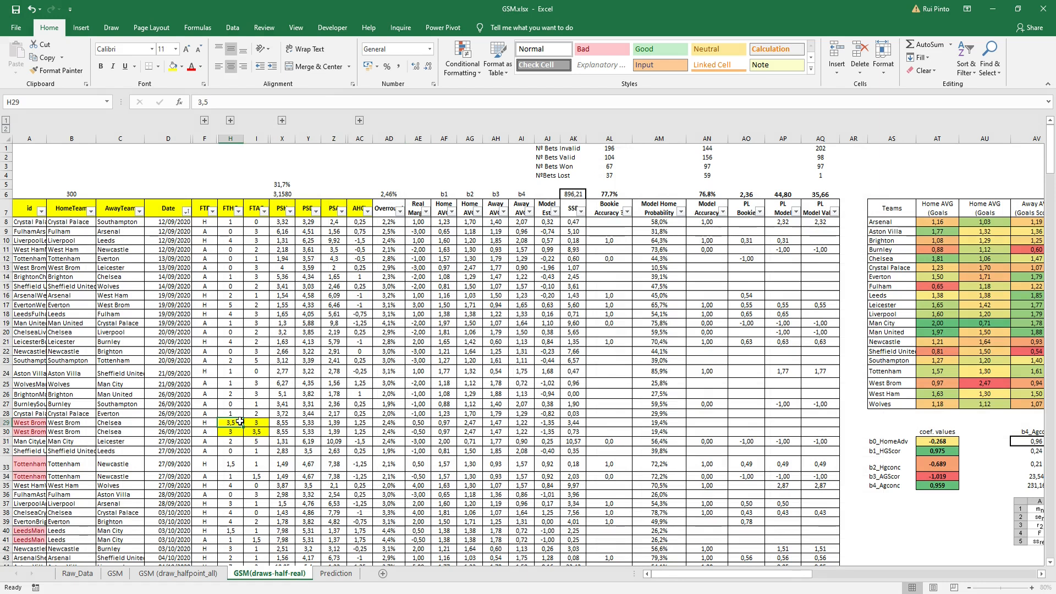
click(471, 422)
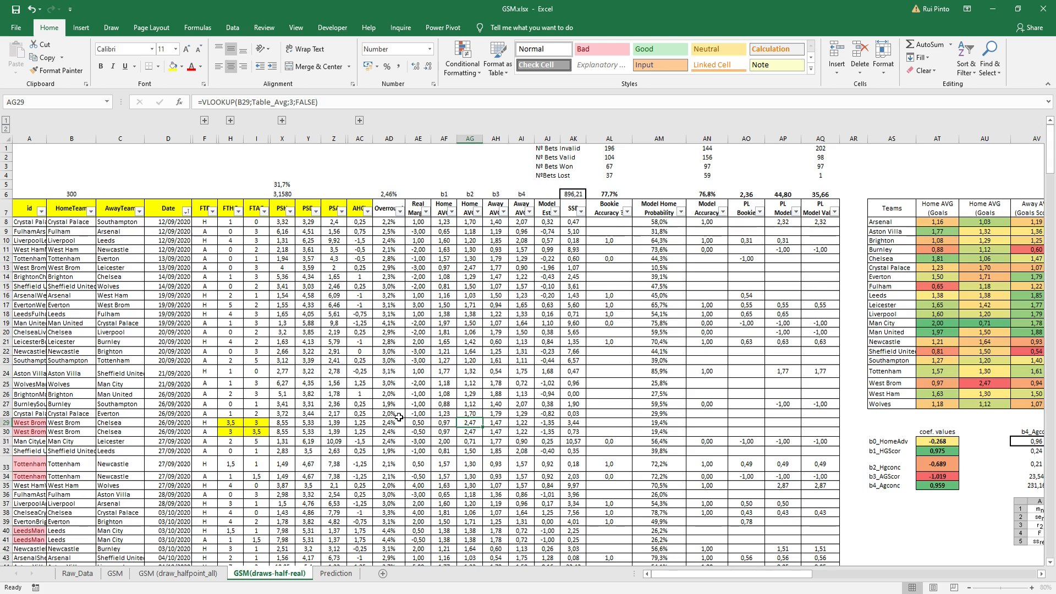
Step: Reposition the Premier League Betting Odds picture on the Prediction sheet and look over the Power Ranking Real table
click(336, 574)
drag(785, 194, 744, 206)
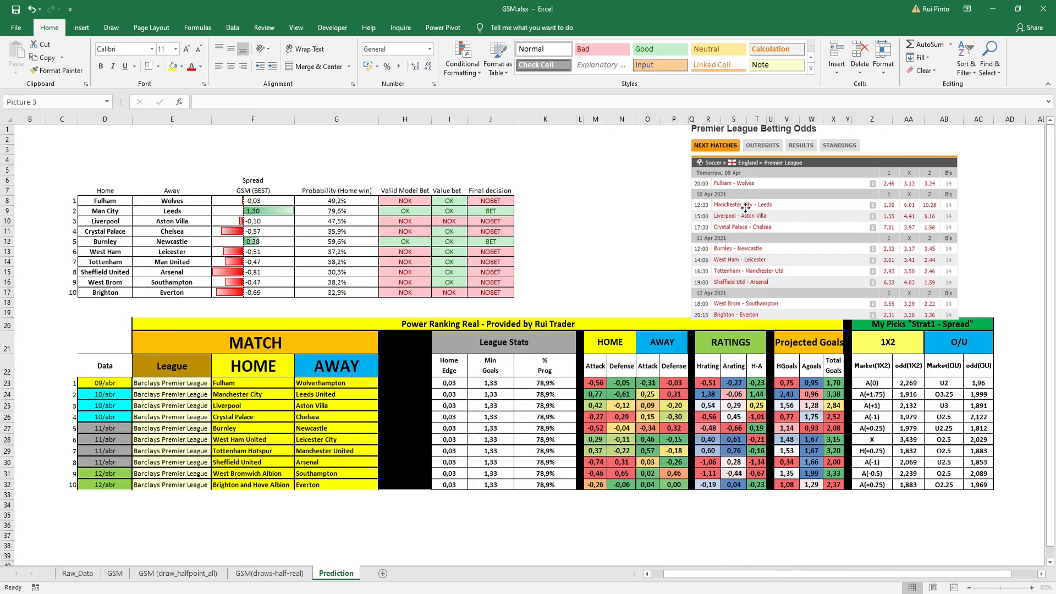
click(517, 526)
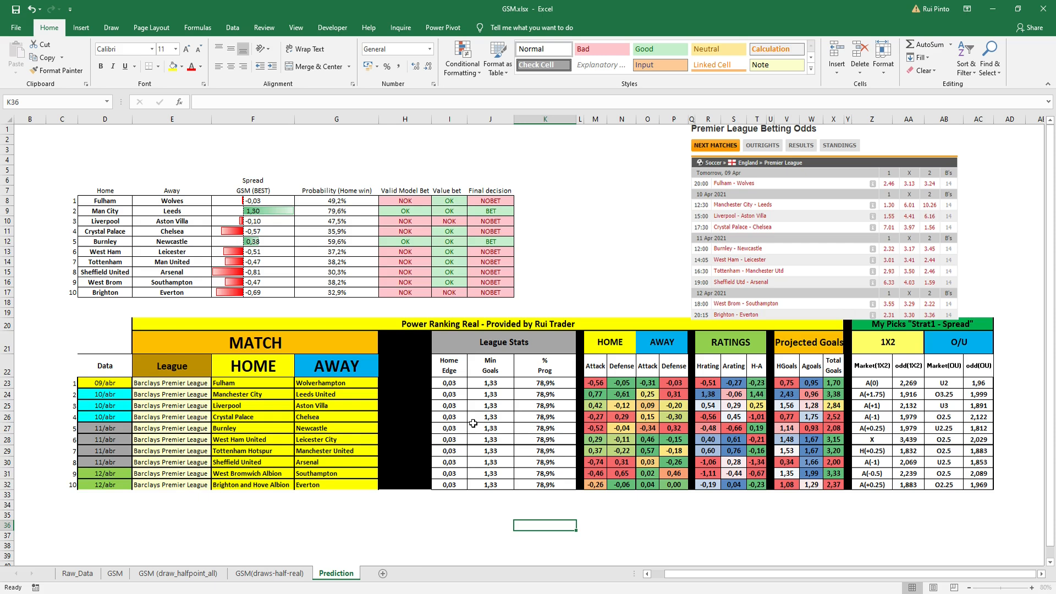
drag(509, 397, 495, 418)
click(328, 357)
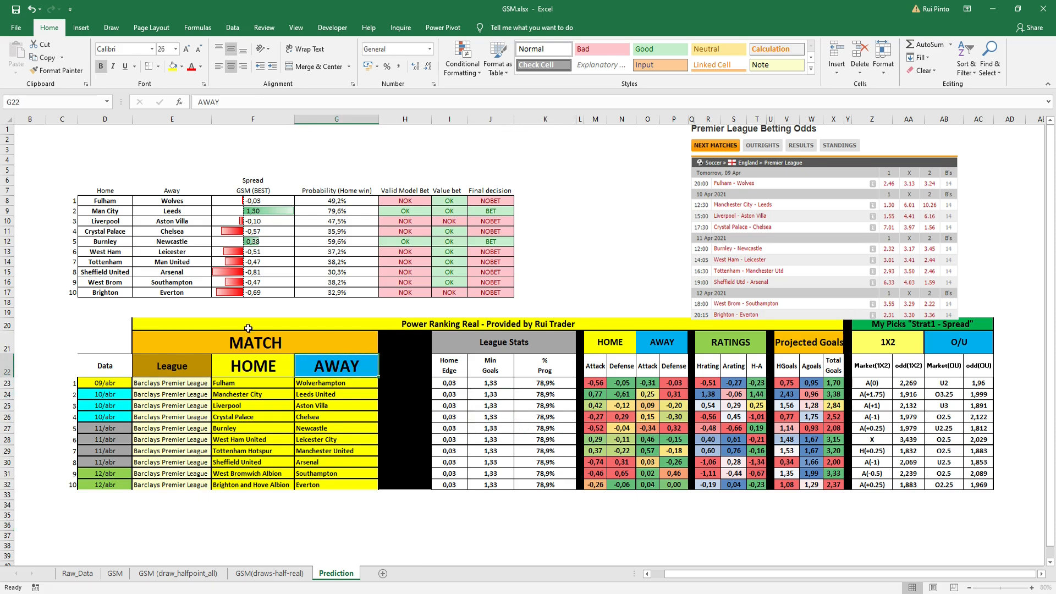
click(248, 328)
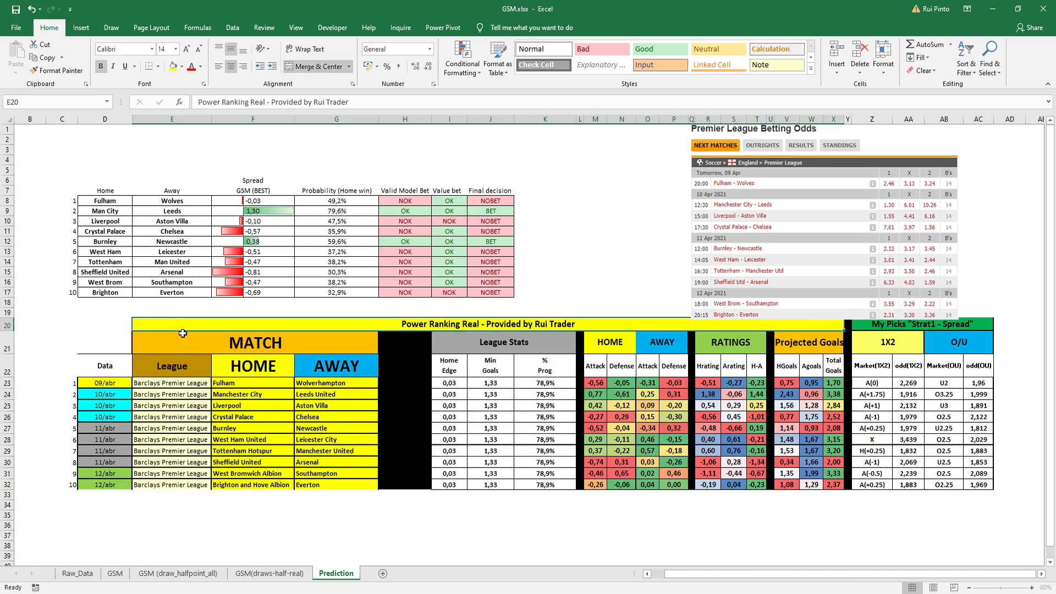
Step: Shrink the Premier League Betting Odds picture so that it ends just above the Power Ranking table
click(964, 324)
drag(960, 320, 934, 308)
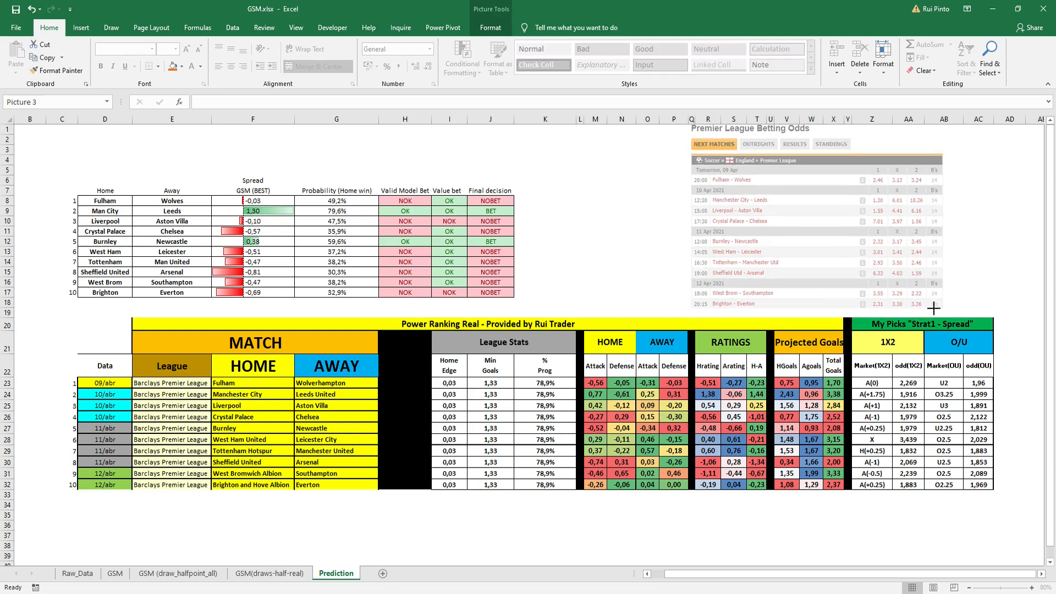
click(886, 324)
click(1003, 250)
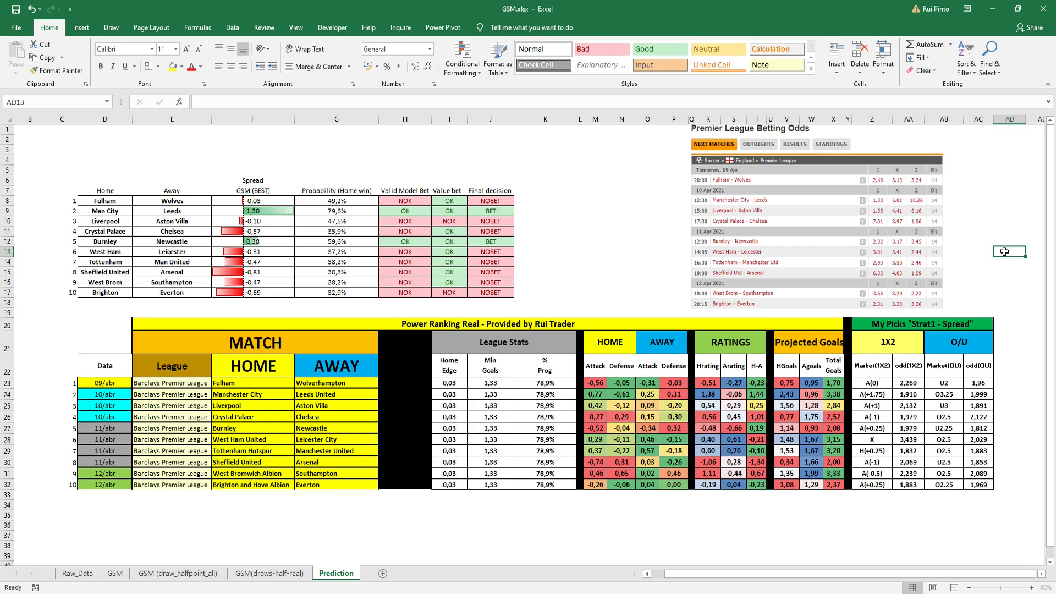
click(541, 230)
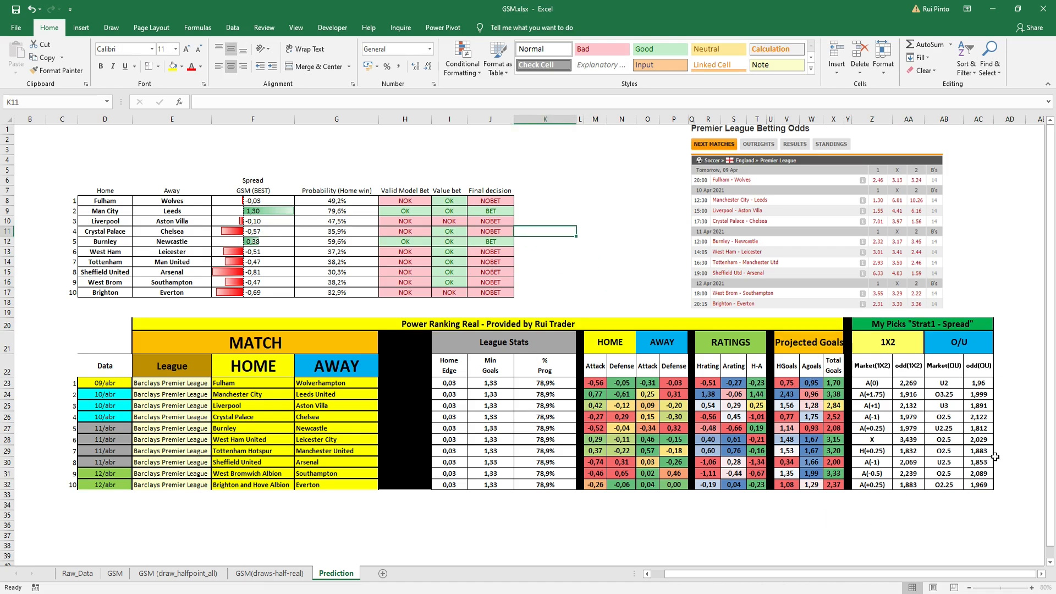
click(610, 241)
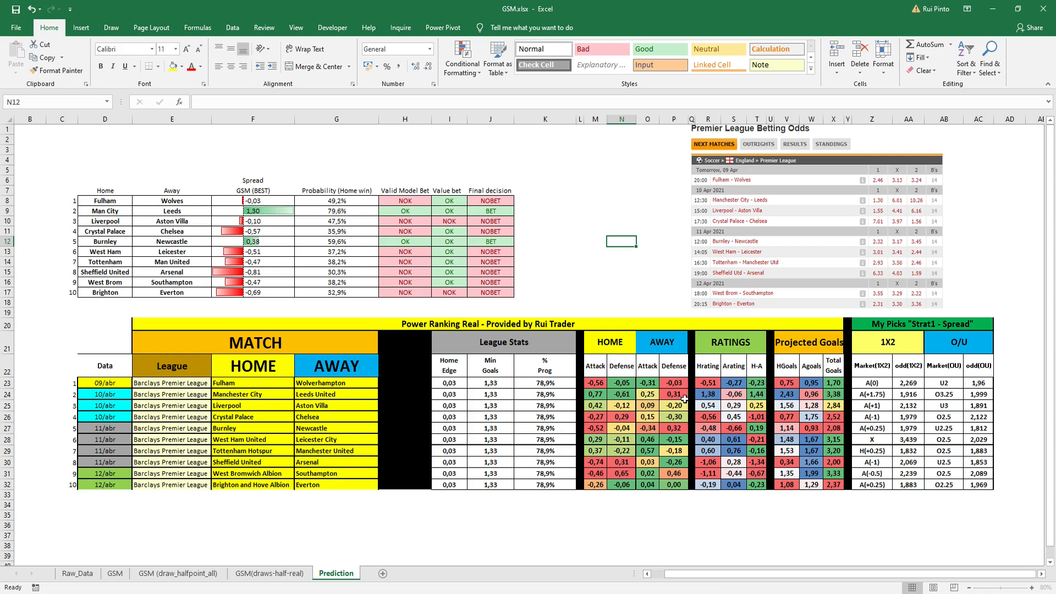
click(556, 220)
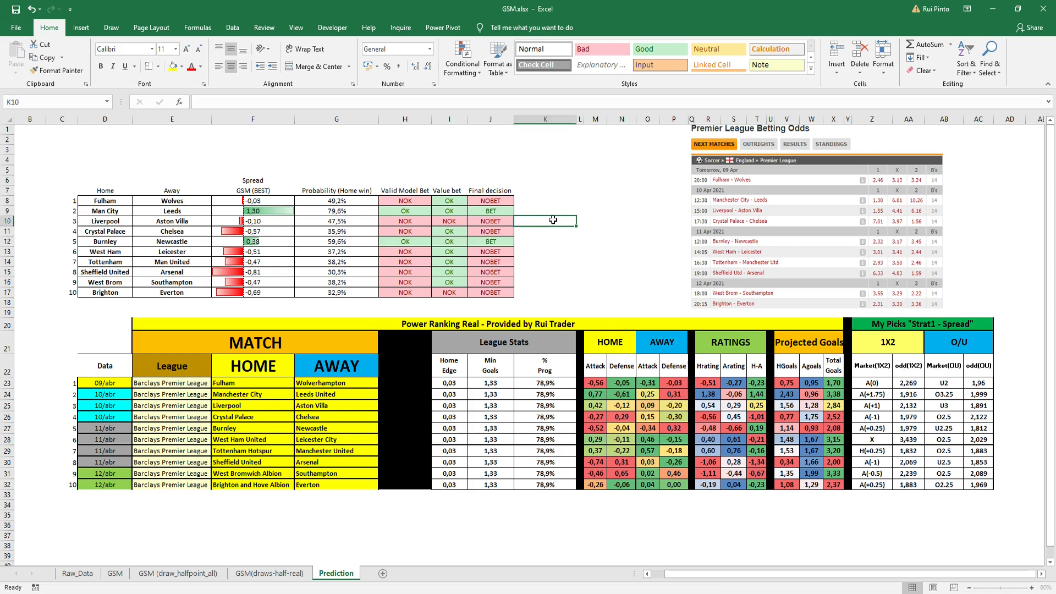
click(571, 191)
click(580, 240)
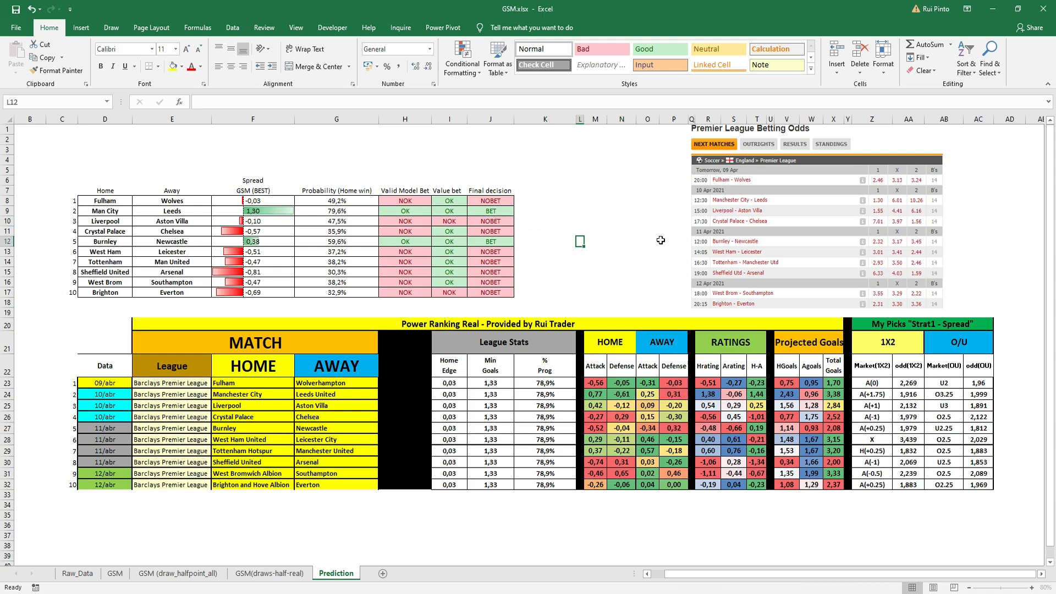
click(562, 263)
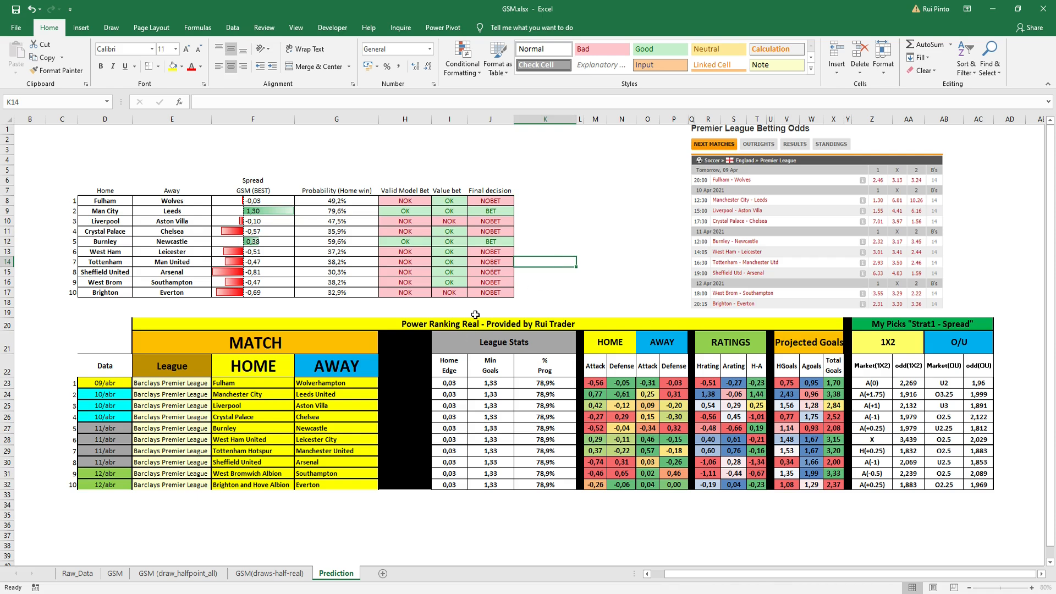
click(498, 172)
Step: Examine the full GSM (BEST) spread formula for the Fulham–Wolves match in the expanded formula bar
click(124, 202)
drag(123, 201, 168, 200)
click(182, 202)
click(258, 202)
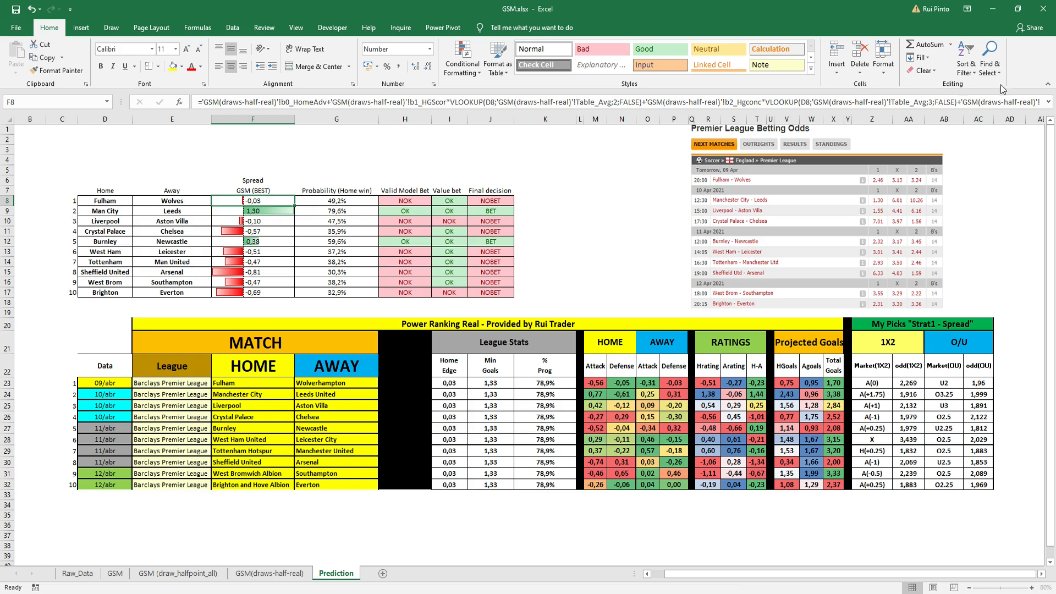
click(1048, 102)
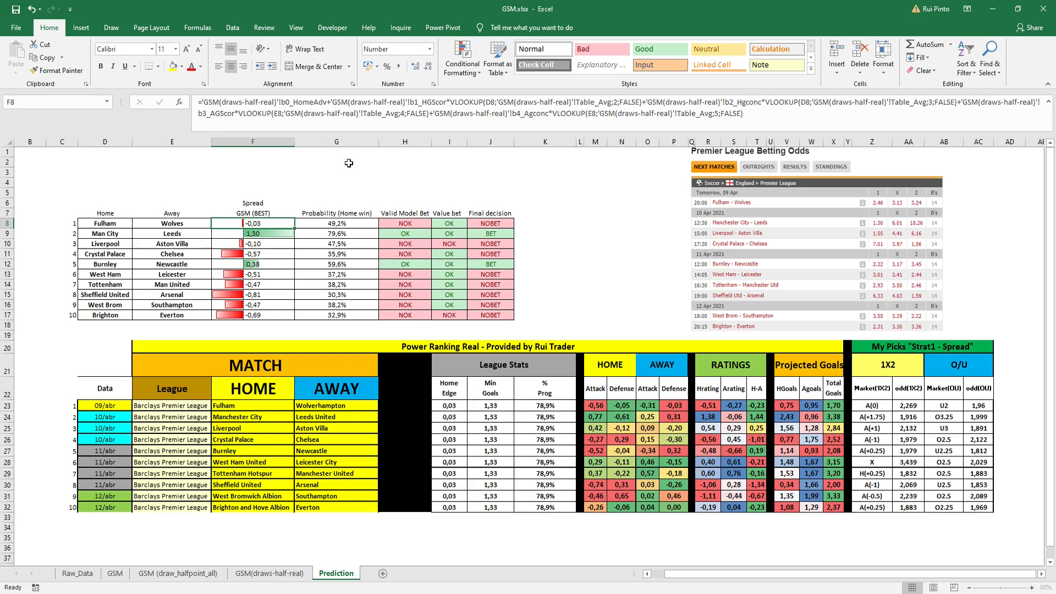
Step: Examine the Model Est. Margin formula of the first match on the GSM sheet, leaving it unchanged
click(115, 573)
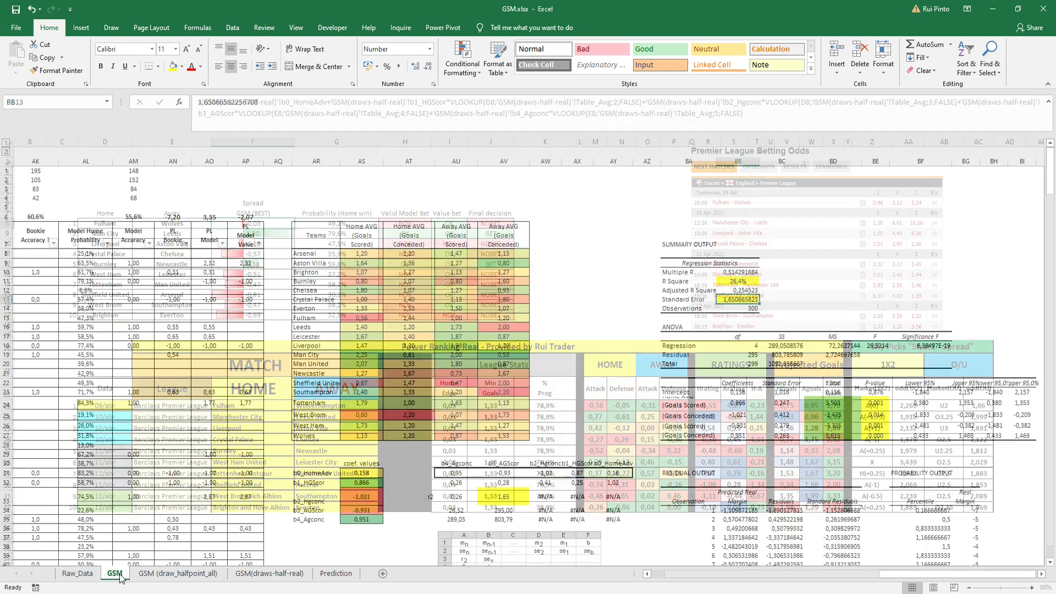
drag(888, 574, 798, 575)
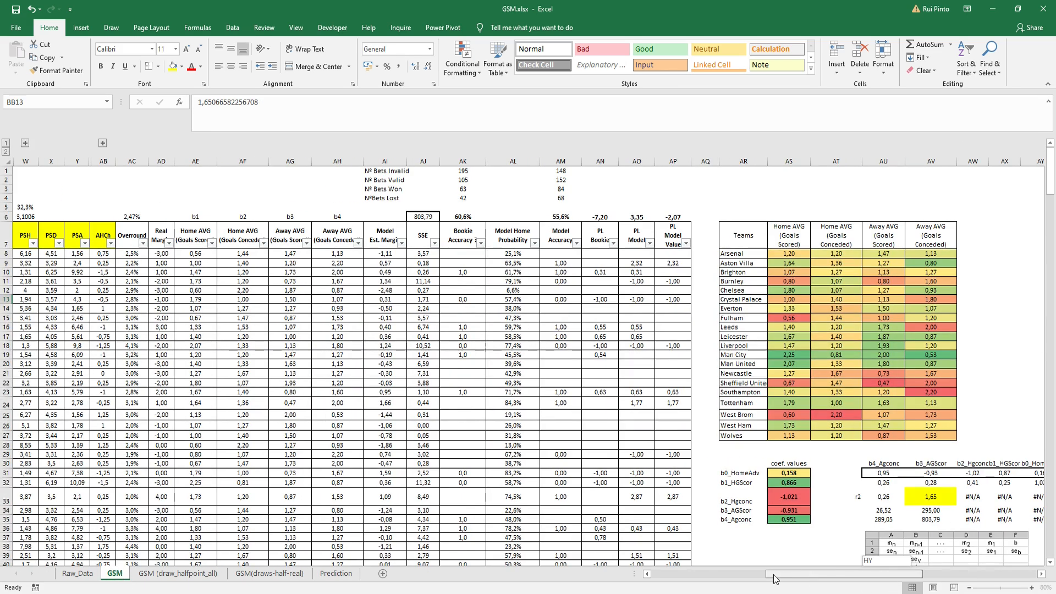
click(395, 253)
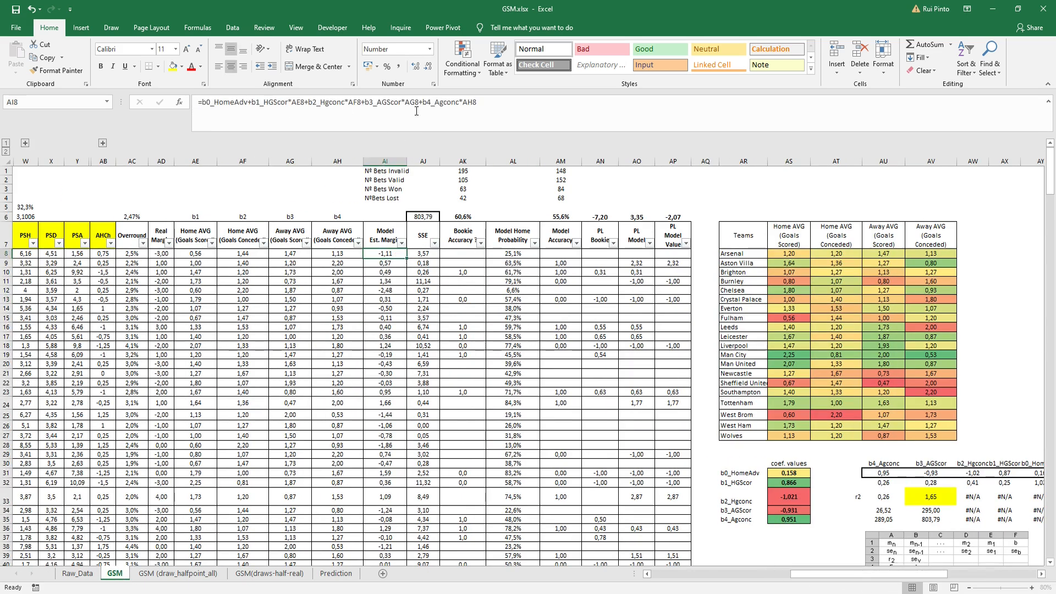
click(492, 101)
drag(492, 101, 98, 116)
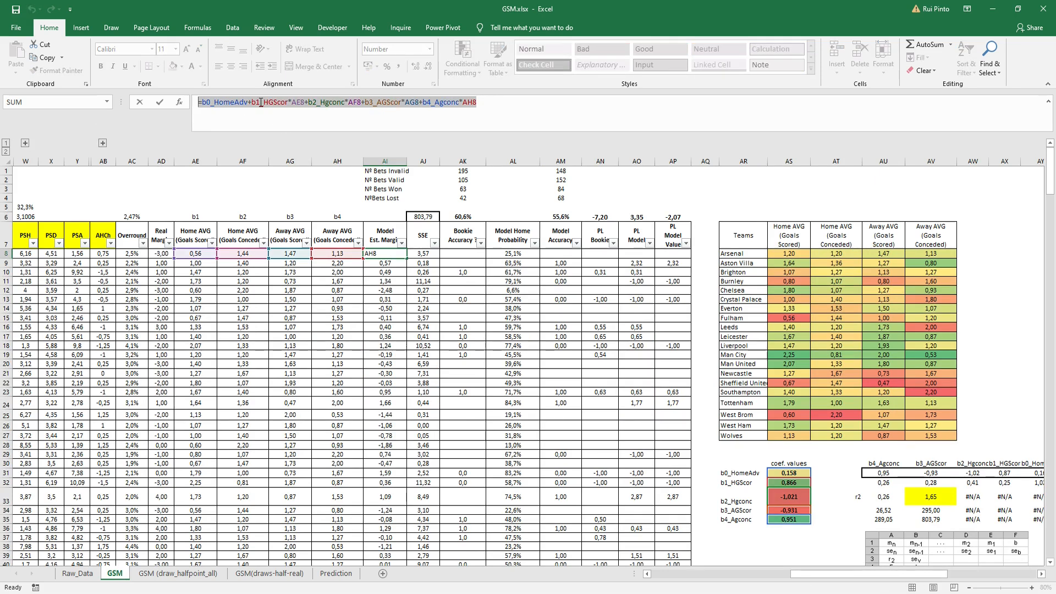
key(Escape)
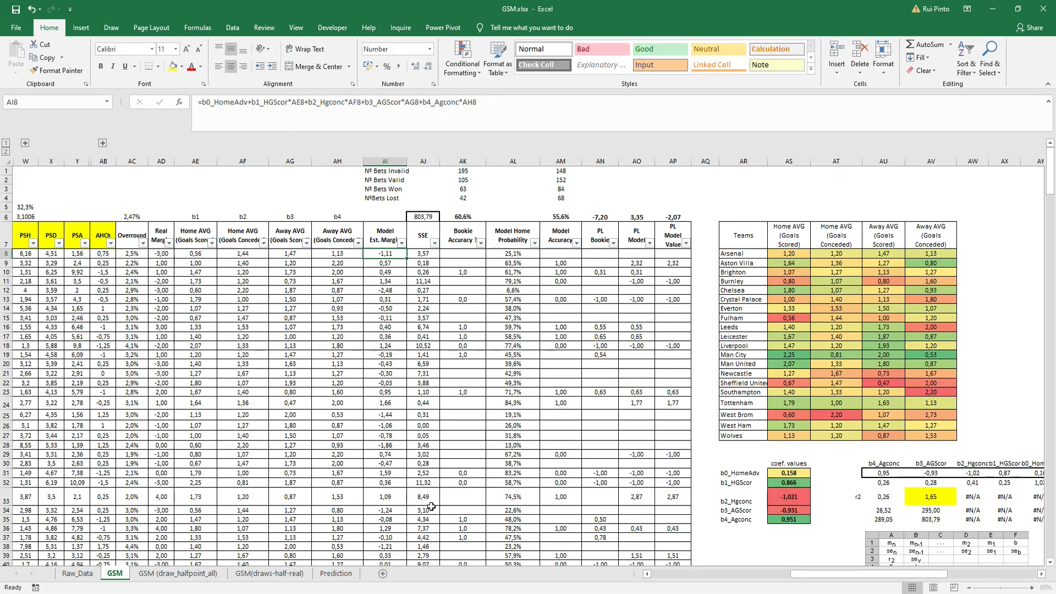
Step: Relate the coefficients on the GSM(draws-half-real) sheet to the Fulham–Wolves spread formula on the Prediction sheet
click(336, 573)
click(269, 574)
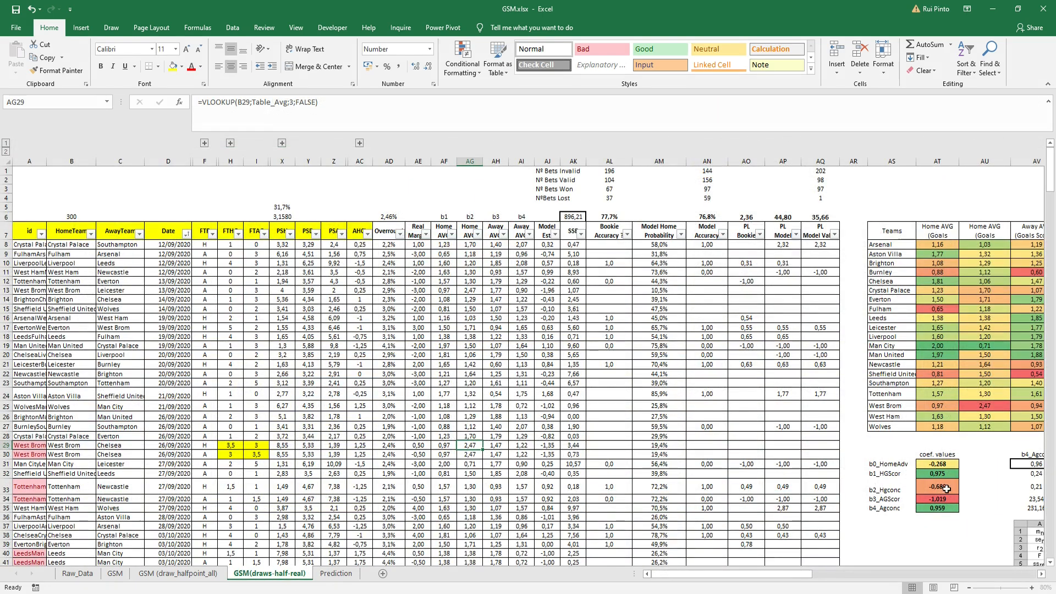
click(336, 574)
click(335, 193)
click(253, 230)
click(264, 222)
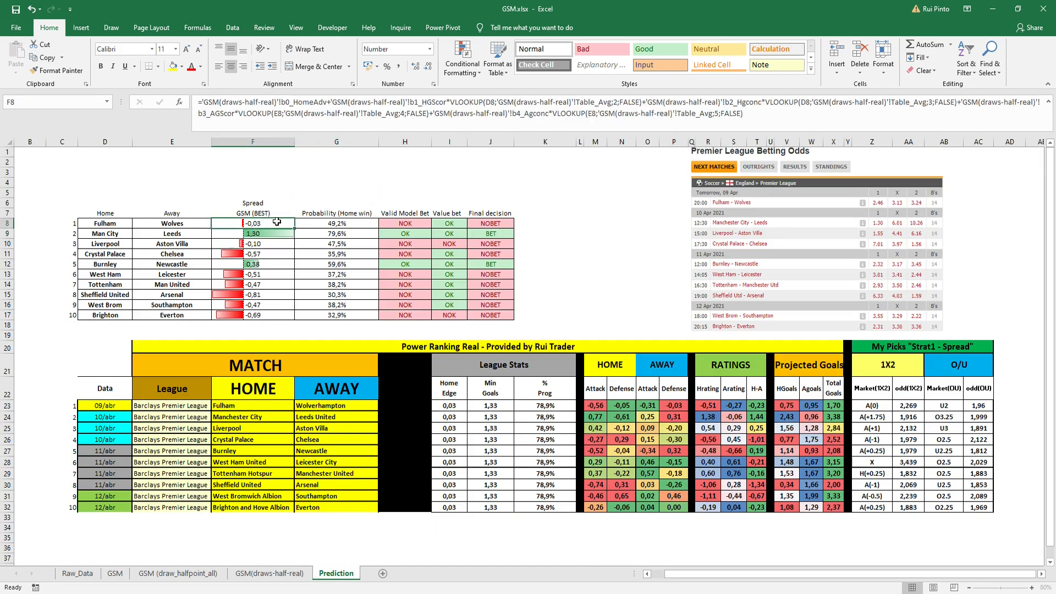
Step: Examine the NORM.DIST formula behind the Fulham–Wolves home win probability, including its standard deviation reference
click(327, 224)
double_click(327, 223)
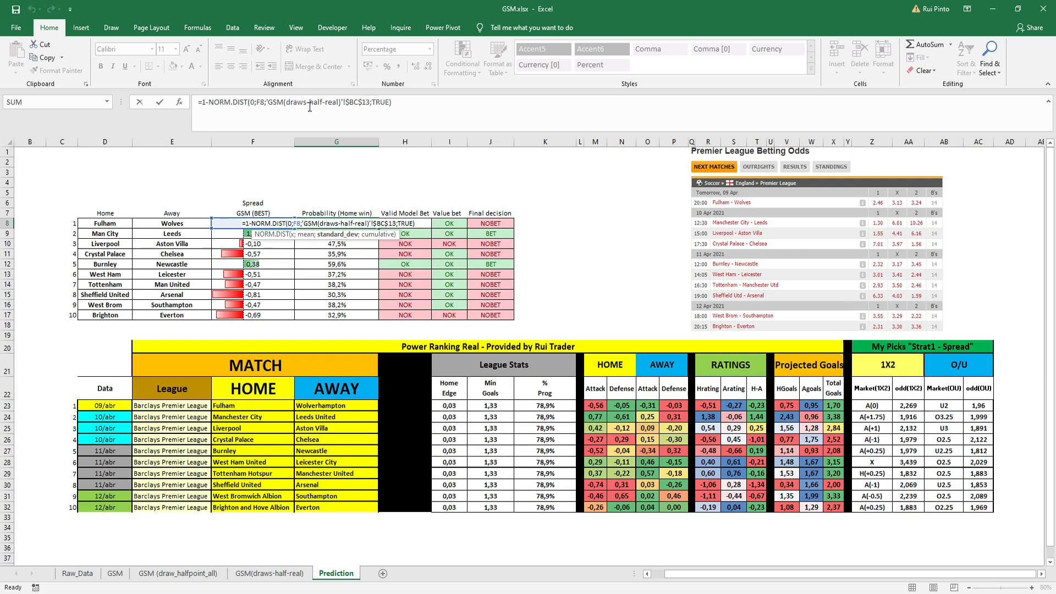
click(300, 576)
key(Return)
Step: Apply green gradient-fill data bars to the home win probabilities of all ten matches
drag(344, 224, 349, 314)
click(463, 62)
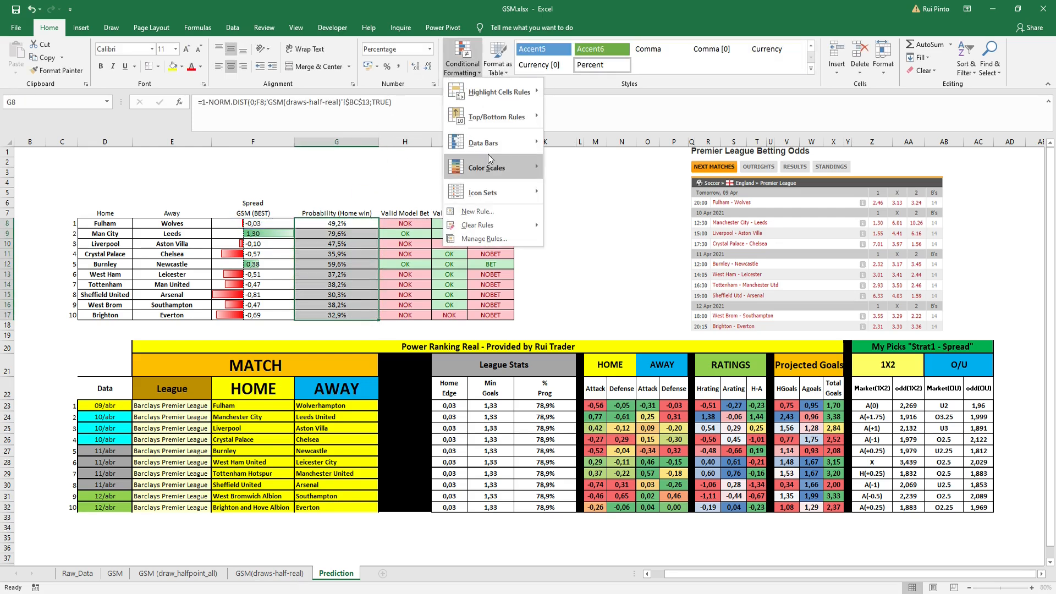
mouse_move(511, 143)
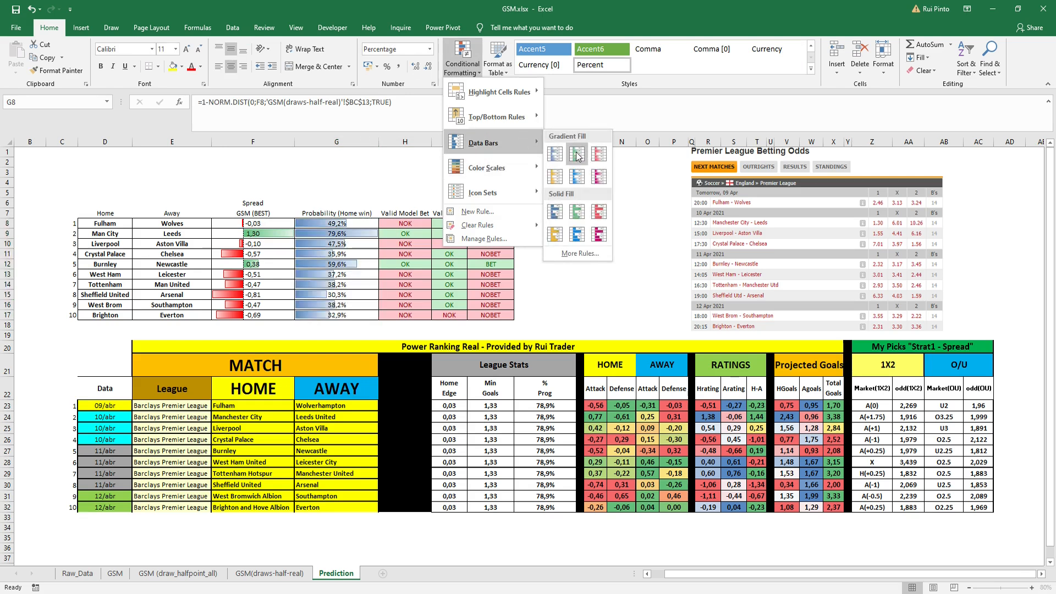
click(552, 155)
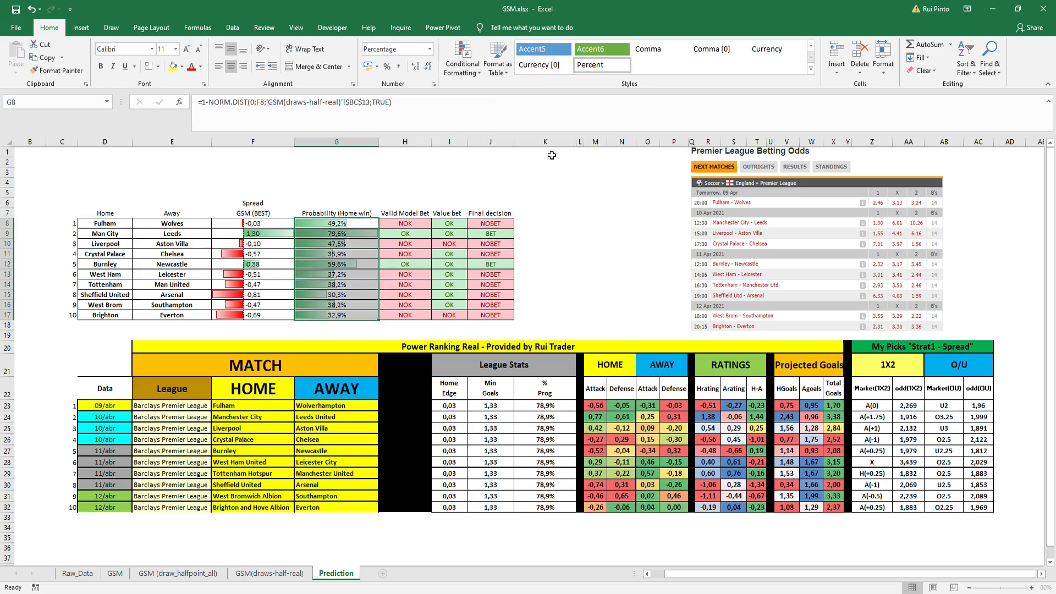
Step: Examine the Valid Model Bet formula for Man City–Leeds and the home win probability it tests
click(425, 222)
click(414, 231)
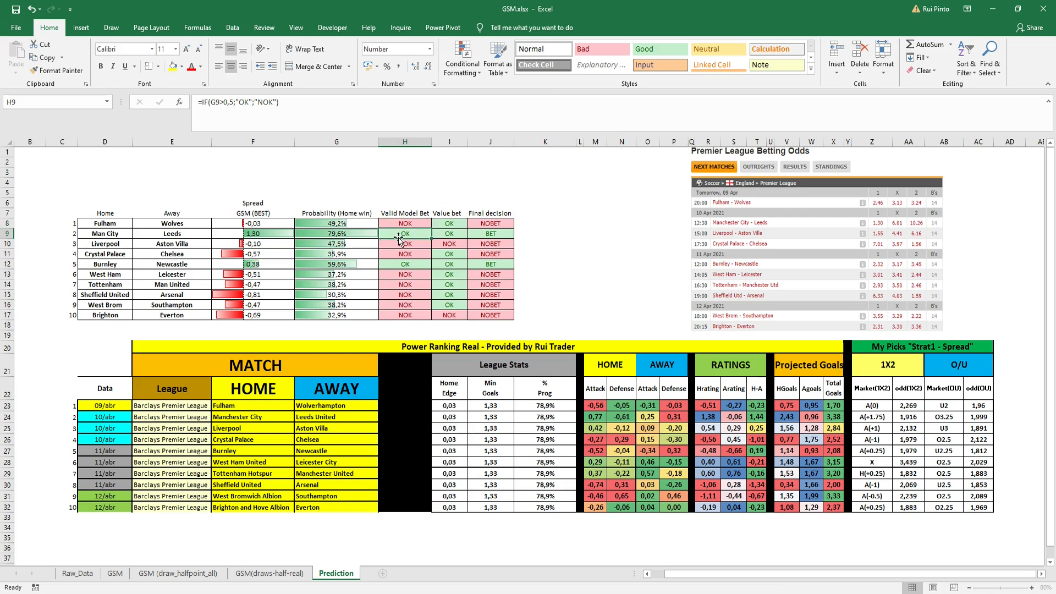
click(359, 234)
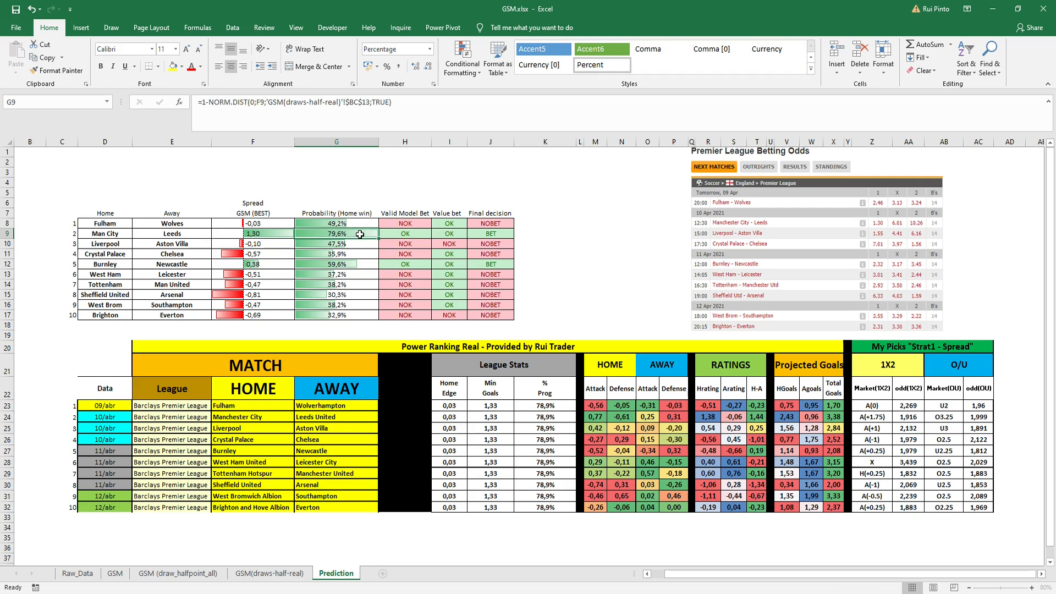
Step: Fill the team names of the Man City–Leeds and Burnley–Newcastle matches in yellow in the prediction table
drag(119, 234, 165, 234)
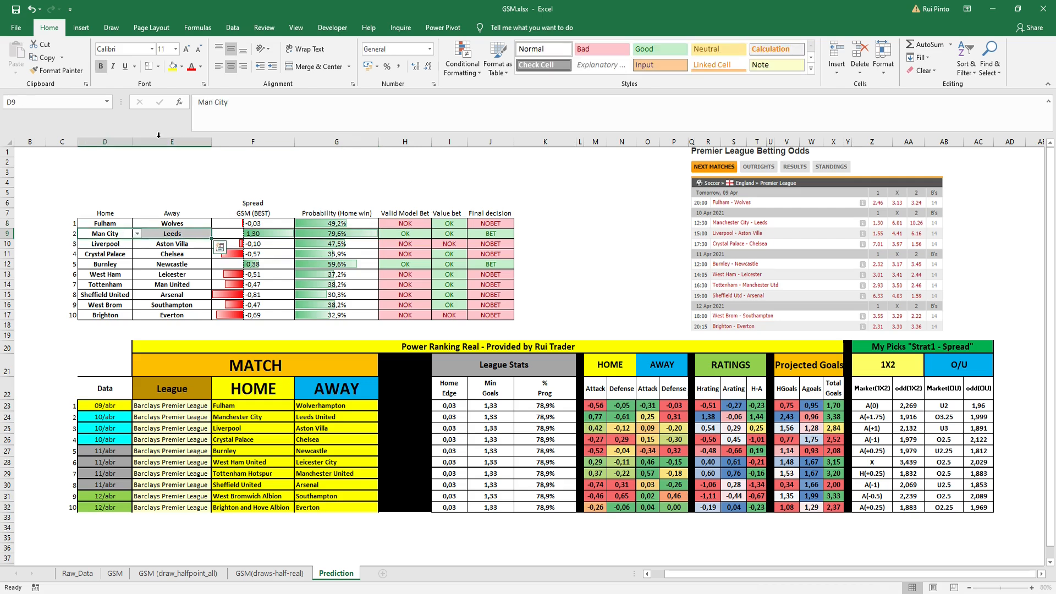
click(174, 68)
drag(115, 265, 165, 265)
click(173, 69)
click(120, 233)
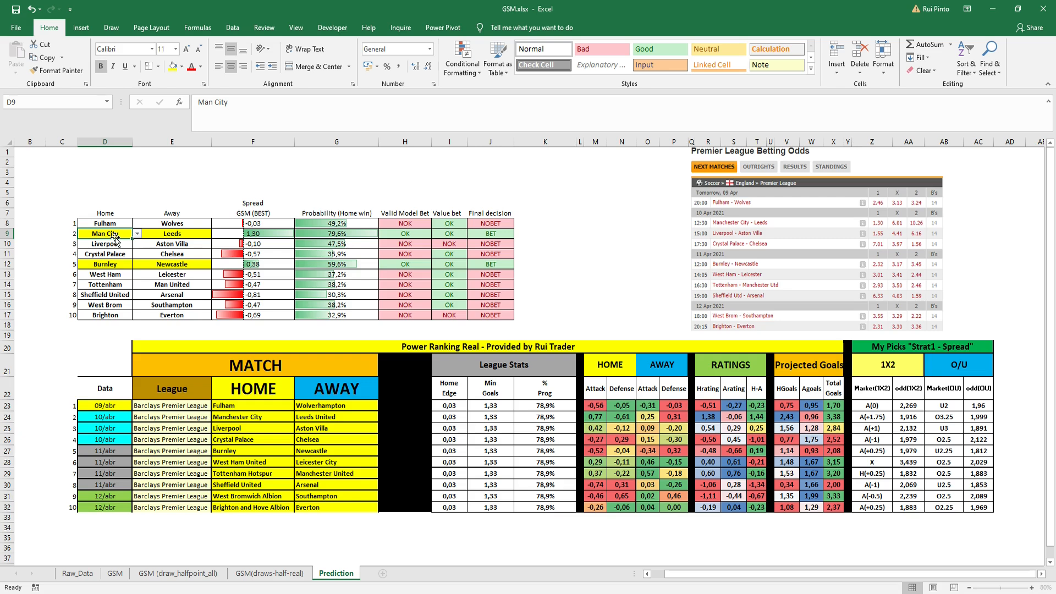
drag(118, 266, 163, 264)
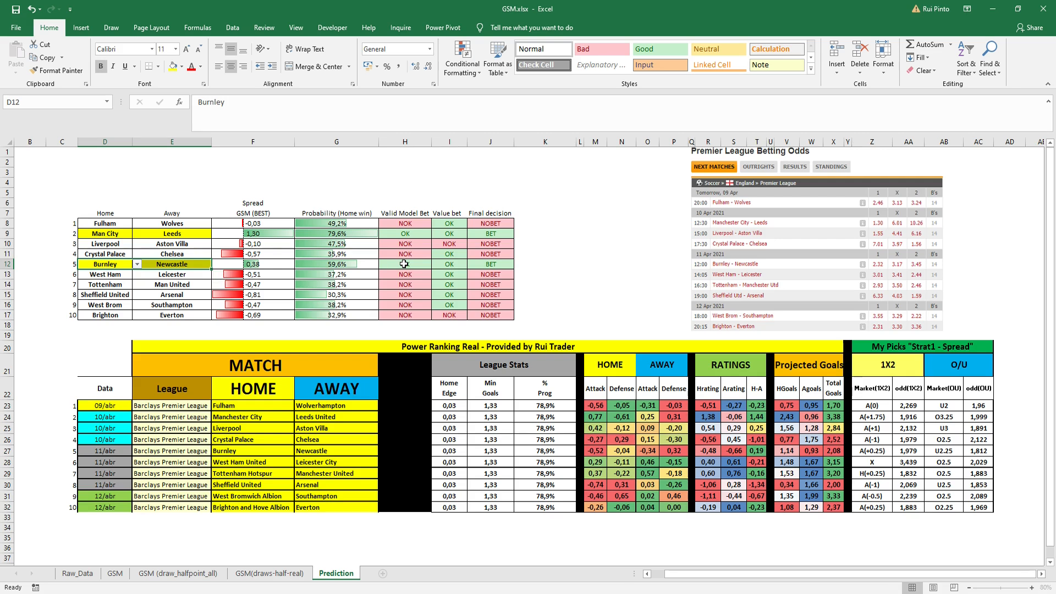
Step: Move the Premier League Betting Odds picture closer to the prediction table and check the Fulham–Wolves Value bet formula against it
drag(453, 223, 452, 233)
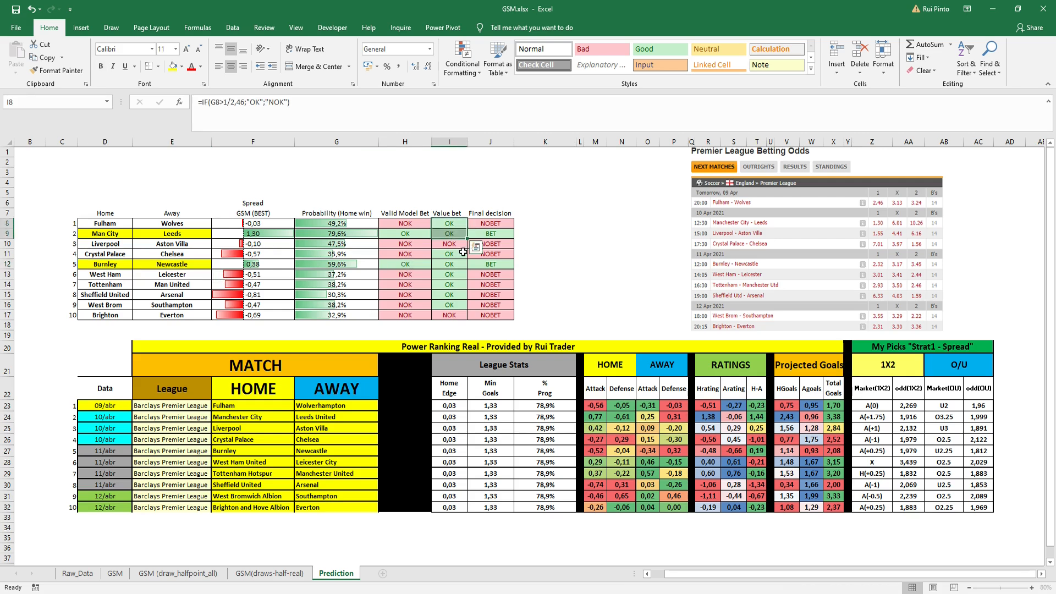
drag(712, 194, 569, 194)
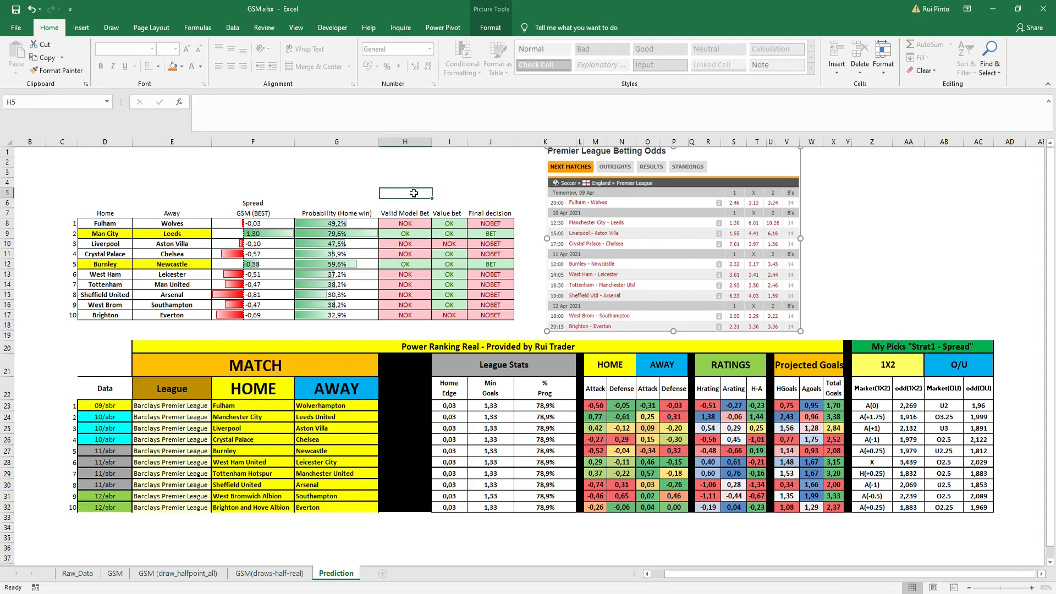
click(447, 222)
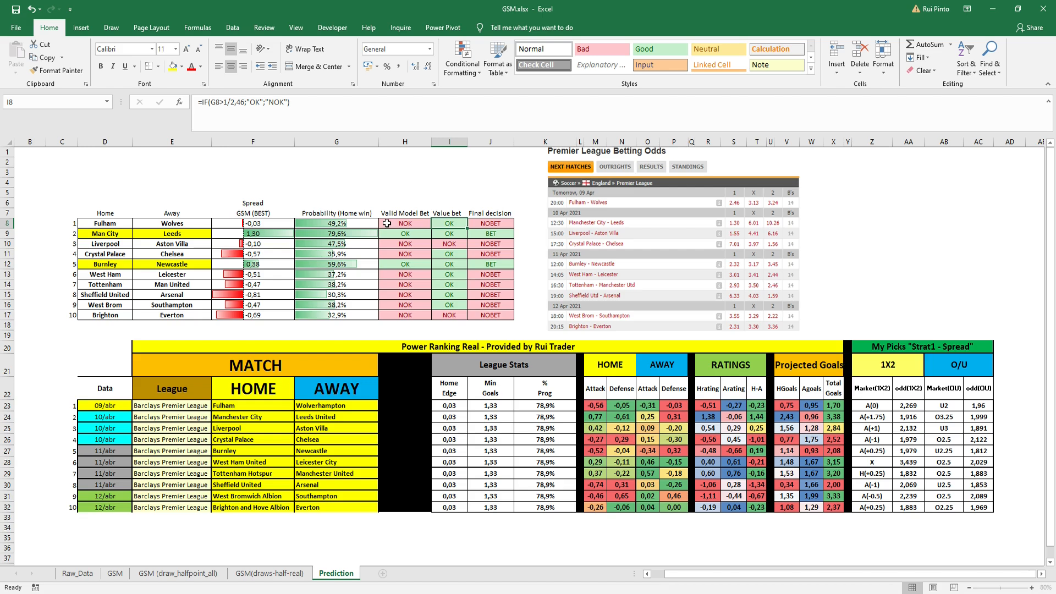
Step: Compare the Valid Model Bet and Value bet columns with the Final decision formula for Man City–Leeds
drag(393, 223, 405, 312)
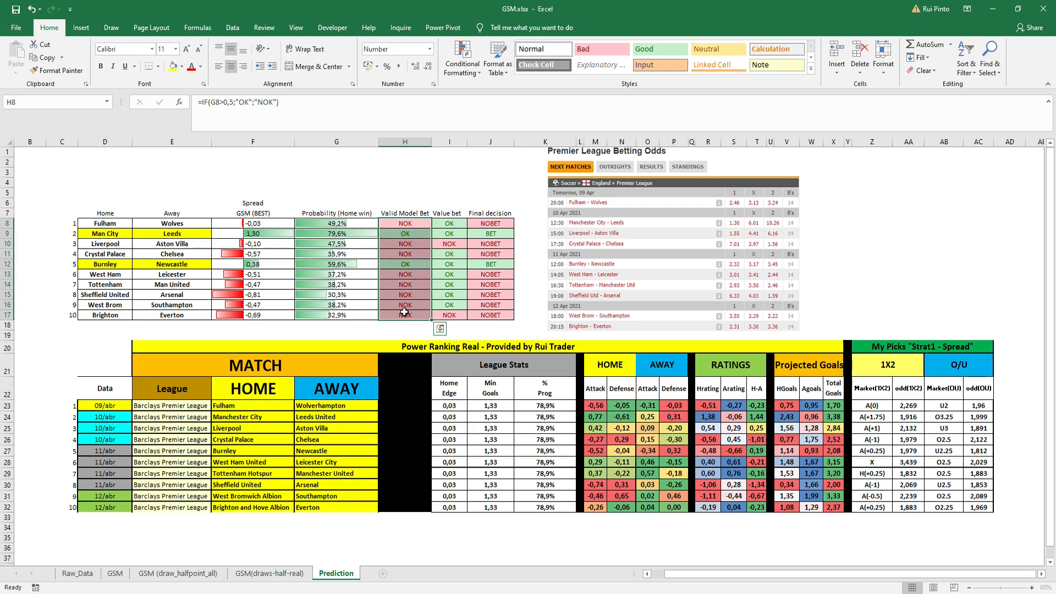
click(456, 235)
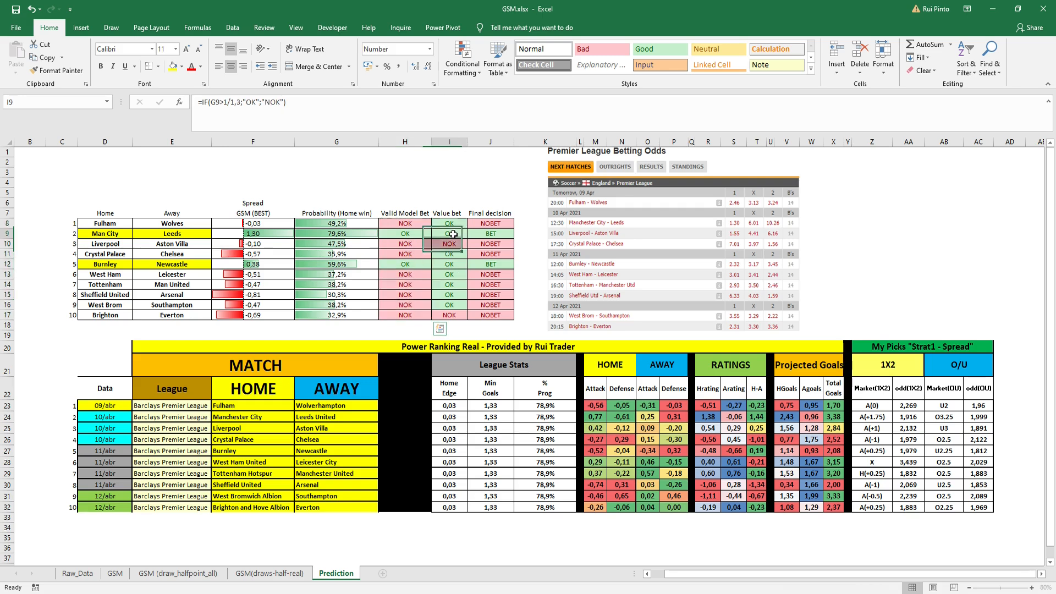
drag(455, 224, 455, 305)
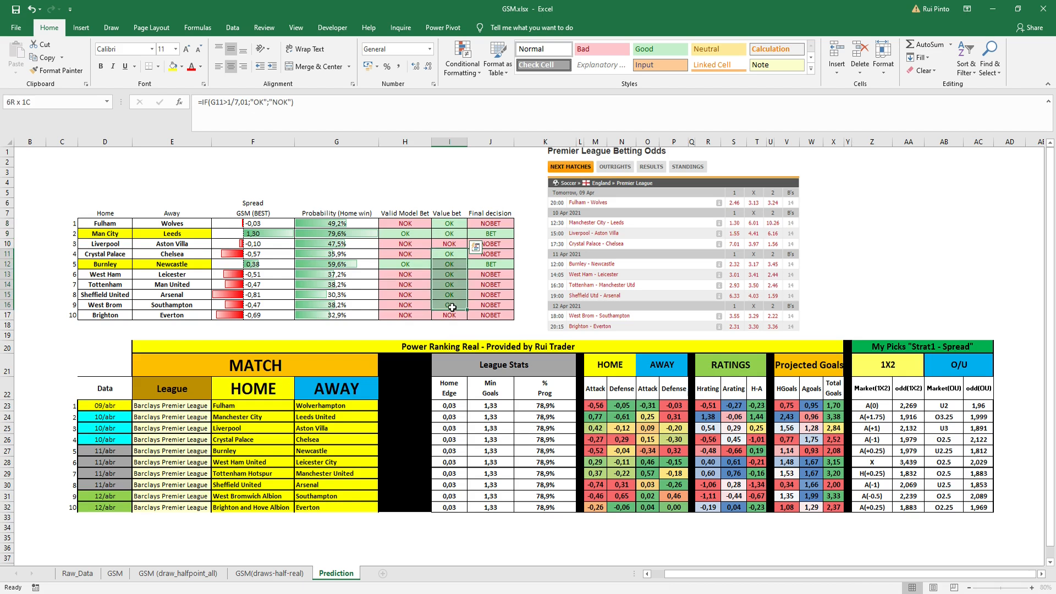
drag(449, 224, 451, 312)
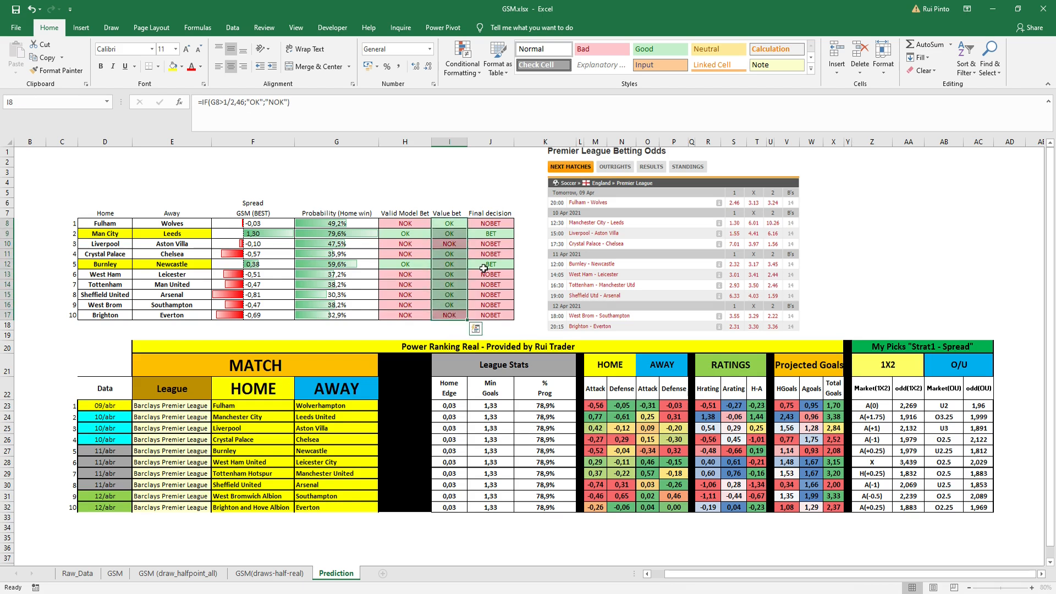
click(495, 235)
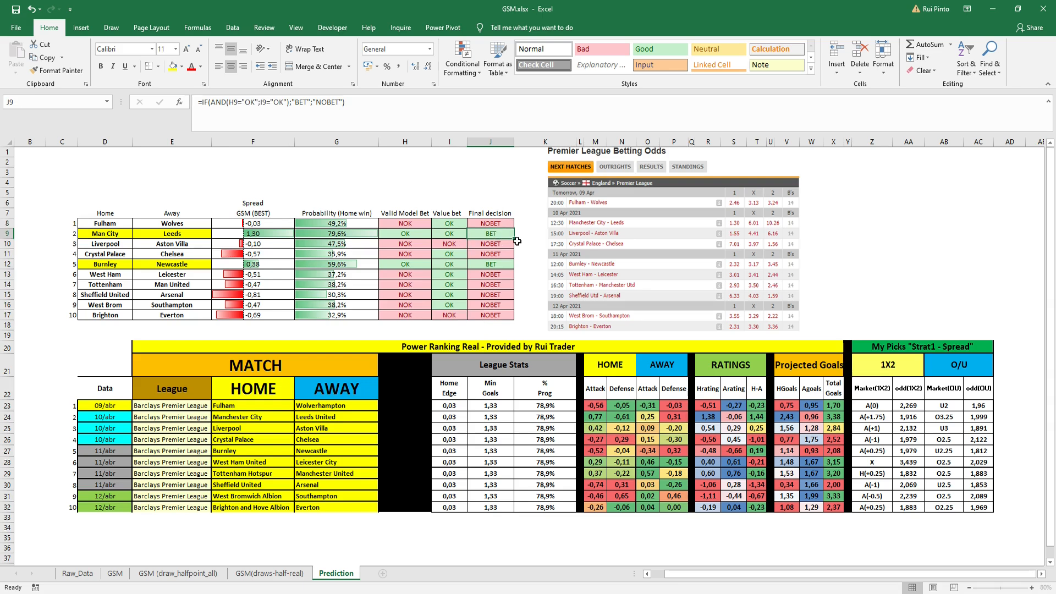
Step: Review the full prediction rows of Man City–Leeds and Burnley–Newcastle, including the Burnley Value bet formula
drag(120, 234, 481, 234)
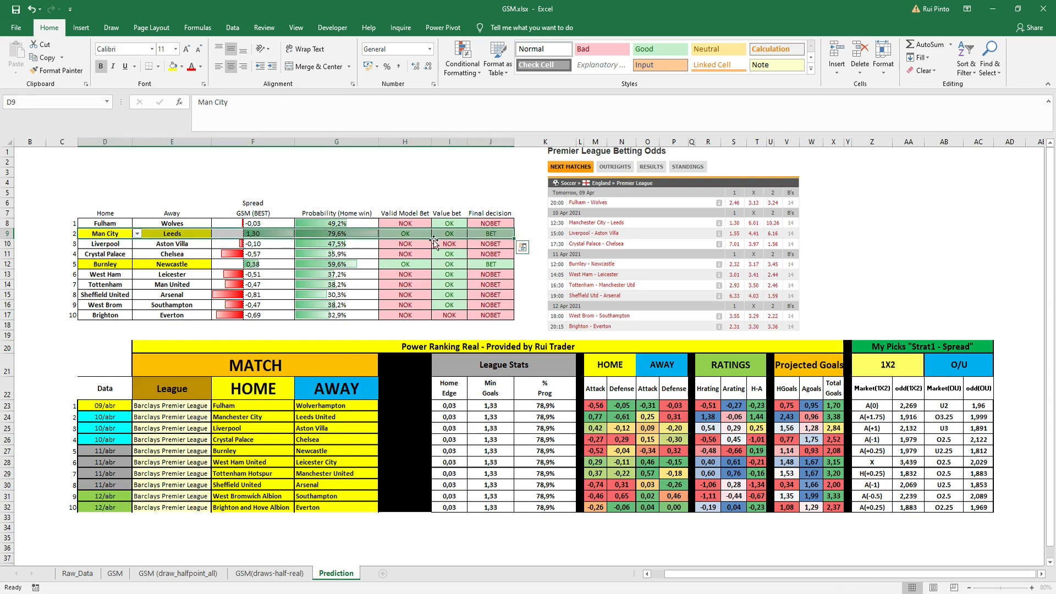
drag(107, 264, 502, 264)
drag(110, 237, 475, 238)
click(443, 264)
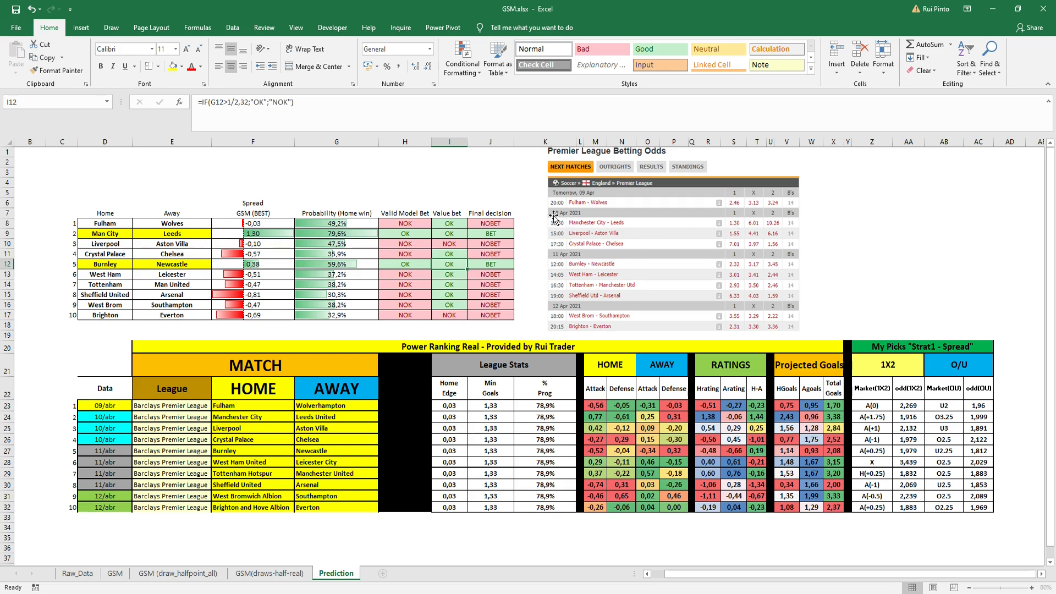
Step: Calculate the fair home odds for Man City–Leeds in cell G4 with =1/G9, and clear the cell again
click(345, 233)
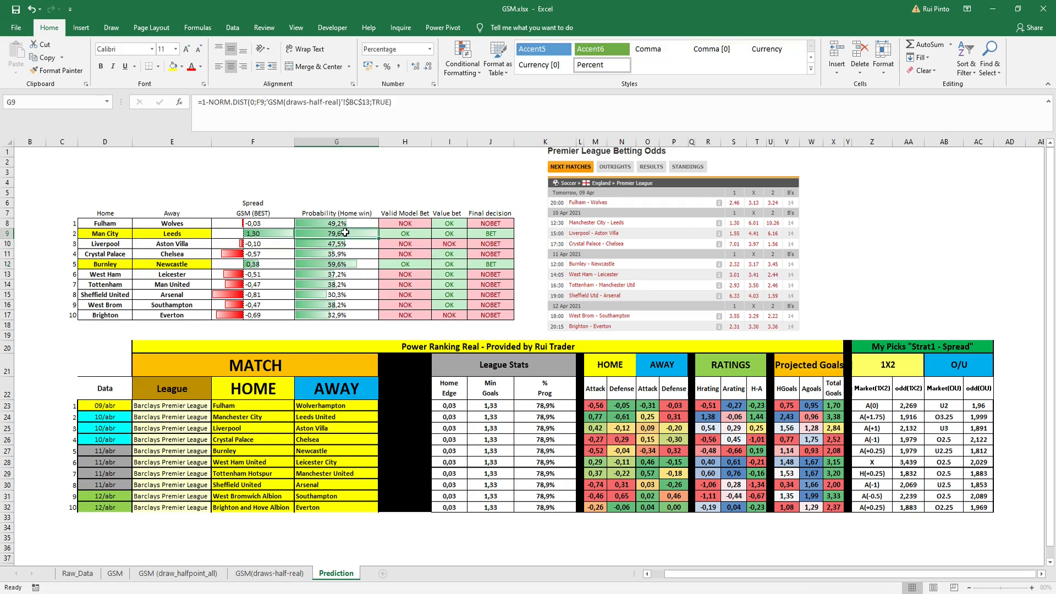
click(343, 181)
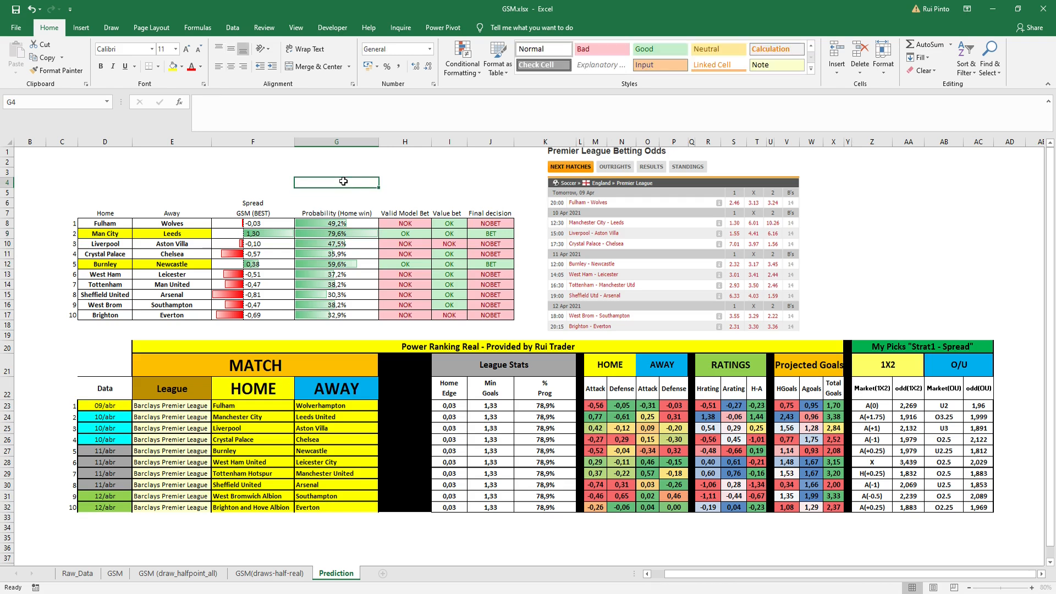
text(=1/)
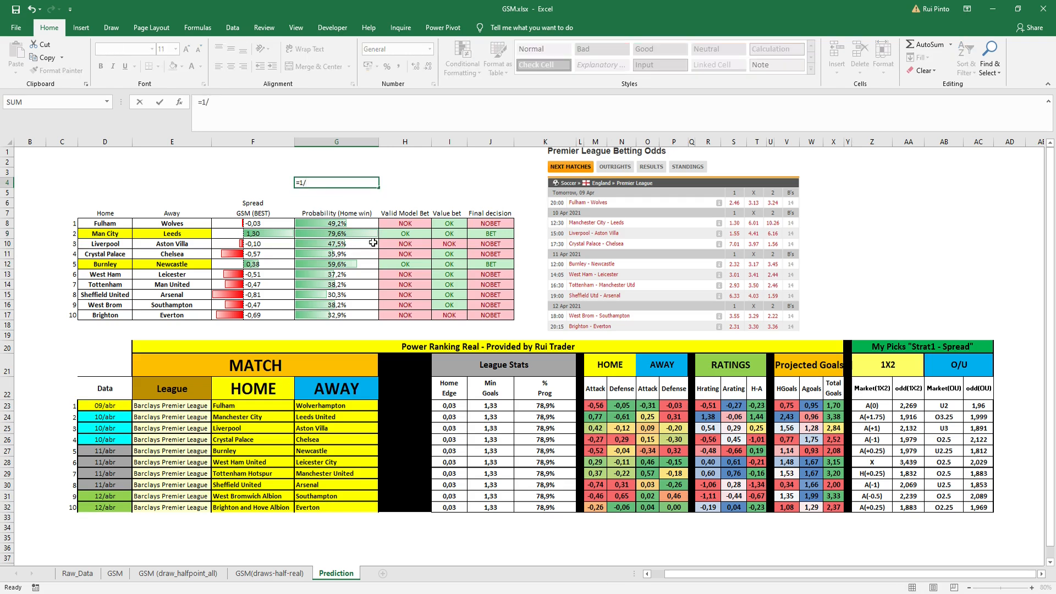
click(352, 234)
key(Return)
click(355, 182)
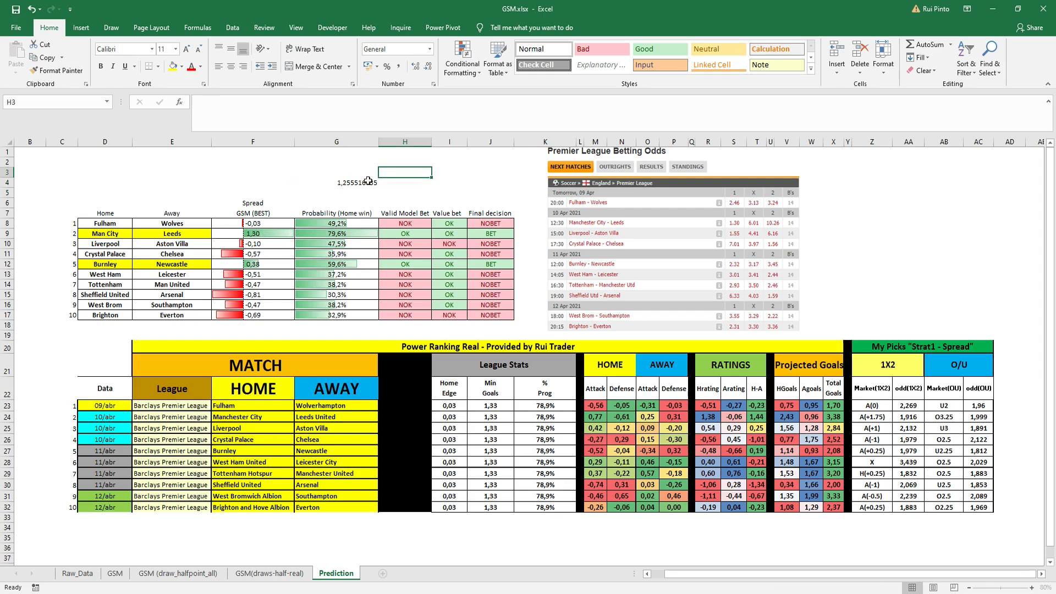
key(Delete)
click(377, 192)
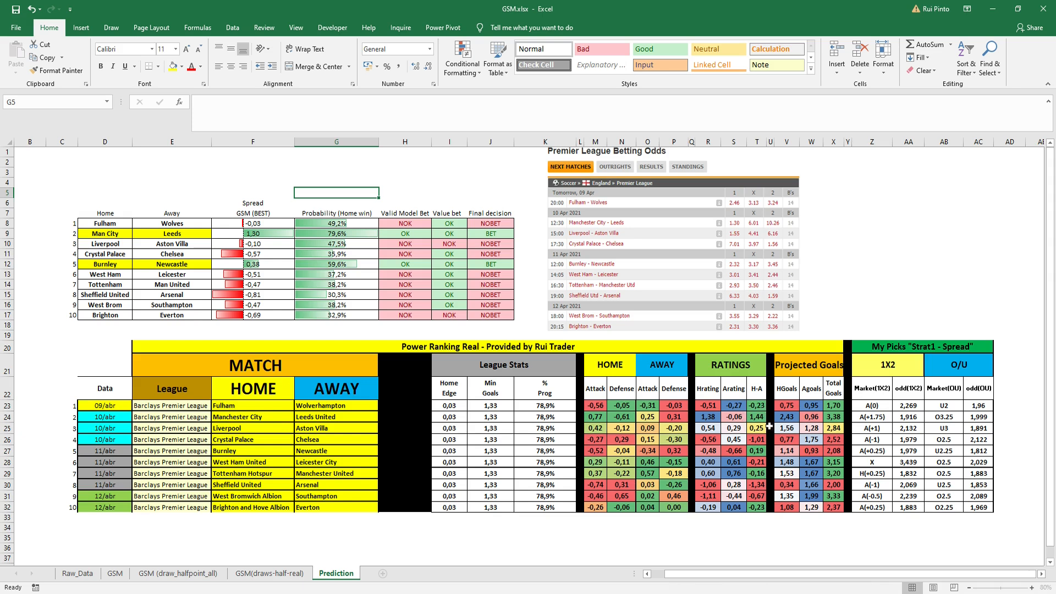
Step: View the Man City–Leeds spread formula and collapse the expanded formula bar to a single line
click(278, 232)
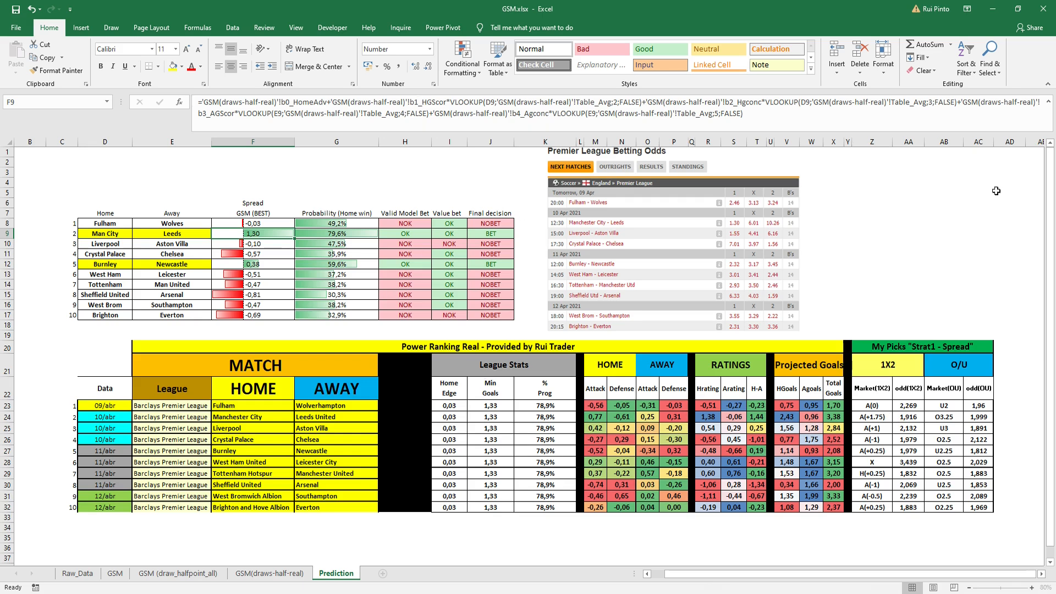
click(982, 205)
click(1048, 101)
click(924, 220)
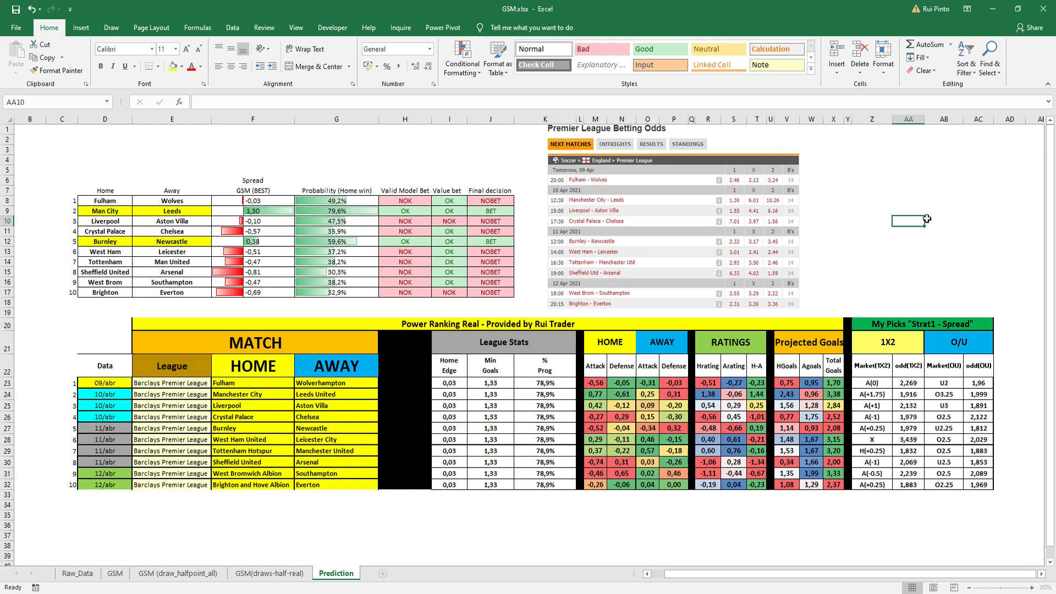
Step: Examine the projected total goals and the over/under pick for Manchester City–Leeds in the Power Ranking table
click(961, 383)
click(830, 395)
drag(954, 391, 979, 395)
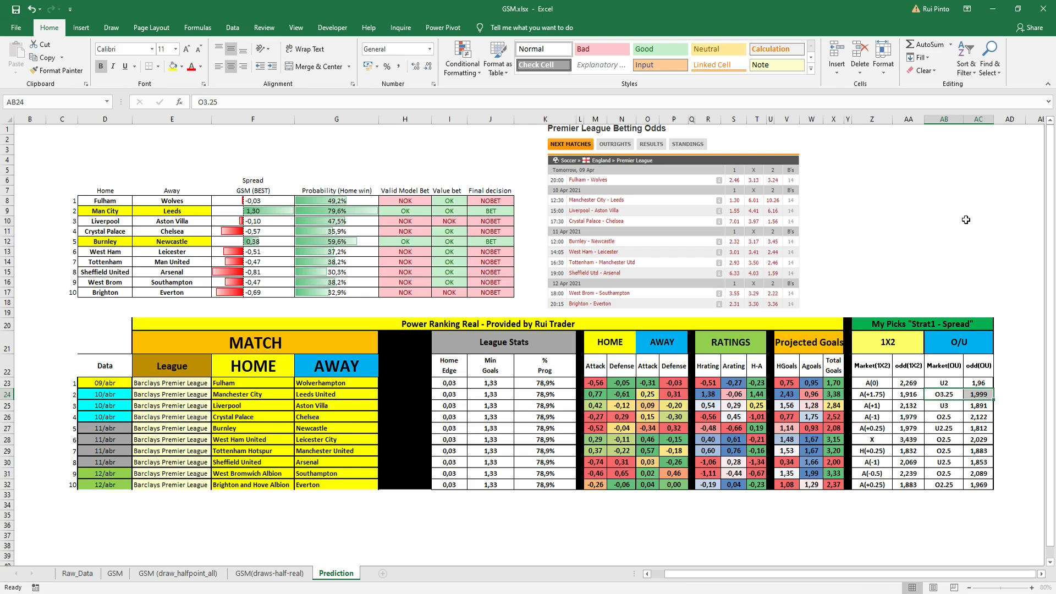
click(944, 220)
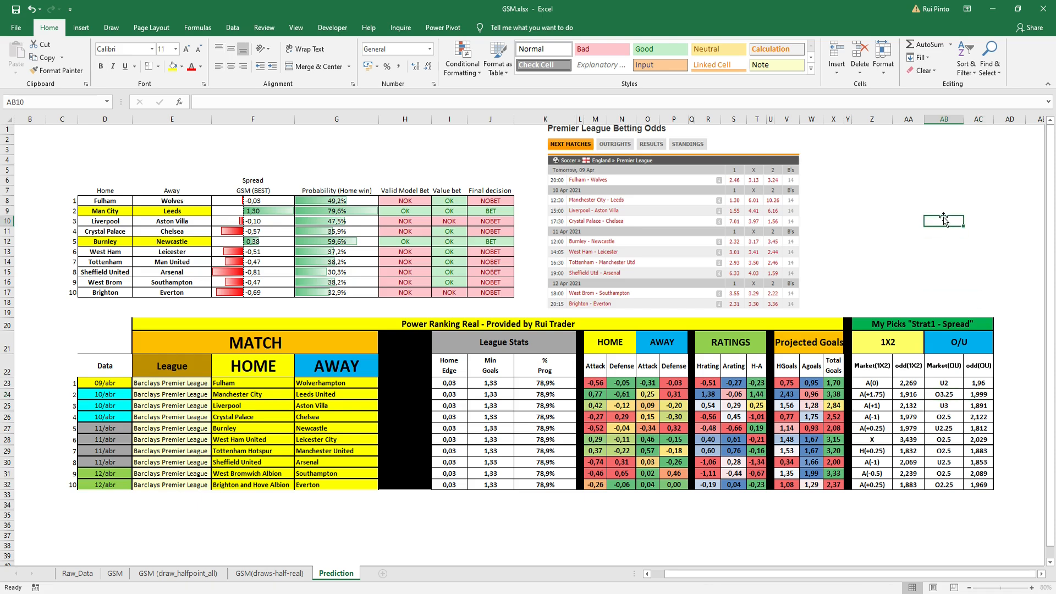
drag(950, 394, 973, 394)
click(917, 225)
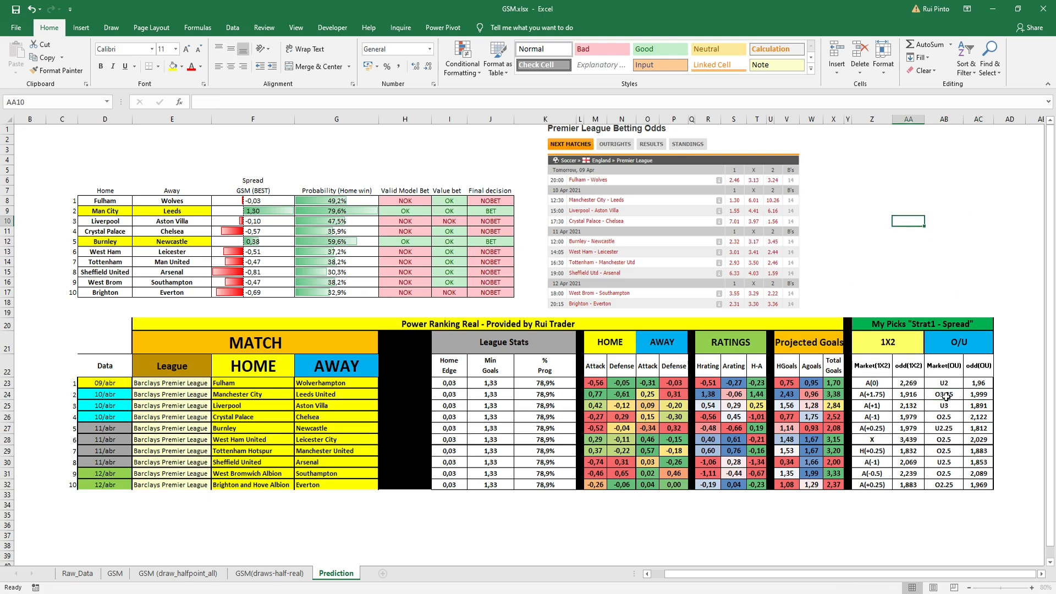
click(929, 263)
Step: Compare the Burnley–Newcastle prediction and its spread with the same match's row in the Power Ranking table
drag(94, 245, 526, 243)
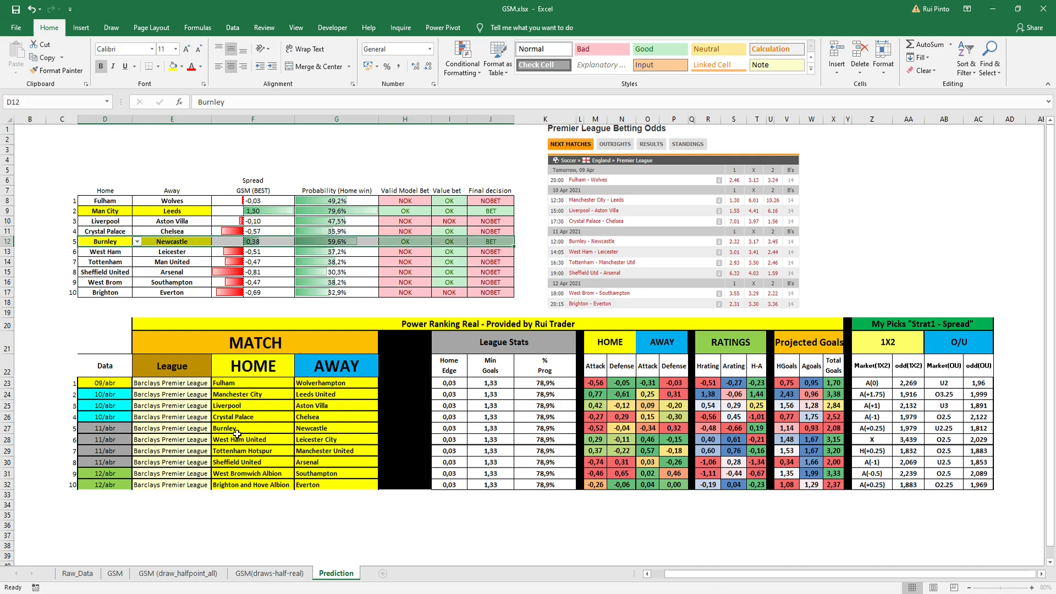
click(8, 428)
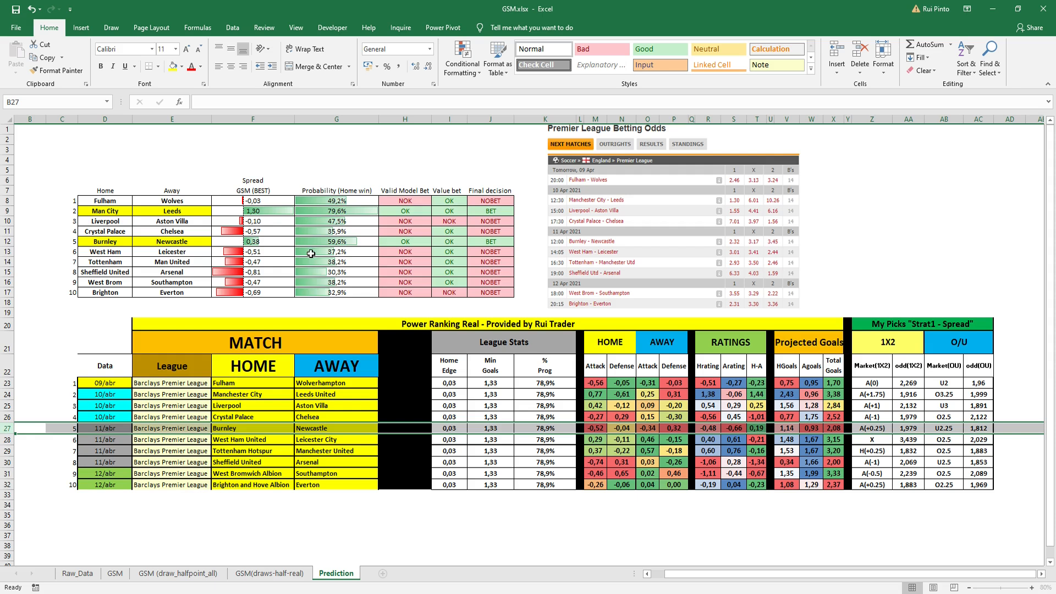
click(280, 240)
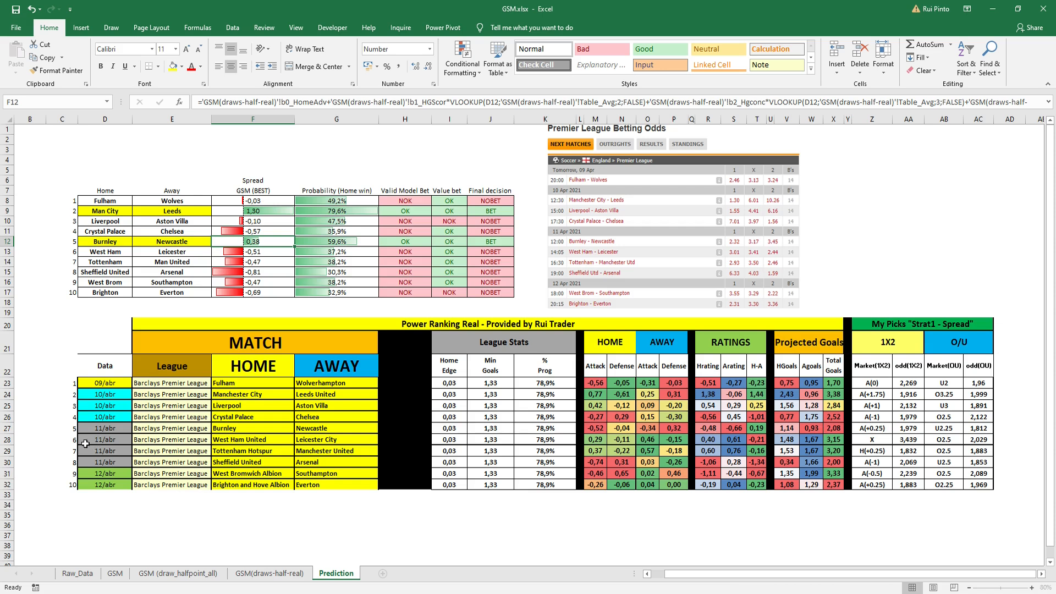
click(4, 428)
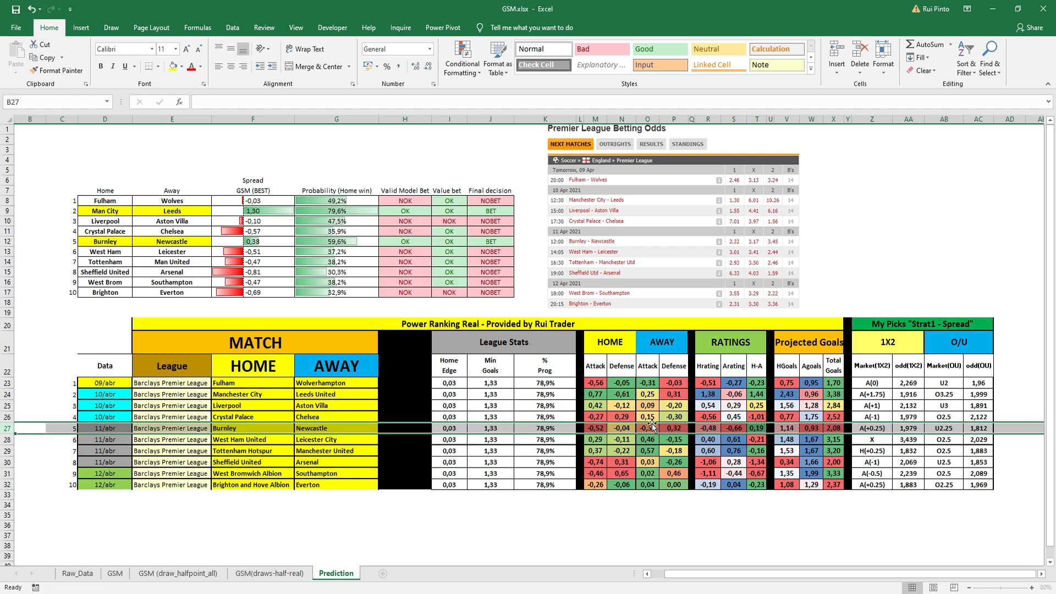
click(861, 201)
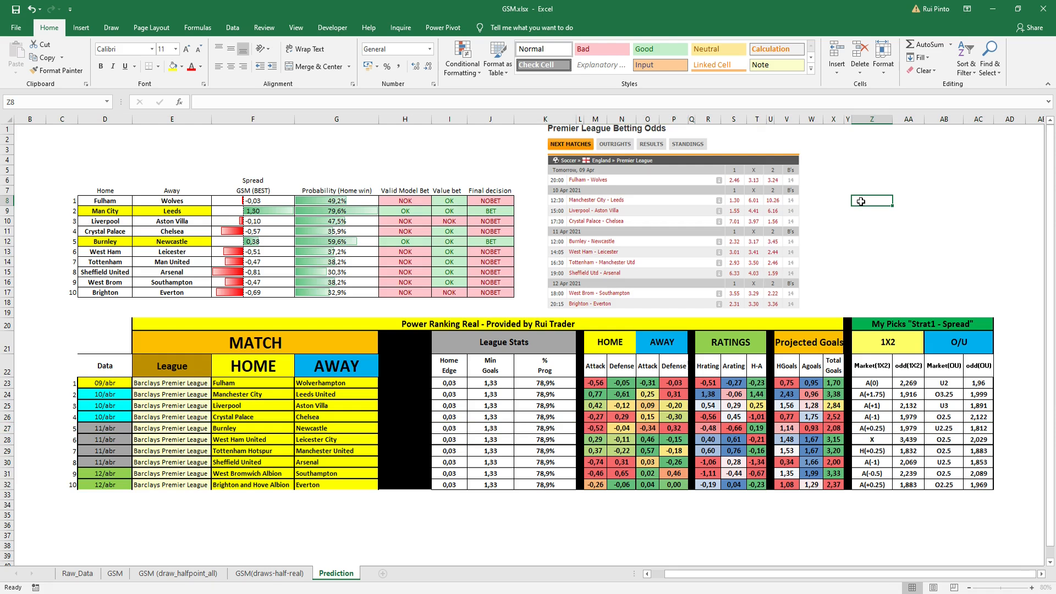
click(328, 147)
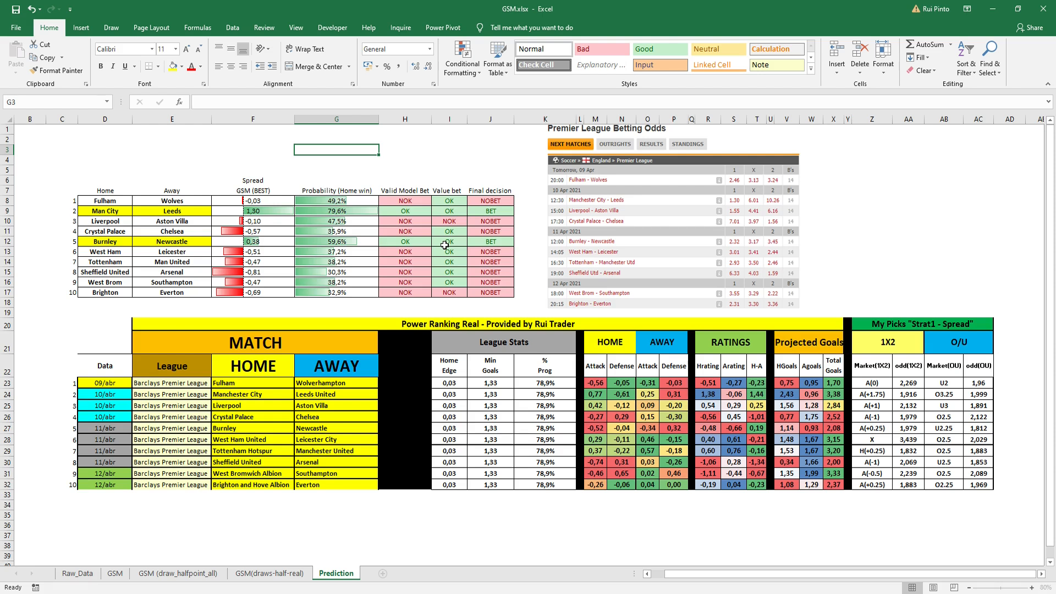
click(425, 216)
click(389, 158)
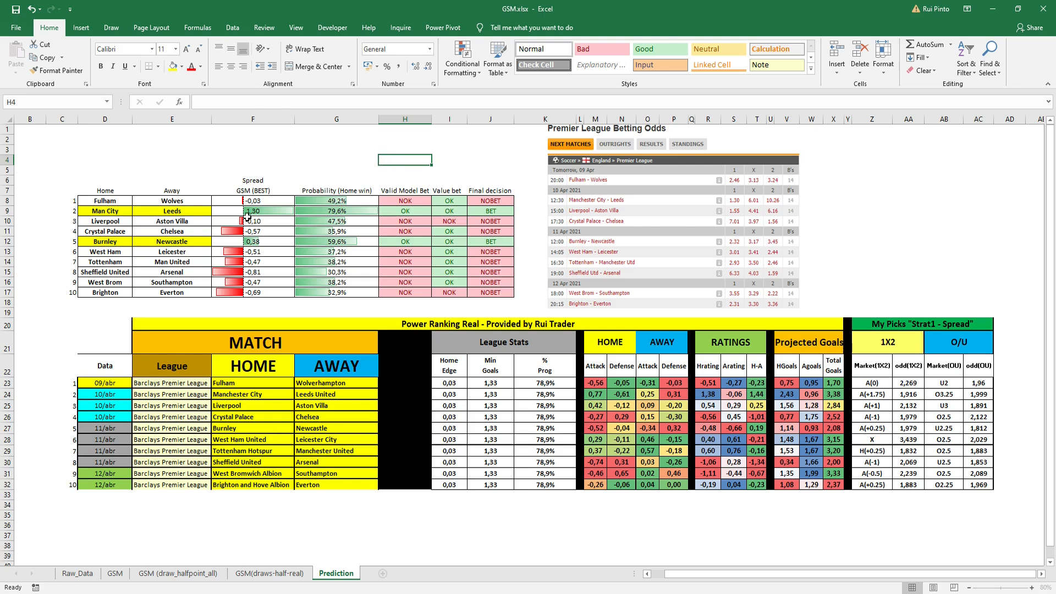